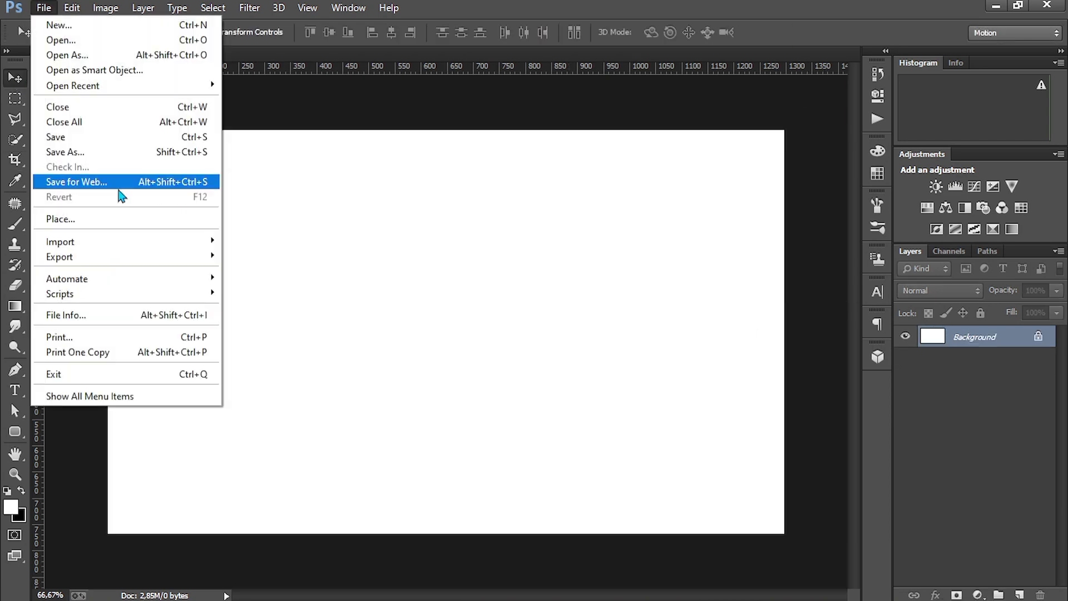
Step: Place the rainbow-over-mountains photo and stretch it to fill the canvas, at 17.62% width and 15.64% height
left_click(48, 219)
left_click(389, 349)
left_click_drag(531, 297, 511, 298)
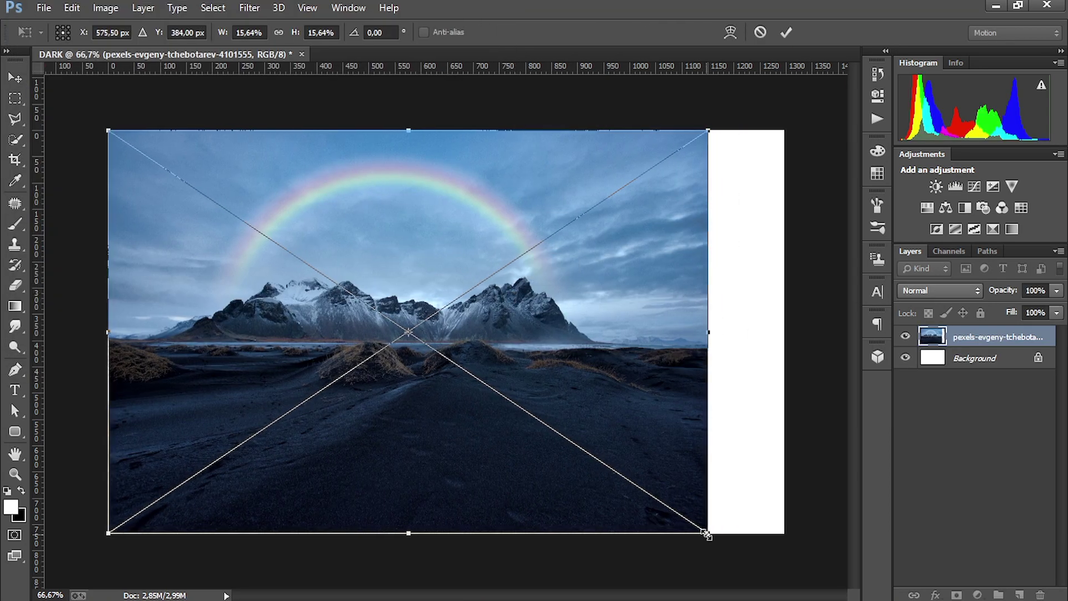
left_click_drag(706, 533, 789, 529)
left_click_drag(794, 338, 784, 338)
left_click_drag(447, 529, 448, 544)
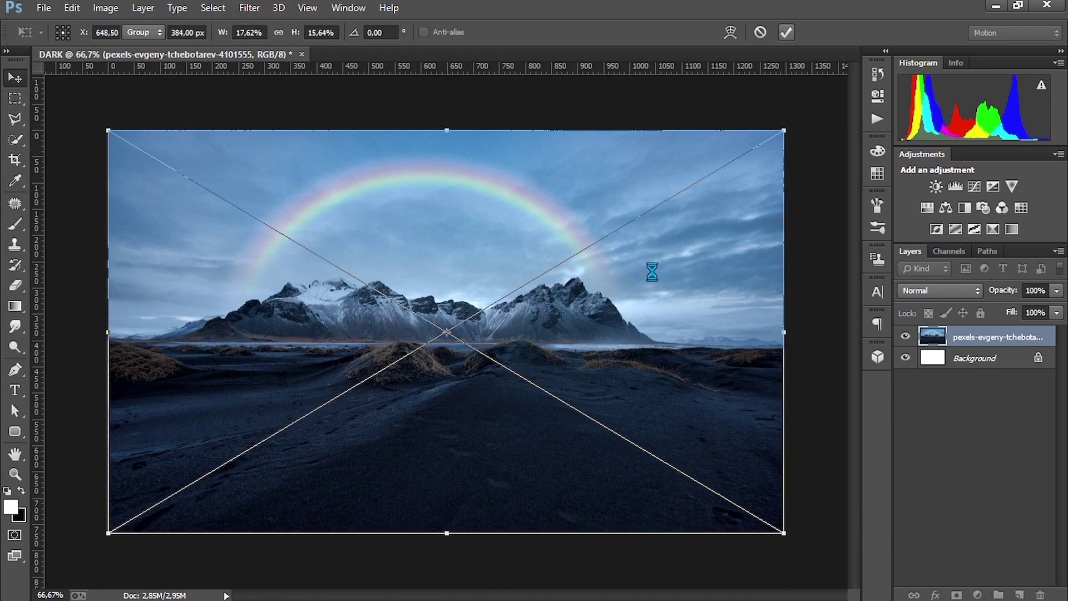
key("Return")
Step: Rasterize the mountain photo layer and delete the sky and mountains above the horizon line
key("m")
left_click_drag(108, 131, 786, 340)
right_click(995, 337)
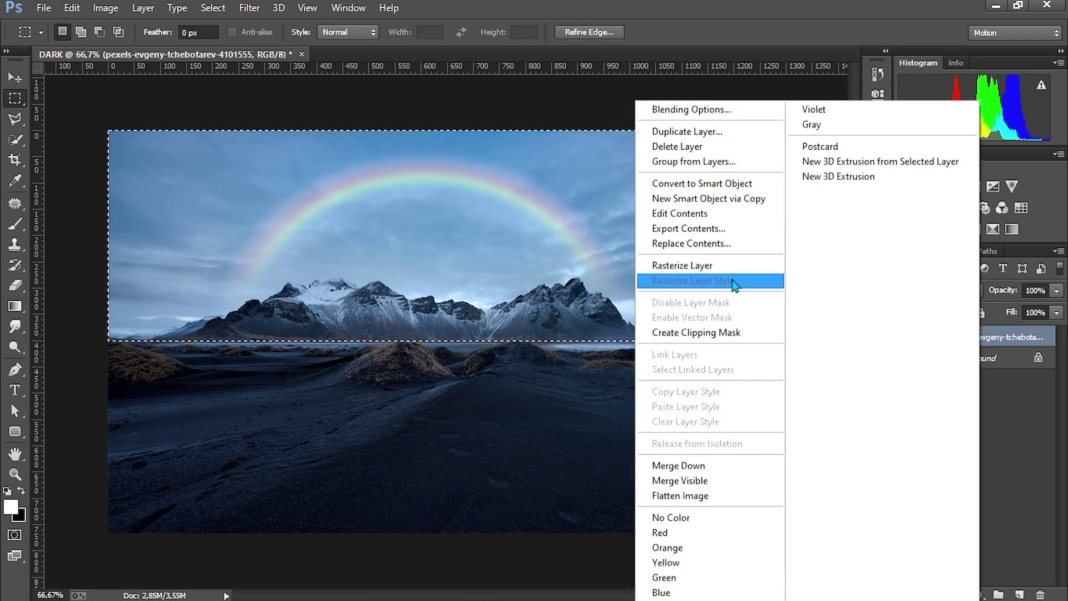
left_click(715, 267)
key("Delete")
key("ctrl+d")
Step: Rename the dark foreground layer as Ground
double_click(995, 336)
type("Ground")
key("Return")
Step: Place the photo of the hiker on the rocky shore and scale it to the canvas width, at about 16.3%
key("v")
left_click_drag(37, 51, 423, 328)
left_click_drag(727, 525, 784, 533)
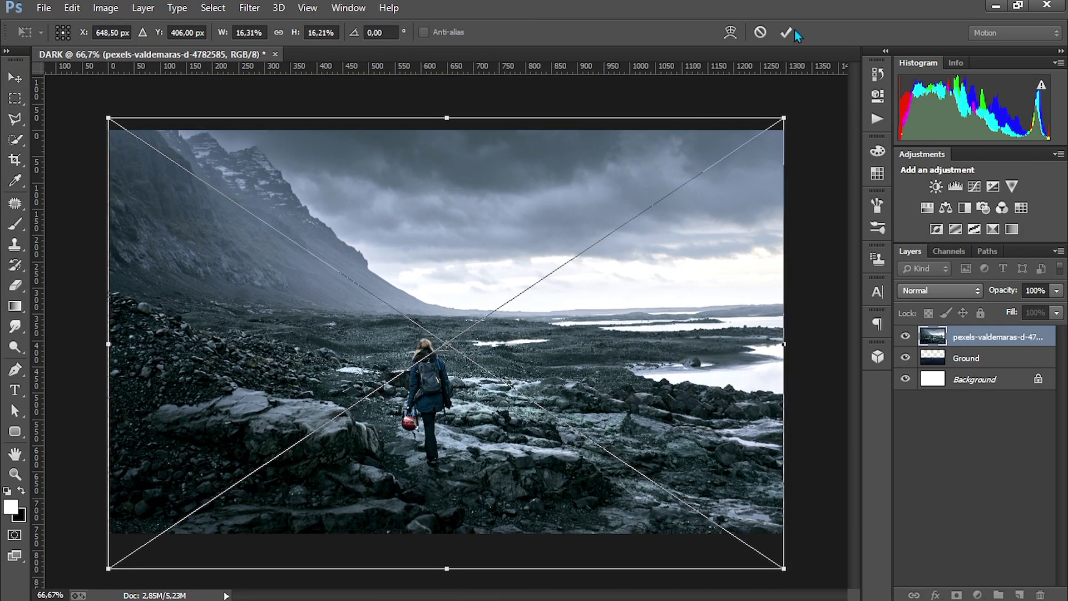
key("Return")
Step: Rasterize the hiker photo layer and delete everything below its horizon, keeping only the sky and mountain
key("m")
left_click_drag(108, 130, 832, 320)
right_click(995, 337)
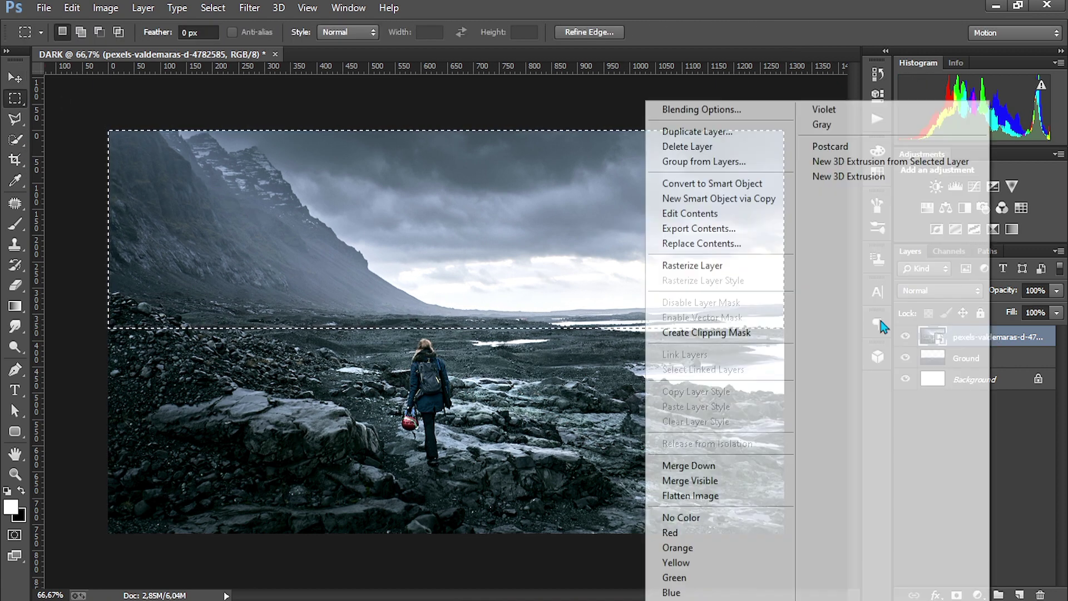
left_click(703, 267)
key("ctrl+shift+i")
key("Delete")
key("ctrl+d")
Step: Rename the sky layer as Langit
double_click(987, 336)
type("Langit")
key("Return")
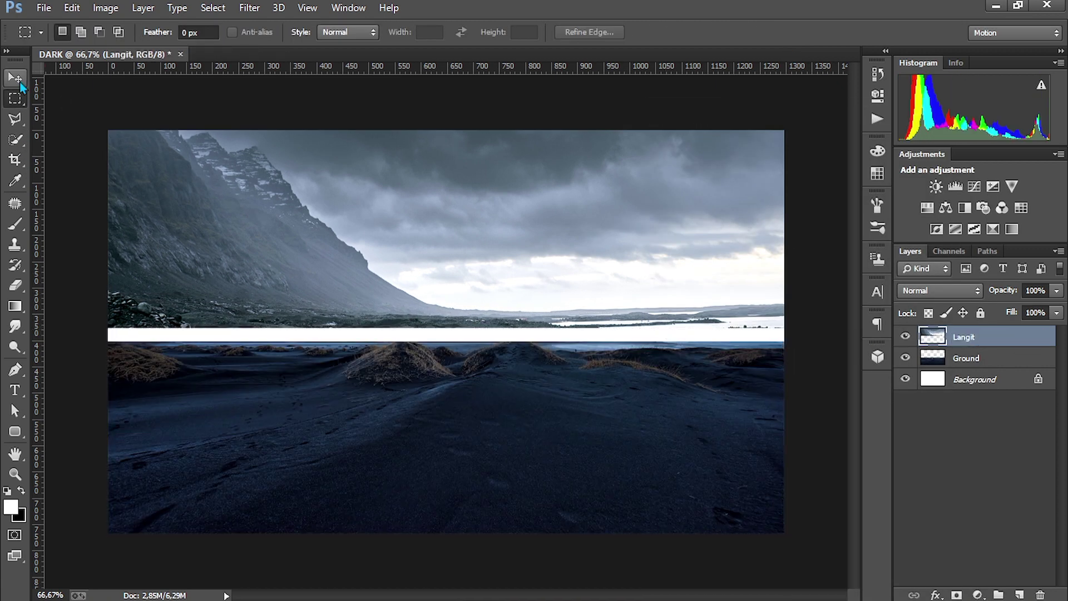
Step: Fill the white gap between the sky and the ground on the Langit layer with a Content-Aware fill
left_click_drag(109, 309, 824, 349)
key("shift+F5")
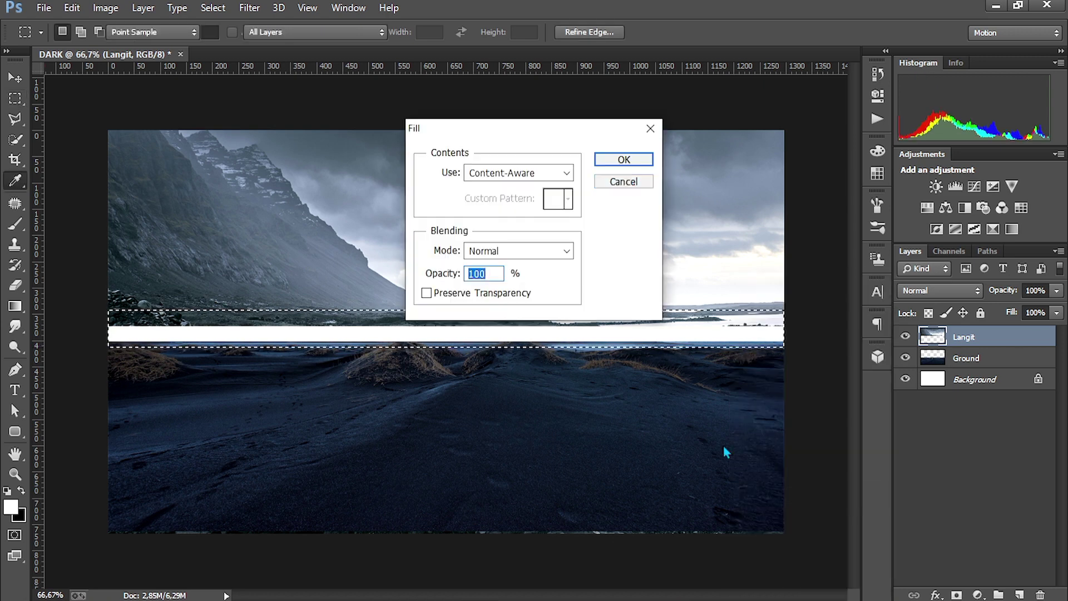
left_click(618, 161)
key("ctrl+d")
Step: Enlarge the Langit layer slightly past the canvas edge and place it below the Ground layer
key("v")
key("ctrl+t")
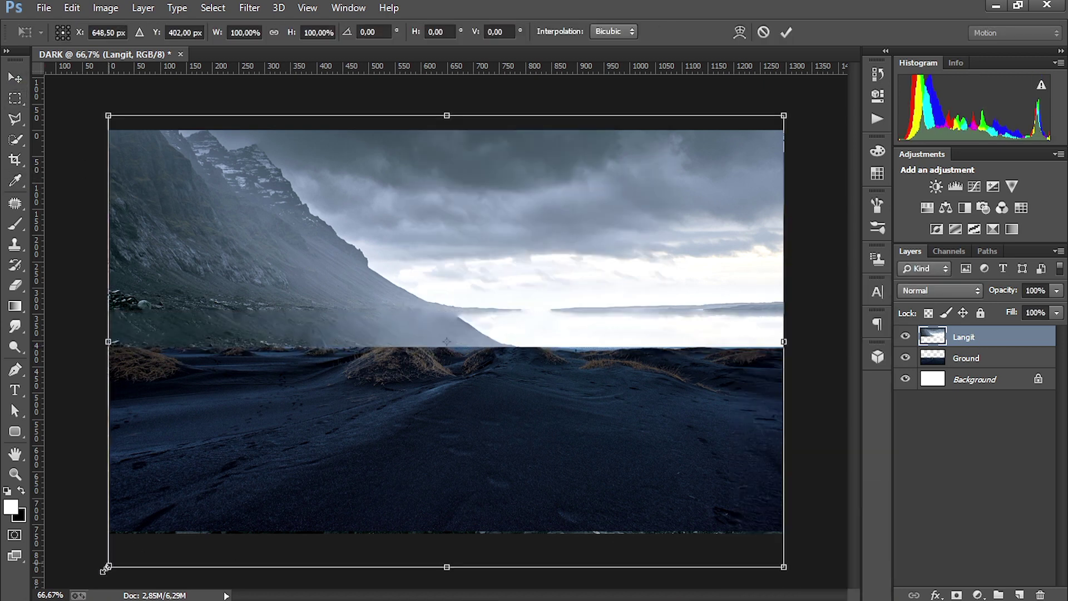
left_click_drag(786, 543, 800, 584)
key("Return")
key("ctrl+bracketleft")
Step: Warp the Langit layer so that the mountain slope and the cloudy sky bend down to meet the horizon
key("ctrl+t")
right_click(448, 294)
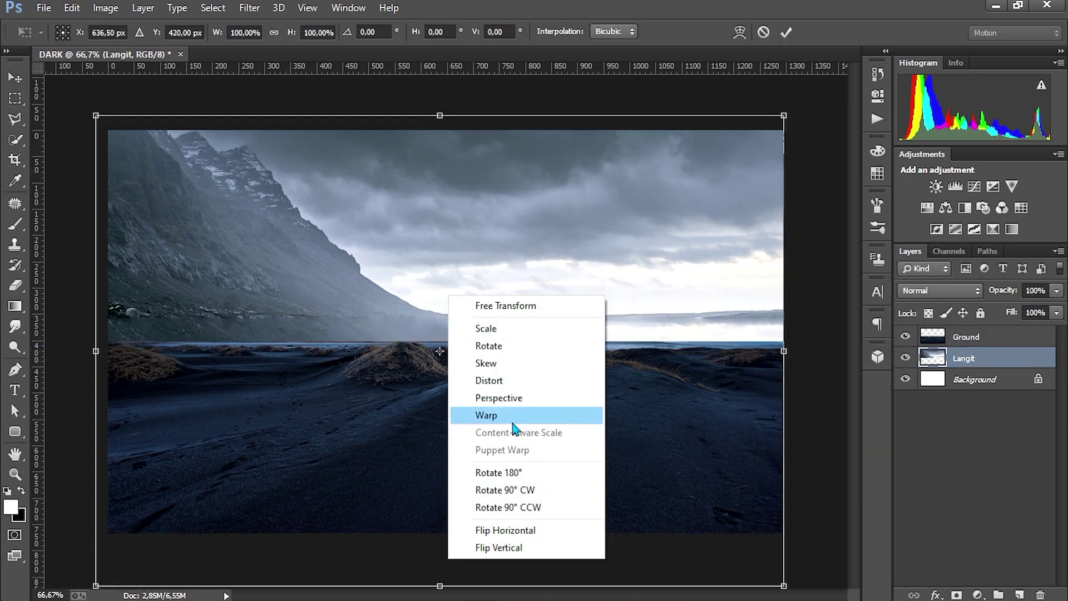
left_click(512, 429)
left_click_drag(322, 278, 322, 290)
left_click_drag(784, 278, 785, 329)
left_click_drag(95, 430, 93, 468)
left_click_drag(784, 115, 796, 102)
left_click_drag(790, 439, 786, 444)
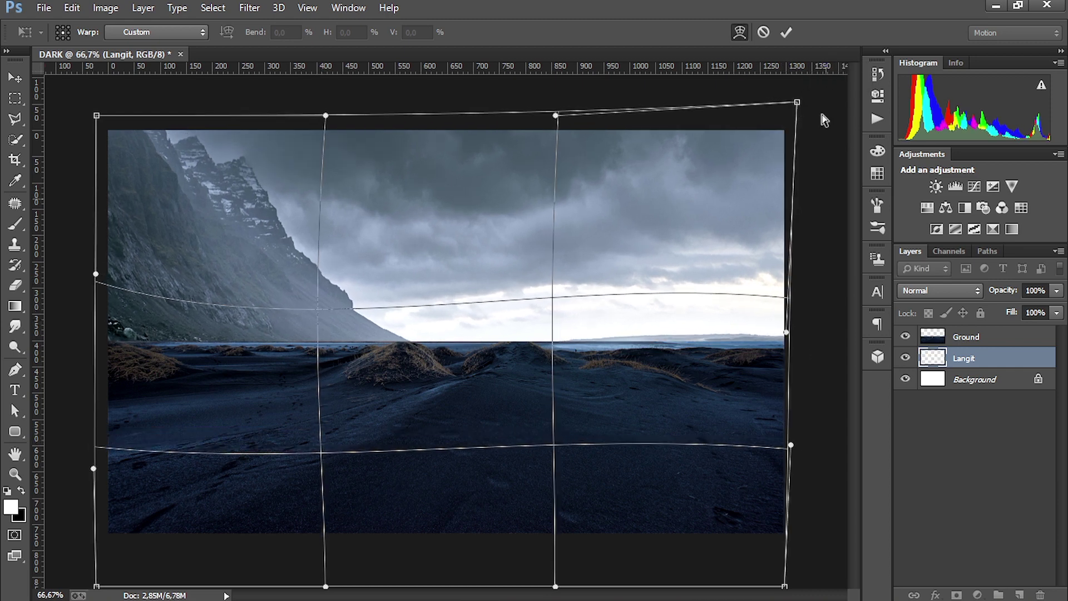
key("Return")
Step: Add a Levels adjustment clipped to the Langit layer and darken its midtones
left_click(977, 595)
left_click(892, 331)
left_click(740, 328)
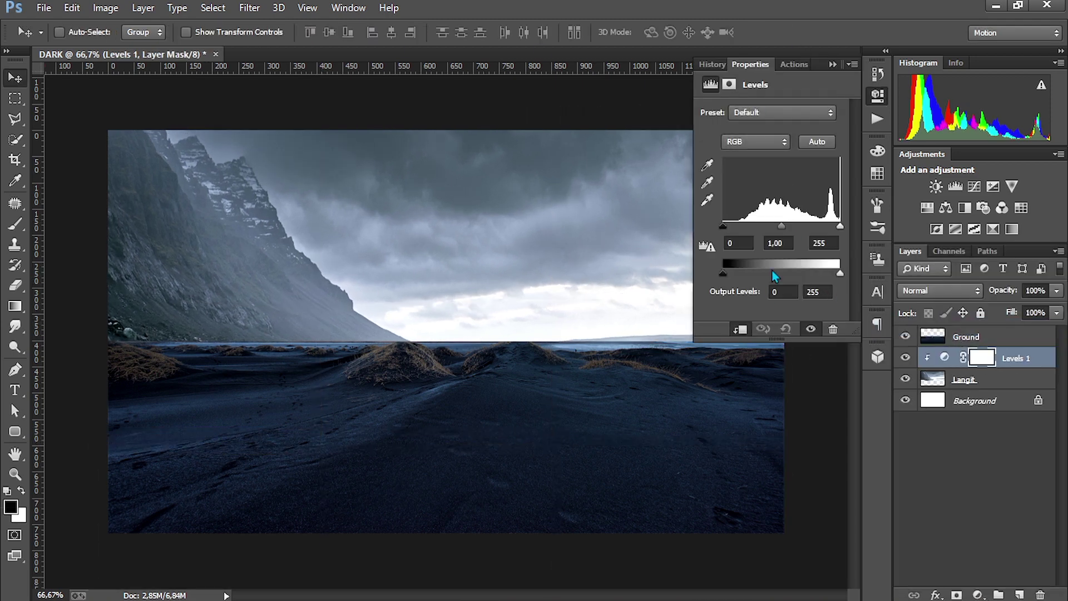
left_click_drag(780, 226, 793, 233)
left_click(832, 64)
Step: Place matahari.png as a large sun behind the Ground layer, rising above the horizon just beyond the mountain slope
left_click(44, 7)
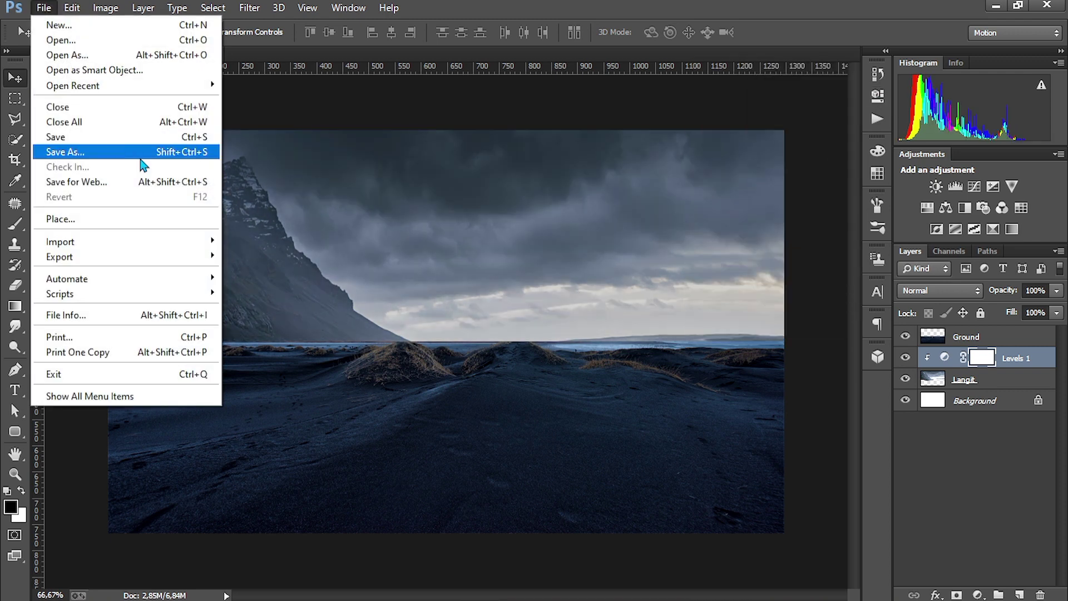
left_click(53, 217)
left_click(274, 129)
left_click(382, 349)
left_click_drag(517, 315, 645, 275)
key("Return")
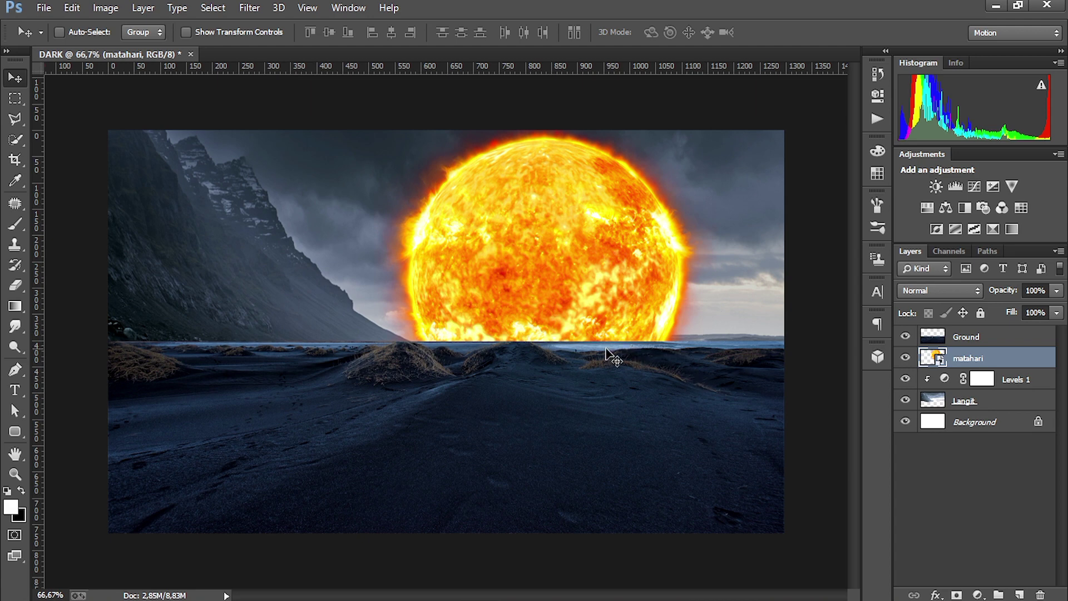
Step: Place rumah.png in the scene and bring its layer above the Ground layer
left_click(43, 8)
left_click(52, 217)
left_click(455, 247)
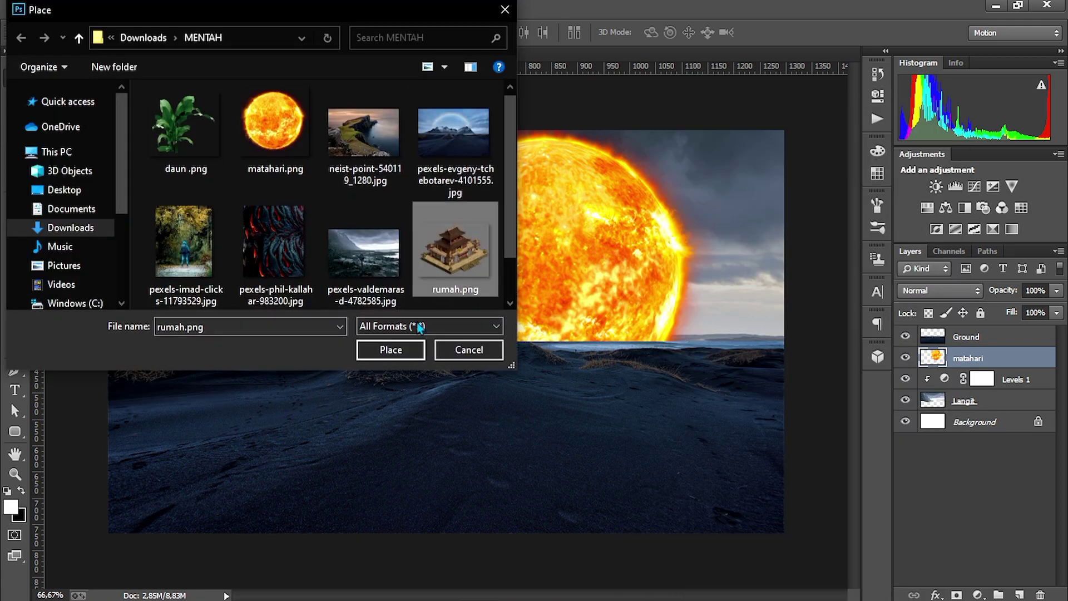
left_click(381, 348)
key("Return")
key("ctrl+bracketright")
Step: Distort the rumah building by its corners into a flatter perspective and lower it onto the ground
key("ctrl+t")
right_click(560, 303)
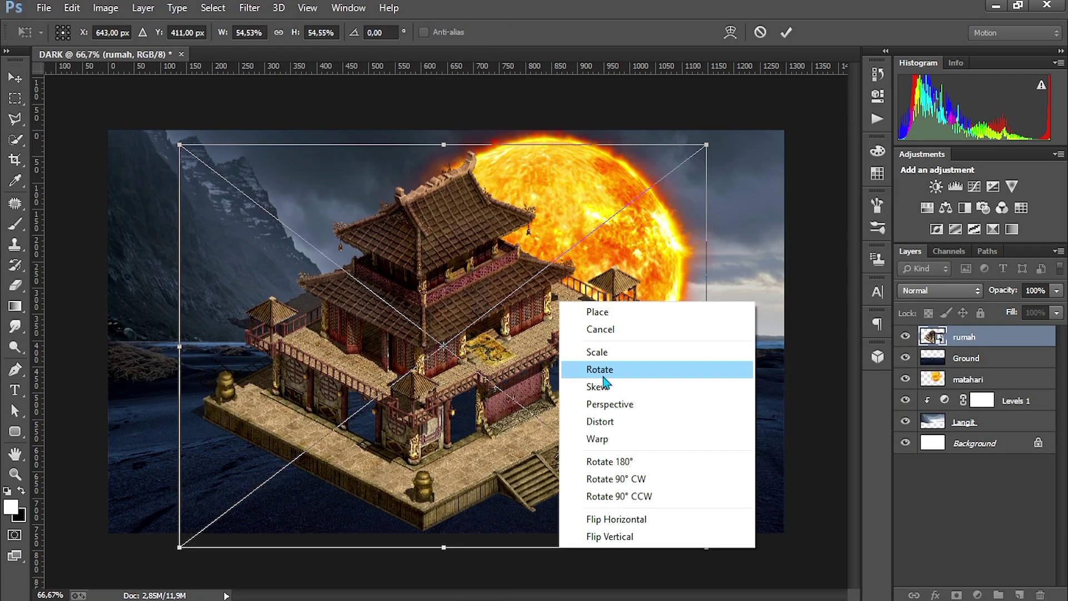
left_click(601, 421)
left_click_drag(706, 144, 693, 203)
left_click_drag(179, 145, 187, 233)
left_click_drag(692, 203, 665, 255)
left_click_drag(187, 233, 198, 258)
left_click_drag(706, 547, 718, 542)
left_click_drag(176, 557, 184, 551)
left_click_drag(432, 257, 446, 274)
left_click(786, 32)
Step: Flip the rumah building horizontally, scale it to about 75%, tilt it slightly and position it in front of the sun
key("ctrl+t")
right_click(583, 233)
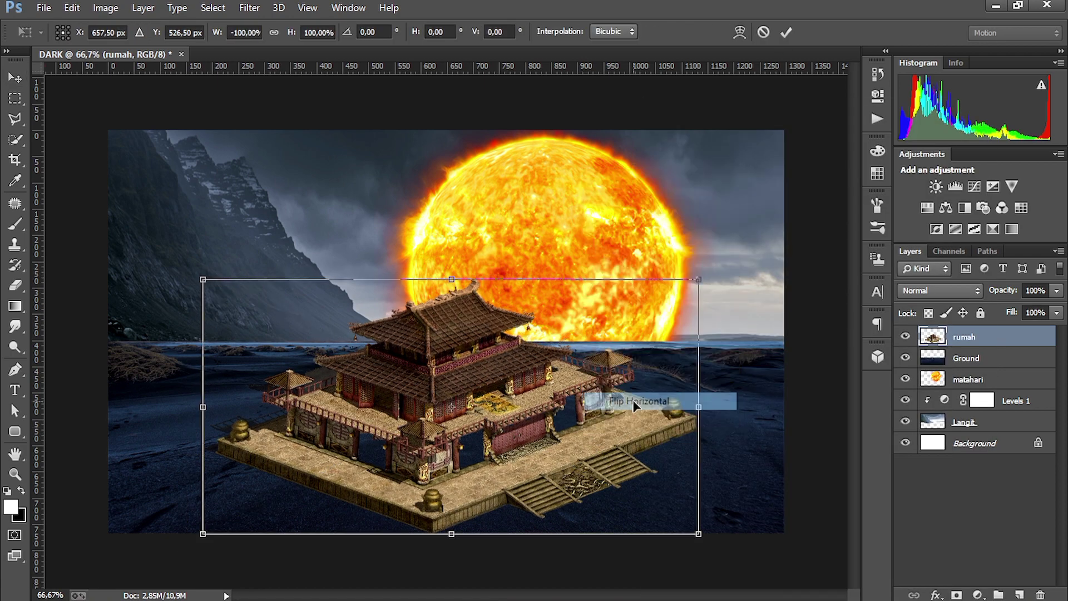
left_click(633, 399)
left_click_drag(614, 391, 660, 377)
left_click_drag(762, 513, 651, 445)
left_click_drag(628, 356, 702, 386)
left_click_drag(723, 281, 740, 270)
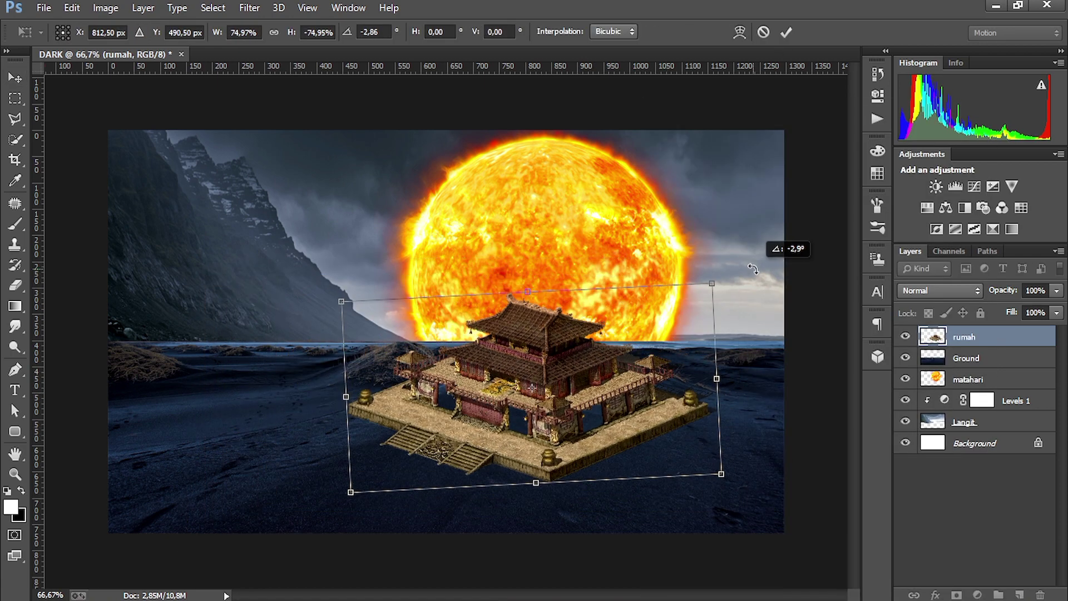
left_click_drag(751, 484, 756, 473)
key("Return")
Step: Open neist-point-540119_1280.jpg, select the headland with the Quick Selection tool, and delete the surrounding sea and sky
key("ctrl+o")
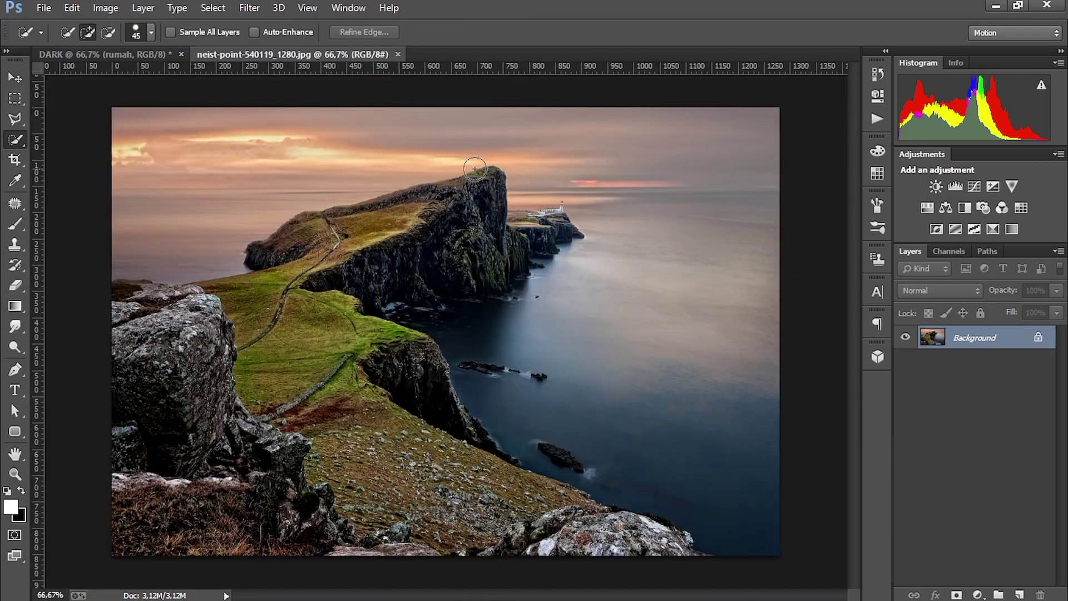
mouse_move(321, 256)
left_mouse_down()
mouse_move(156, 354)
mouse_move(373, 553)
mouse_move(528, 518)
mouse_move(436, 376)
mouse_move(436, 286)
mouse_move(517, 225)
left_mouse_up()
double_click(974, 337, "alt")
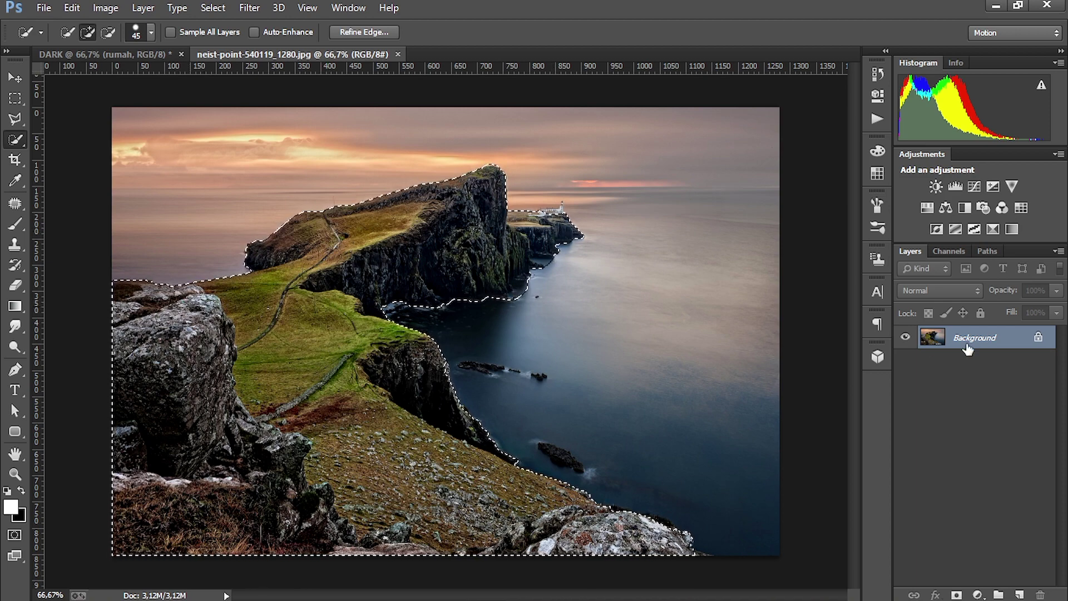
key("ctrl+shift+i")
key("Delete")
Step: Bring the headland cutout into the DARK document below the rumah layer, scaled to about 68% in the lower-left foreground
key("v")
left_click_drag(543, 287, 425, 359)
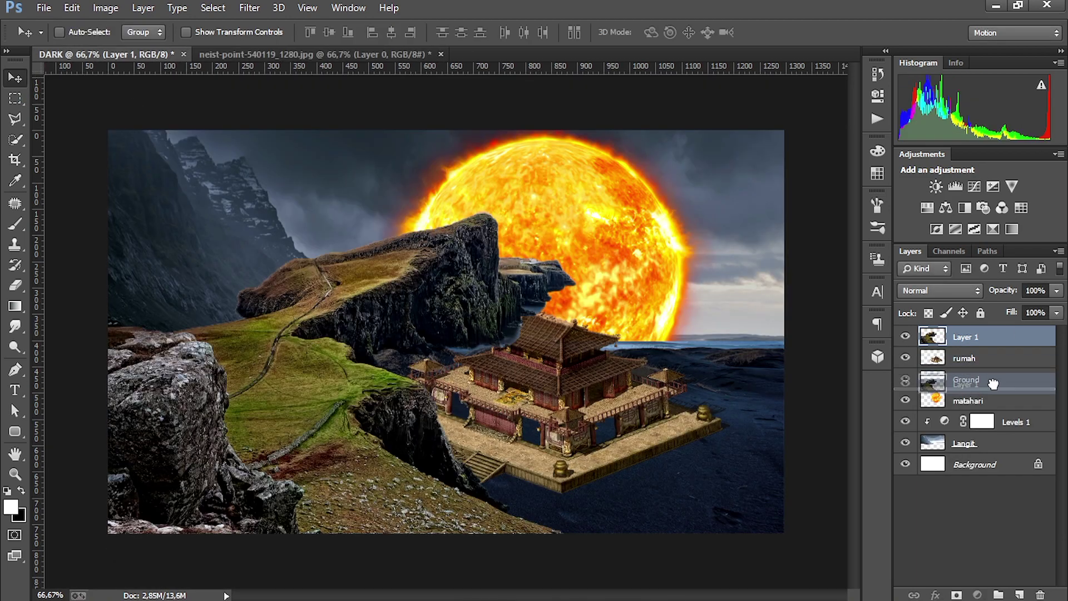
key("ctrl+t")
left_click_drag(681, 211, 496, 334)
left_click_drag(356, 389, 361, 360)
Step: Warp the headland by its right-hand corners so that it fits beside the building
right_click(448, 335)
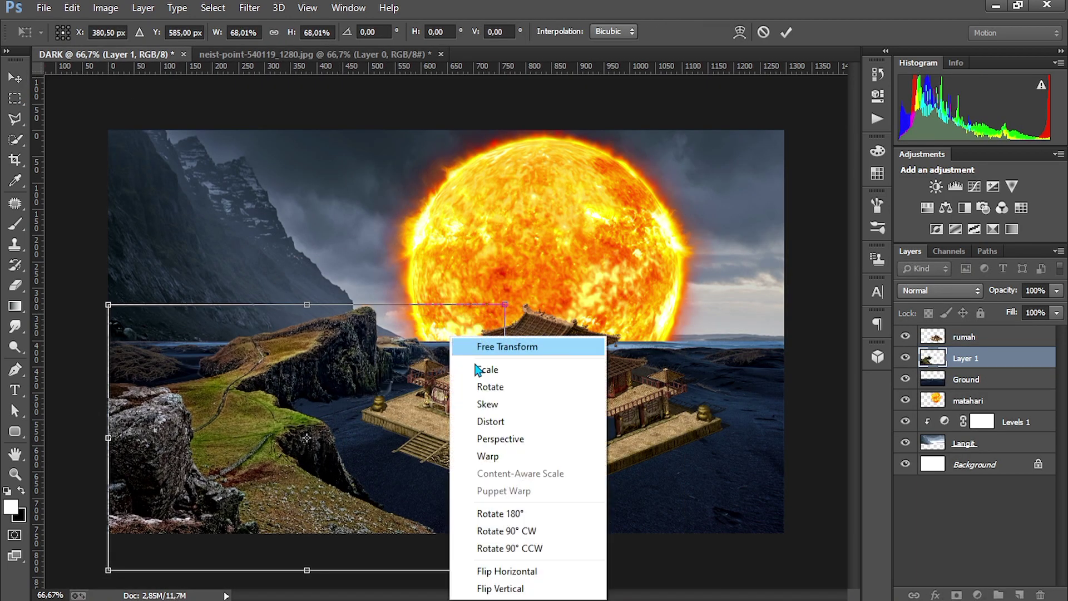
left_click(484, 455)
left_click_drag(506, 305, 389, 334)
left_click_drag(367, 414, 366, 403)
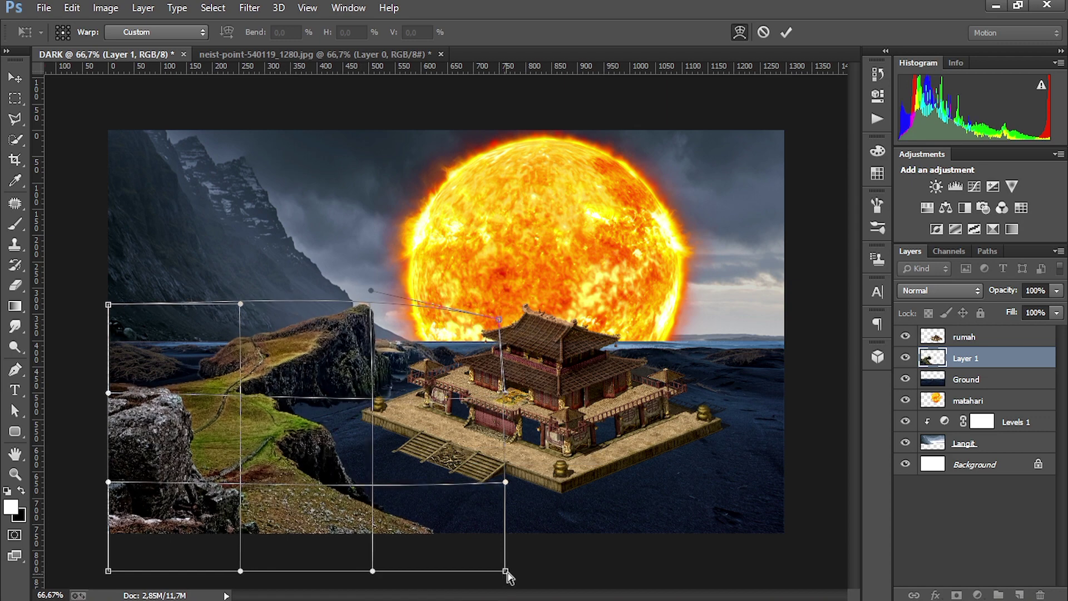
left_click_drag(508, 571, 507, 559)
key("Return")
Step: Scale the headland up to about 102% with Free Transform
key("ctrl+t")
left_click_drag(507, 303, 515, 298)
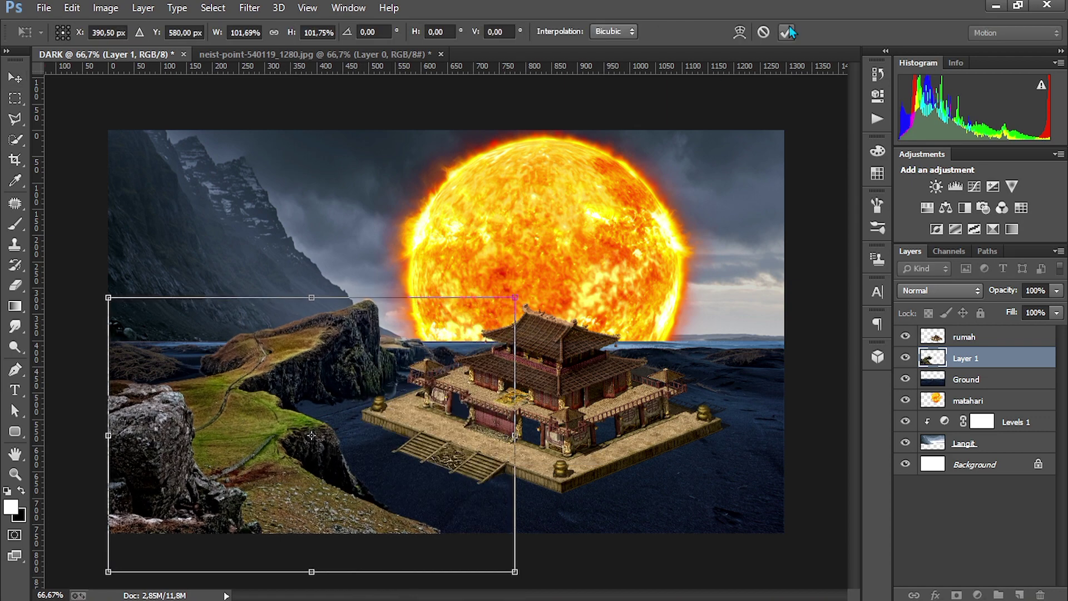
left_click(788, 32)
Step: Duplicate the Ground layer, place the copy above the headland layer and give it a black layer mask
left_click(966, 379)
left_click_drag(970, 336, 970, 347)
left_click(956, 594, "alt")
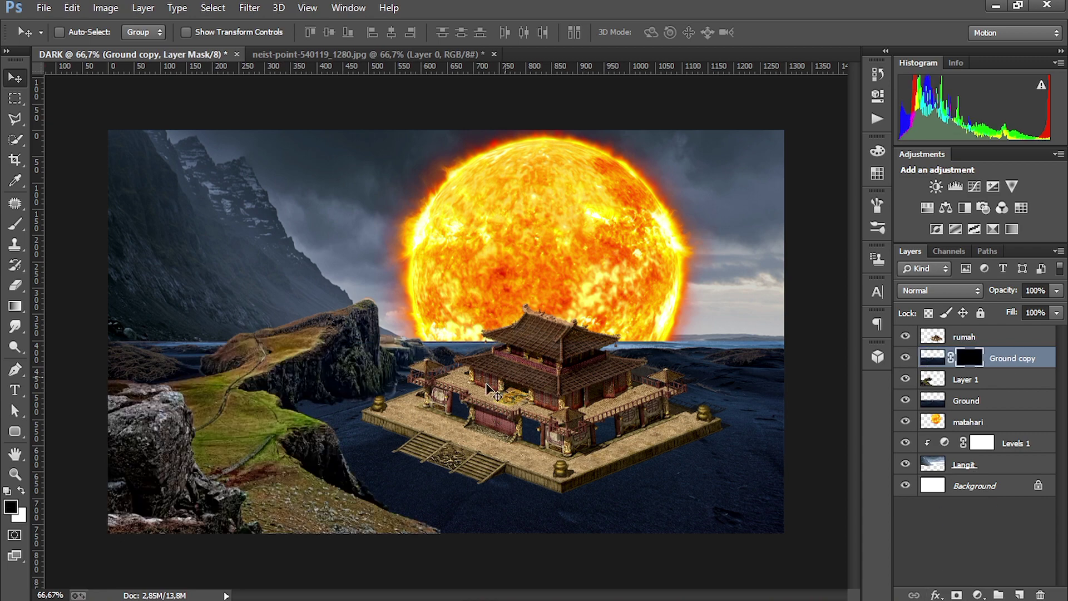
Step: Paint white with a soft brush on the Ground copy mask to blend the headland's edges into the dark ground
key("b")
key("x")
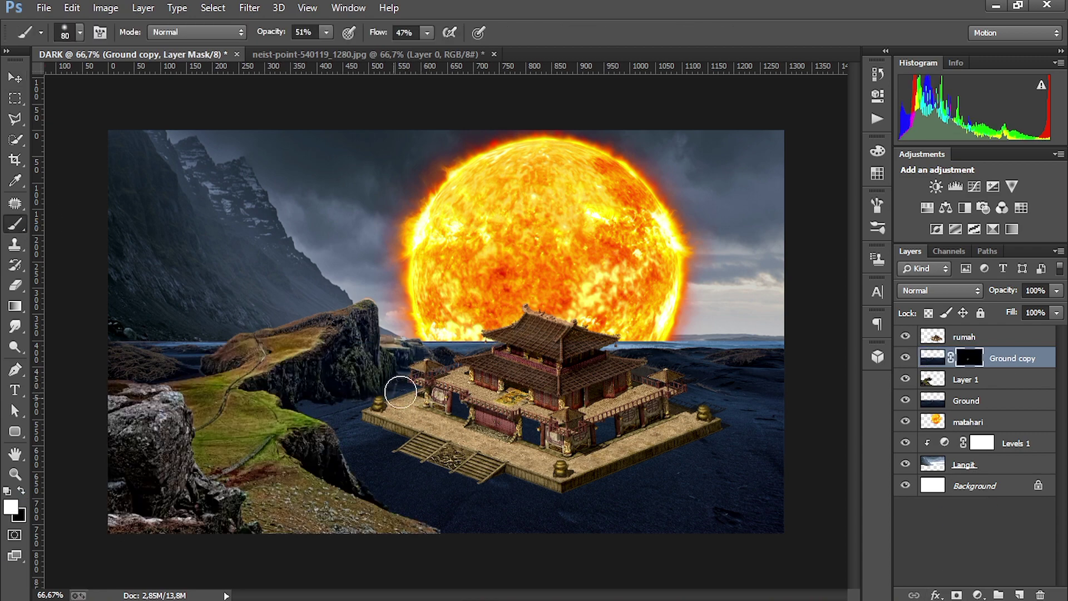
scroll(366, 418, "down", 4)
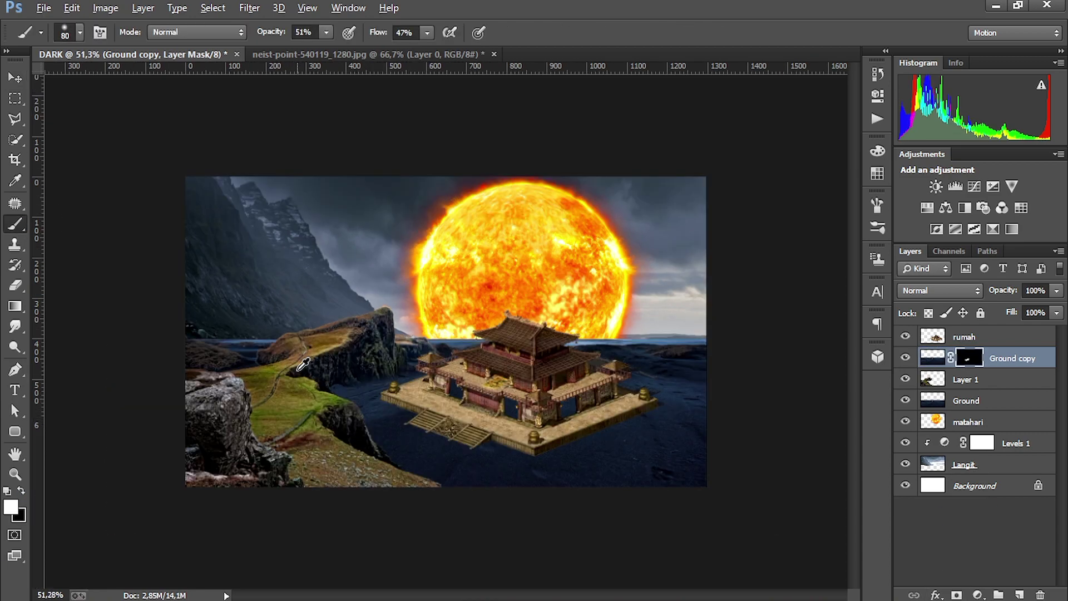
scroll(277, 448, "up", 8)
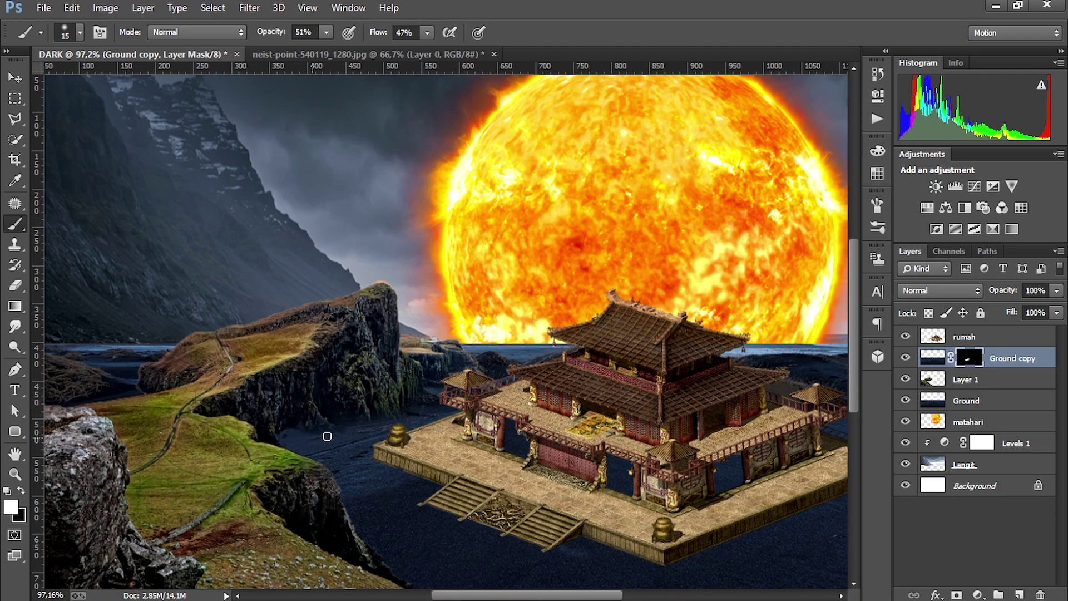
scroll(445, 523, "down", 4)
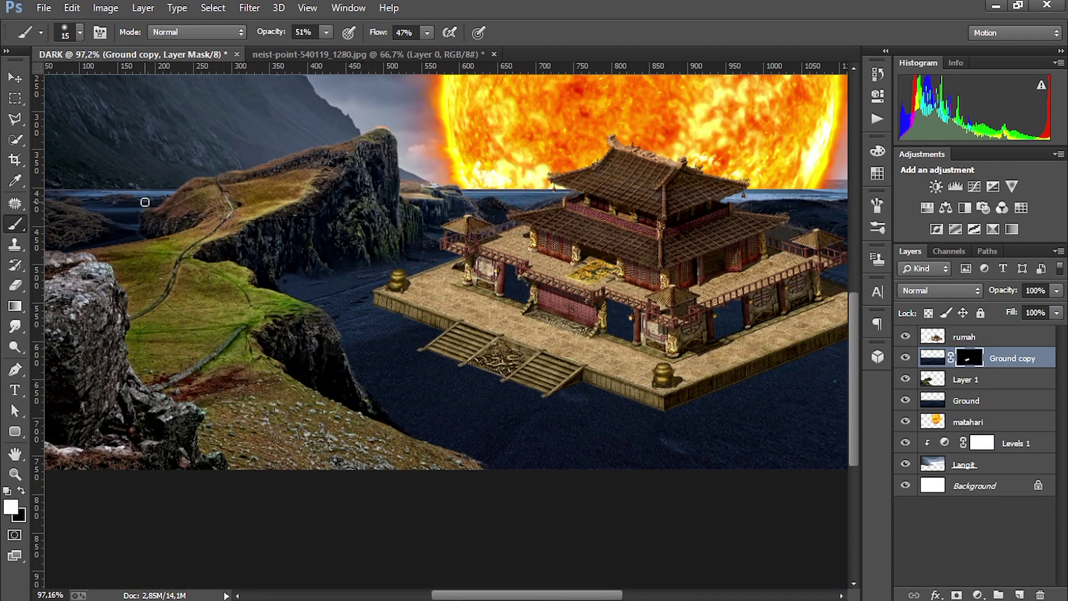
scroll(364, 344, "down", 3)
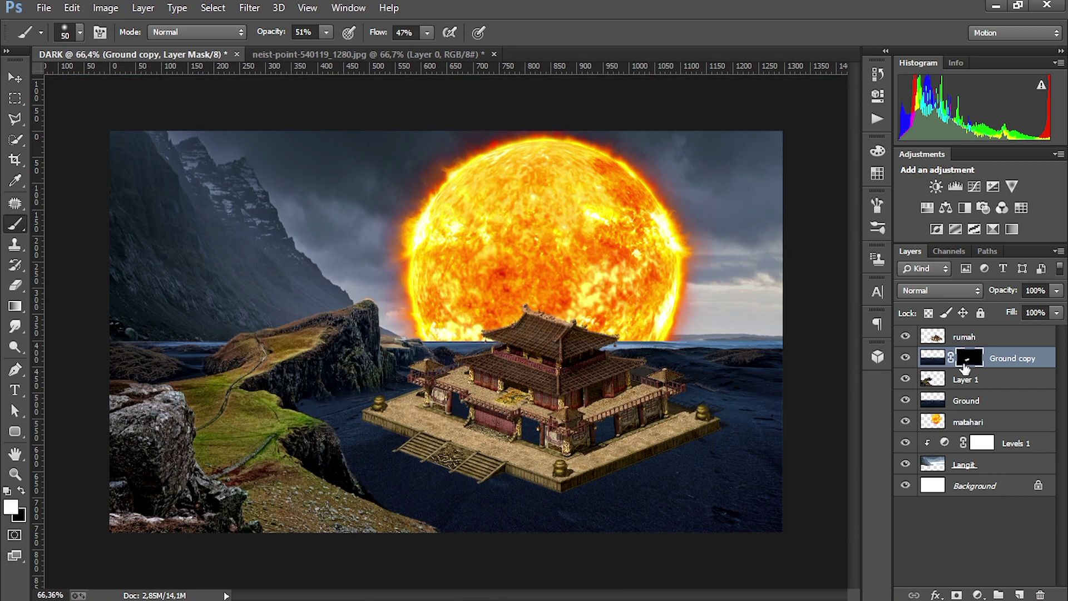
Step: Add a Levels adjustment clipped to the headland with output white at 148, and mask the darkening off its ridge in black
left_click(977, 595)
left_click(889, 327)
key("ctrl+alt+g")
left_click_drag(839, 273, 790, 272)
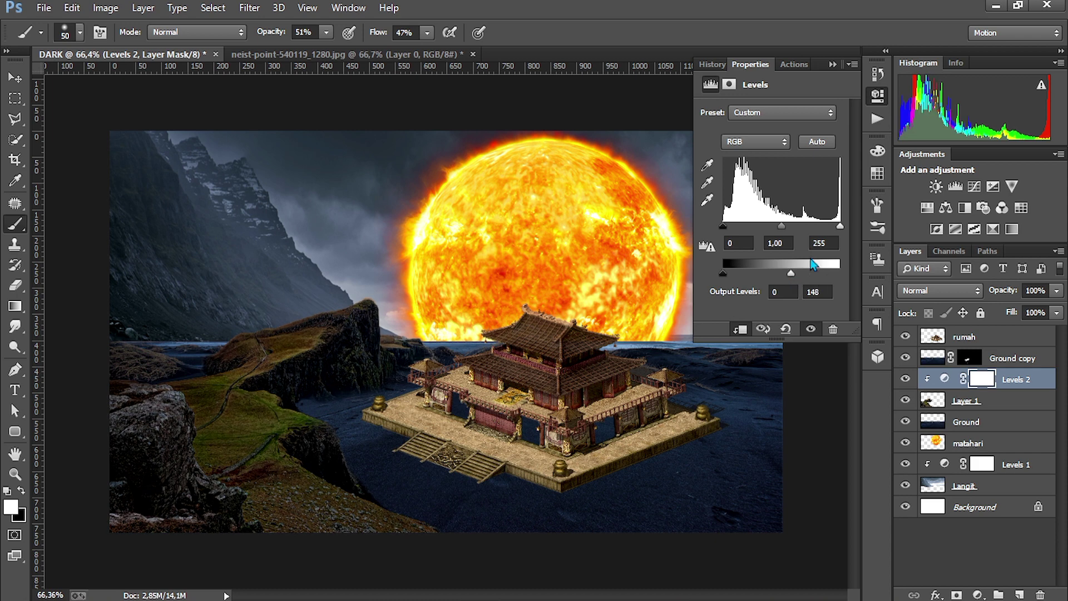
left_click(964, 379)
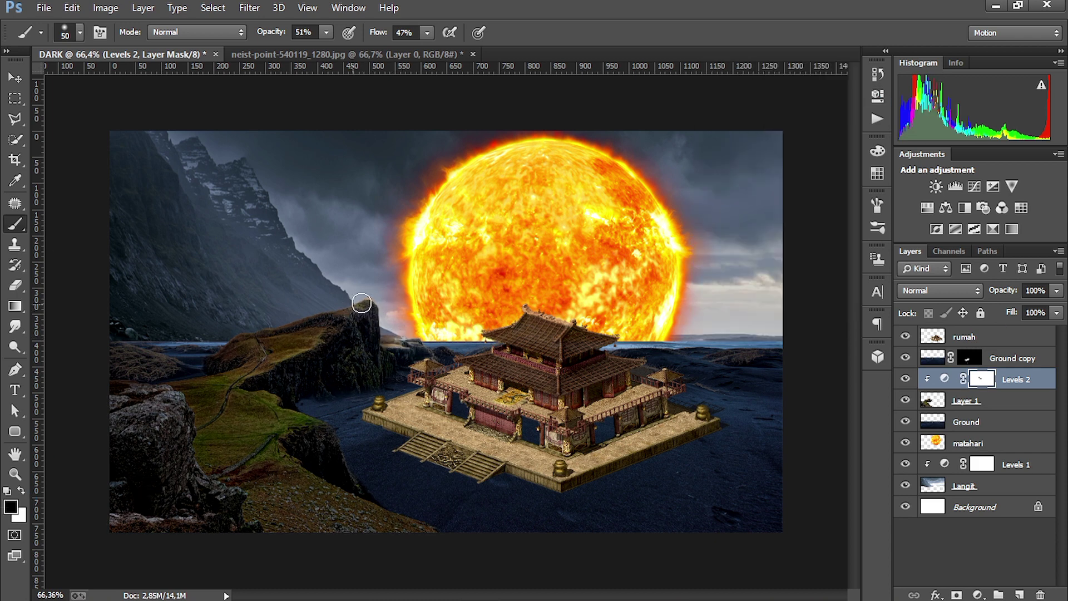
Step: Add a Levels adjustment clipped to the rumah layer and lower its output white level to 41
left_click(990, 340)
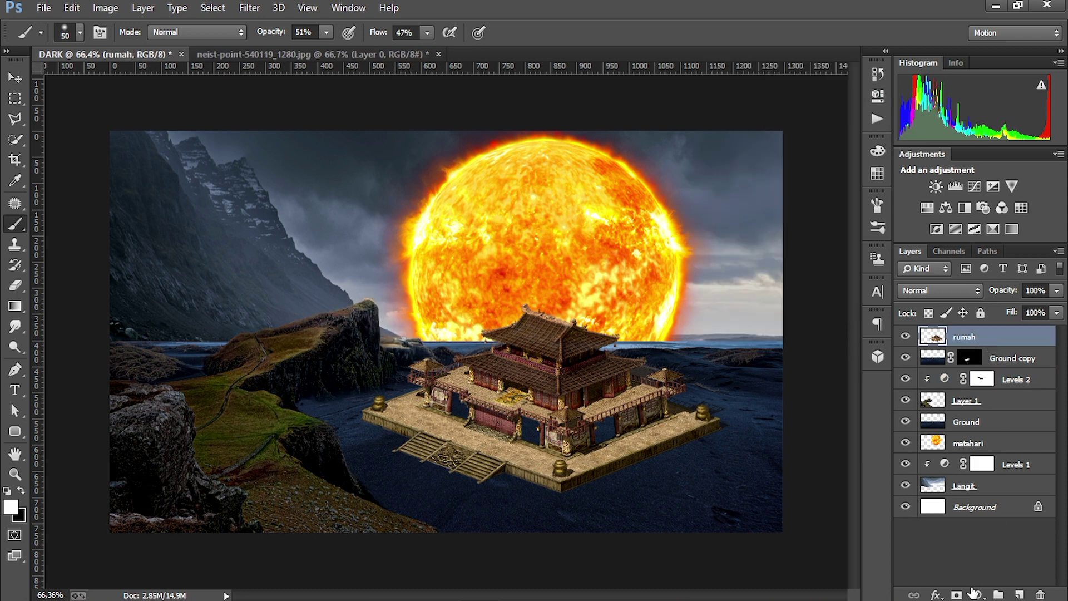
left_click(977, 594)
left_click(889, 327)
left_click(739, 329)
left_click_drag(839, 272, 740, 275)
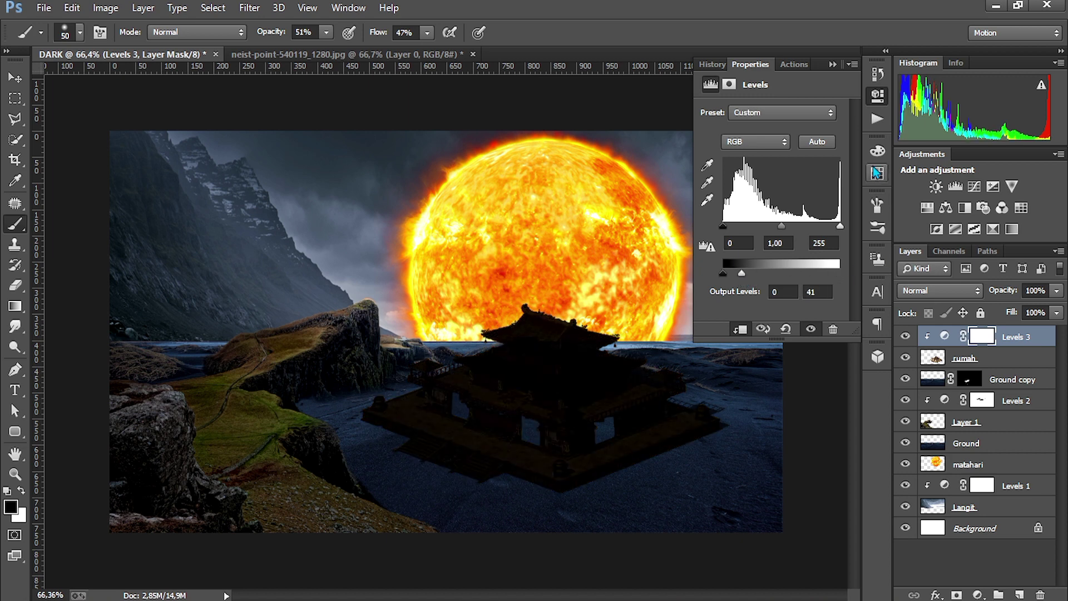
Step: Paint black on the Levels 3 mask to bring back light along the building's roof edges and outer terrace corners
left_click(993, 338)
left_click_drag(497, 319, 559, 322)
key("x")
key("v")
left_click(659, 289, "ctrl")
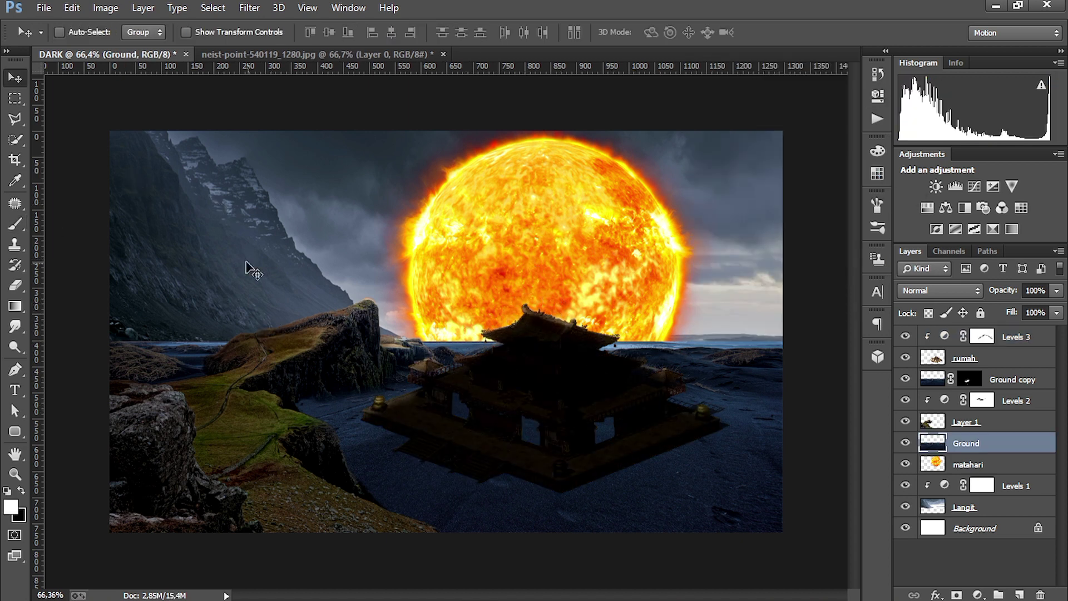
Step: Close the neist-point image and open pexels-imad-clicks-11793529.jpg from the MENTAH folder
left_click(423, 54)
key("ctrl+Tab")
key("ctrl+o")
left_click(185, 244)
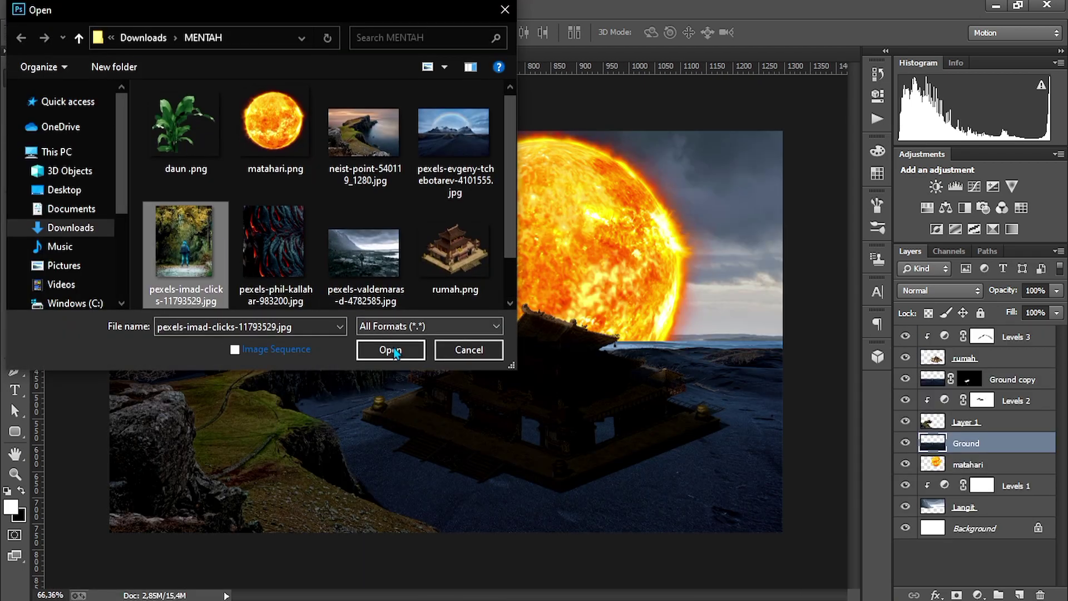
left_click(391, 349)
scroll(407, 326, "up", 5)
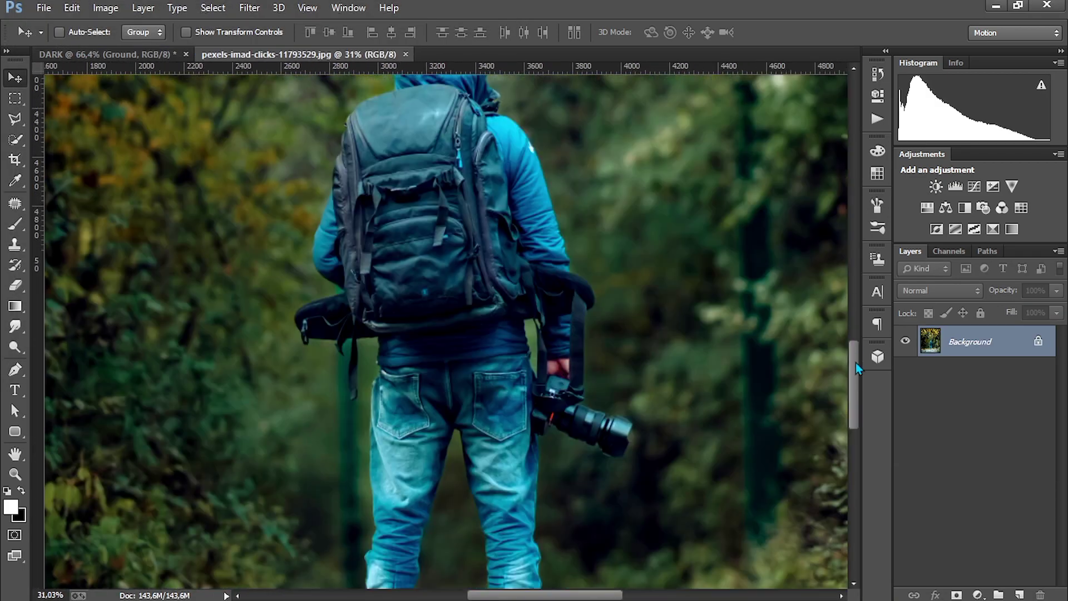
Step: Unlock the Background layer and trace a Pen path around the hiker's inner legs and up the outer left leg to the hanging straps
scroll(855, 362, "down", 3)
key("p")
double_click(993, 342, "alt")
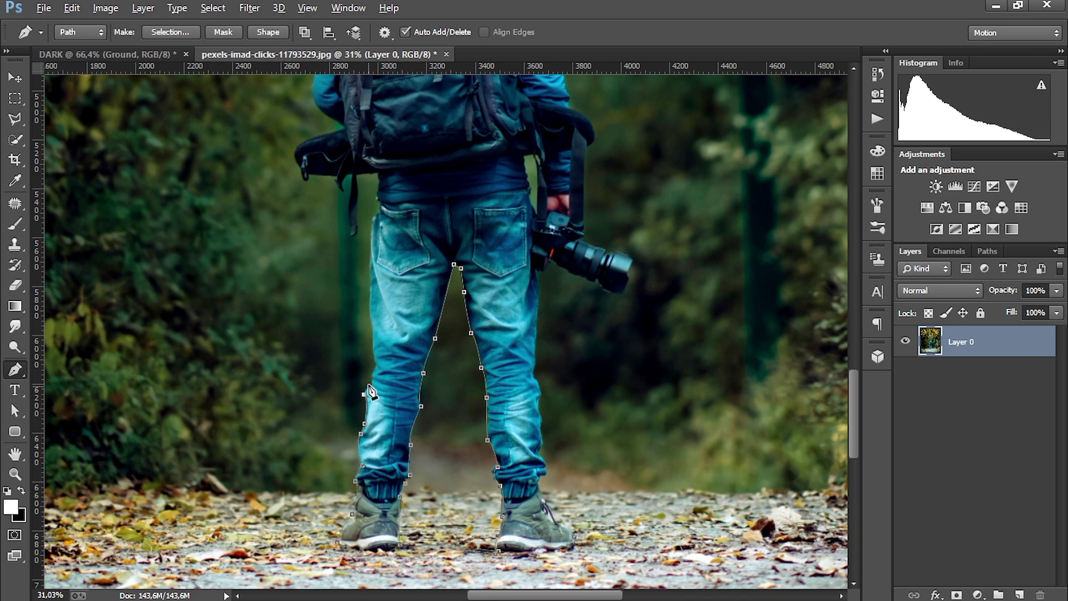
scroll(378, 369, "up", 1)
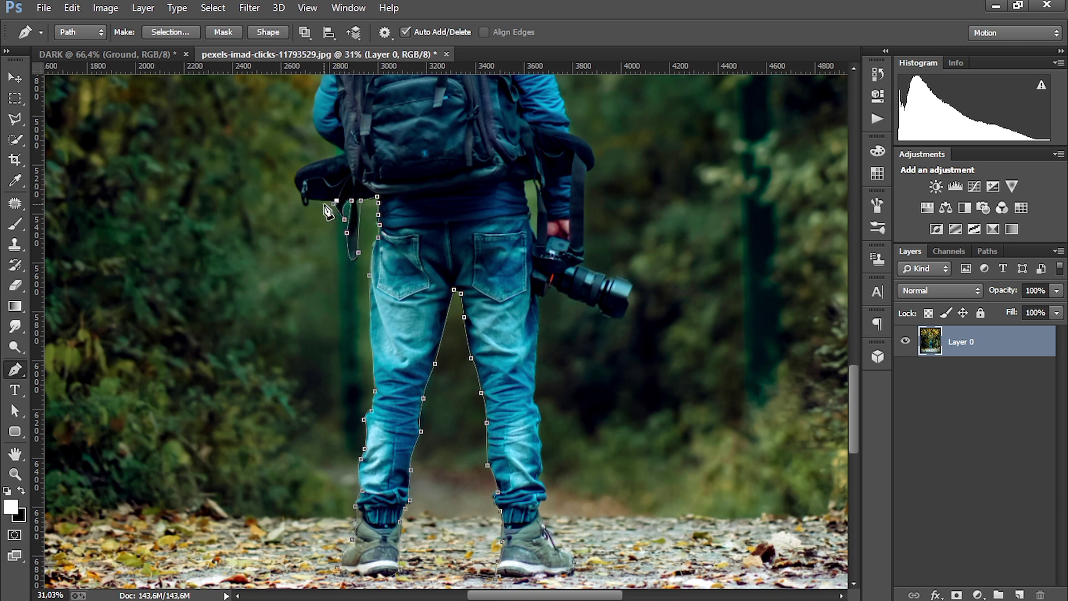
scroll(322, 140, "down", 1)
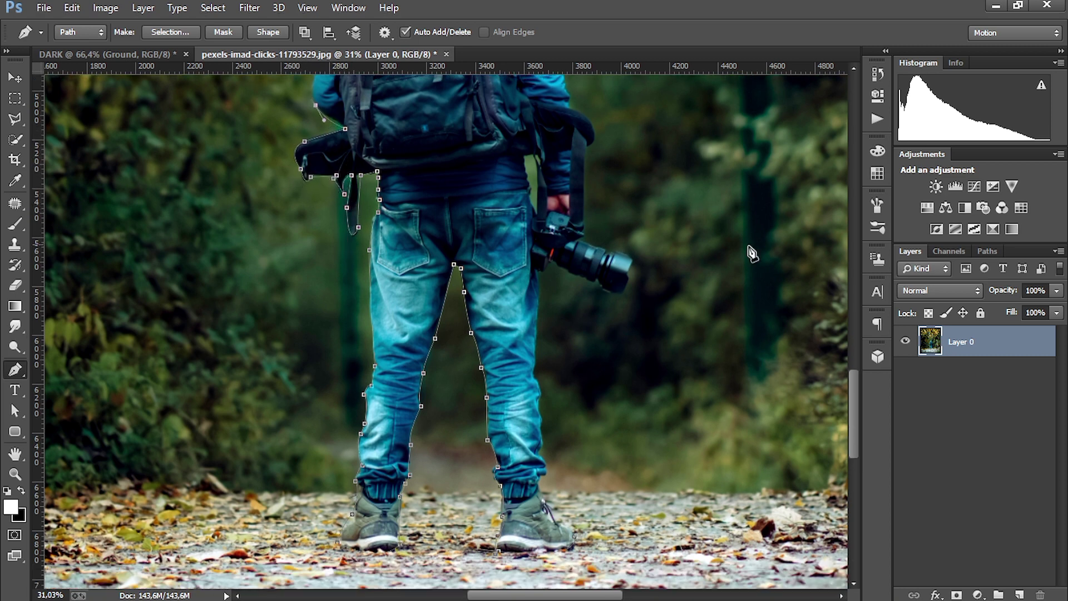
Step: Continue the Pen path up around the backpack and hood, down the right arm and around the camera lens
scroll(337, 322, "up", 10)
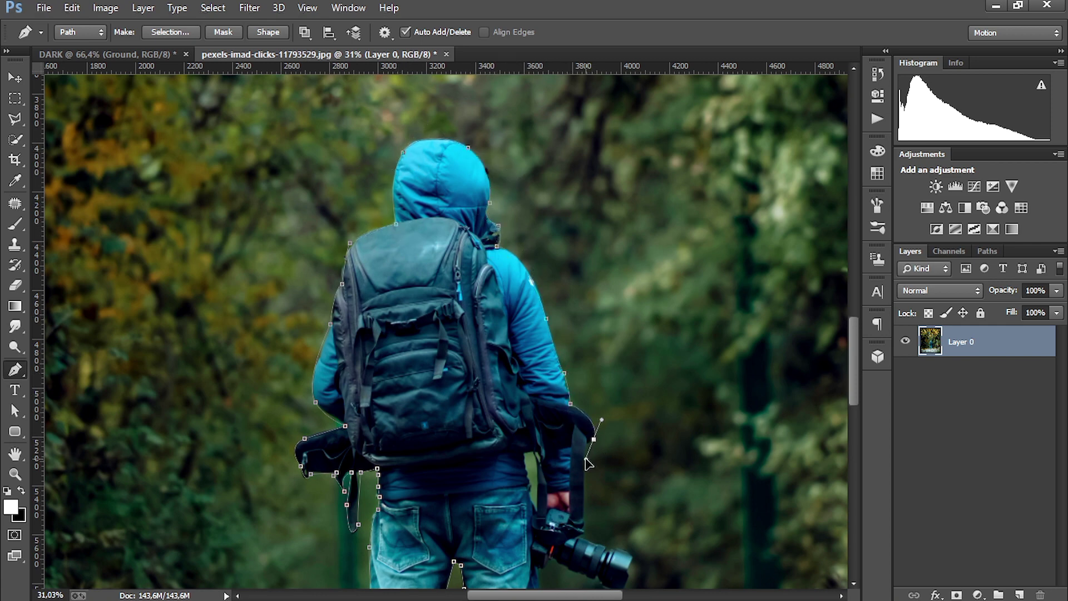
scroll(588, 463, "up", 1)
scroll(587, 326, "down", 4)
scroll(595, 378, "down", 2)
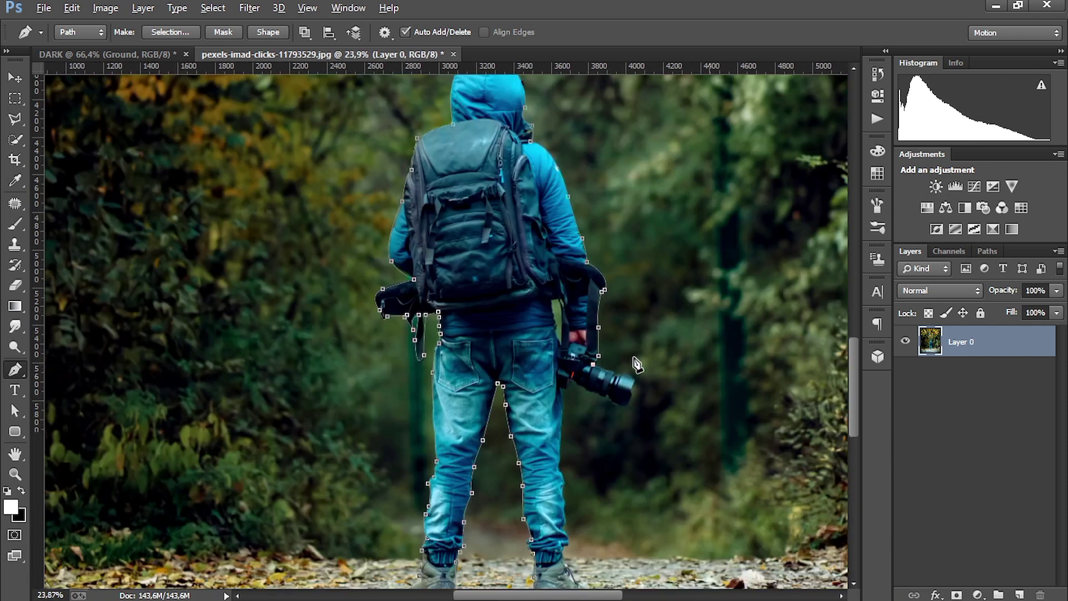
scroll(760, 398, "up", 8)
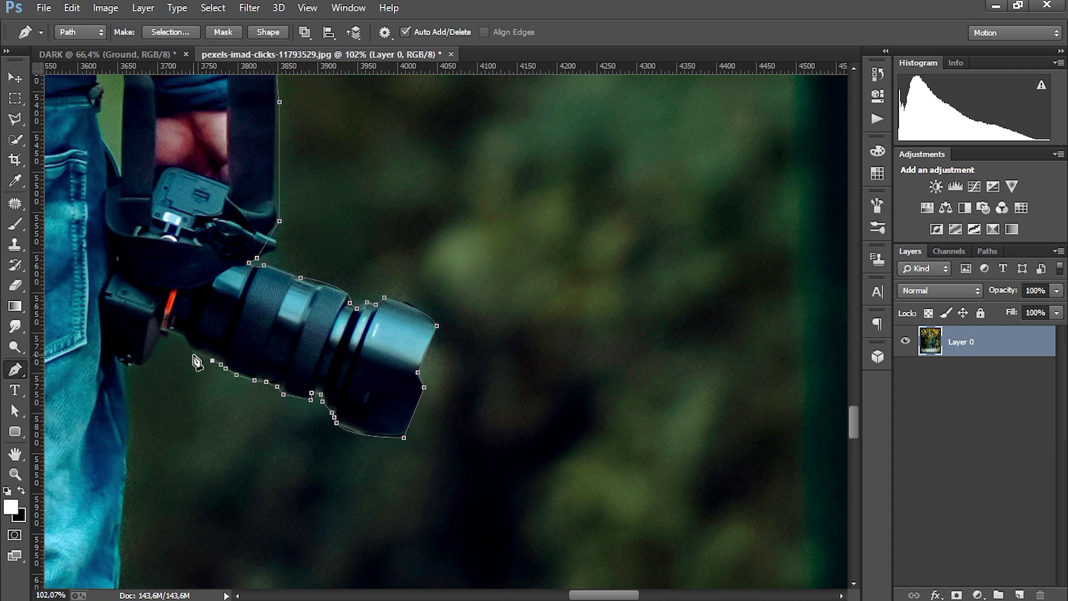
Step: Extend the Pen path down the outside of the hiker's right trouser leg and around the right shoe
left_click(124, 476)
scroll(123, 476, "up", 1)
scroll(120, 423, "down", 6)
left_click_drag(112, 339, 107, 361)
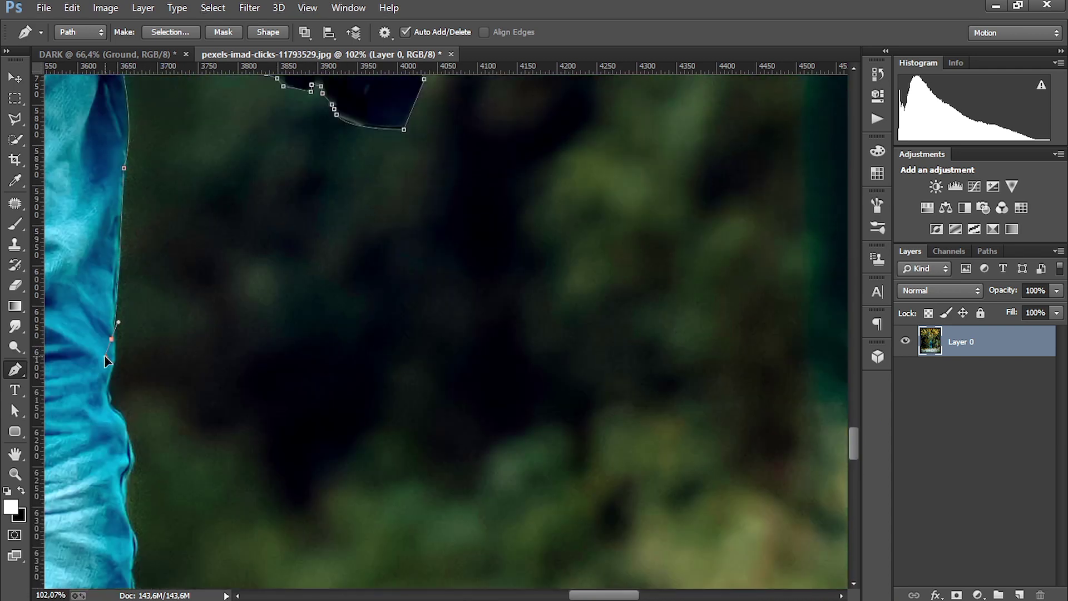
left_click(114, 412)
scroll(118, 239, "down", 5)
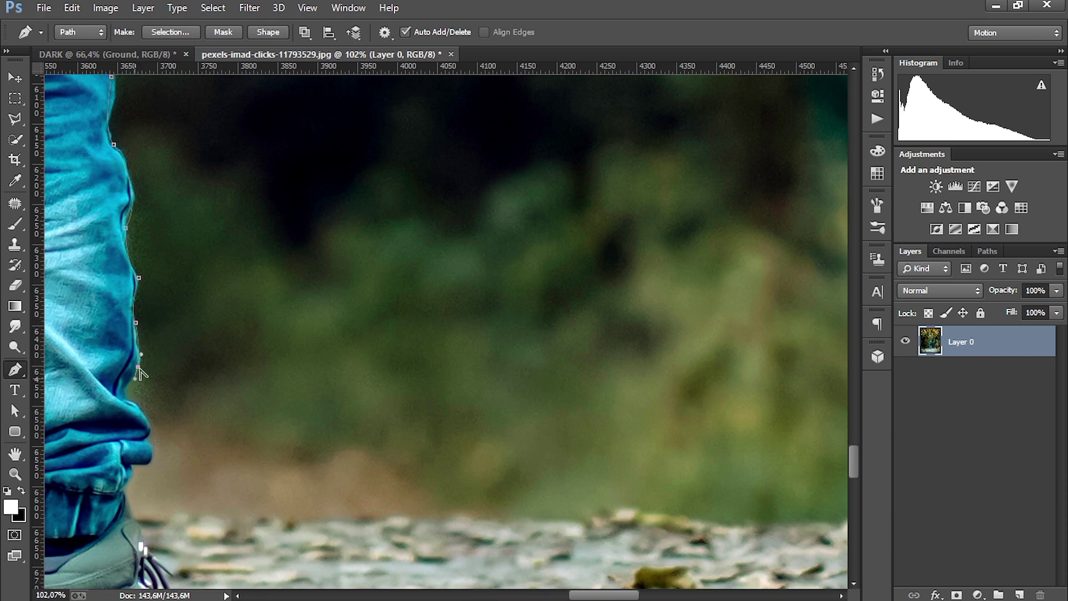
scroll(145, 446, "down", 5)
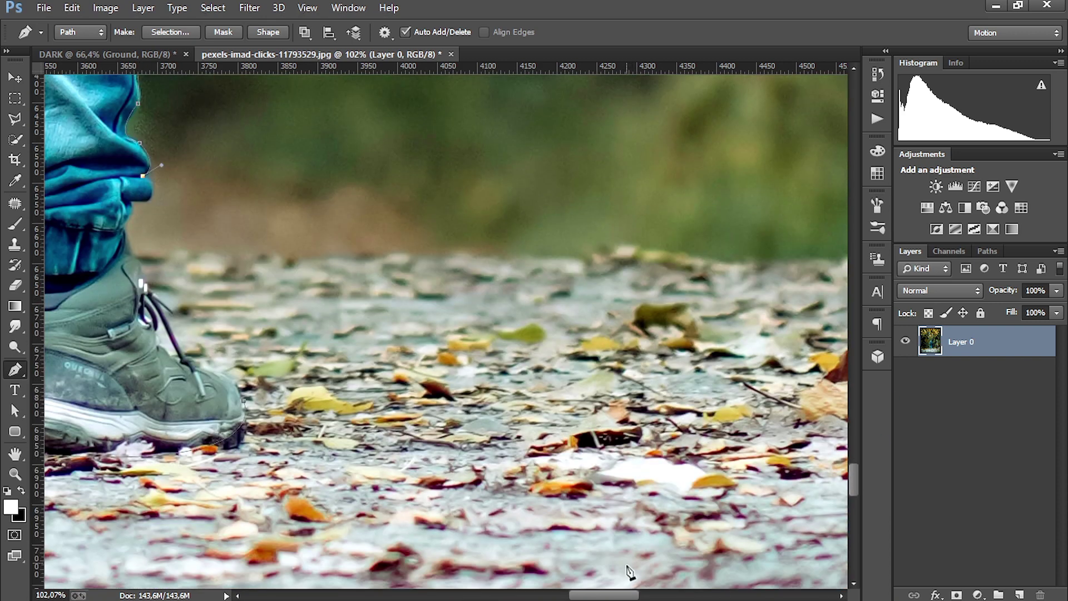
scroll(644, 211, "left", 9)
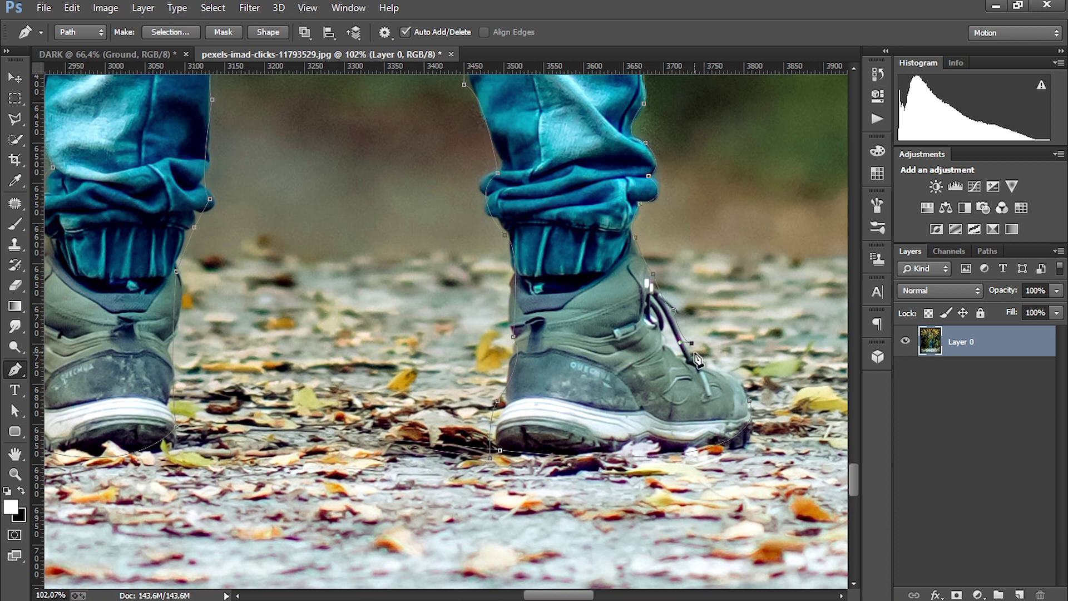
Step: Turn the hiker's path into a selection, delete everything outside it, and deselect
right_click(751, 408)
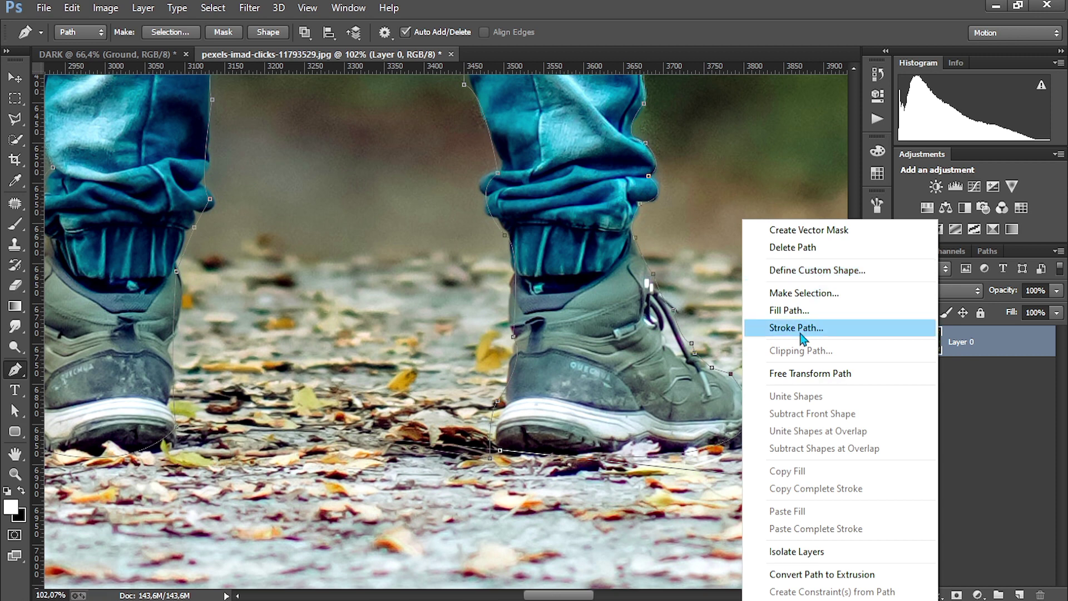
left_click(813, 291)
left_click(633, 170)
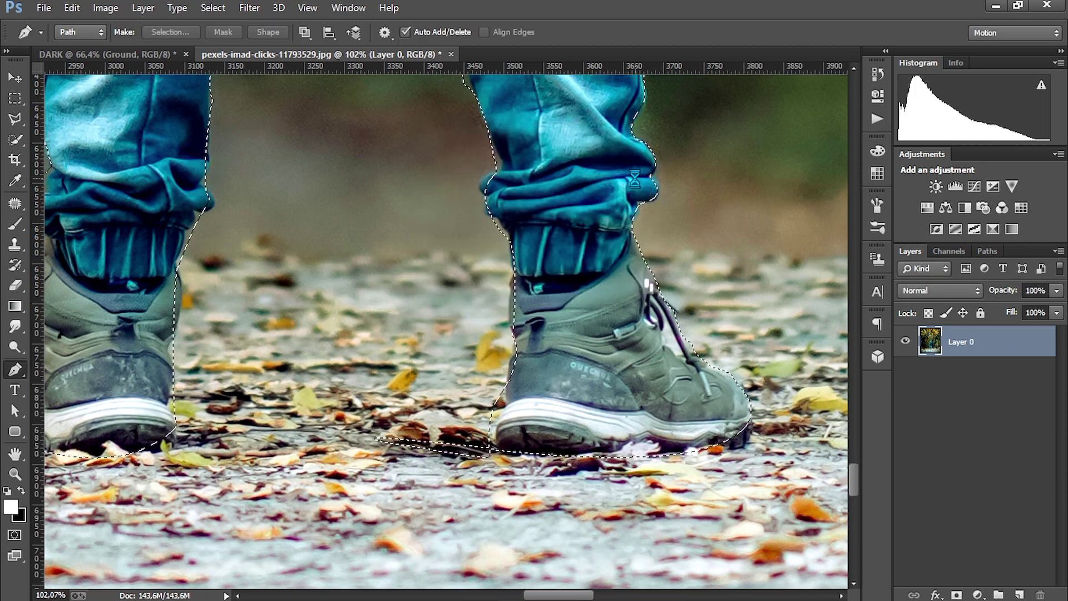
key("ctrl+shift+i")
key("Delete")
key("ctrl+d")
Step: Make a selection with a 2-pixel feather around the leftover ground strip between the shoes and remove it
right_click(424, 409)
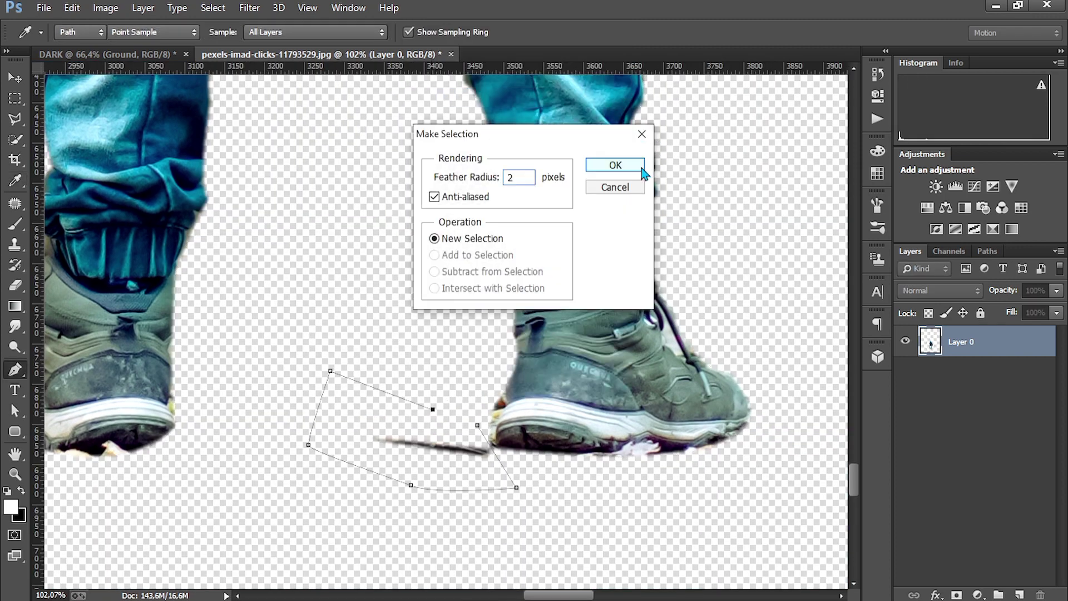
left_click(644, 167)
key("ctrl+0")
Step: Move the cut-out hiker into the DARK document and delete the green background gaps beside the body using the Magic Wand
key("v")
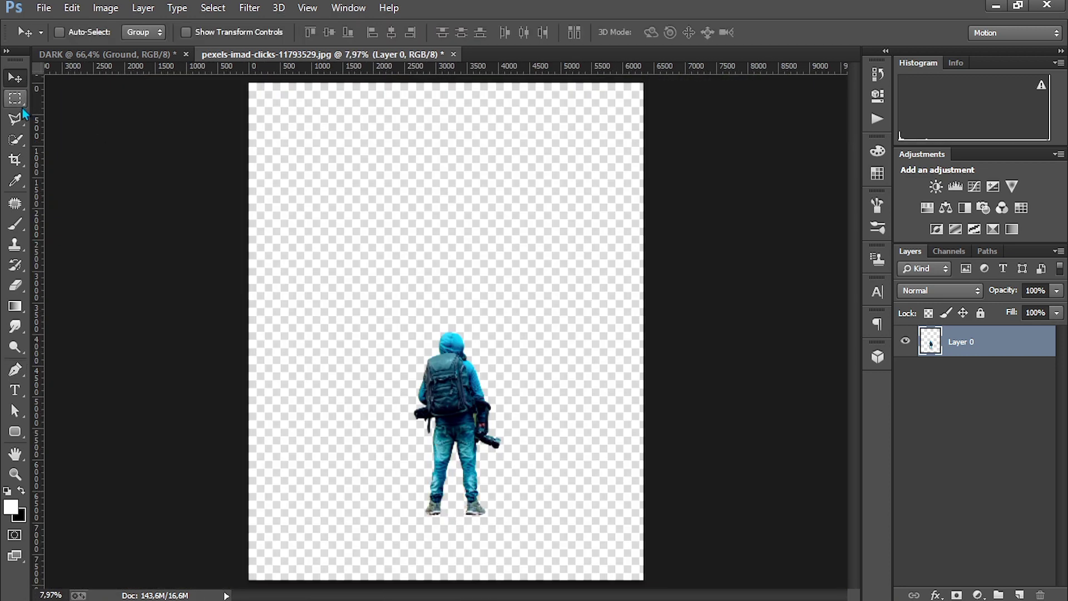
mouse_move(476, 398)
left_mouse_down()
mouse_move(341, 239)
mouse_move(356, 256)
left_mouse_up()
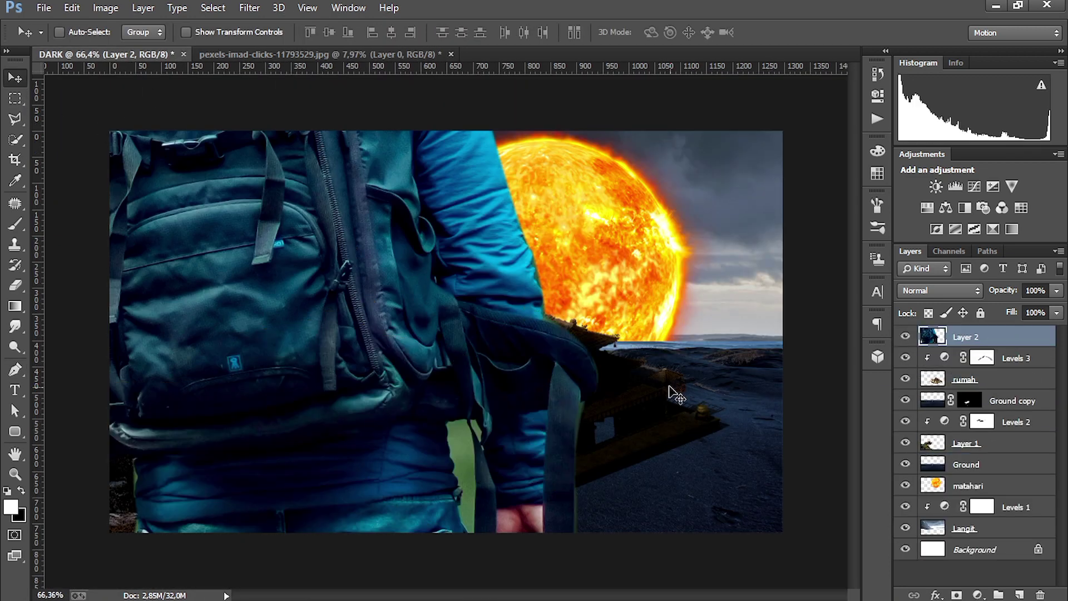
left_click(19, 124)
key("shift+w")
left_click(461, 473)
key("Delete")
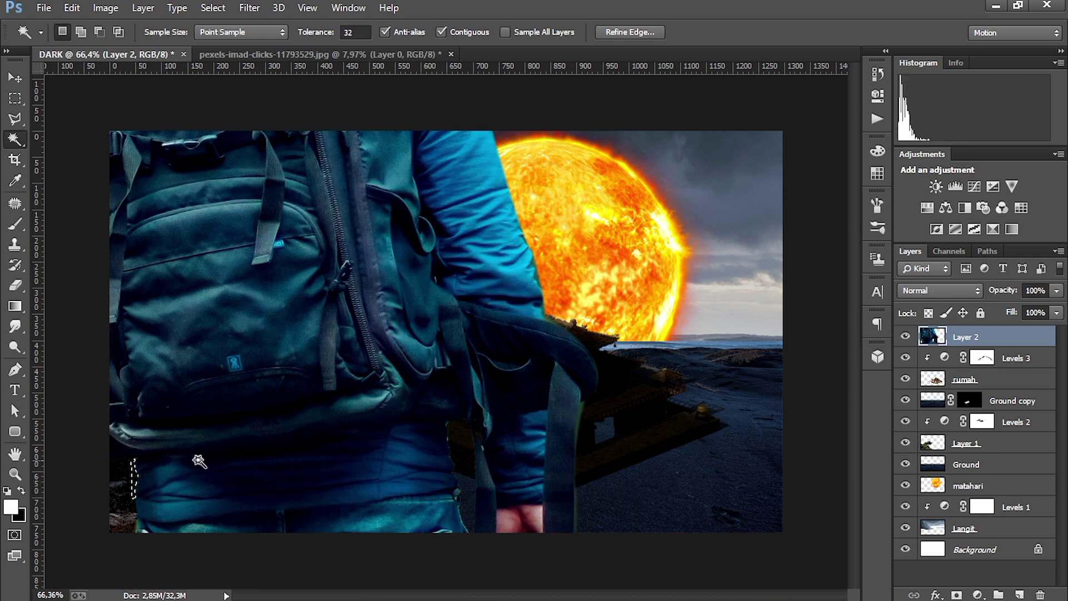
key("ctrl+d")
Step: Scale the hiker down to about 5.8% with Free Transform and place the figure above the headland
key("ctrl+t")
scroll(445, 333, "down", 5)
left_click_drag(524, 141, 381, 441)
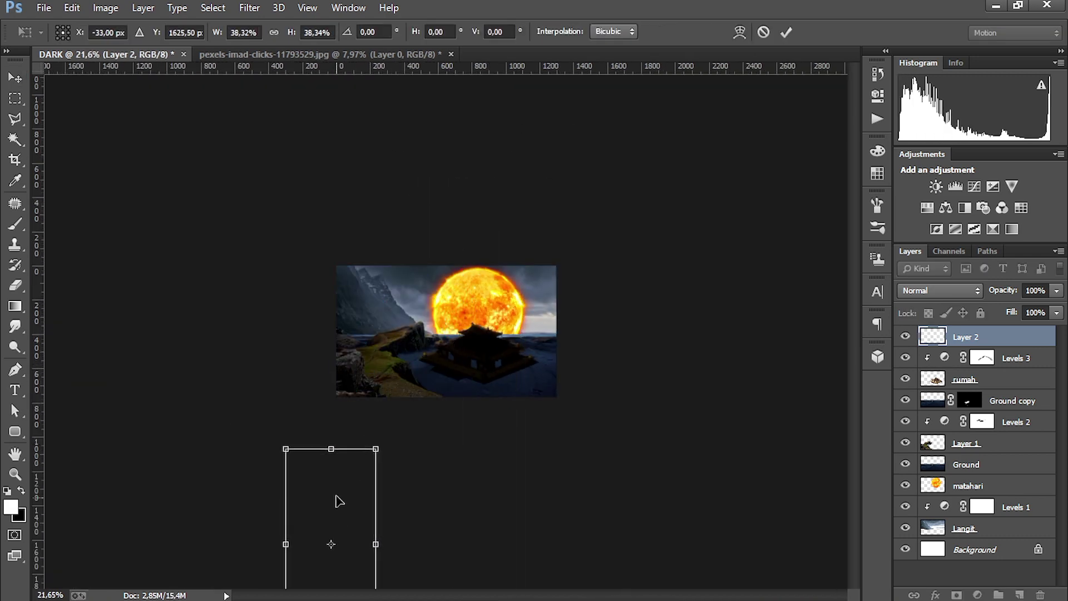
left_click_drag(338, 501, 424, 285)
scroll(575, 217, "up", 5)
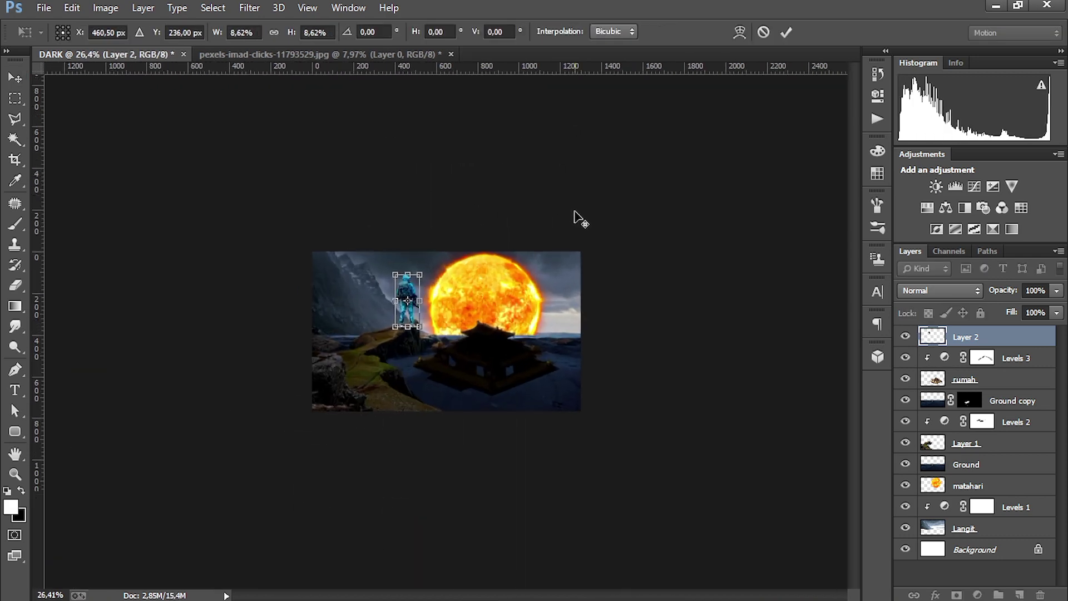
scroll(587, 195, "up", 1)
left_click_drag(378, 186, 359, 229)
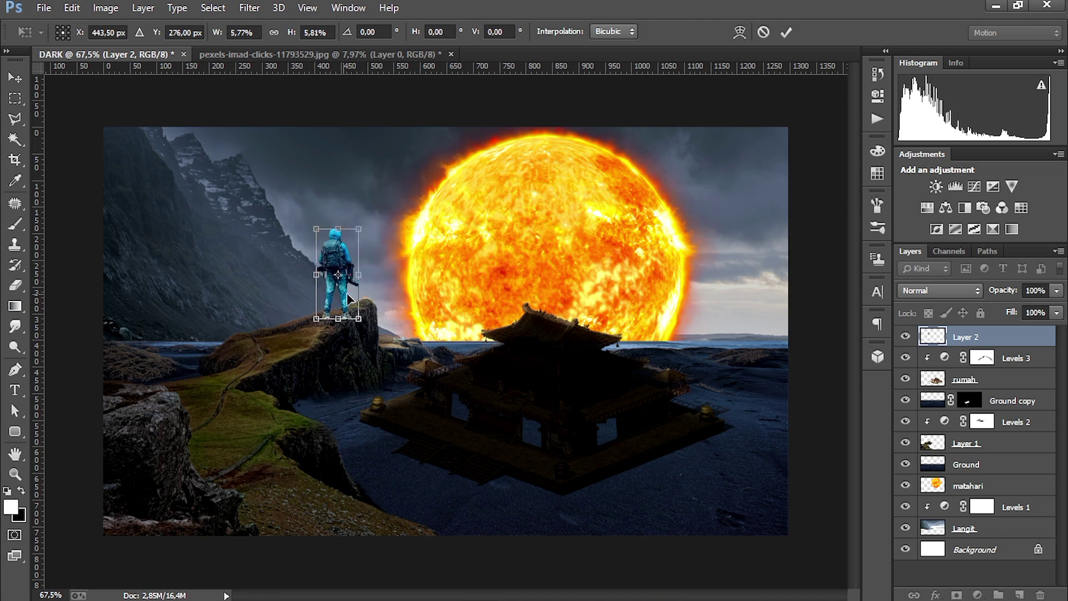
Step: Nudge the scaled hiker up and to the right onto the headland's peak and apply the transform
key("shift+Right")
key("shift+Right")
key("shift+Right")
key("shift+Up")
key("shift+Up")
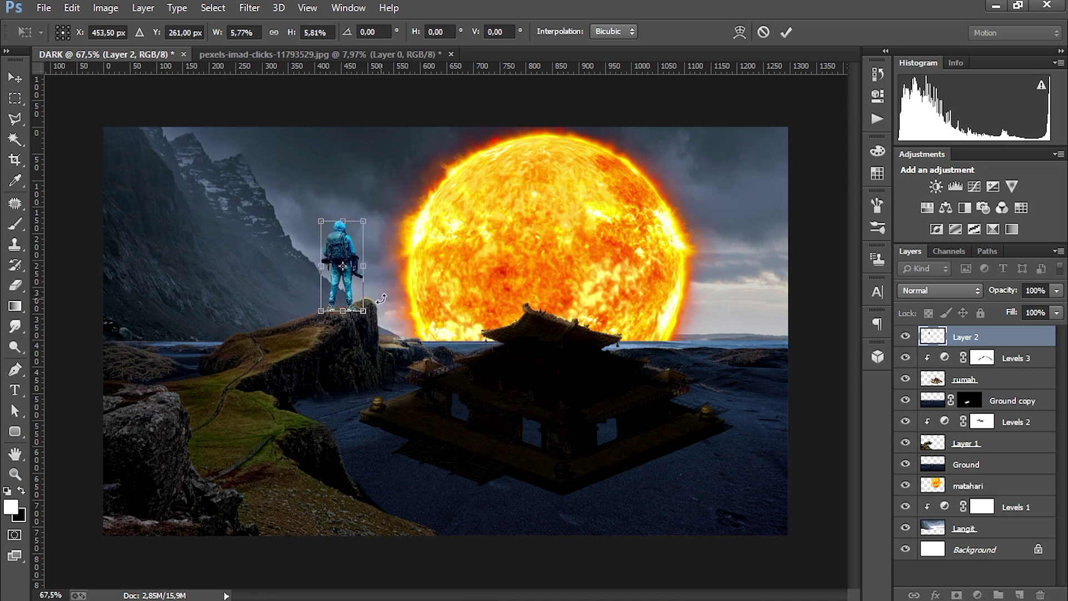
key("Up")
left_click(792, 28)
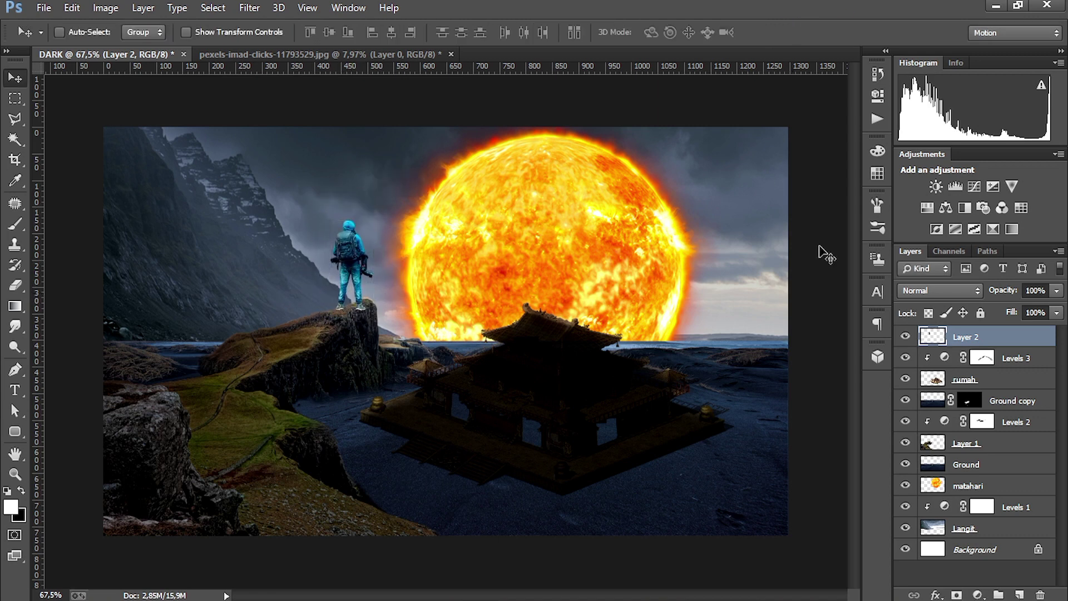
Step: Merge the Levels 2 adjustment down into Layer 1
left_click(1018, 423)
key("ctrl+e")
key("ctrl+j")
key("ctrl+shift+bracketright")
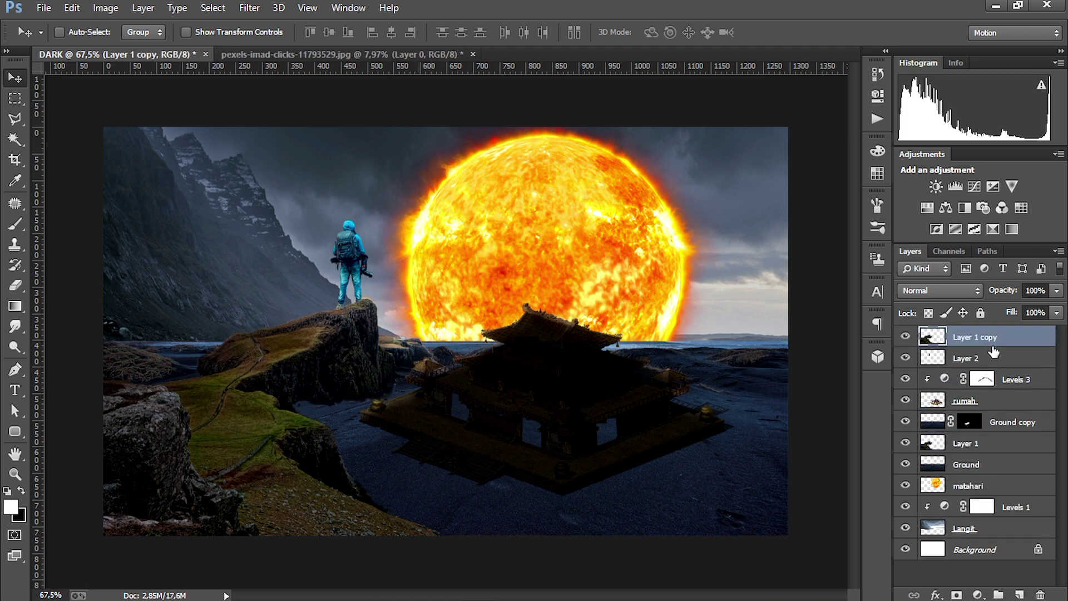
left_click(965, 357)
key("ctrl+t")
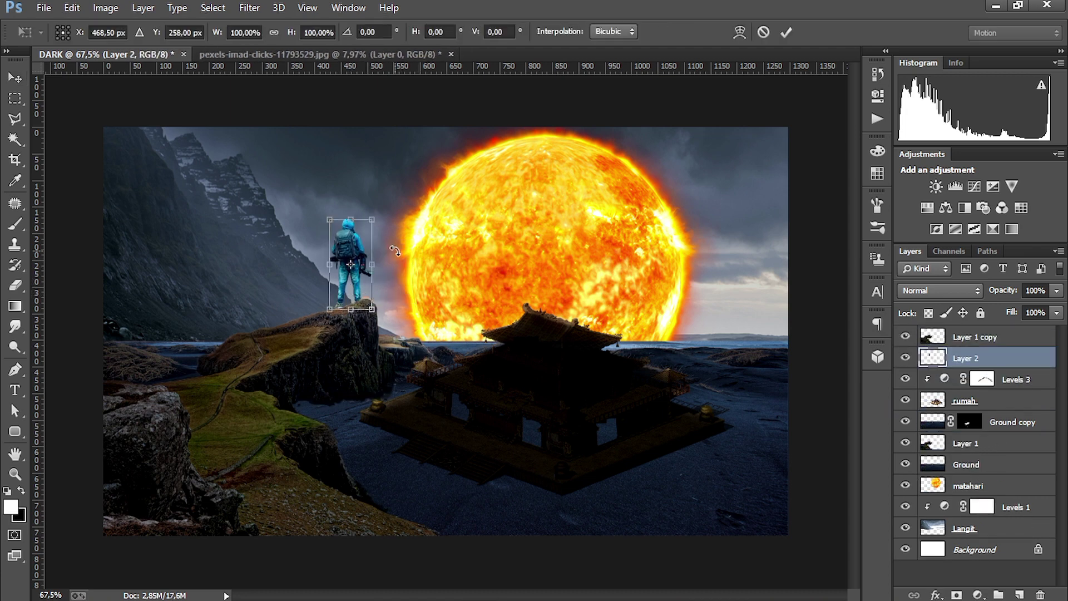
key("Return")
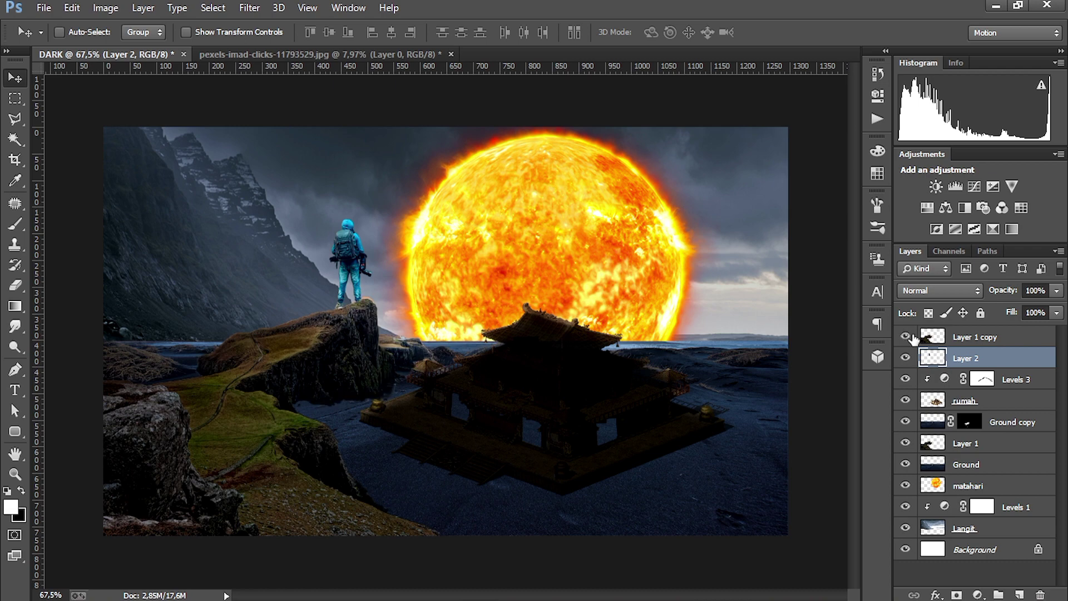
left_click_drag(913, 338, 1040, 594)
Step: Reposition the hiker so the feet meet the top of the headland, and run Liquify on the figure with brush size 60
left_click_drag(380, 305, 372, 307)
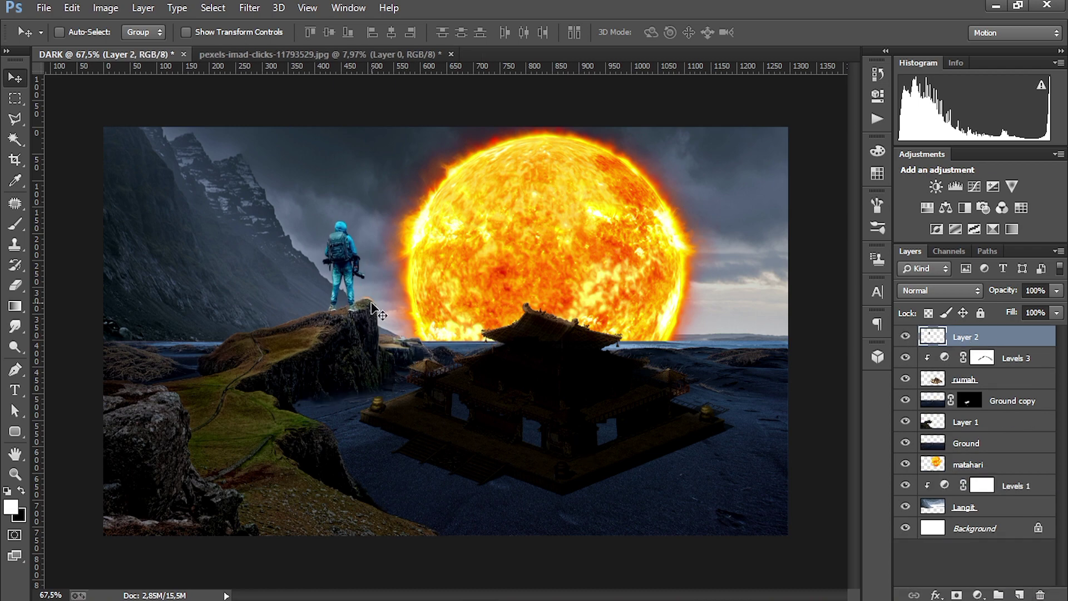
scroll(370, 289, "up", 5)
left_click_drag(370, 358, 295, 336)
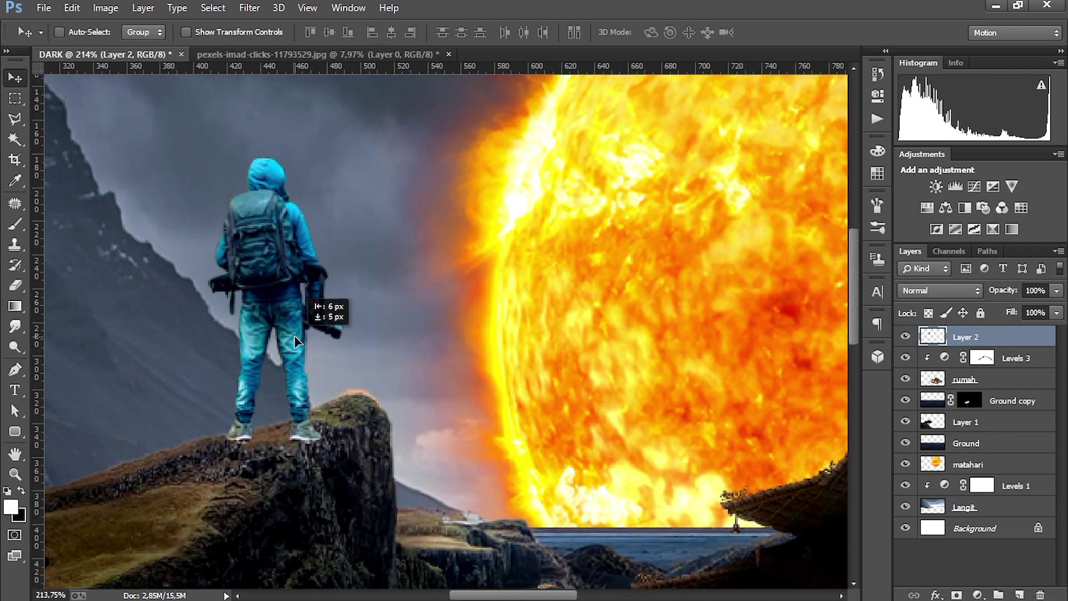
key("ctrl+shift+x")
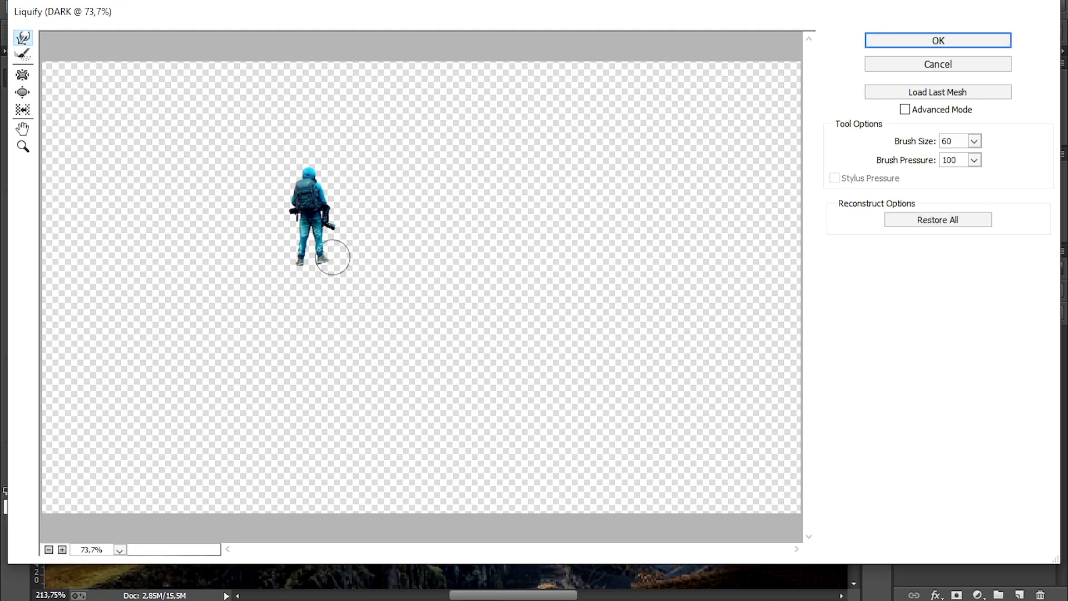
key("Escape")
Step: Start Puppet Warp on the hiker and place pins on the head, upper legs, both feet and the camera
left_click(72, 8)
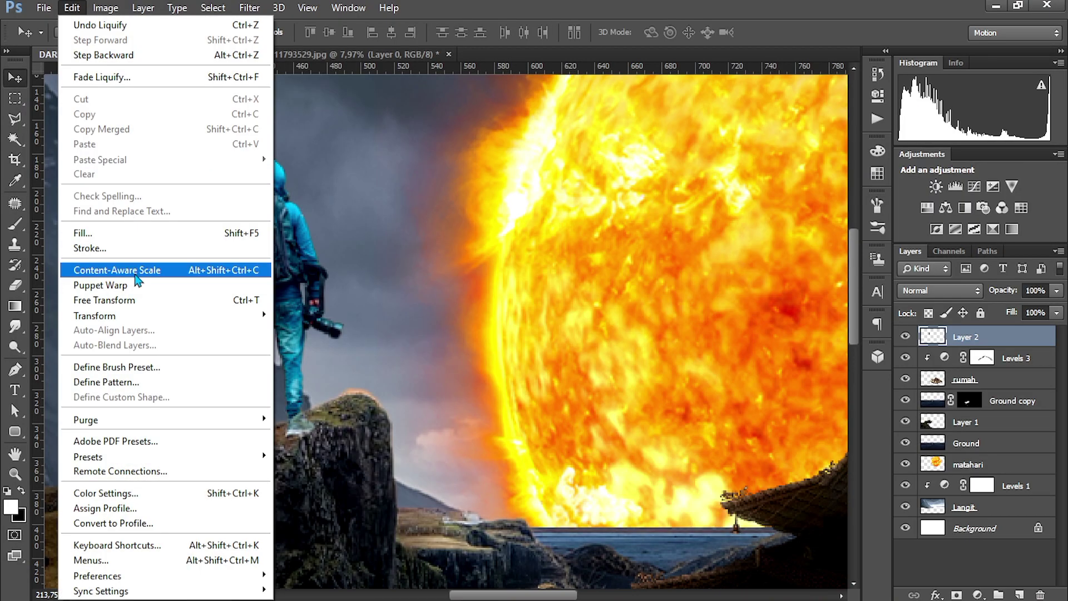
left_click(106, 281)
left_click(312, 427)
left_click(293, 428)
left_click(270, 166)
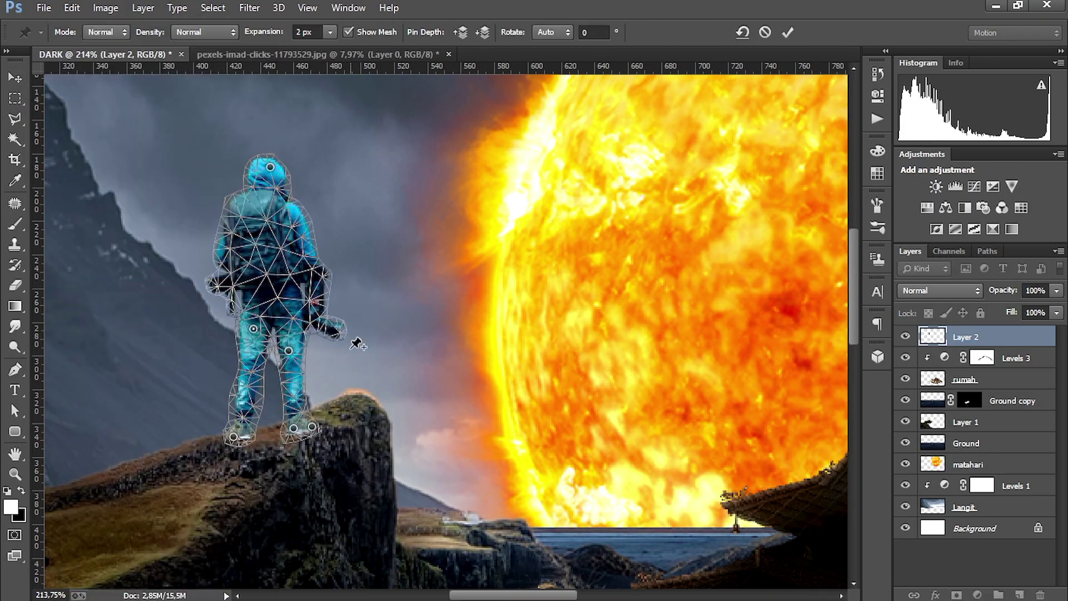
left_click(334, 330)
Step: Shift the pins on the feet, right thigh and head slightly to fit the stance to the slope, and apply the warp
left_click_drag(312, 426, 307, 426)
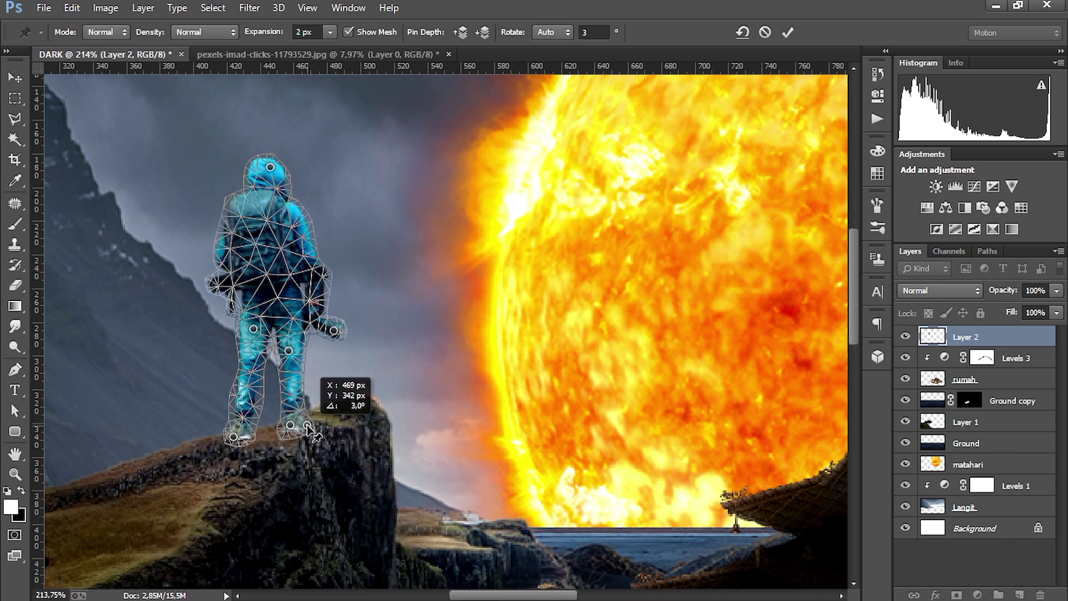
left_click_drag(289, 350, 286, 352)
left_click_drag(233, 437, 234, 439)
left_click_drag(269, 167, 275, 166)
left_click(786, 33)
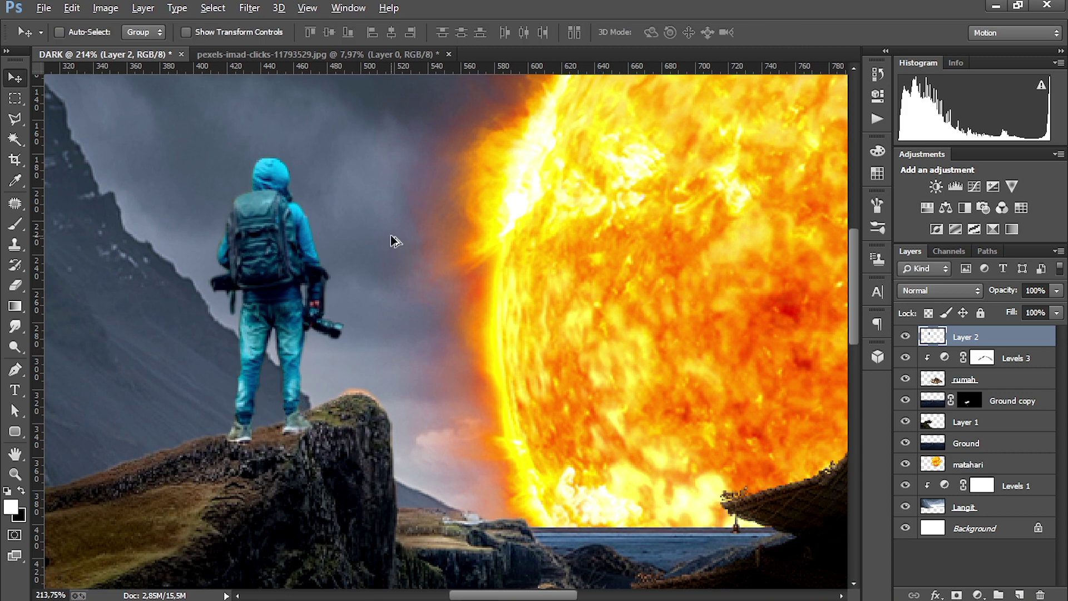
Step: Move the hiker up and to the right in small increments toward the highest point of the headland's tip
key("ctrl+0")
left_click_drag(334, 269, 327, 278)
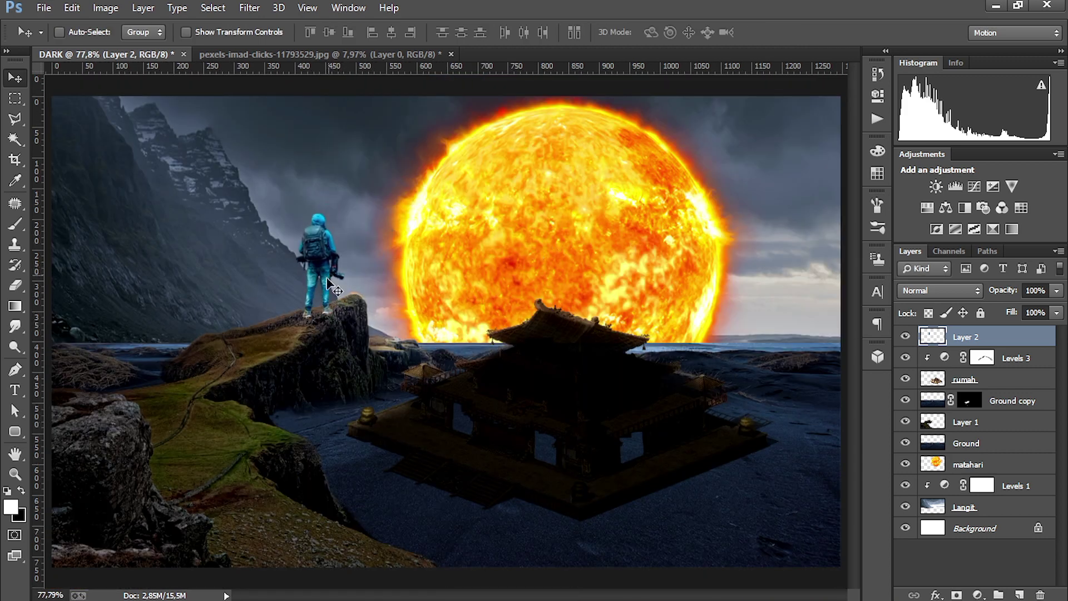
key("shift+Up")
key("shift+Right")
key("shift+Up")
key("shift+Right")
key("shift+Up")
key("shift+Right")
key("shift+Up")
key("shift+Right")
key("shift+Up")
key("shift+Right")
key("shift+Right")
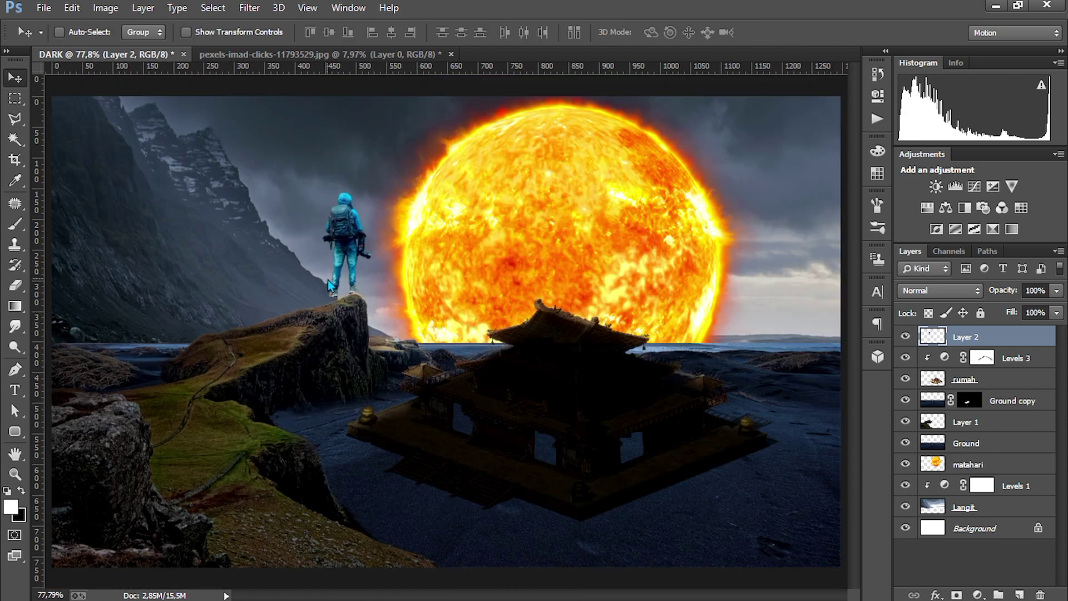
Step: Reorder the hiker's layer to sit between Layer 1 and Ground, and nudge the figure so the feet meet the peak
key("shift+Down")
left_click_drag(971, 336, 990, 371)
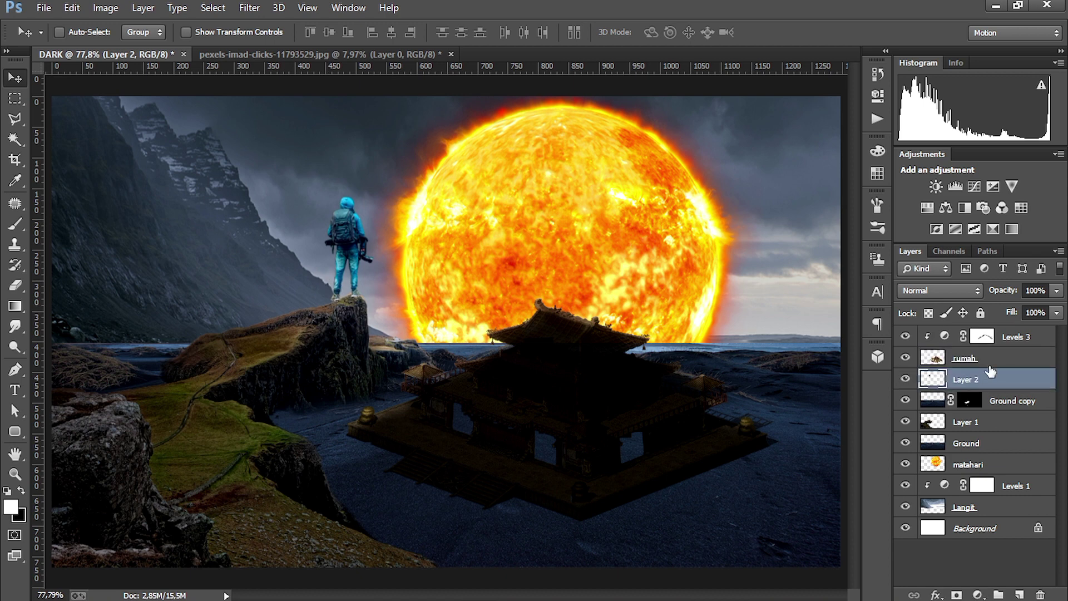
key("shift+Down")
key("alt+]")
key("alt+]")
key("x")
left_click_drag(981, 416, 981, 431)
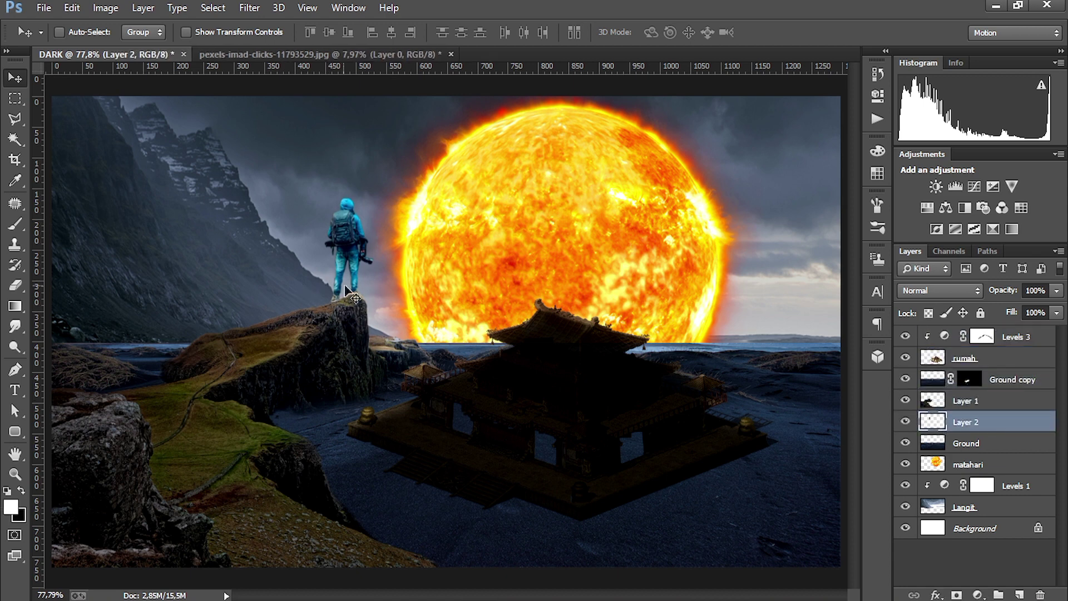
left_click_drag(349, 294, 347, 291)
Step: Puppet Warp the hiker with pins on the head, thigh and left foot, shift the foot slightly, and apply the warp
left_click(72, 8)
left_click(107, 279)
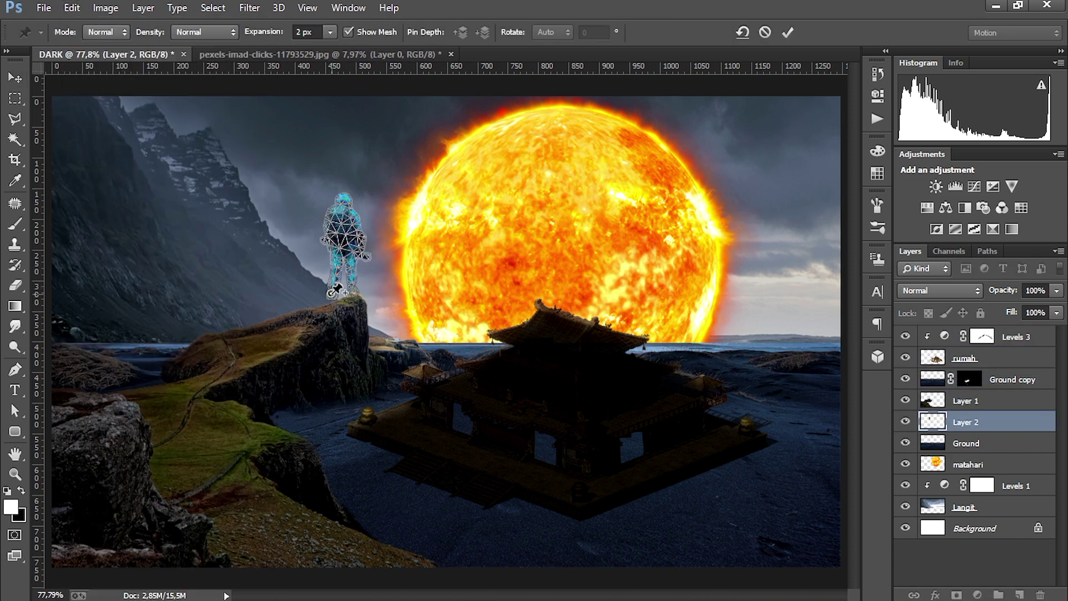
left_click(340, 200)
left_click(334, 256)
left_click(330, 300)
left_click_drag(330, 300, 331, 299)
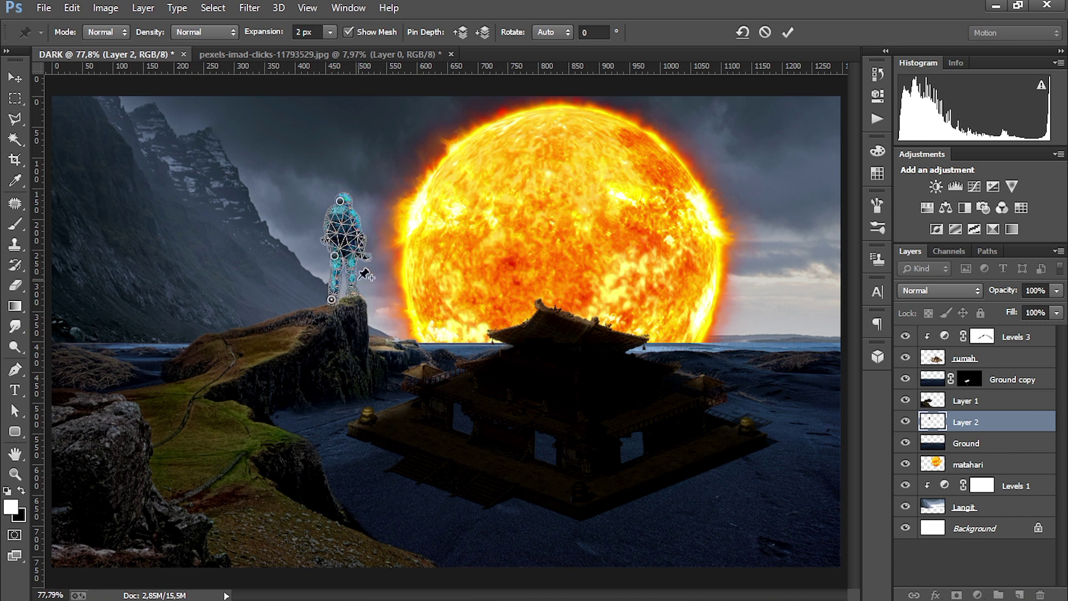
left_click(788, 32)
Step: Add a Levels adjustment clipped to the hiker's layer and lower its output white level to darken the figure
left_click(977, 594)
left_click(889, 313)
left_click(739, 328)
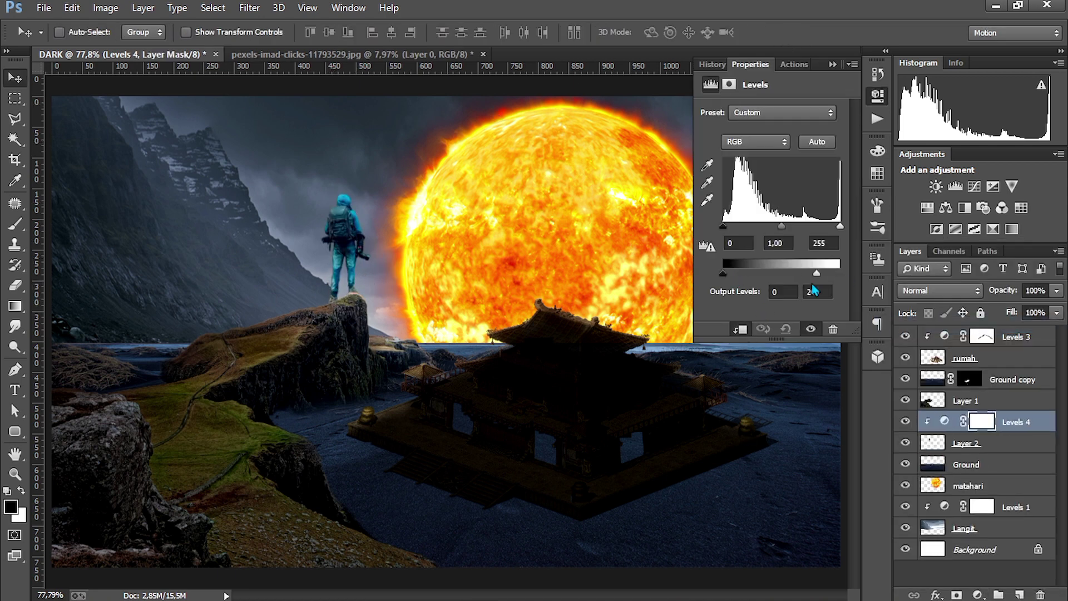
left_click_drag(812, 287, 793, 289)
left_click(878, 100)
Step: Paint black on the Levels 4 mask with a size 25 brush over the hiker's head and sun-facing arm
scroll(391, 217, "down", 4)
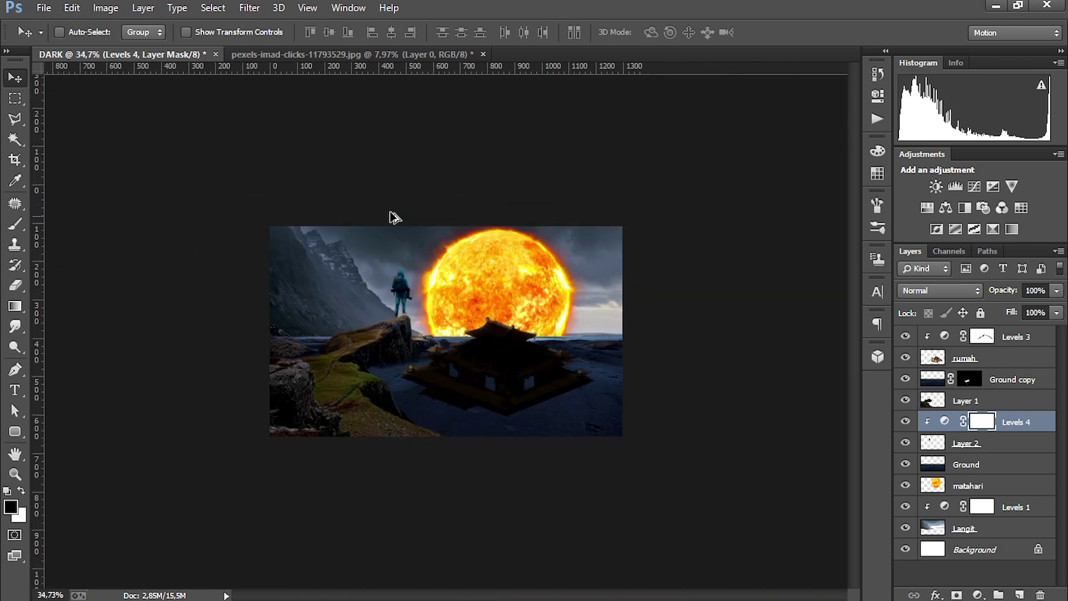
scroll(519, 186, "up", 2)
scroll(521, 185, "down", 1)
scroll(520, 181, "up", 4)
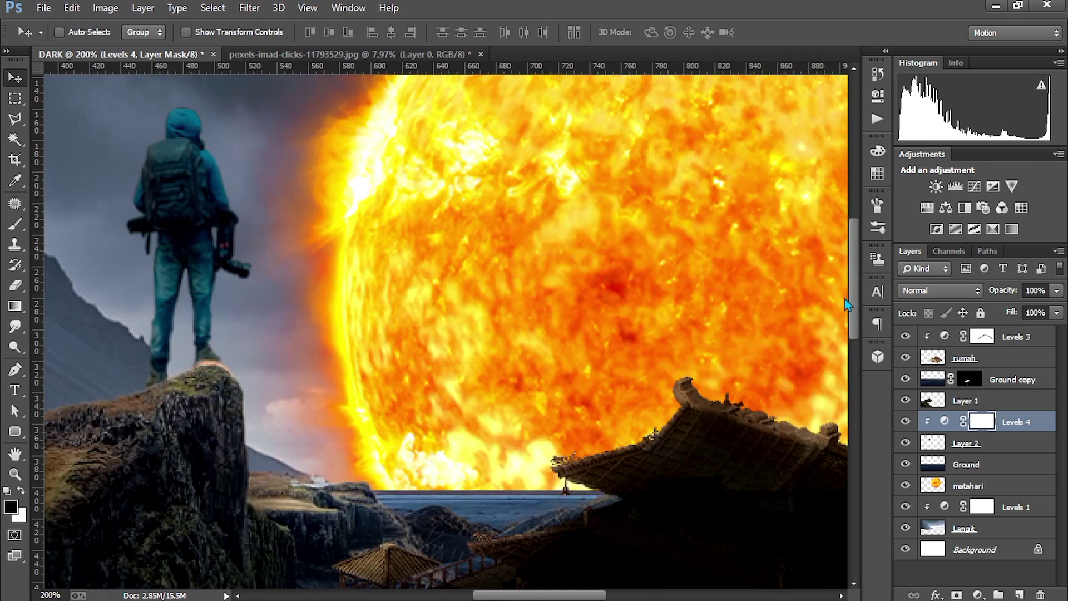
scroll(844, 299, "up", 2)
left_click(16, 225)
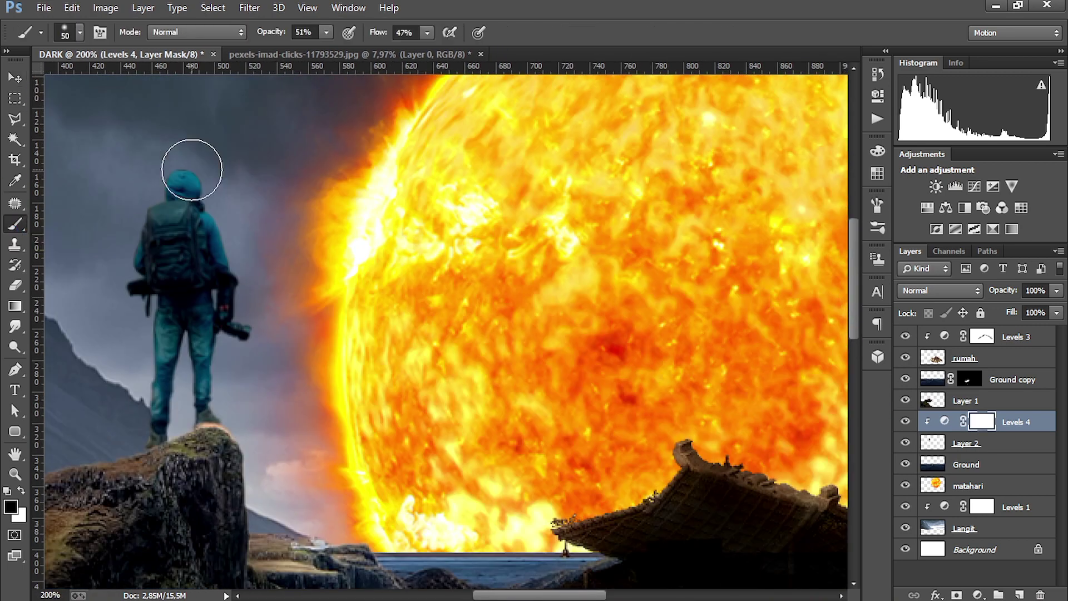
key("bracketleft")
key("bracketleft")
left_click_drag(195, 181, 202, 190)
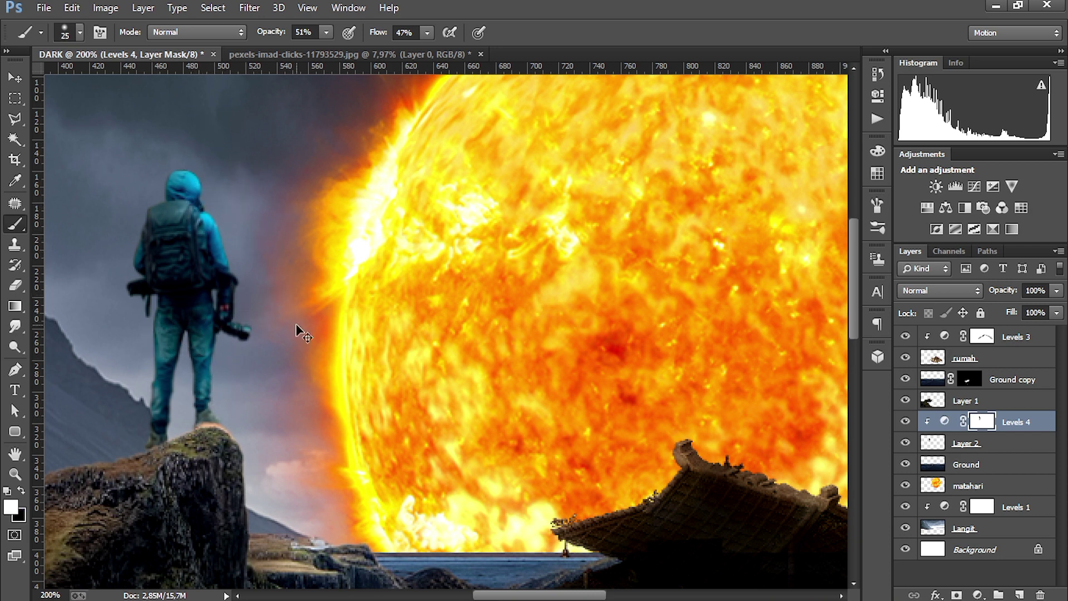
Step: Scale the hiker and its Levels 4 mask down slightly and adjust the figure's position on the peak
key("ctrl+0")
left_click(979, 443, "ctrl")
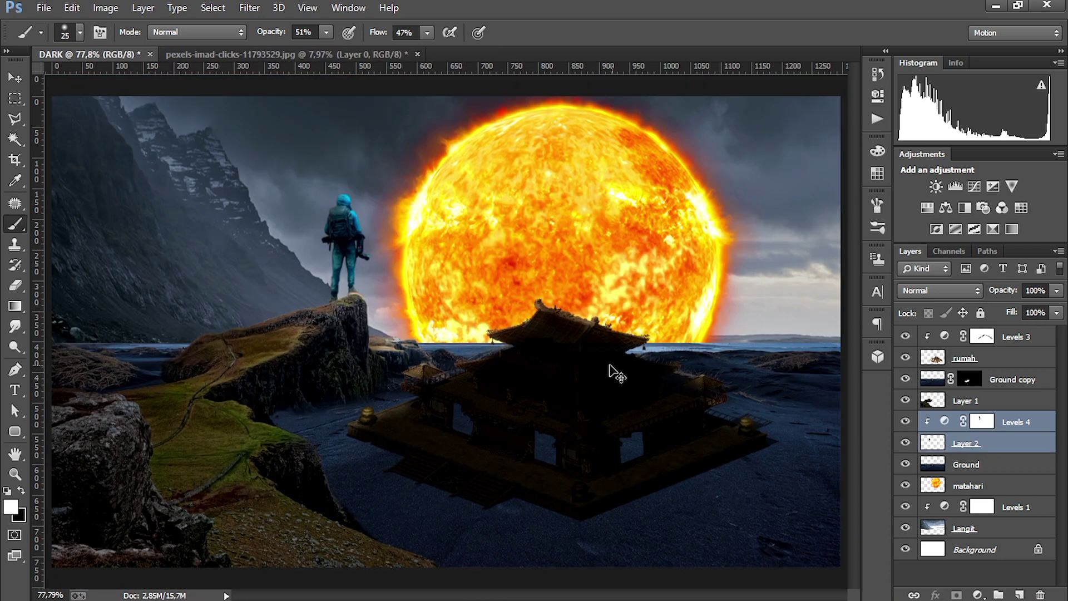
key("ctrl+t")
left_click_drag(419, 158, 402, 185)
key("Return")
key("b")
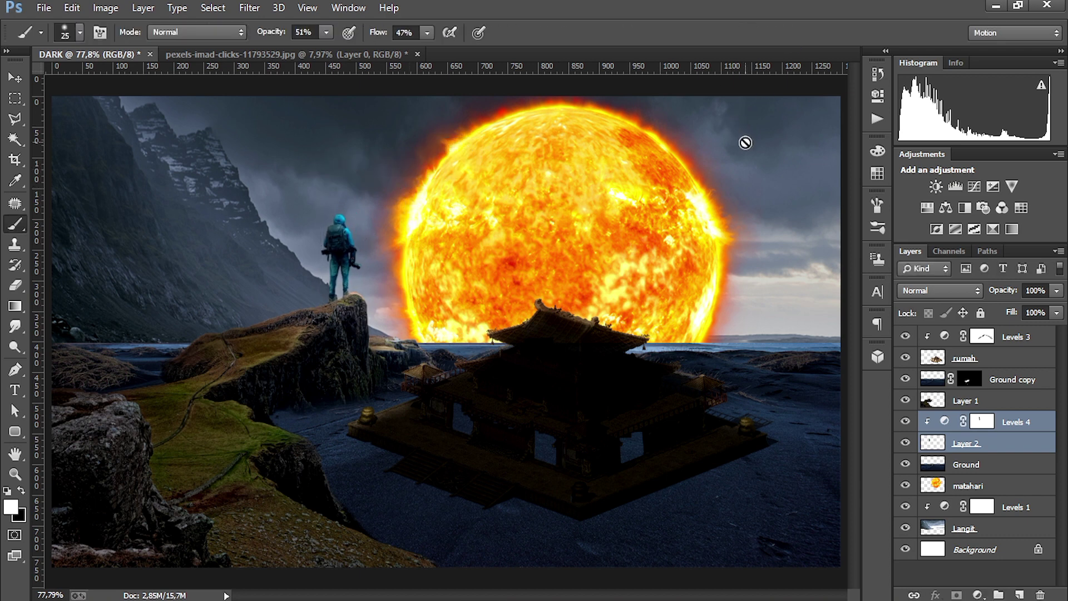
left_click(987, 448)
key("ctrl+t")
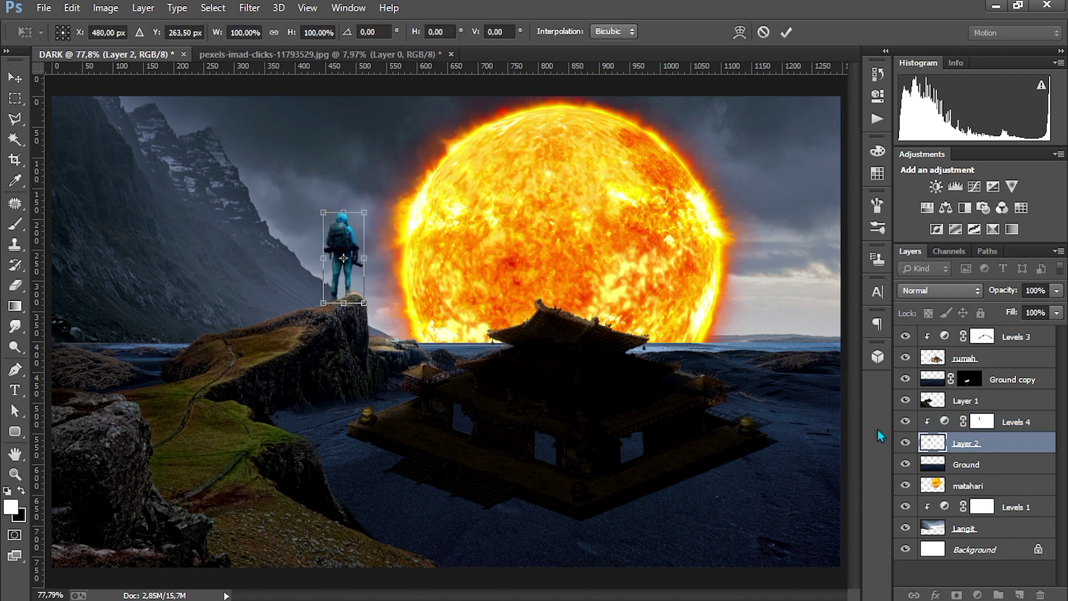
key("Return")
key("b")
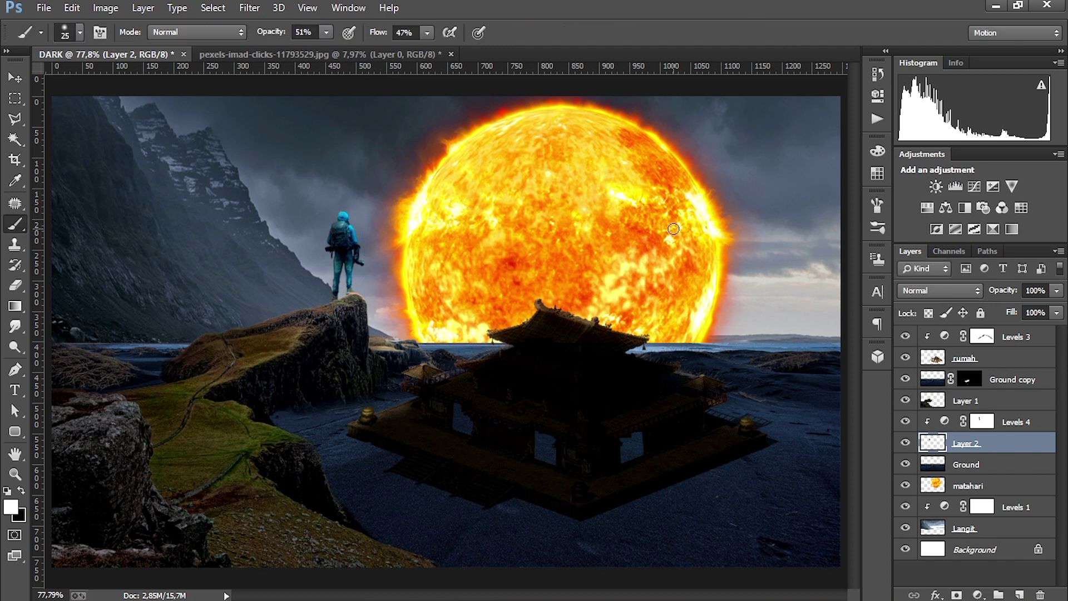
Step: Paint black on the temple's Levels 3 mask with a size 200 brush to bring back light on the roofs
left_click(906, 358)
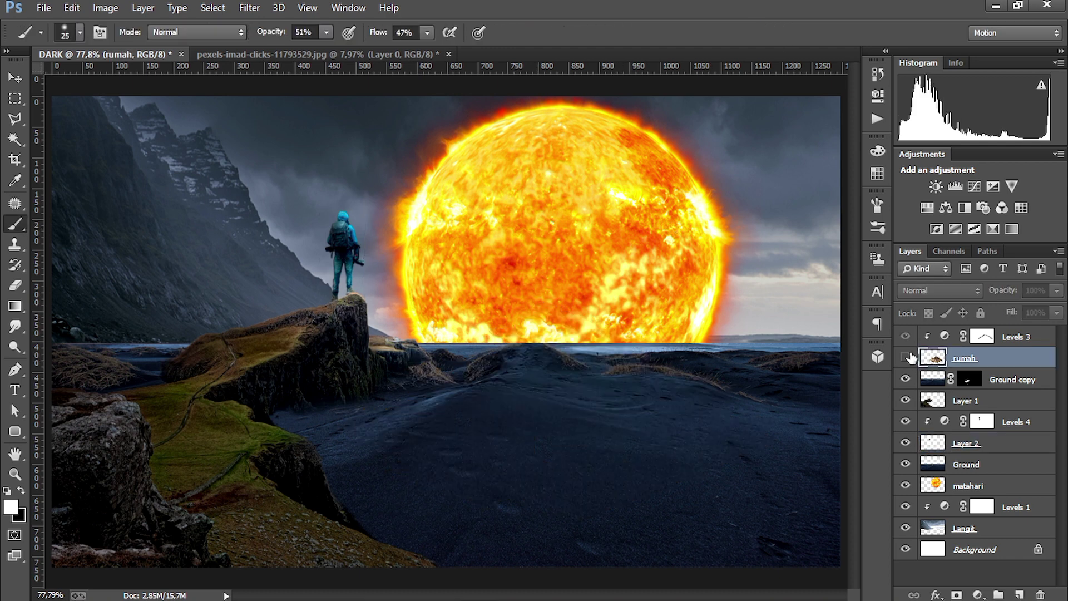
left_click(906, 337)
left_click(905, 357)
left_click(905, 336)
left_click(982, 336)
key("bracketright")
key("bracketright")
key("bracketright")
key("bracketright")
key("bracketright")
key("bracketright")
key("bracketright")
key("bracketright")
key("bracketright")
key("bracketright")
key("bracketright")
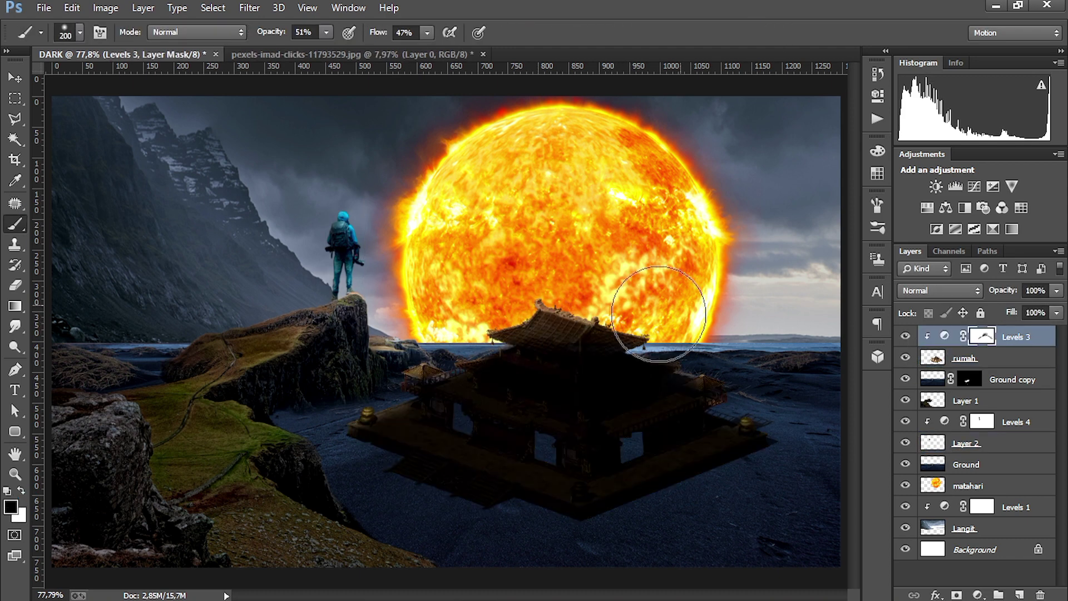
left_click_drag(393, 346, 459, 318)
key("x")
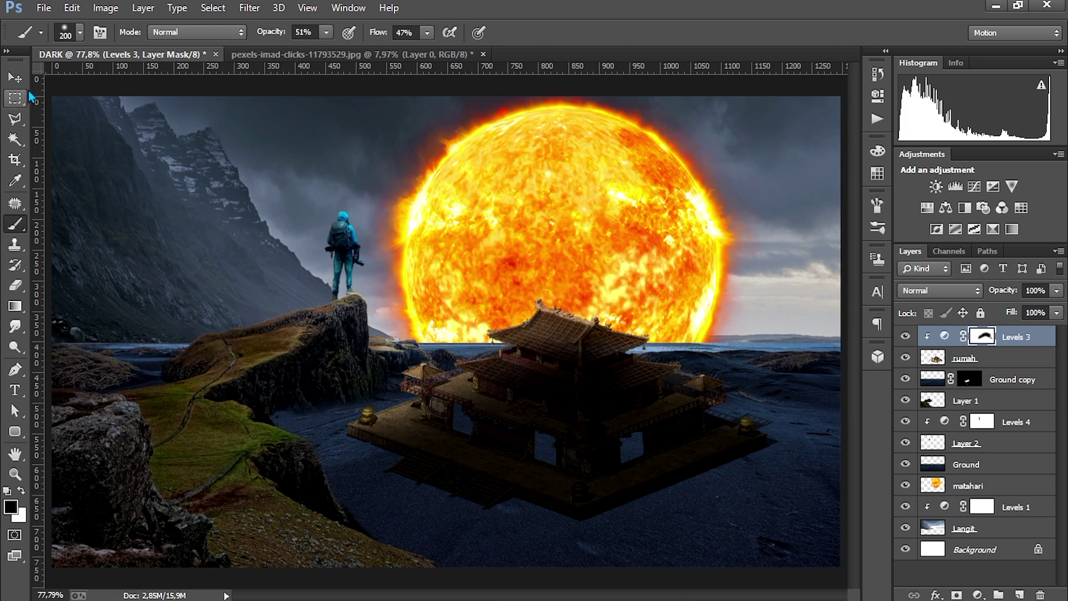
Step: Rename the hiker's layer MODEL
key("v")
scroll(477, 431, "down", 2)
scroll(476, 431, "up", 3)
left_click(1045, 358)
double_click(976, 442)
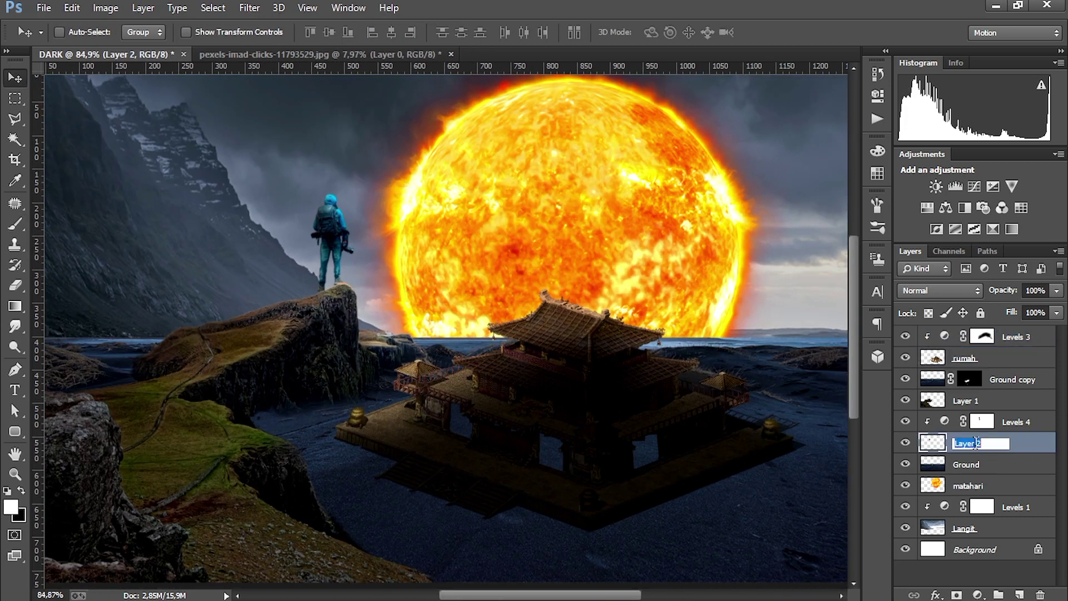
key("Return")
Step: Add a pale yellow Outer Glow to the MODEL layer with Screen blending, 75% opacity and a size of 2 px
right_click(976, 444)
left_click(690, 112)
left_click(640, 359)
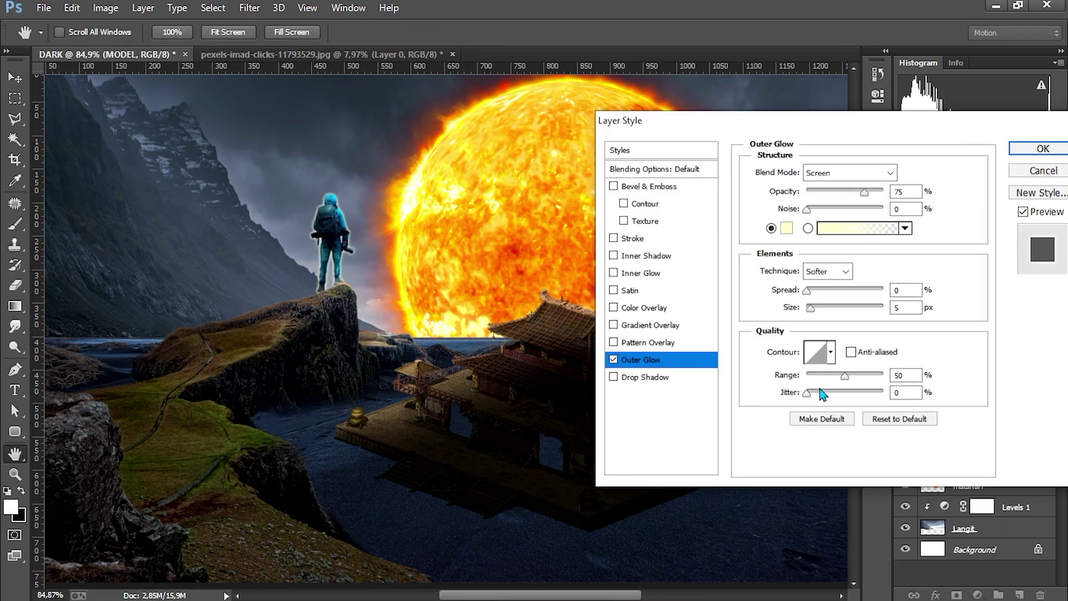
left_click_drag(808, 316, 808, 321)
left_click(786, 227)
left_click(450, 186)
key("Return")
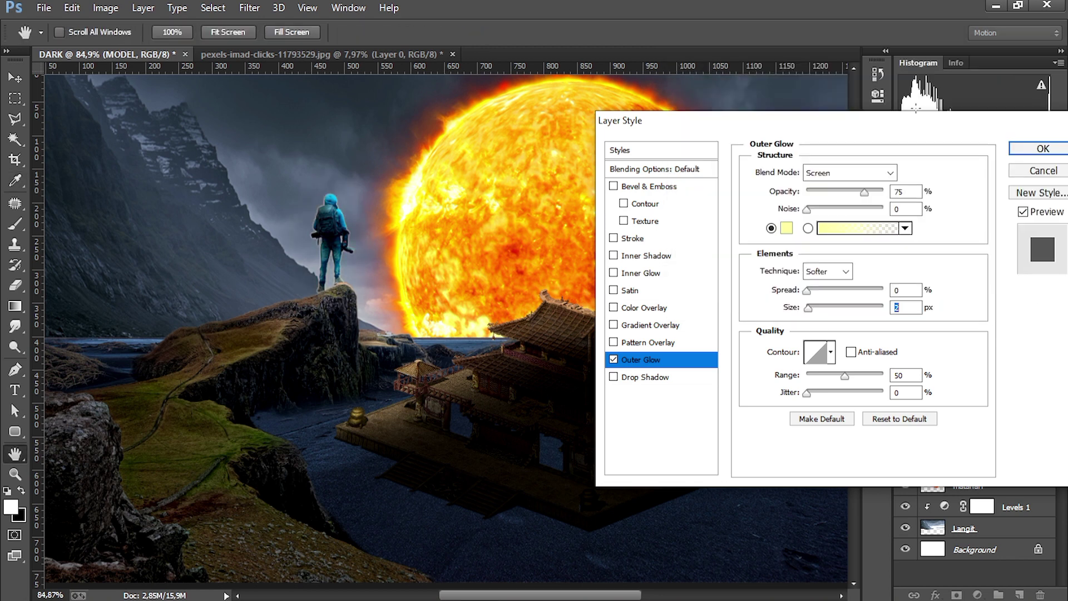
left_click(807, 290)
key("Return")
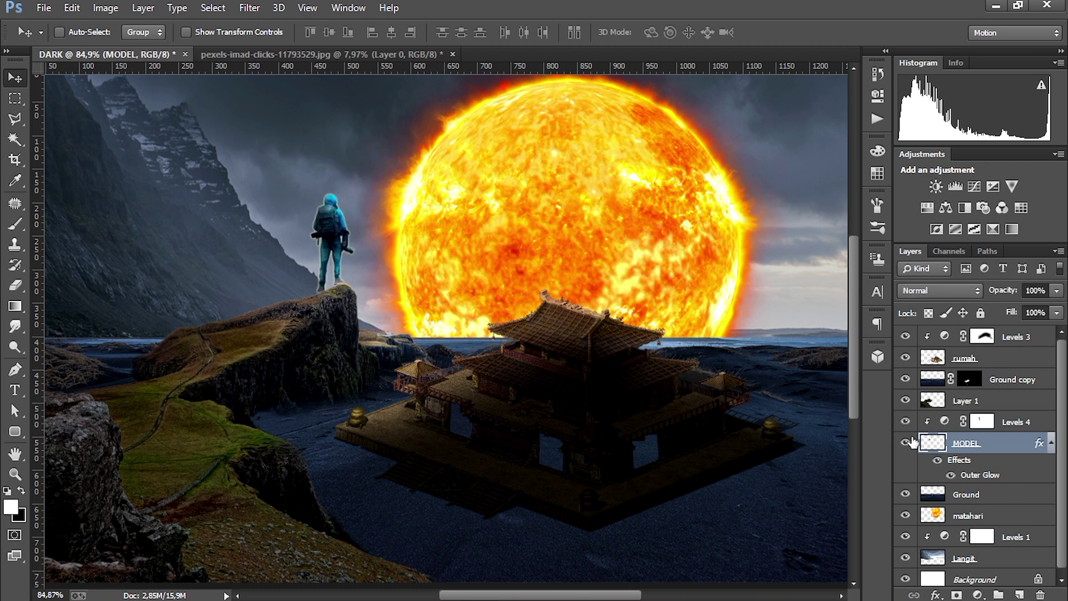
Step: Brighten a polygonal selection around the hiker with a Brightness/Contrast adjustment and feather its mask
key("l")
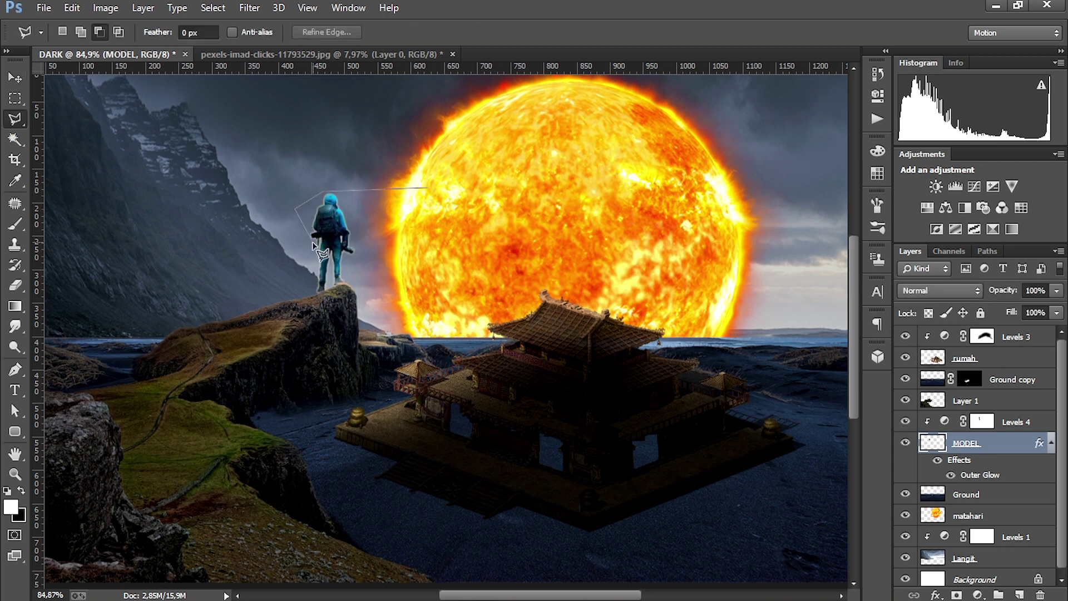
double_click(429, 232)
left_click(936, 187)
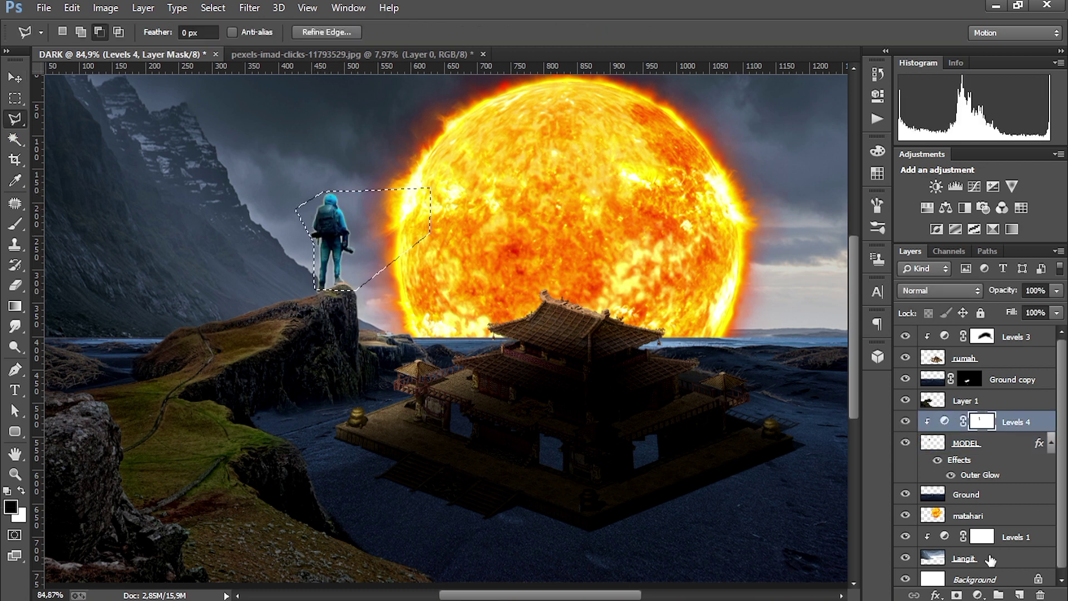
left_click_drag(772, 151, 856, 170)
left_click(968, 420)
left_click_drag(705, 218, 781, 218)
left_click(523, 228)
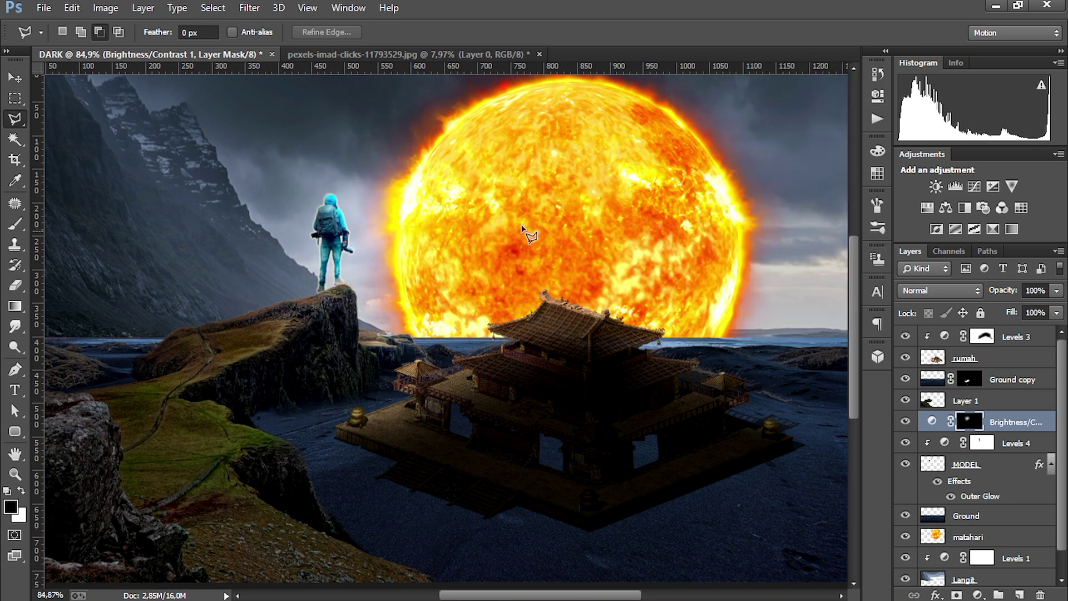
Step: Load the hiker's outline as a selection and paint the Brightness/Contrast mask over the body with a size 45 brush
key("b")
left_click(932, 463)
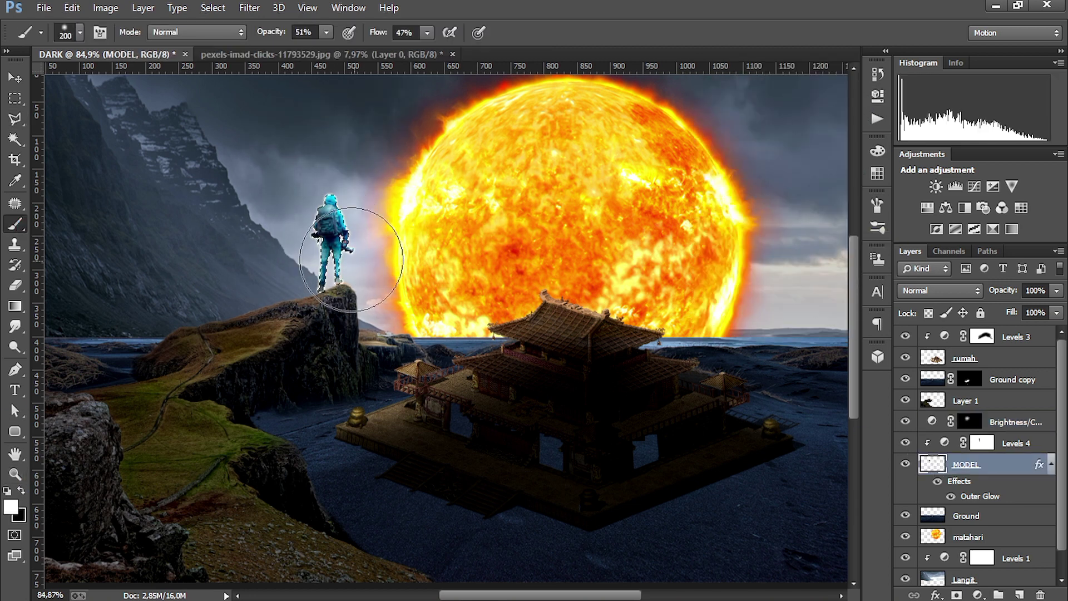
left_click(969, 421)
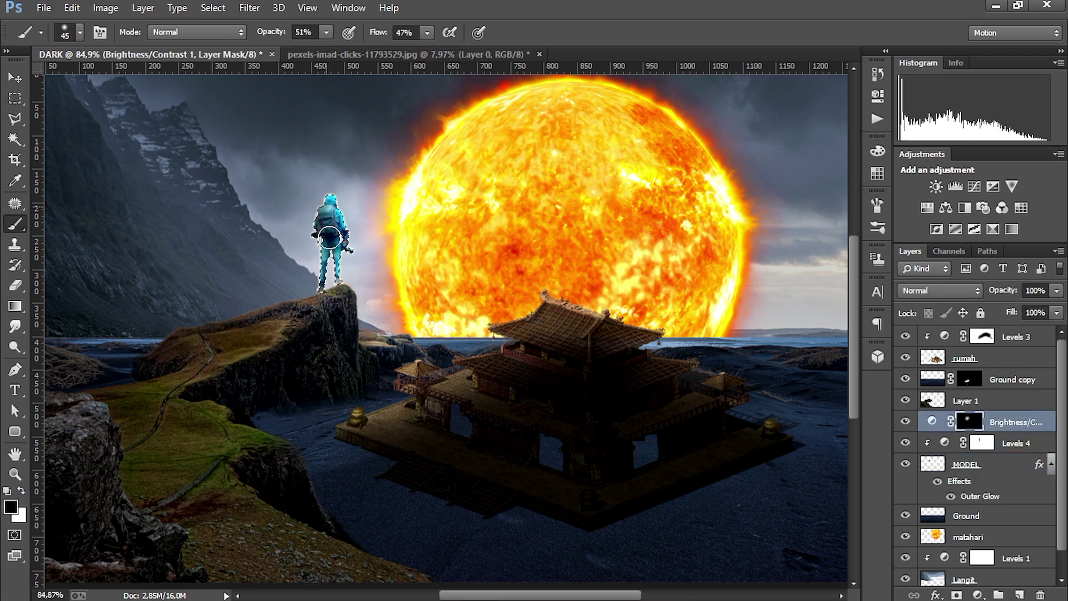
left_click_drag(329, 237, 331, 274)
left_click(905, 421)
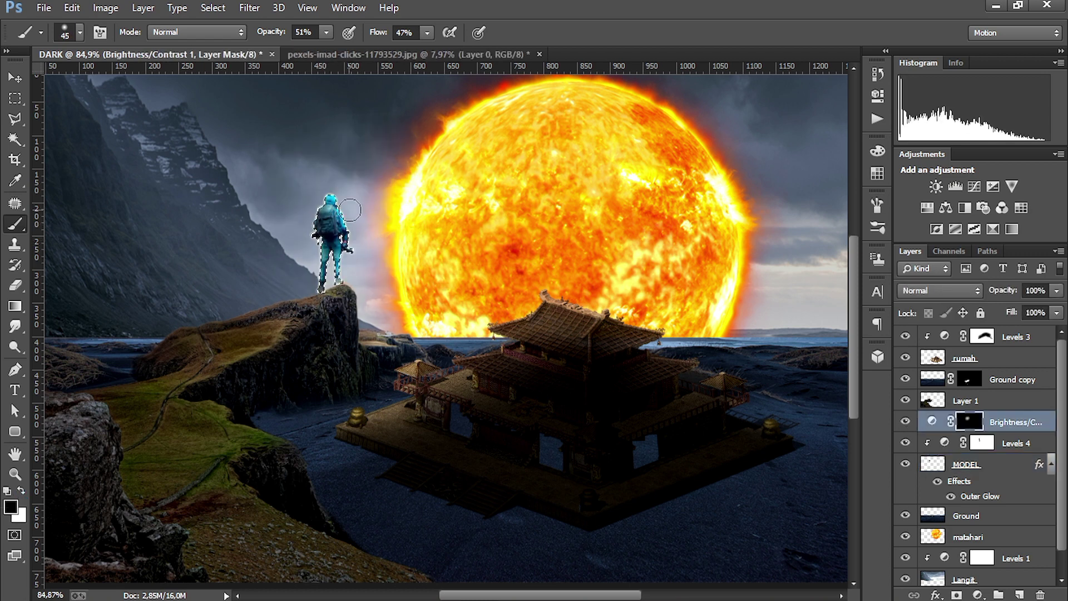
key("x")
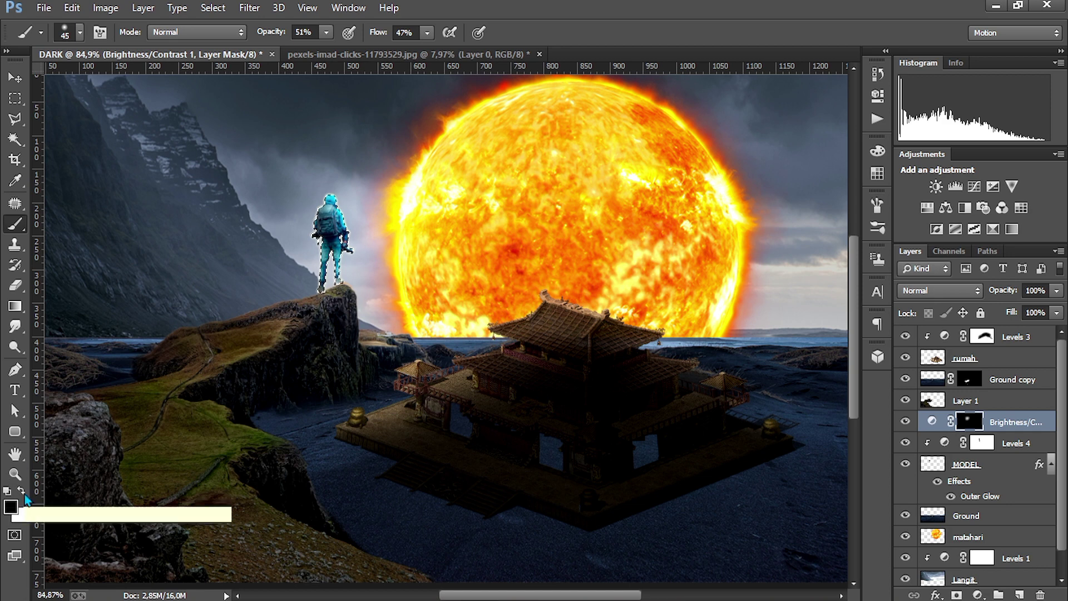
left_click_drag(330, 213, 331, 244)
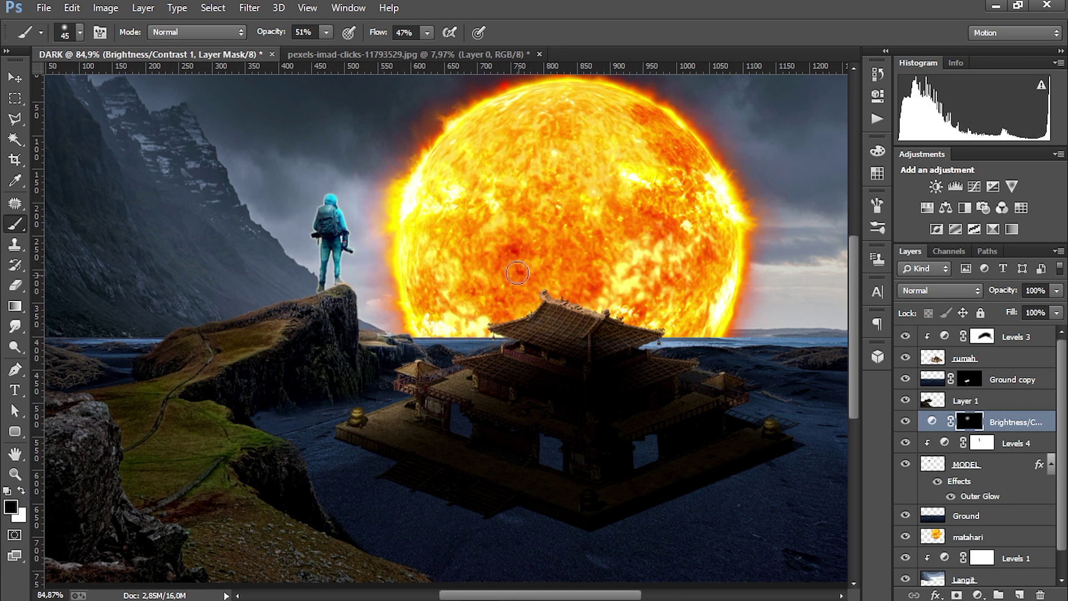
Step: Clip a Levels adjustment to the Brightness/Contrast layer with midtones at 0.65 and output white at 241
left_click(955, 186)
left_click_drag(781, 226, 798, 225)
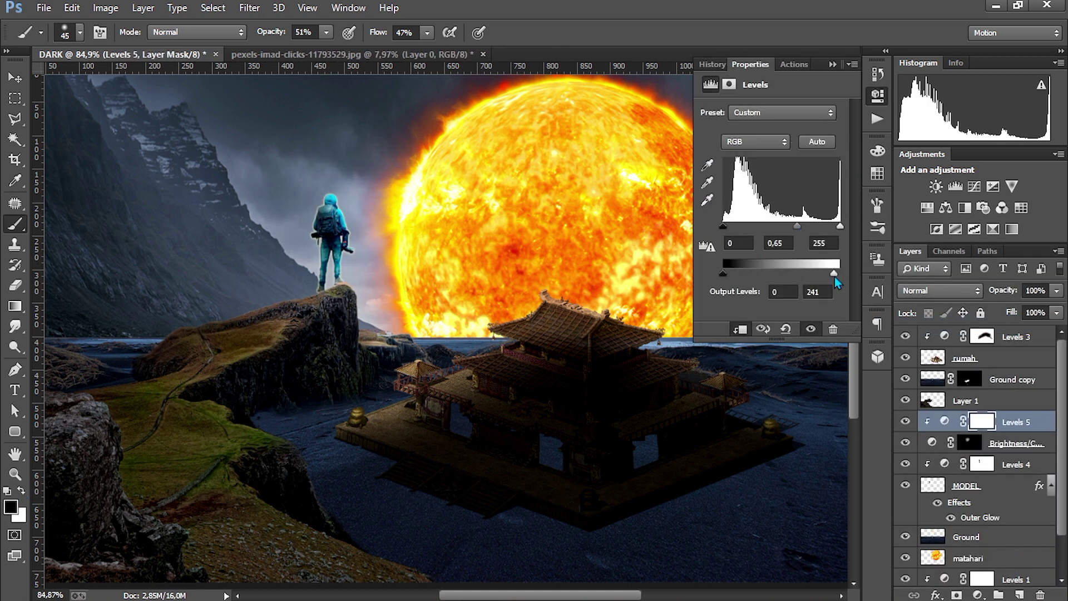
Step: Add another Levels adjustment clipped directly above the MODEL layer and set its output white level to 180
left_click(995, 464)
left_click(1001, 485)
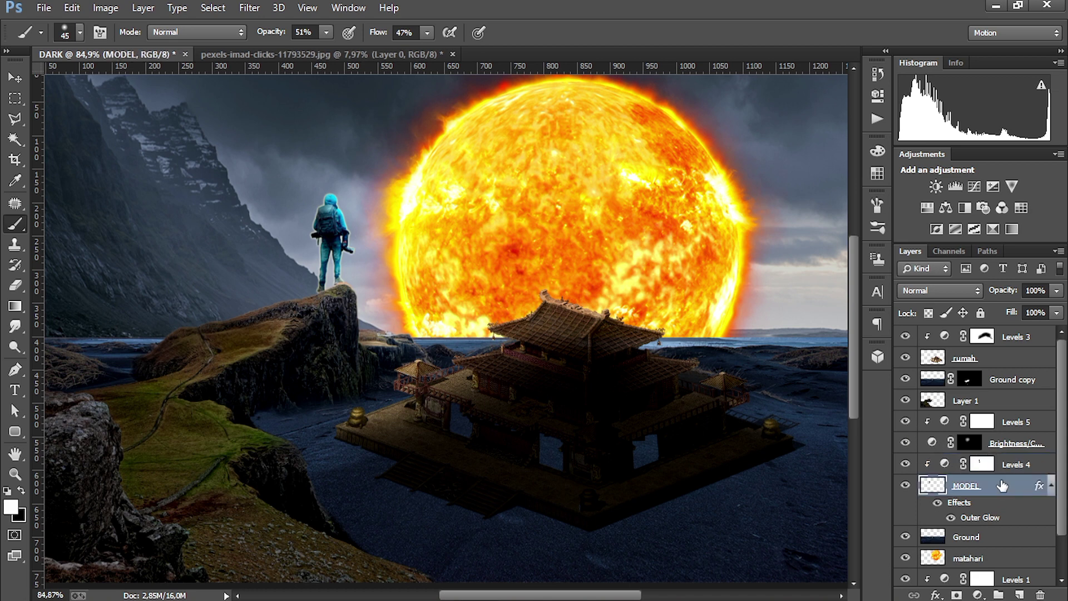
left_click(977, 595)
left_click(923, 319)
left_click_drag(840, 273, 813, 273)
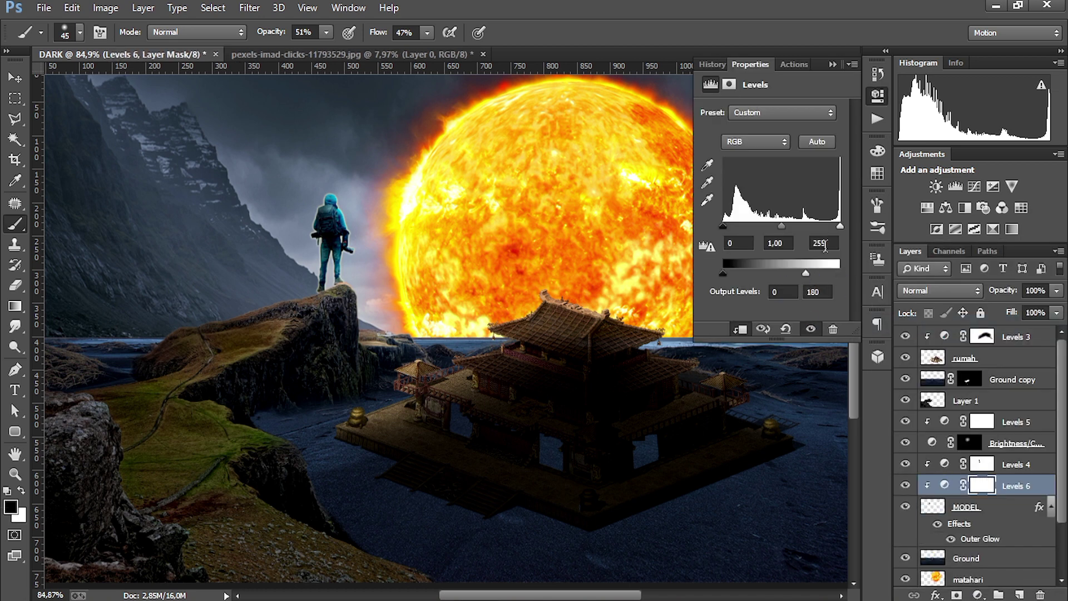
left_click(877, 96)
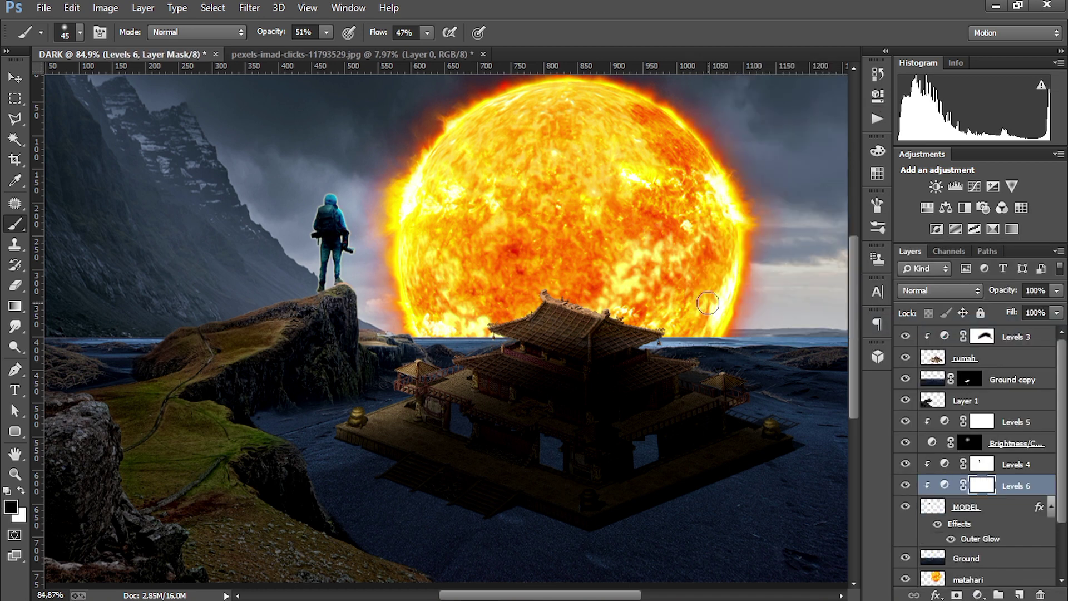
Step: Add a new layer directly above the matahari layer and choose the 356 px splash brush
scroll(734, 350, "down", 4)
scroll(568, 378, "up", 8)
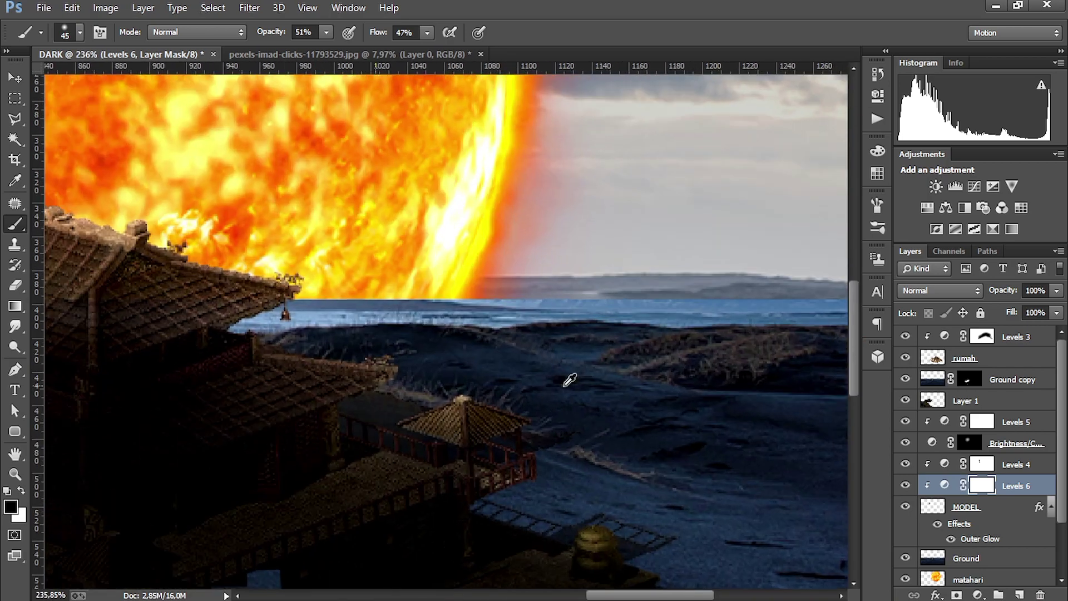
scroll(569, 378, "down", 4)
scroll(1062, 472, "down", 3)
left_click(967, 512)
left_click(1019, 594)
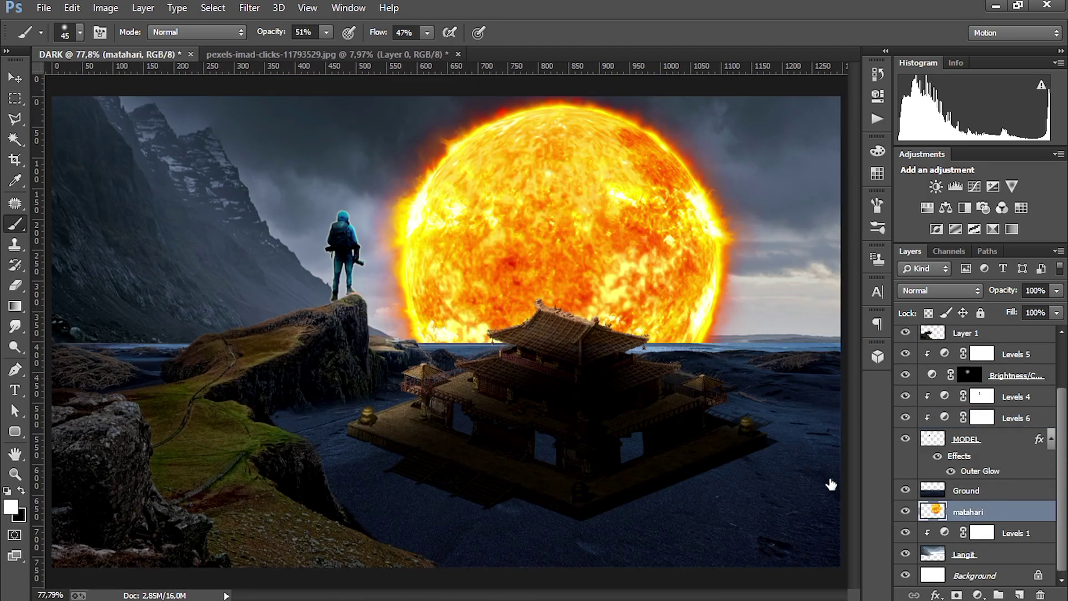
left_click(877, 206)
left_click(753, 228)
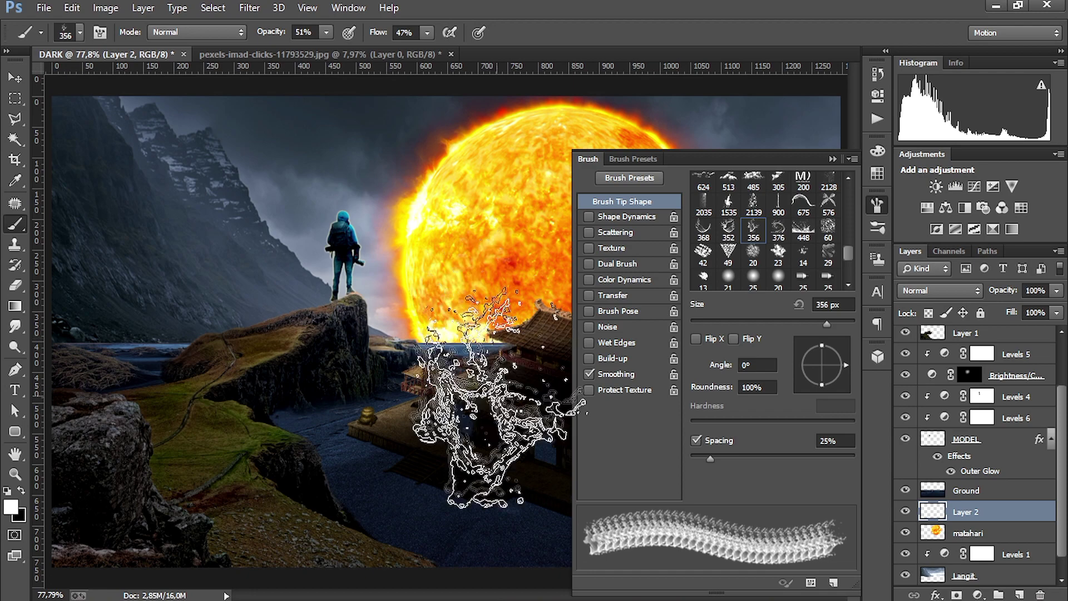
Step: Stamp white splashes over the sun's lower half at 100% opacity and flow, and move them down toward the horizon
key("0")
key("shift+0")
left_click(878, 206)
left_click(646, 353)
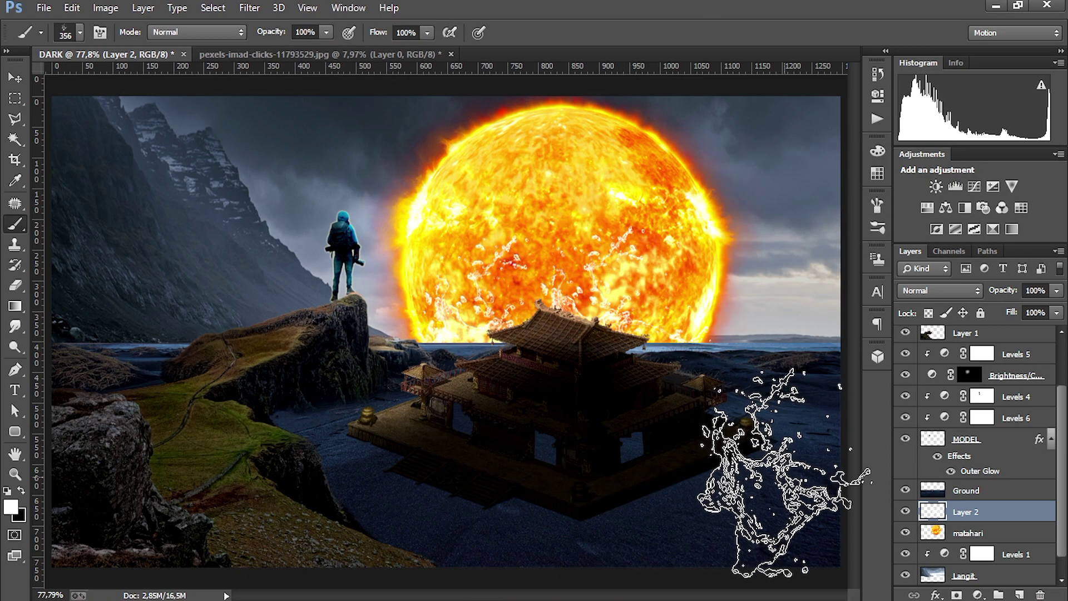
key("v")
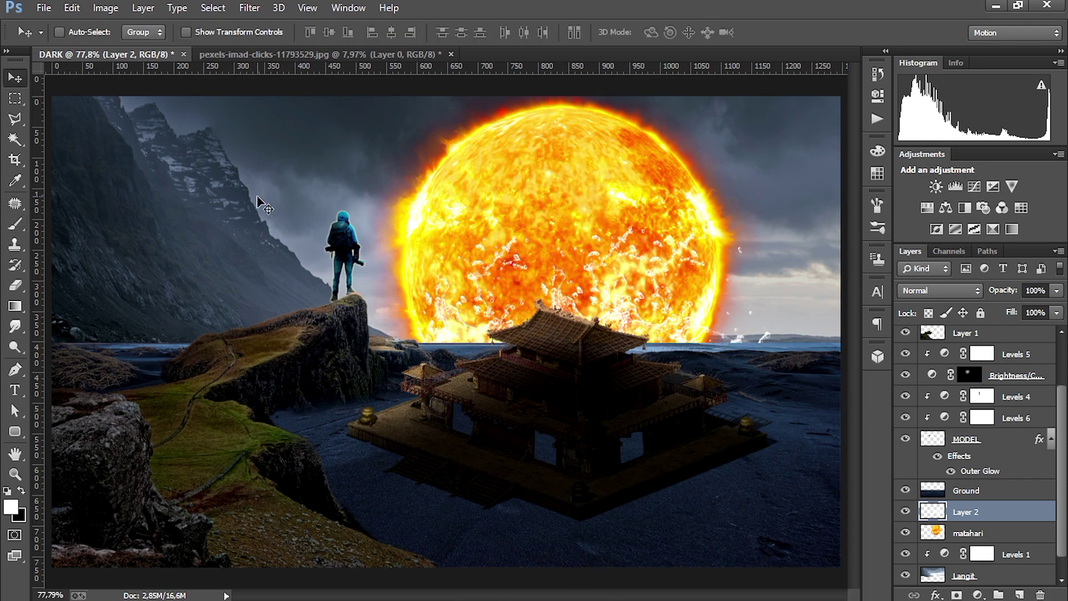
left_click_drag(558, 278, 557, 348)
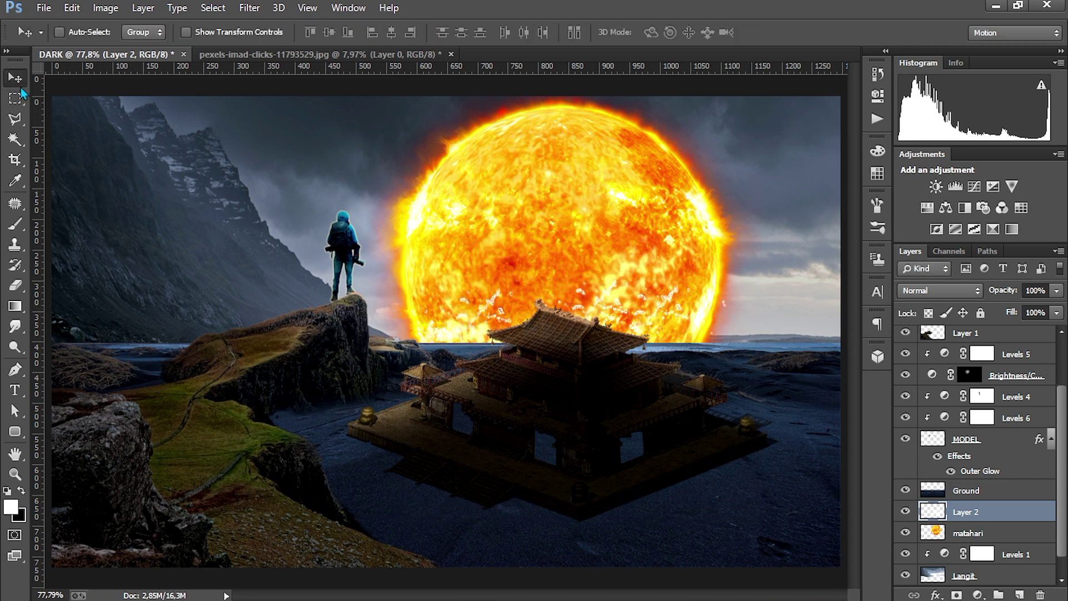
Step: Brighten a polygonal area of the Ground layer around the temple with Brightness/Contrast at 38 and -18, feathering the mask 42.9 px
scroll(990, 489, "down", 1)
left_click(996, 482)
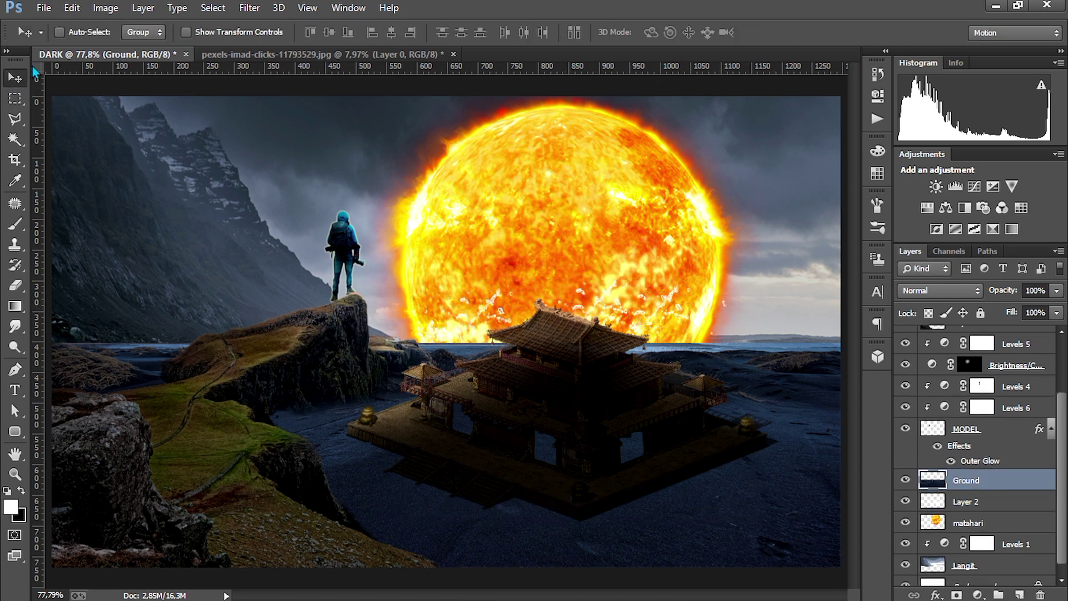
key("l")
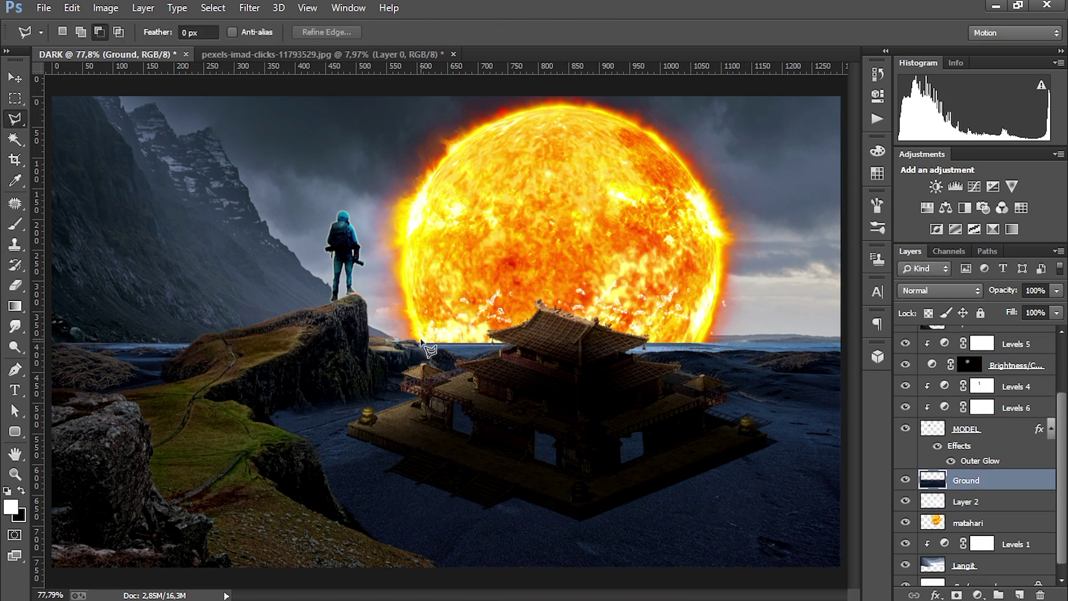
left_click(290, 457)
left_click(601, 525)
double_click(469, 335)
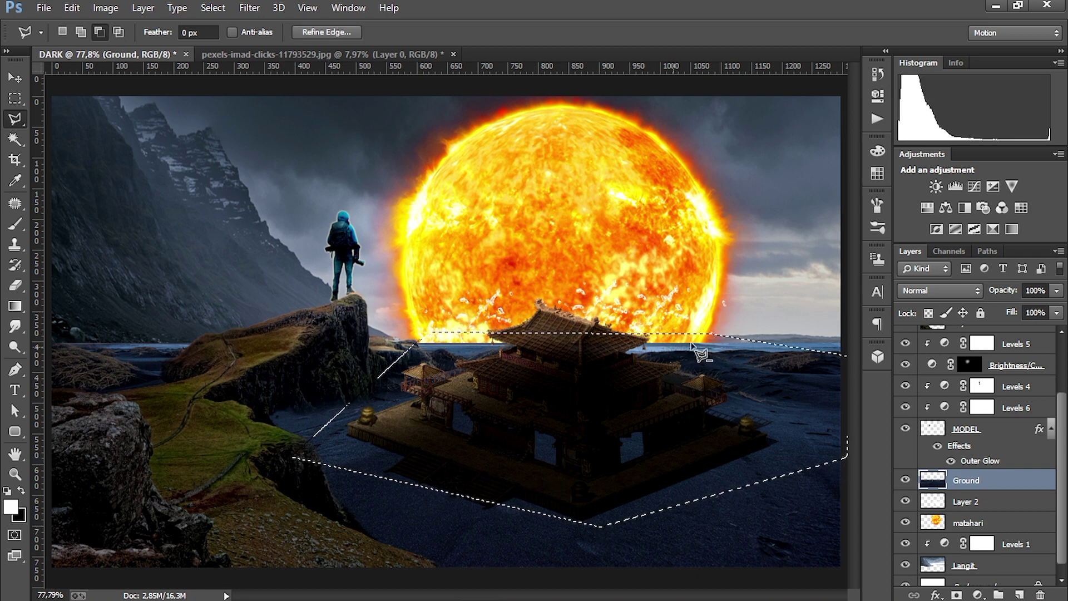
left_click(936, 185)
left_click_drag(771, 152, 788, 152)
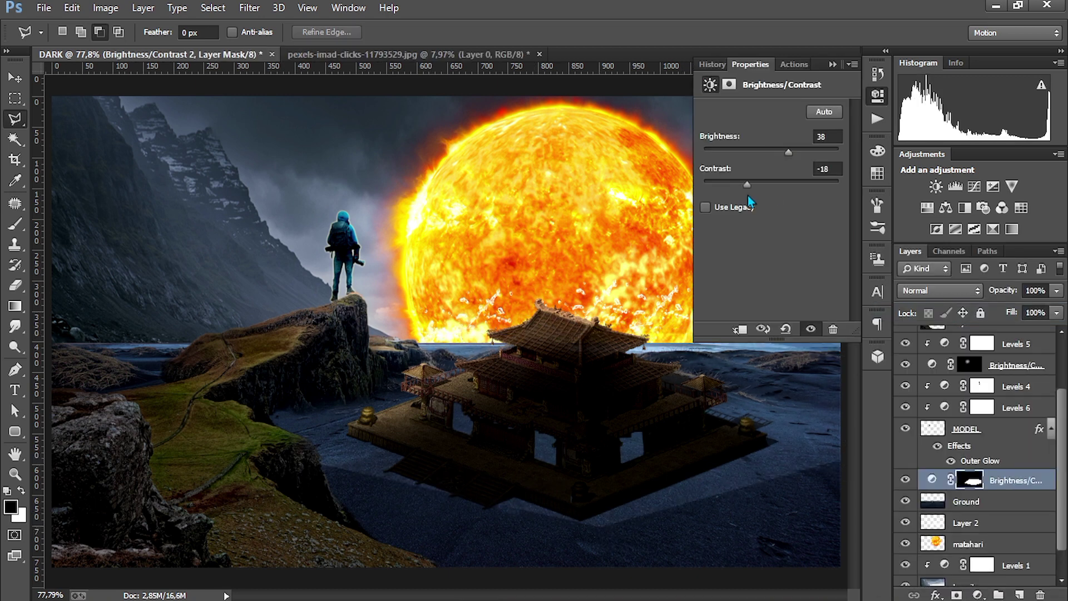
left_click(728, 85)
left_click_drag(705, 218, 752, 217)
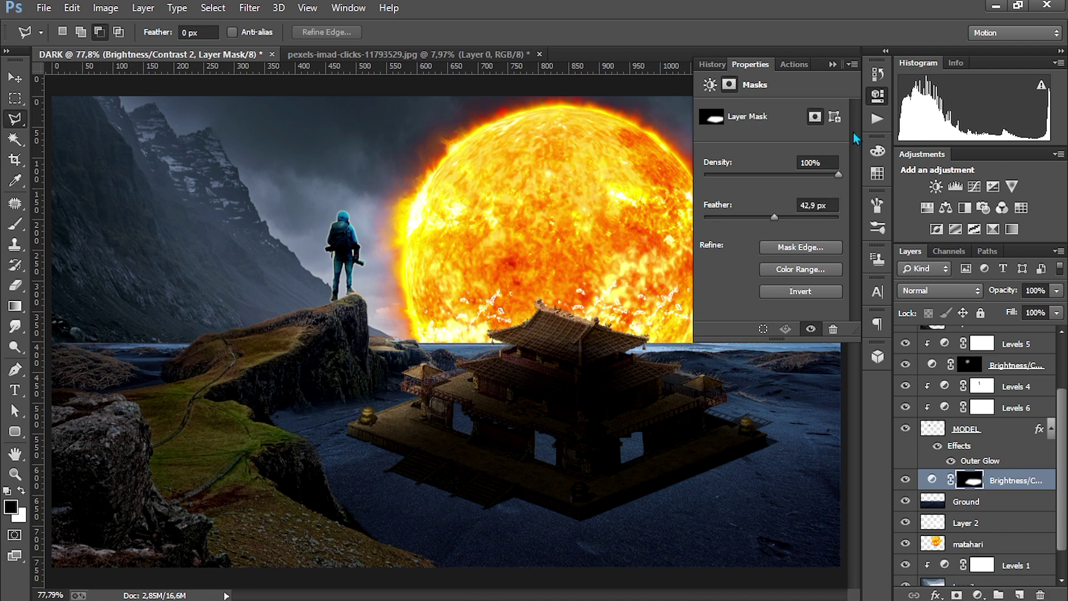
Step: Paint the ground's Brightness/Contrast mask black in front of the temple with a size 150 brush
left_click(877, 96)
key("b")
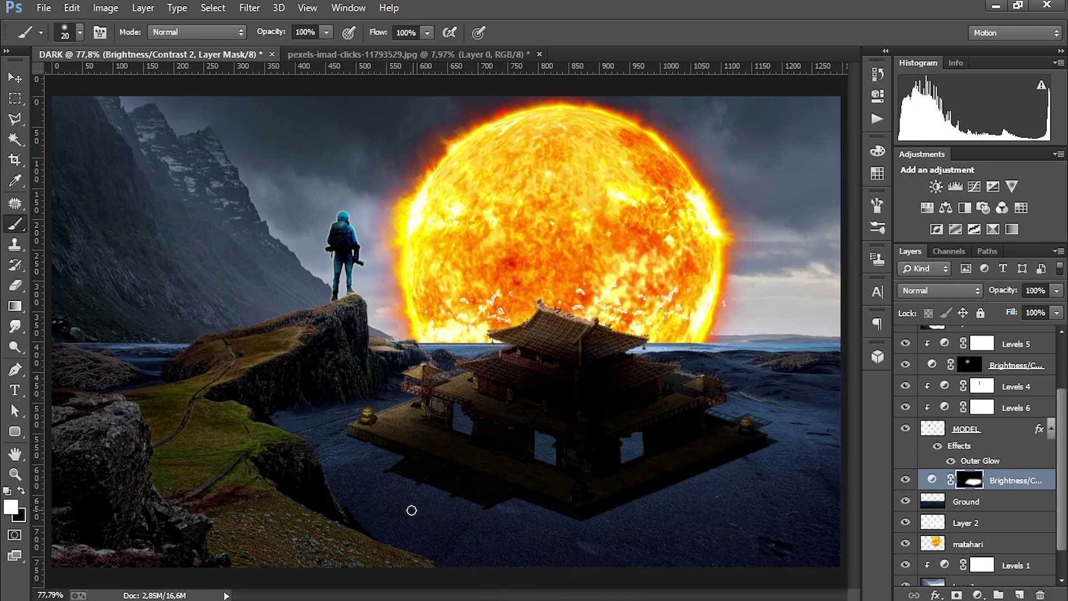
key("bracketright")
key("bracketright")
key("bracketright")
key("bracketright")
key("bracketright")
key("x")
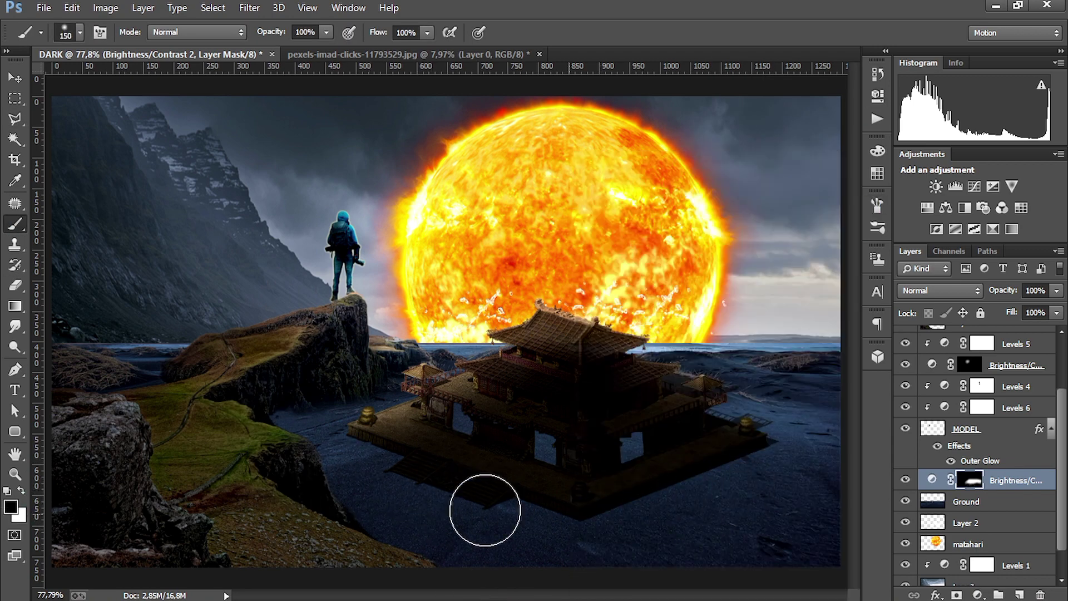
key("v")
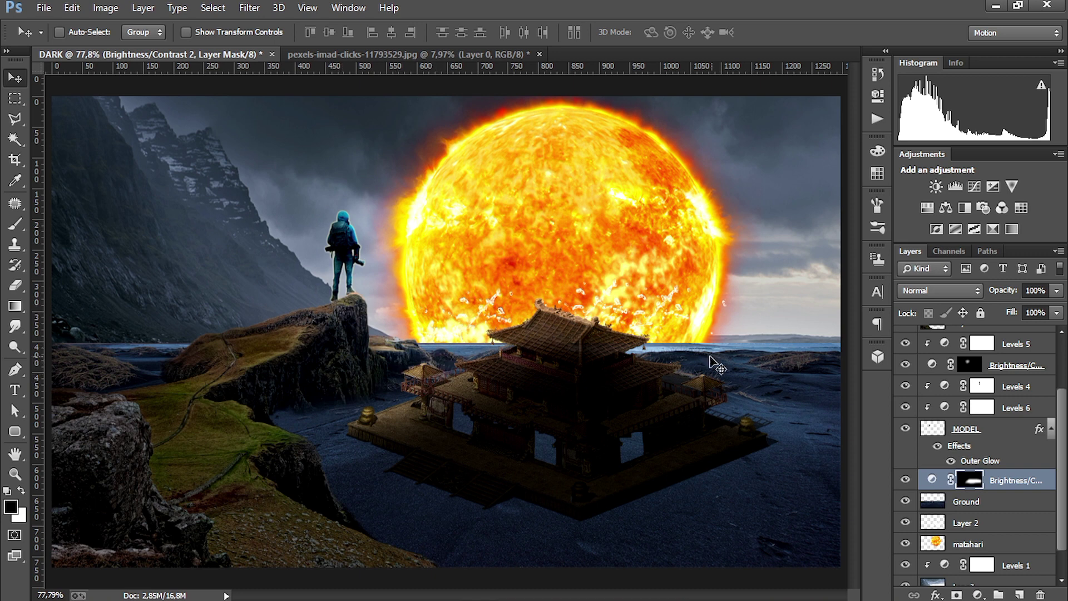
Step: Clip a Levels adjustment to the Ground layer and set its output white level to 182
left_click(977, 594)
left_click(942, 328)
mouse_move(780, 226)
left_mouse_down()
mouse_move(799, 225)
mouse_move(782, 230)
left_mouse_up()
left_click_drag(840, 273, 806, 274)
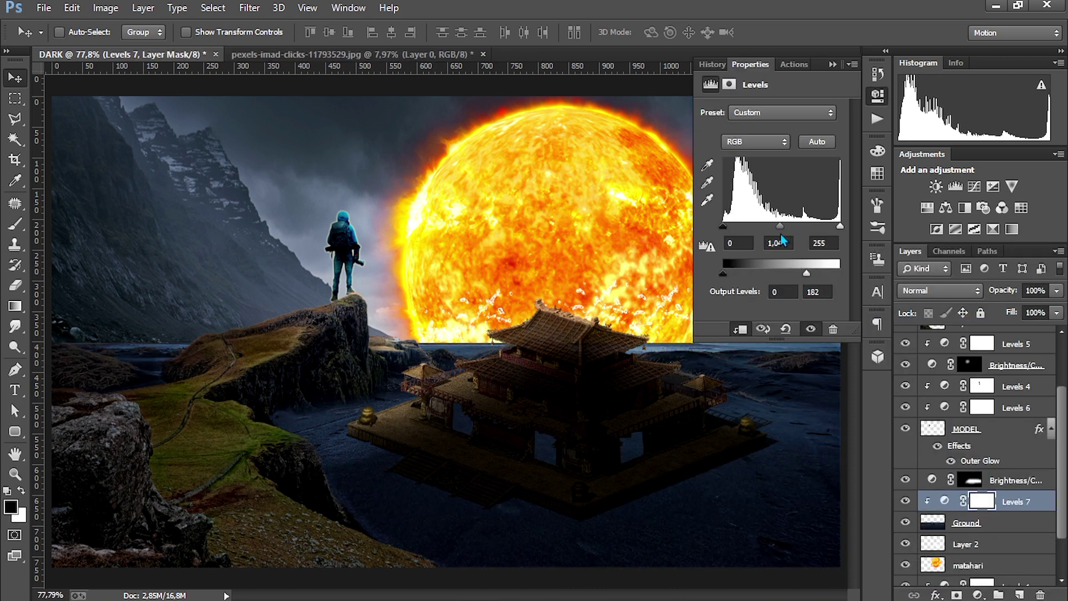
Step: Duplicate the ground's Levels adjustment above the Ground copy layer and clip it to that layer
left_click(966, 522, "shift")
key("ctrl+j")
right_click(1018, 379)
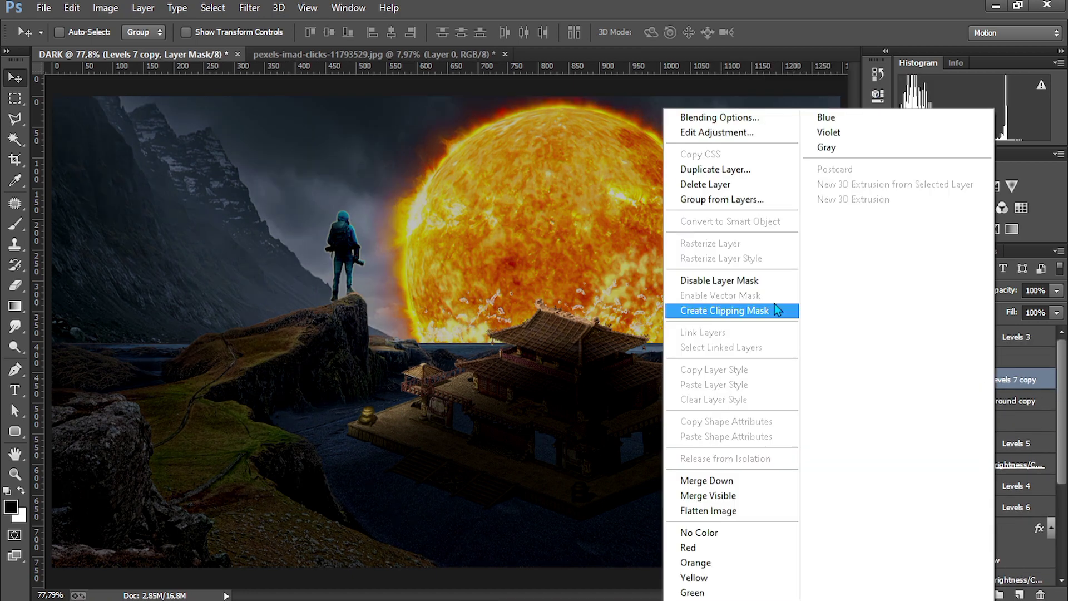
left_click(776, 310)
scroll(1063, 420, "down", 3)
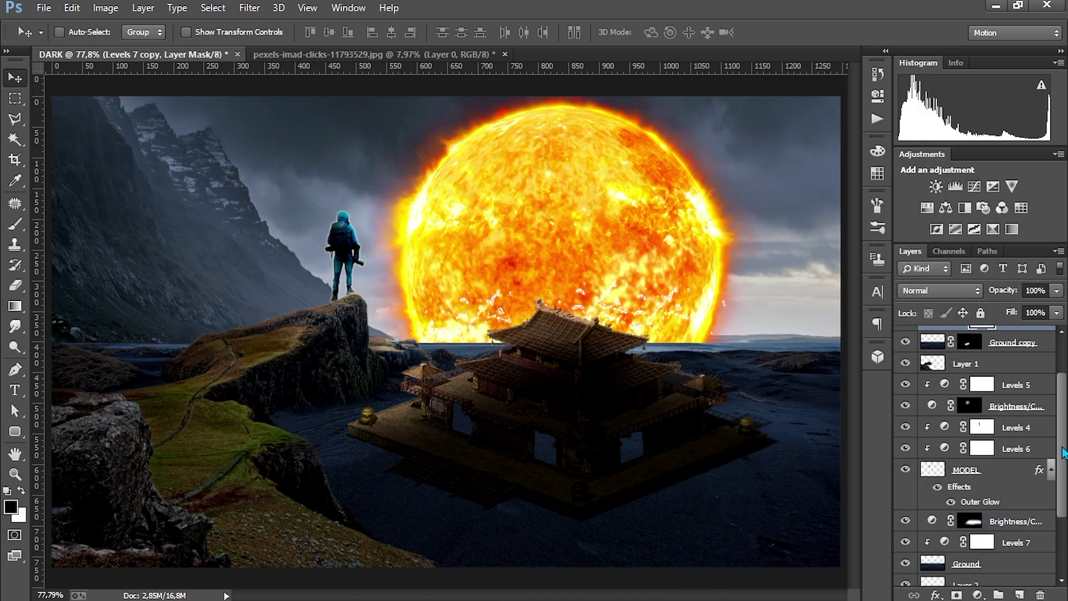
Step: Add a new layer beneath the rumah layer and set the foreground colour to orange
scroll(1063, 451, "up", 3)
left_click(1019, 593)
left_click(10, 506)
left_click(530, 246)
left_click(975, 69)
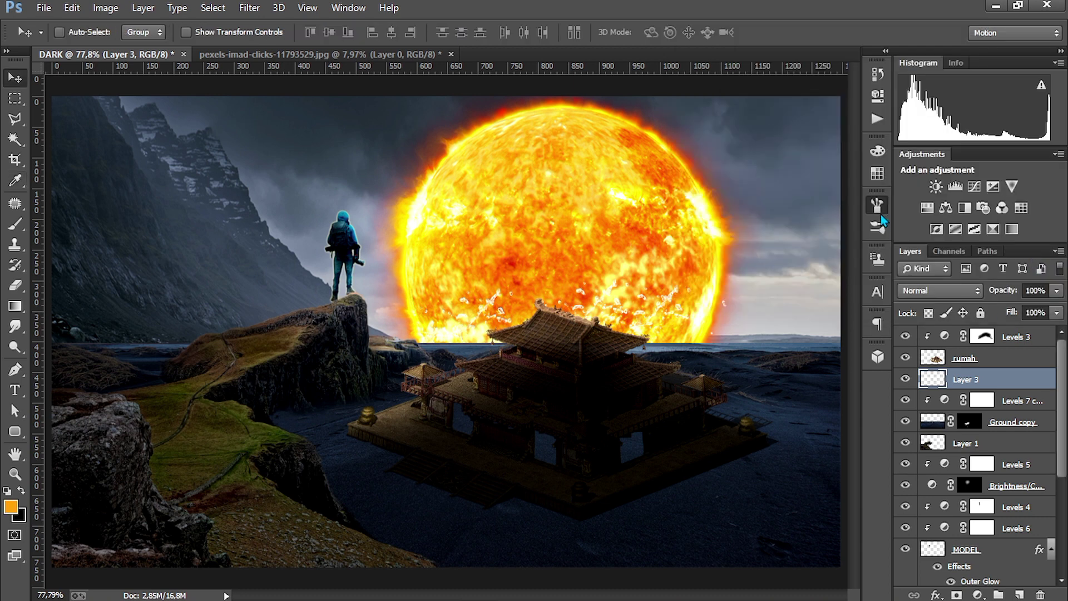
Step: Paint orange over the ground around the temple with a soft 386 px brush at 4% roundness, undoing the last stroke
left_click(877, 206)
key("b")
mouse_move(832, 351)
left_mouse_down()
mouse_move(808, 371)
mouse_move(840, 367)
left_mouse_up()
left_click_drag(793, 323, 839, 323)
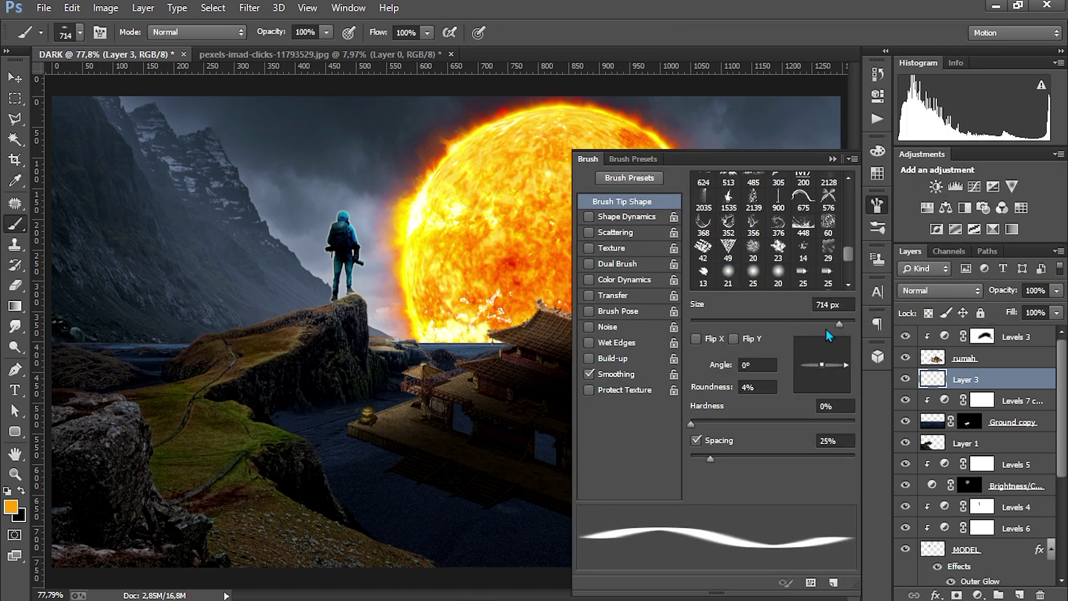
left_click(876, 210)
mouse_move(548, 352)
left_mouse_down()
mouse_move(531, 501)
mouse_move(667, 507)
mouse_move(753, 440)
left_mouse_up()
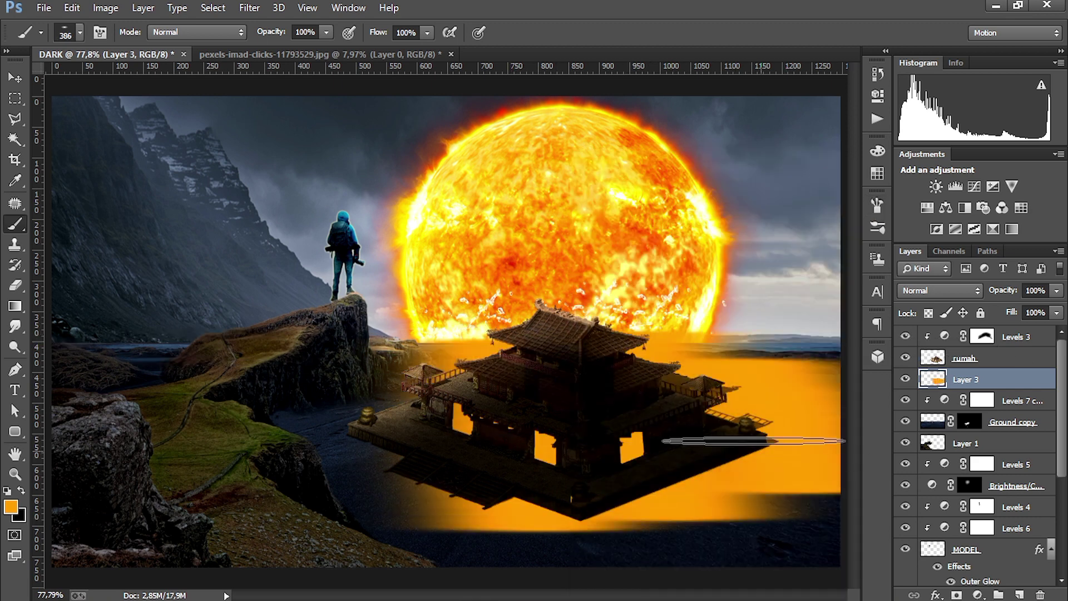
key("ctrl+z")
Step: Lower the orange layer's opacity to 61% and fill to 68%, and apply a Gaussian Blur with a 31.9 pixel radius
left_click_drag(1002, 291, 982, 298)
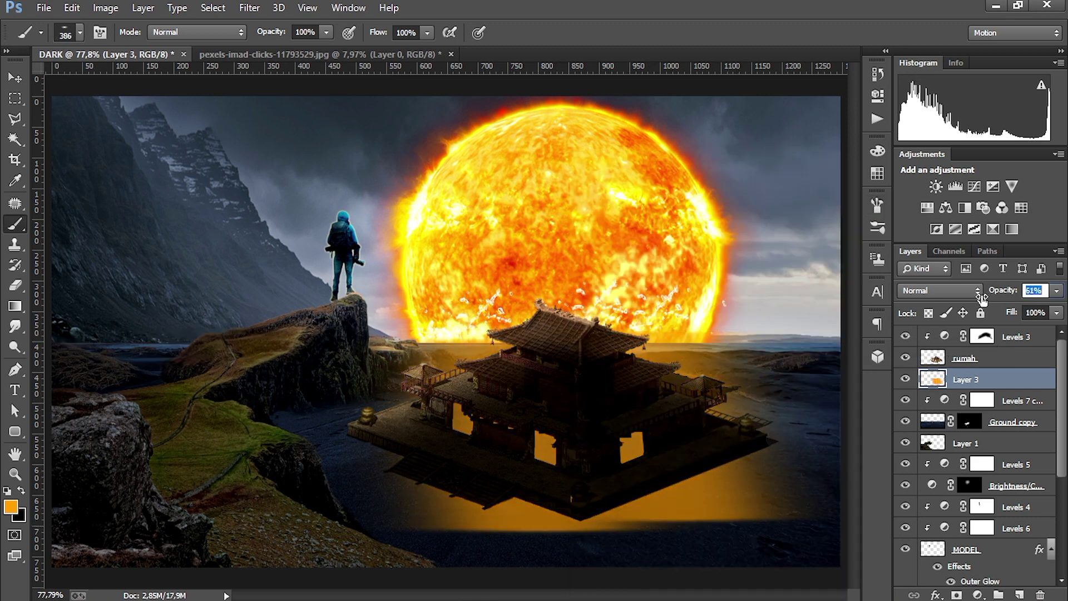
left_click(249, 8)
left_click(495, 334)
left_click_drag(886, 280, 901, 284)
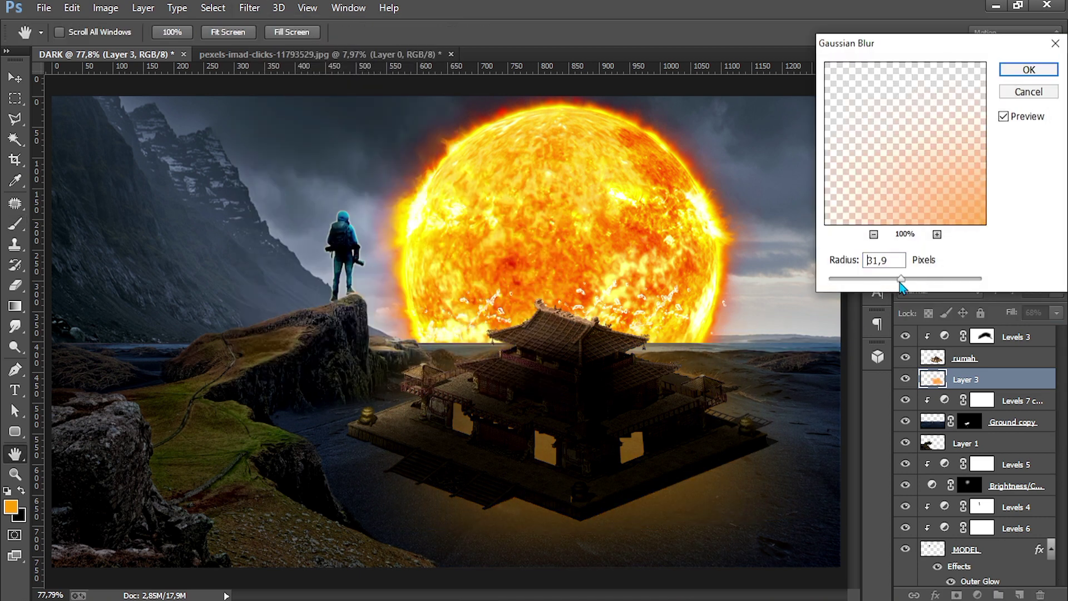
key("Return")
Step: Mask the orange layer and hide the glow in front of the temple with black at 43% opacity and 38% flow
left_click(956, 594)
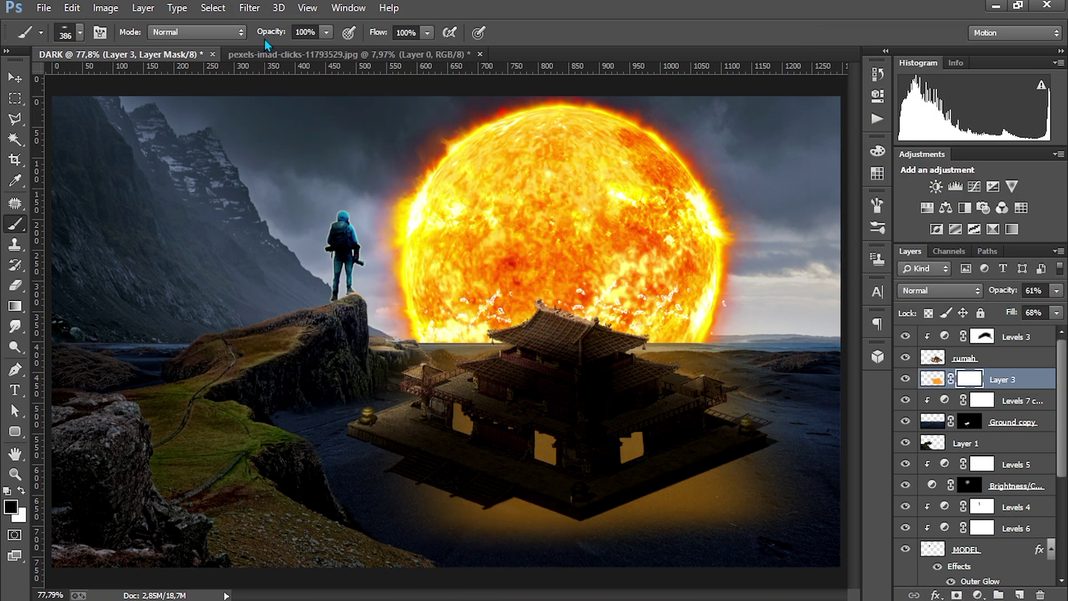
left_click_drag(365, 39, 326, 42)
mouse_move(417, 468)
left_mouse_down()
mouse_move(487, 536)
mouse_move(562, 559)
mouse_move(734, 476)
mouse_move(541, 559)
left_mouse_up()
Step: Paint more orange glow on the layer itself over the ground beside the temple and the headland, and set its opacity to 69%
left_click(932, 378)
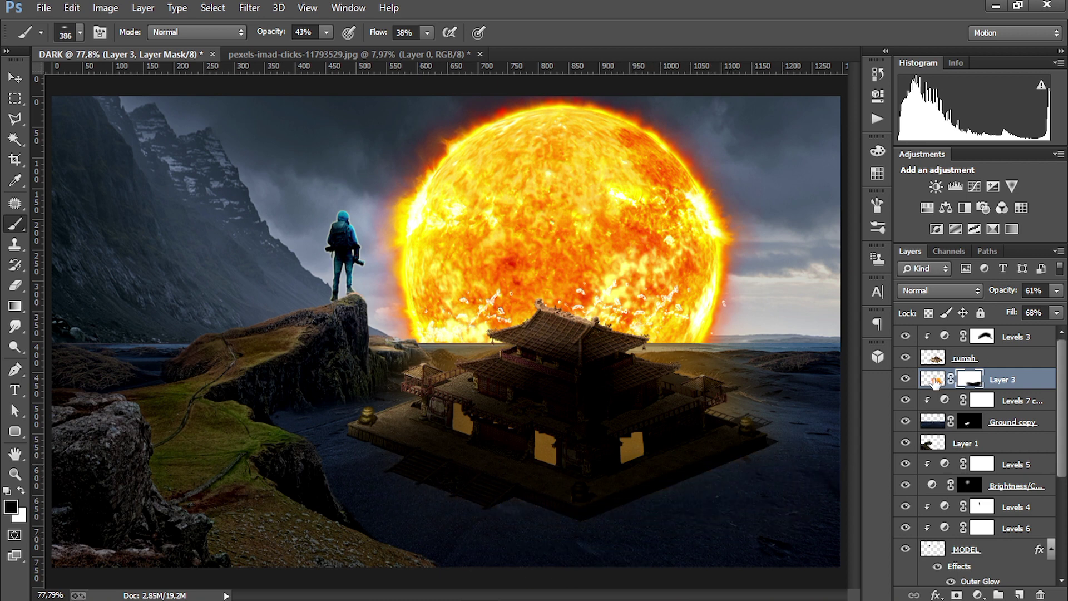
left_click_drag(1006, 292, 1017, 293)
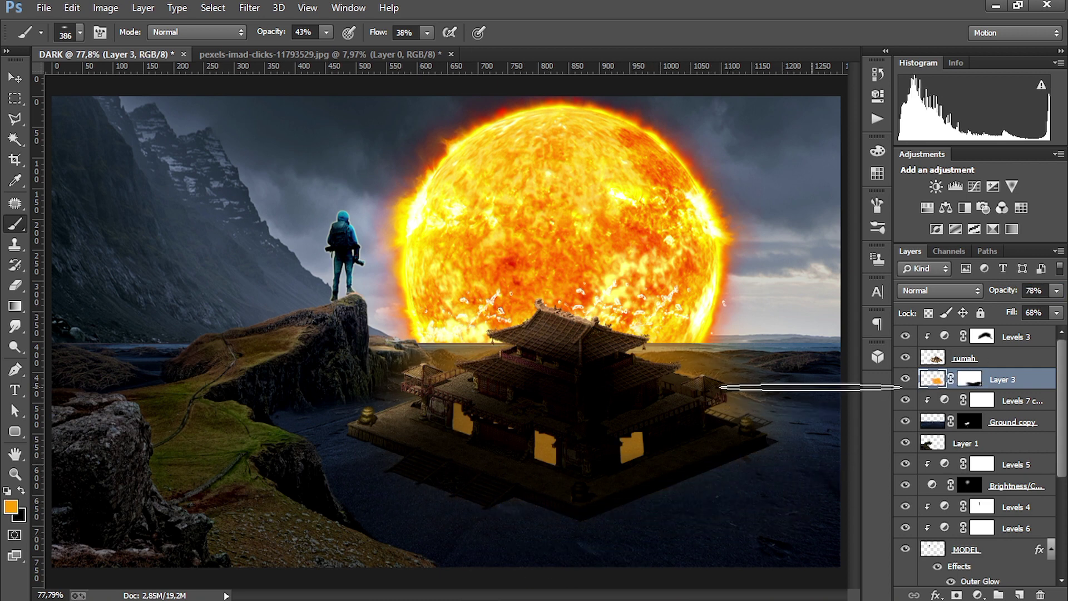
left_click_drag(774, 358, 813, 441)
mouse_move(379, 321)
left_mouse_down()
mouse_move(373, 410)
mouse_move(487, 459)
mouse_move(357, 445)
left_mouse_up()
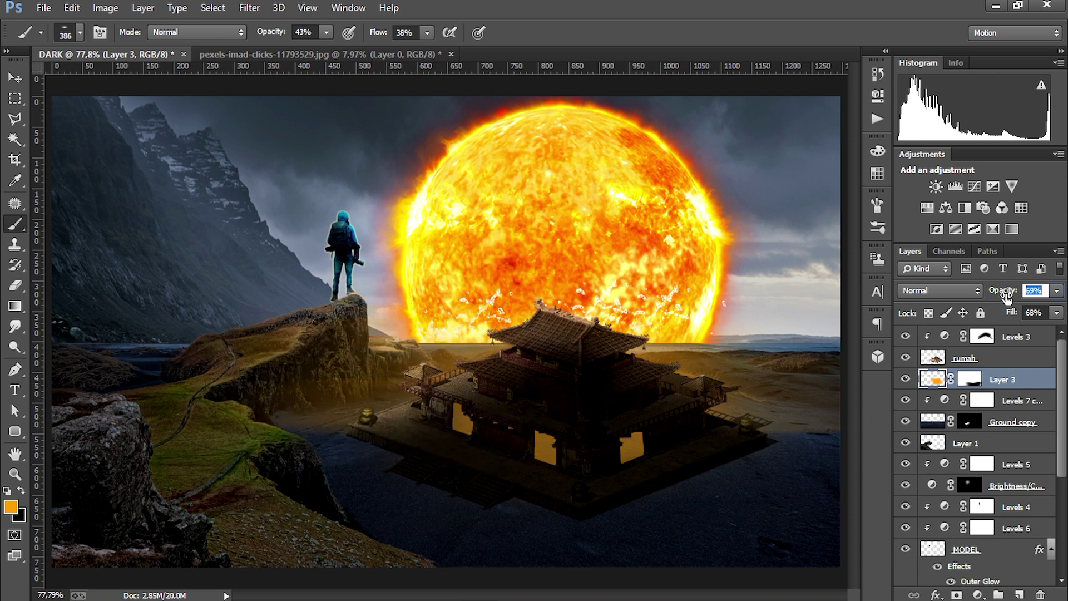
Step: Set the brush tip's roundness to 100% and its size to 80 px
key("F5")
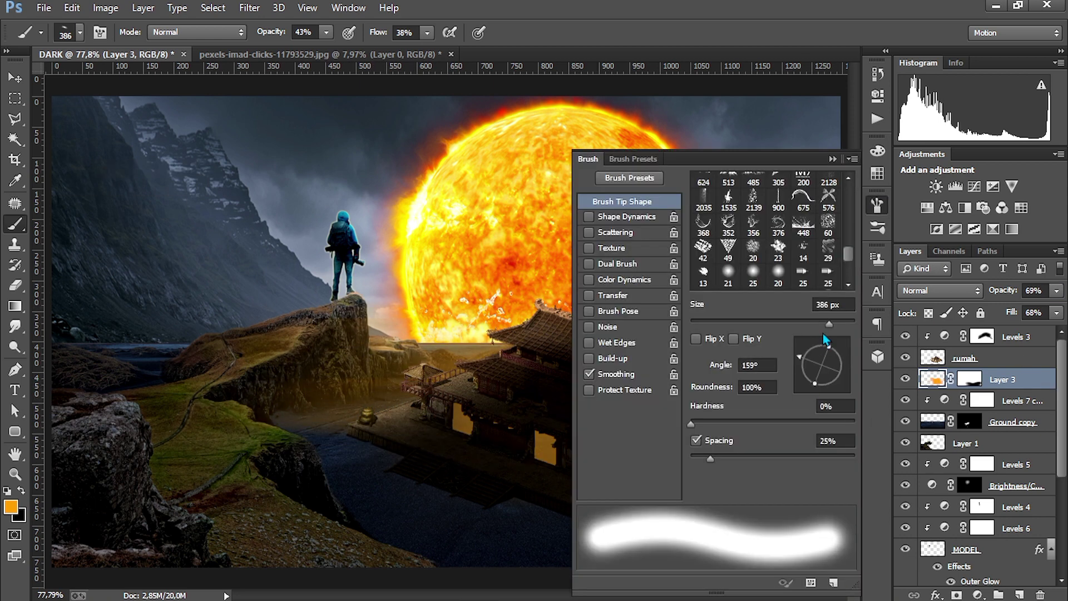
key("F5")
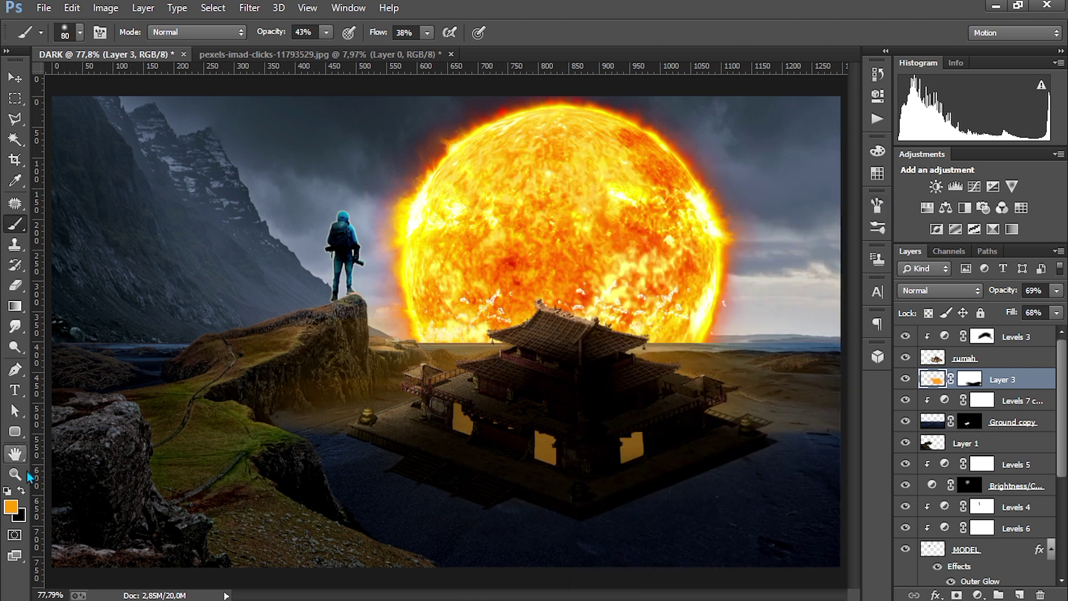
Step: Select a light-beam shape from the temple's right-hand window across the ground and brighten it with Brightness/Contrast at 150 and -50
key("l")
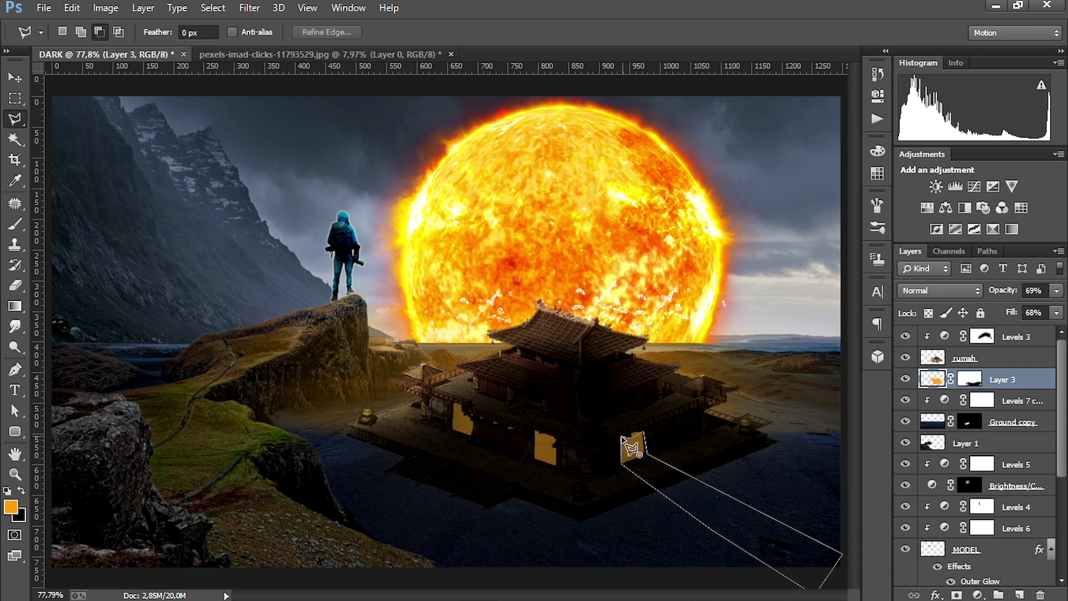
left_click(621, 438)
left_click(936, 186)
left_click_drag(771, 151, 834, 152)
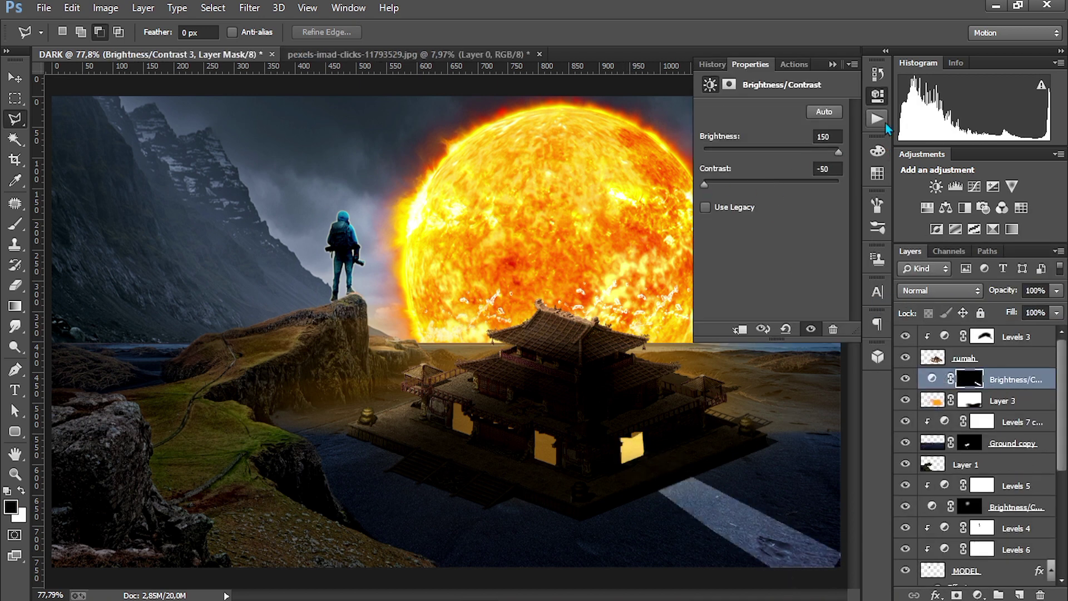
Step: Move the light beam's Brightness/Contrast adjustment above the temple's Levels layer and feather its mask
left_click_drag(1001, 379, 1001, 334)
double_click(969, 337)
left_click_drag(704, 217, 770, 223)
Step: Brighten the temple's middle window opening with a new Brightness/Contrast adjustment and slightly feather its mask
left_click(996, 340)
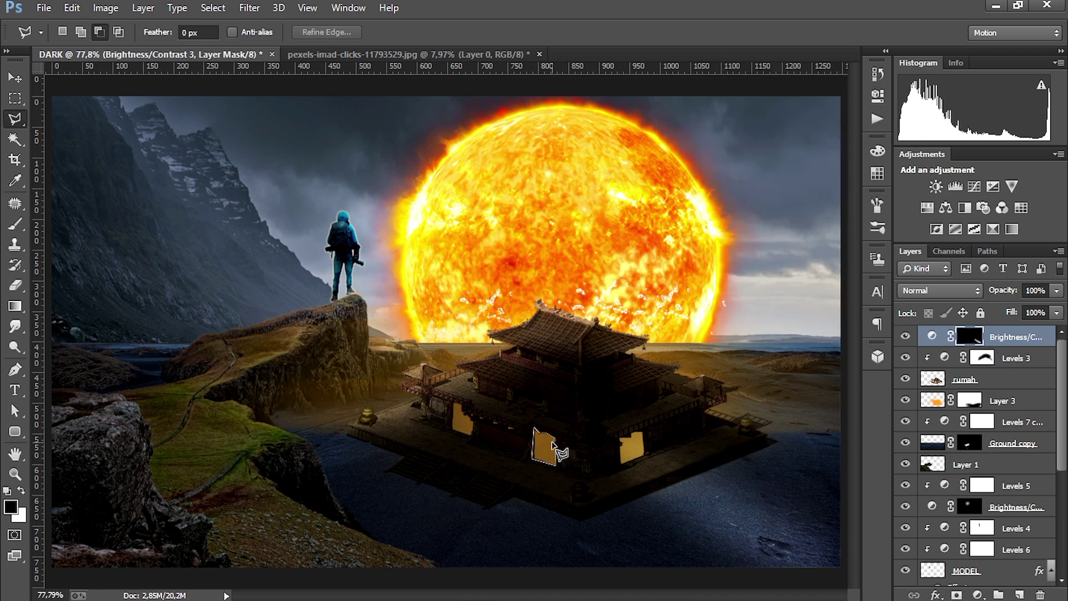
left_click(936, 185)
left_click(968, 338)
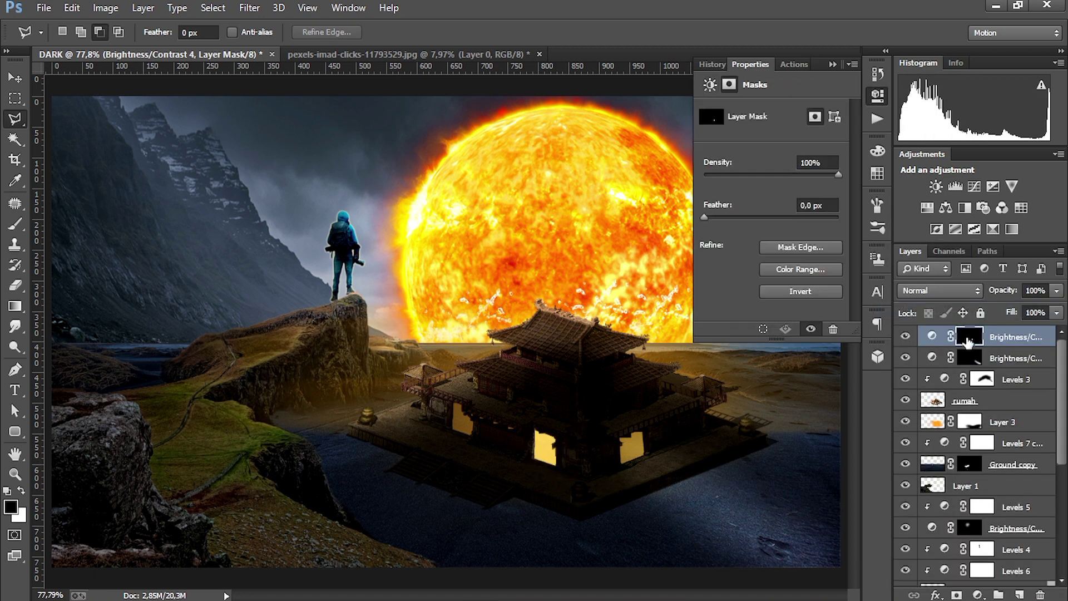
left_click(726, 218)
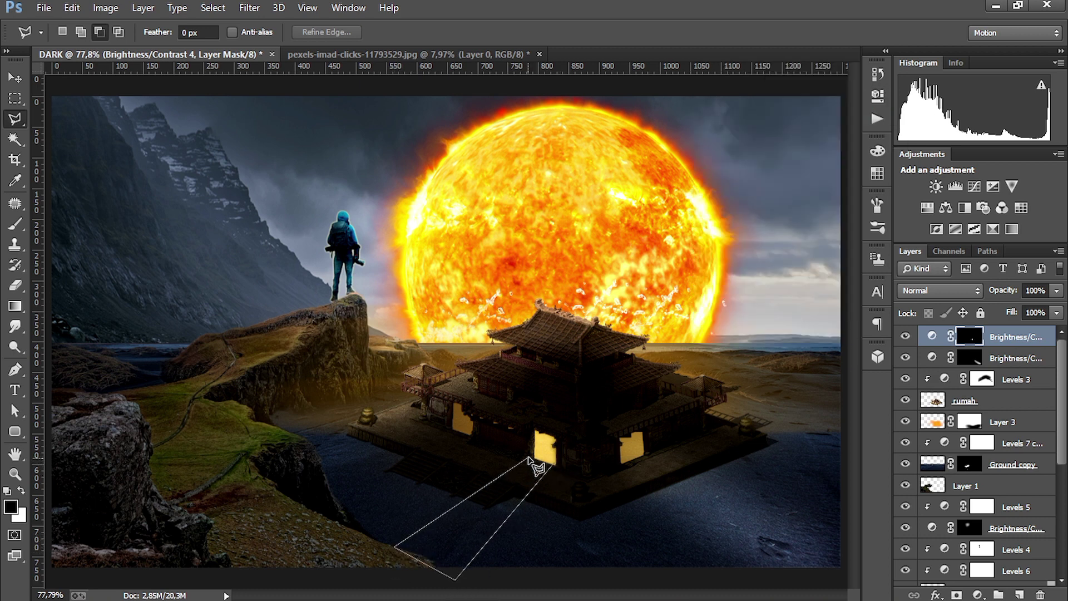
Step: Brighten a polygonal light beam from the middle window toward the headland with another Brightness/Contrast adjustment and feather its mask
left_click(558, 443)
left_click(935, 186)
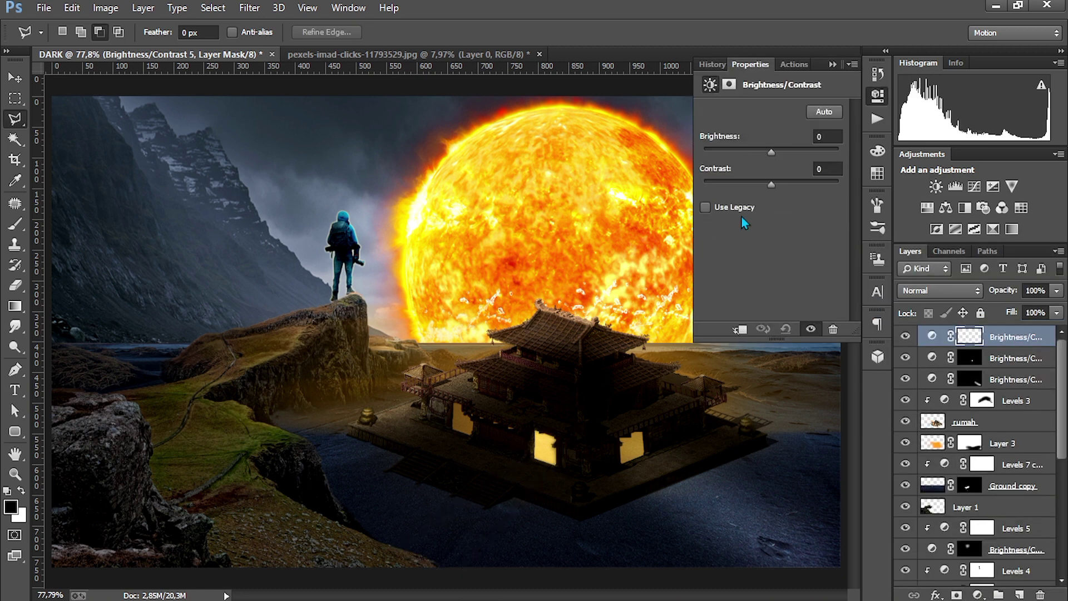
left_click(973, 339)
left_click_drag(704, 218, 766, 215)
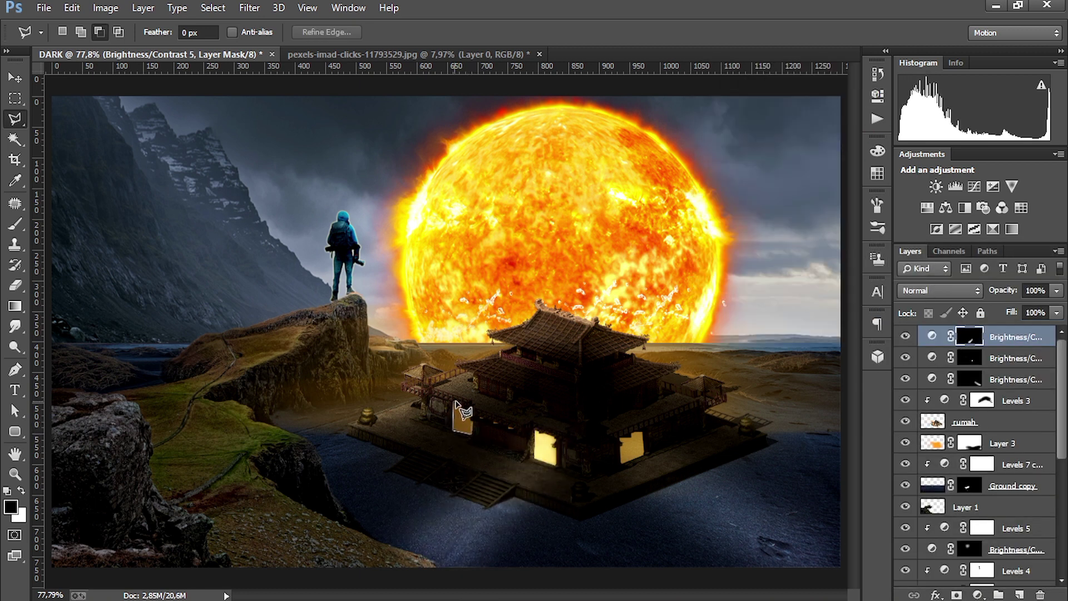
Step: Brighten the temple's left window opening with a Brightness/Contrast adjustment at -50 contrast and slightly feather its mask
left_click(474, 426)
left_click(936, 186)
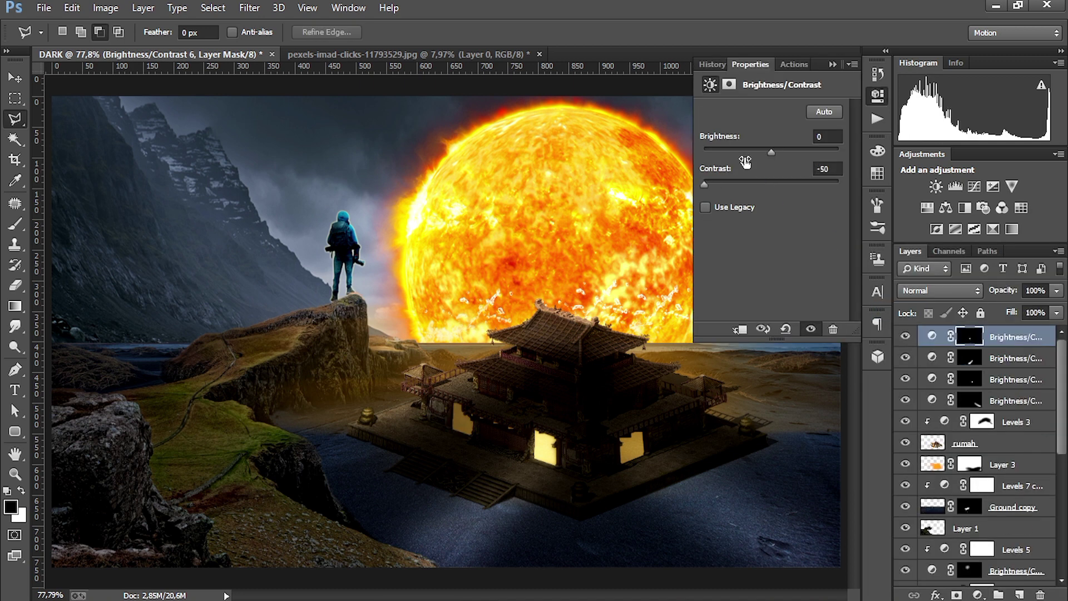
left_click(878, 96)
left_click(879, 96)
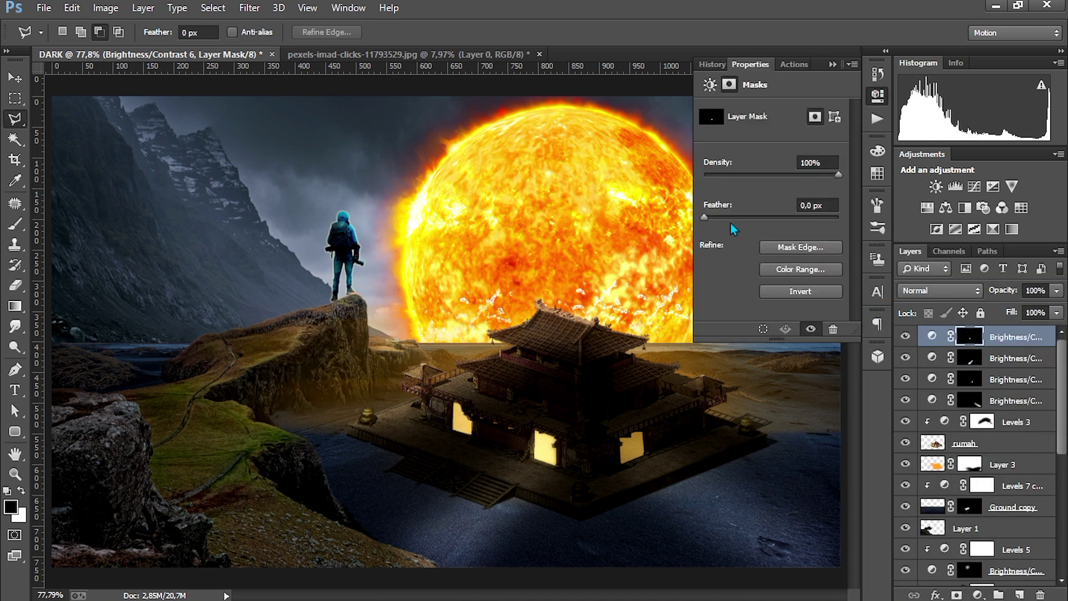
left_click(879, 96)
Step: Brighten a polygonal light beam from the left window to the headland with a Brightness/Contrast adjustment and feather its mask
left_click(471, 435)
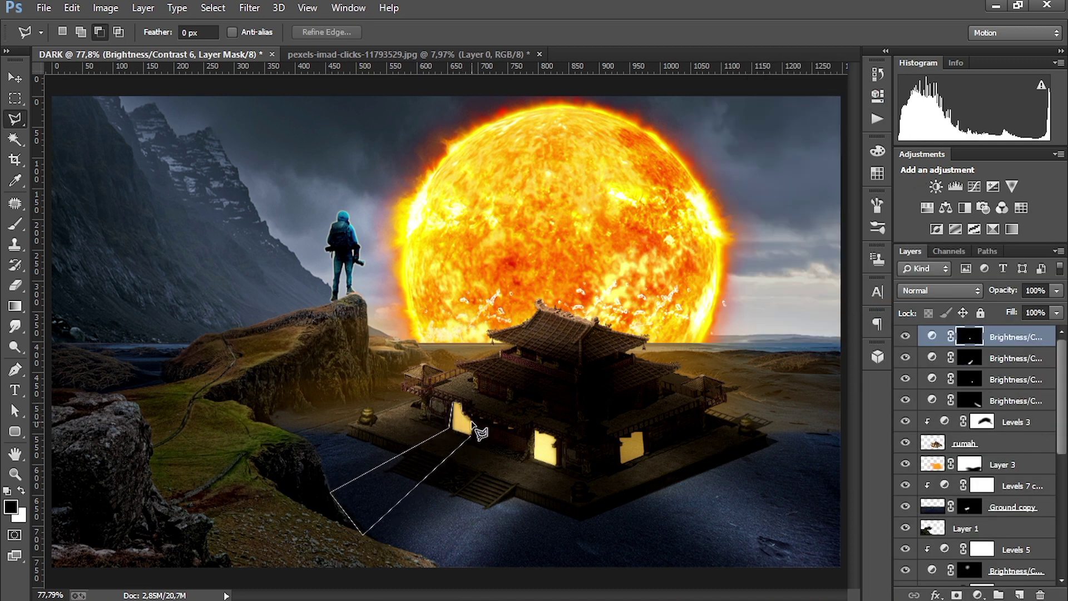
double_click(478, 432)
left_click(935, 186)
left_click_drag(763, 188, 773, 188)
left_click(951, 335)
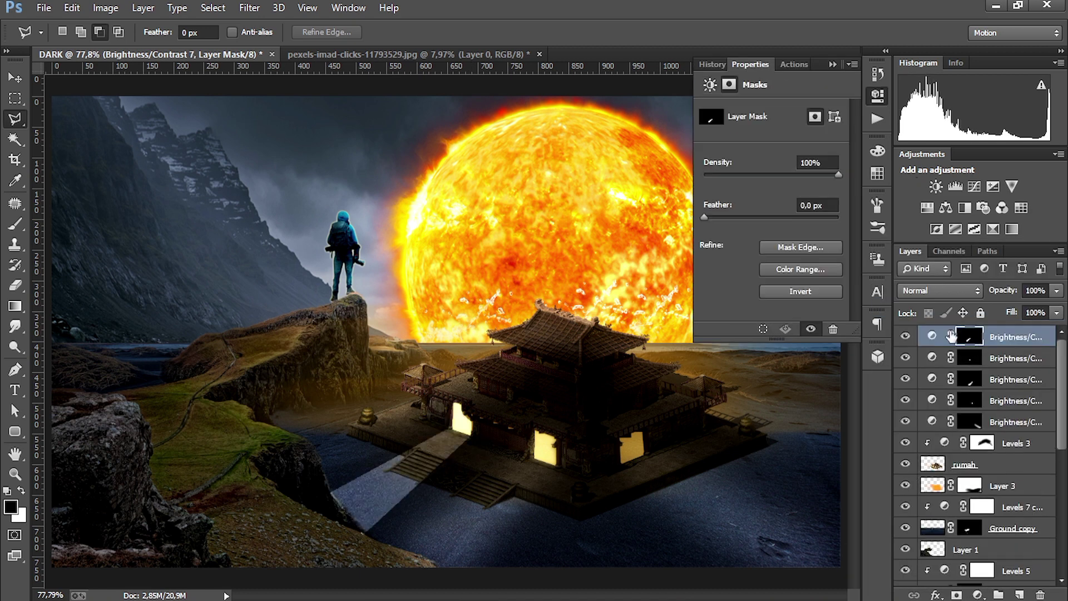
left_click_drag(704, 217, 758, 214)
Step: Review the feathering of the earlier light beams and reduce the mask feather on the right window's beam
left_click(918, 379)
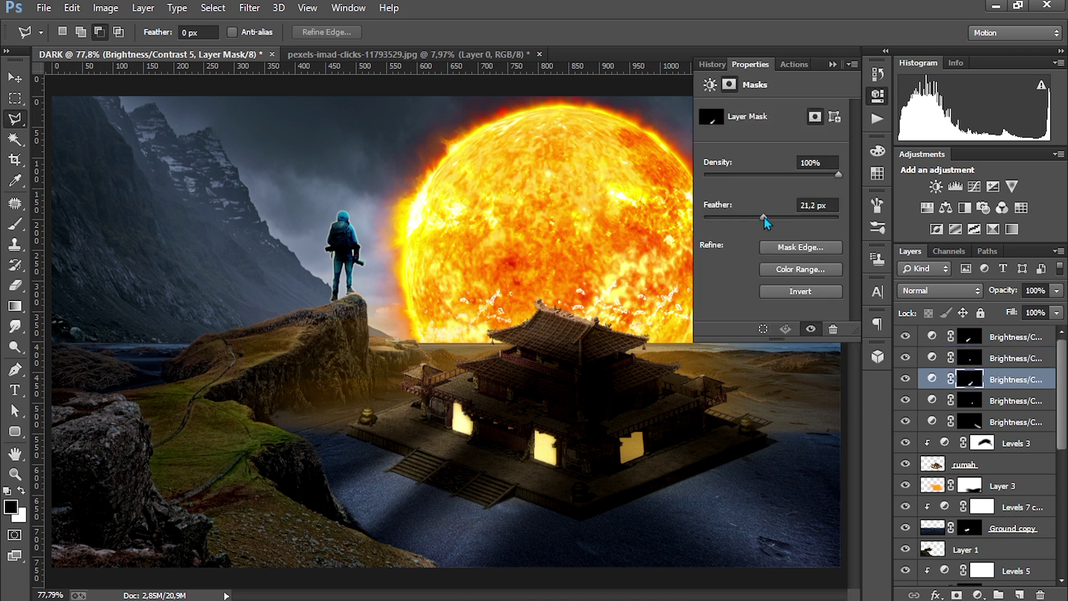
left_click(918, 400)
left_click(918, 422)
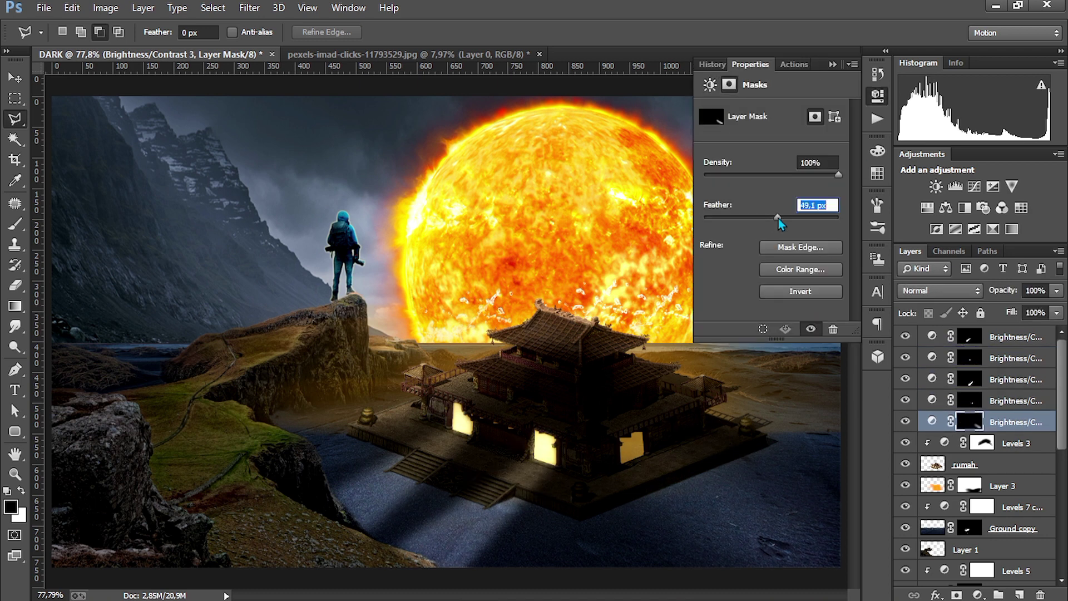
left_click_drag(779, 218, 759, 219)
left_click(877, 96)
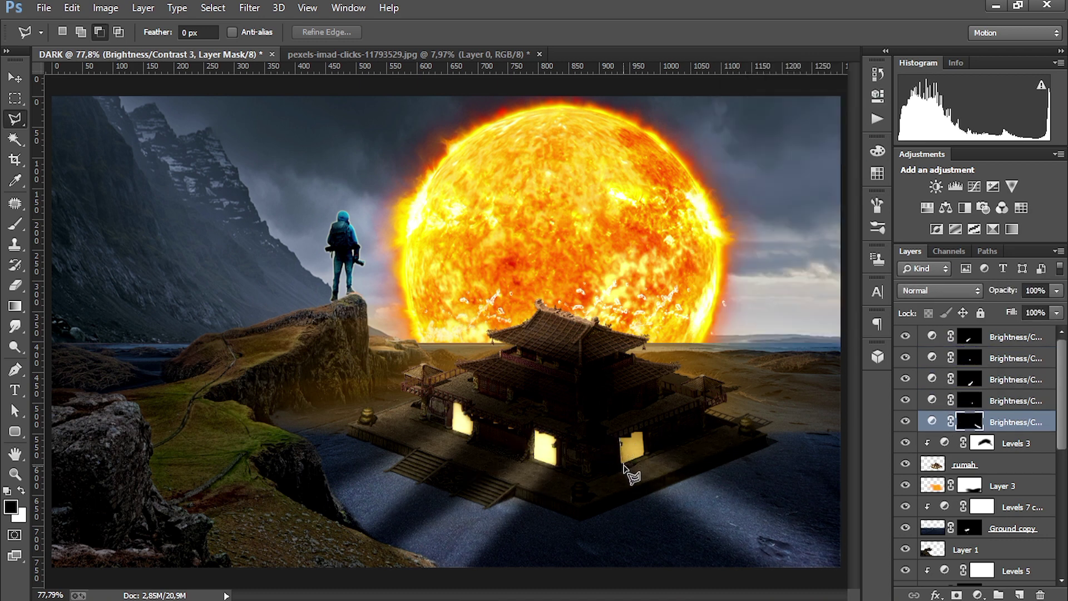
Step: Brighten the temple's right window opening with a Brightness/Contrast adjustment at -50 contrast and feather its mask
left_click(642, 434)
left_click(977, 594)
left_click(945, 296)
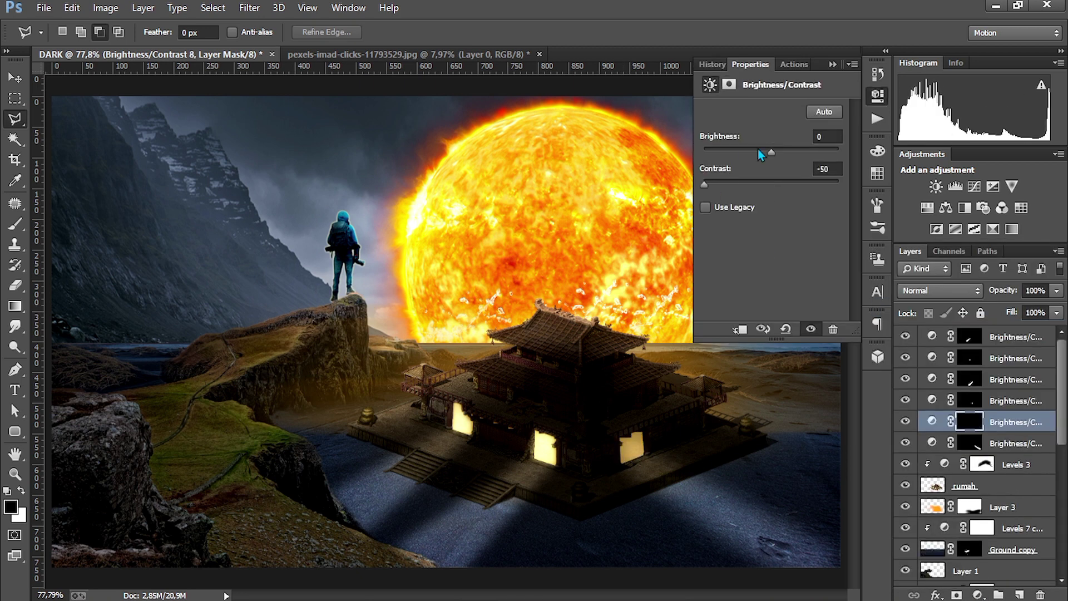
left_click(973, 424)
left_click_drag(705, 219, 738, 218)
left_click(877, 95)
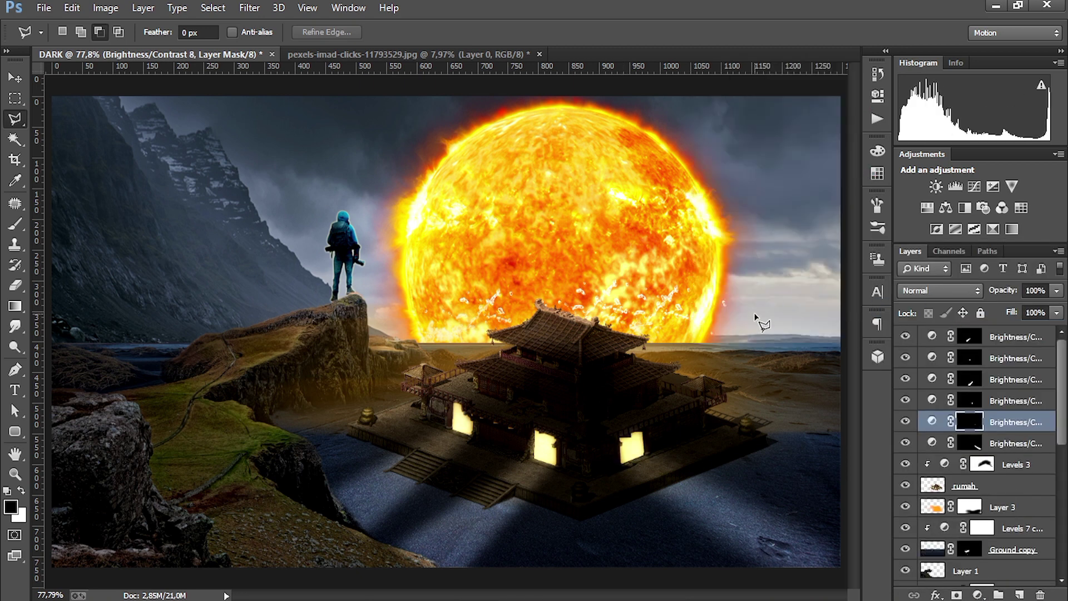
Step: Tint the left window's beam by painting orange inside its mask selection on a new layer at 63% opacity and 91% fill
left_click(969, 337)
left_click(968, 336, "ctrl")
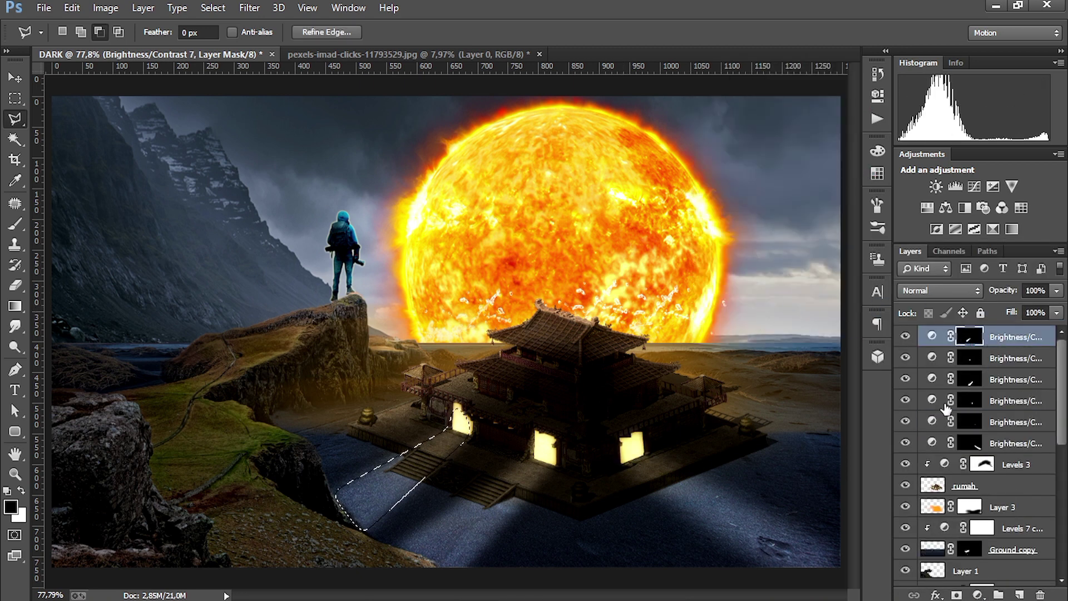
left_click(1019, 594)
key("b")
mouse_move(443, 443)
left_mouse_down()
mouse_move(391, 506)
mouse_move(406, 467)
mouse_move(385, 501)
mouse_move(342, 500)
mouse_move(459, 466)
left_mouse_up()
key("ctrl+d")
mouse_move(1000, 289)
left_mouse_down()
mouse_move(980, 300)
mouse_move(1005, 315)
left_mouse_up()
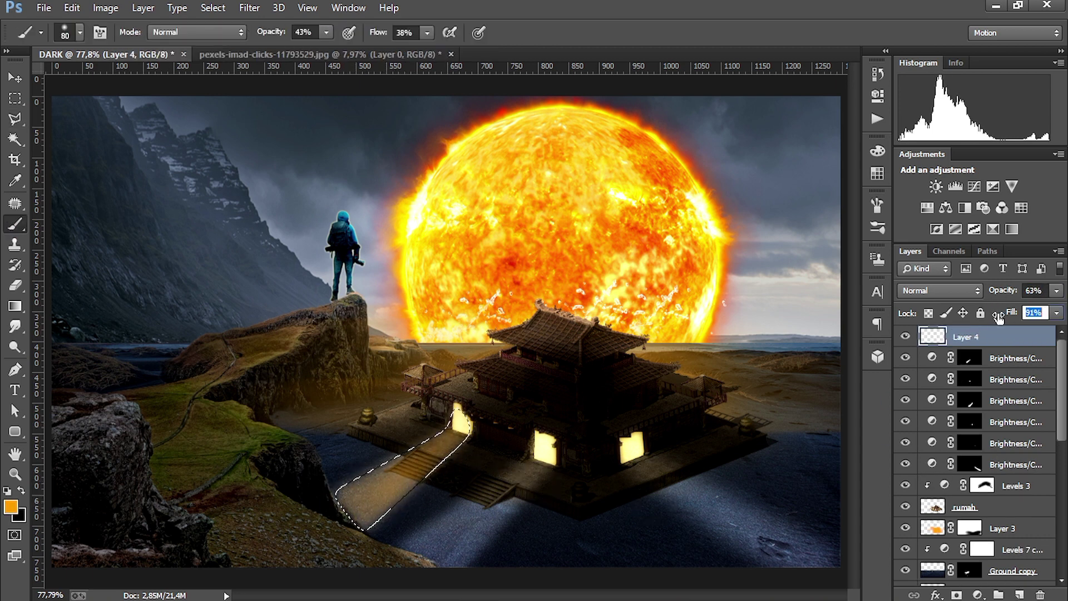
Step: Paint orange inside the middle beam's mask selection on a new layer and set it to 65% opacity and 87% fill
left_click(966, 364)
key("alt+]")
left_click(964, 400, "ctrl")
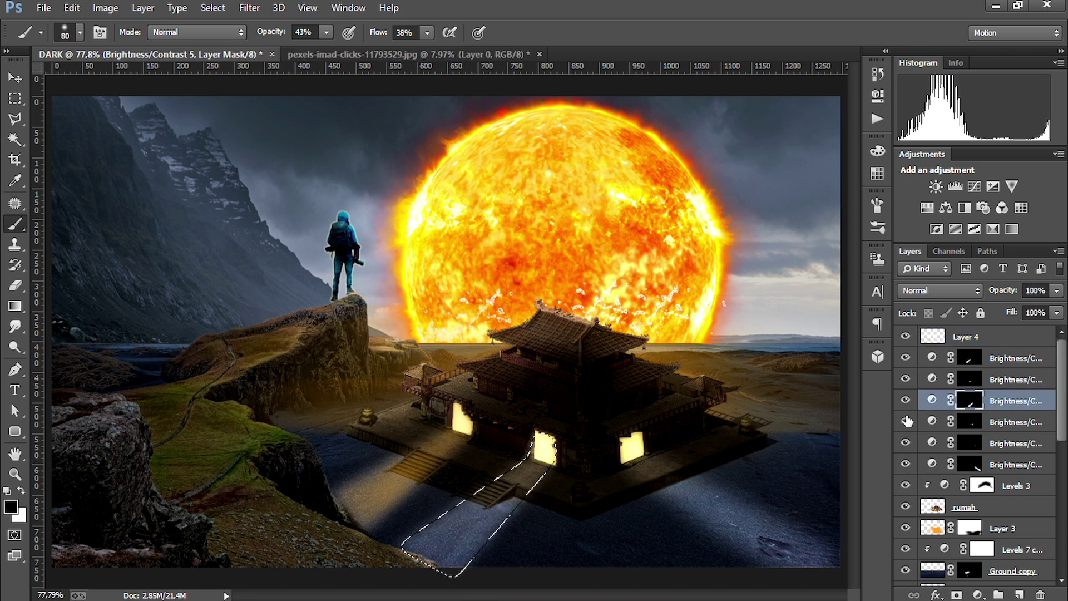
left_click(1020, 594)
mouse_move(517, 484)
left_mouse_down()
mouse_move(441, 553)
mouse_move(465, 565)
mouse_move(543, 453)
mouse_move(412, 544)
left_mouse_up()
left_click_drag(1003, 289, 1003, 315)
key("ctrl+d")
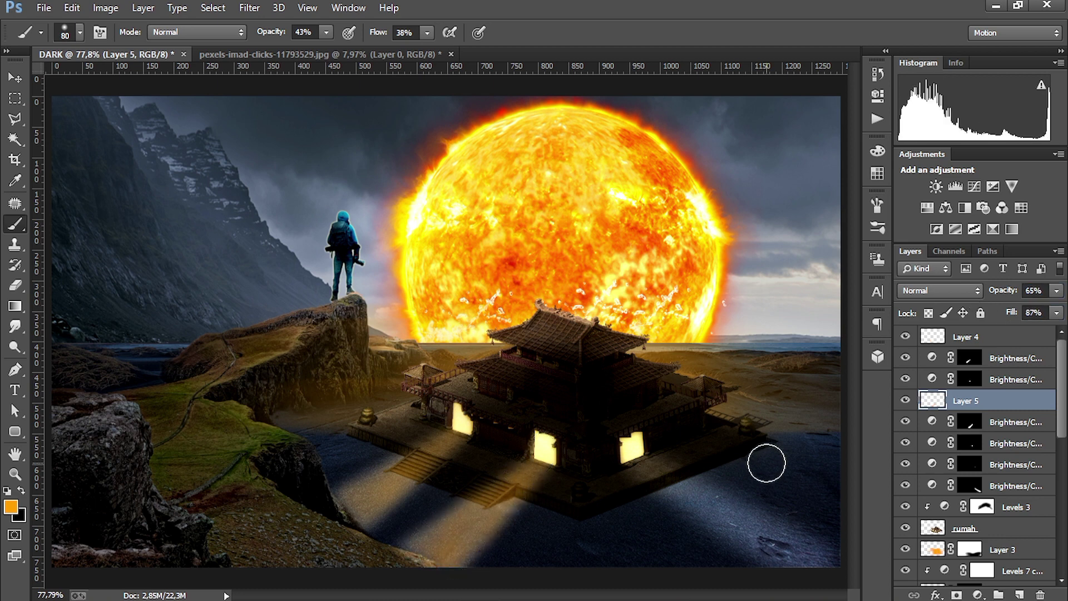
Step: Paint orange inside the right beam's mask selection on a new layer and set it to 65% opacity and 88% fill
left_click(968, 466)
left_click(968, 486, "ctrl")
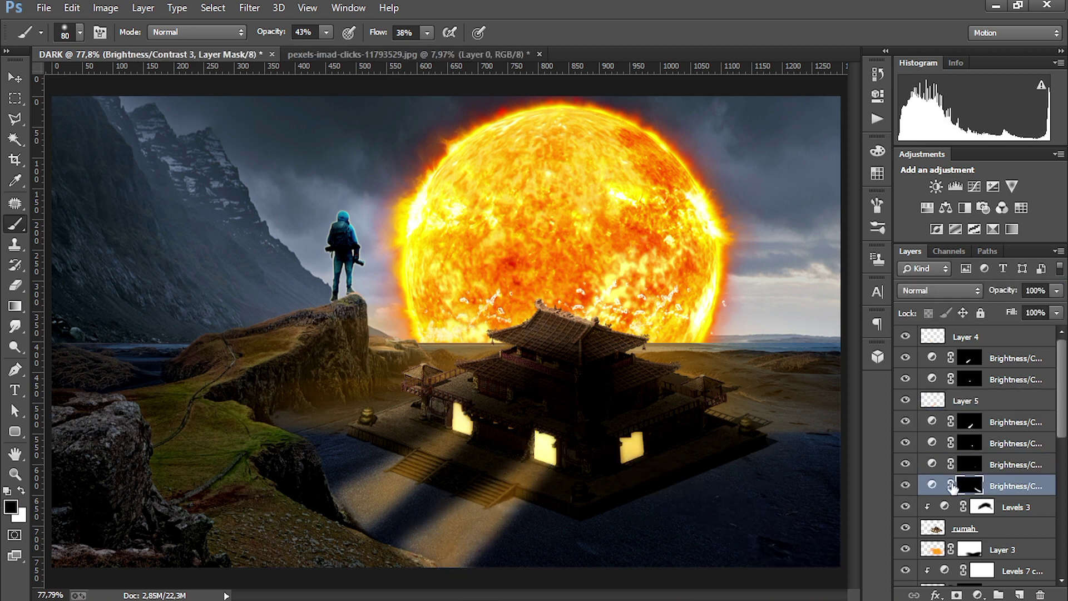
key("ctrl+shift+alt+n")
mouse_move(643, 460)
left_mouse_down()
mouse_move(748, 543)
mouse_move(668, 473)
mouse_move(830, 552)
mouse_move(828, 567)
mouse_move(733, 505)
mouse_move(839, 558)
left_mouse_up()
left_click_drag(1003, 289, 986, 301)
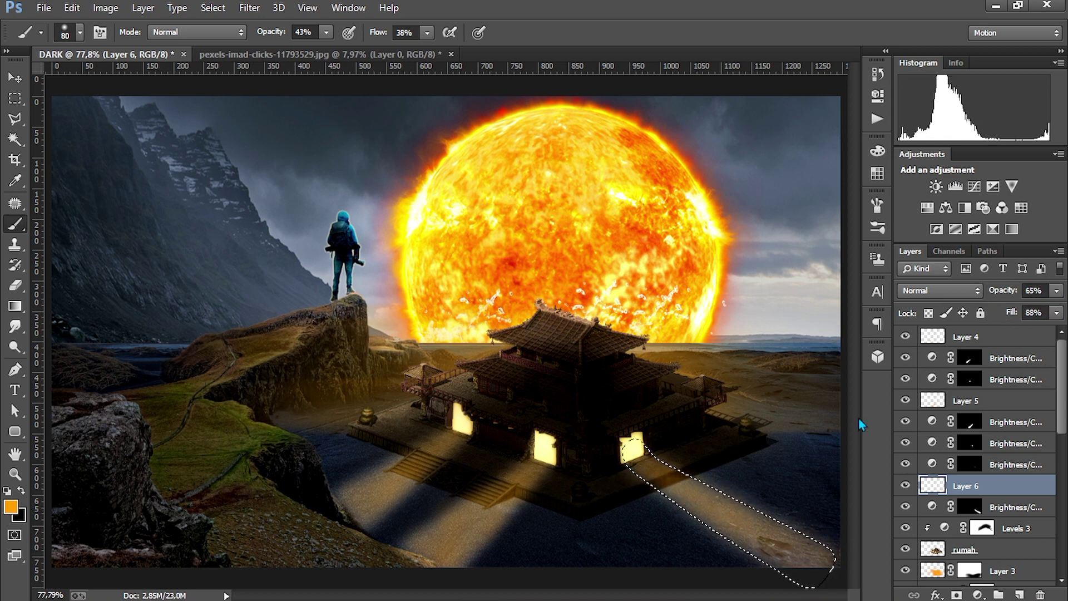
key("ctrl+d")
key("d")
Step: Load the middle window's mask as a selection and tint the window orange on a new layer
left_click(903, 421)
left_click(897, 443)
left_click(969, 443, "ctrl")
key("ctrl+shift+alt+n")
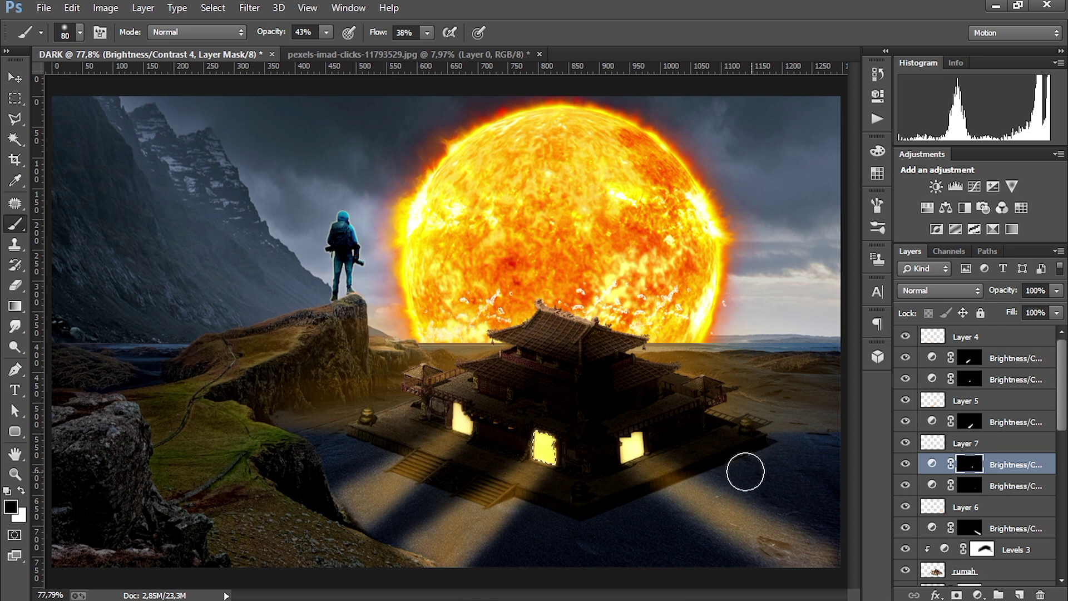
Step: Tint the right and left windows orange on separate new layers, using their adjustment masks as selections
left_click(962, 490)
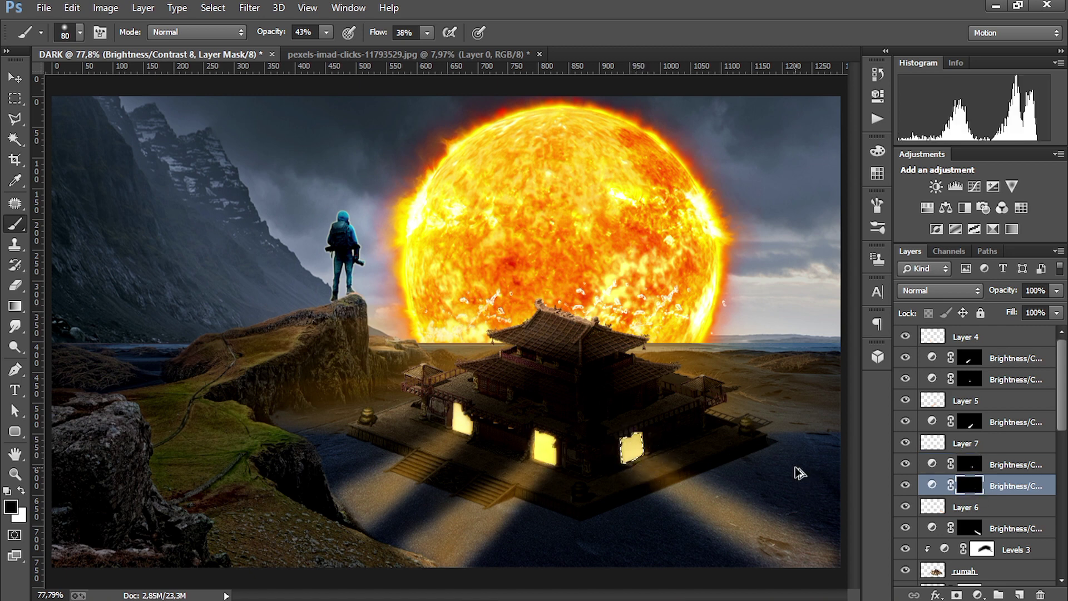
left_click(633, 447, "alt")
key("ctrl+shift+alt+n")
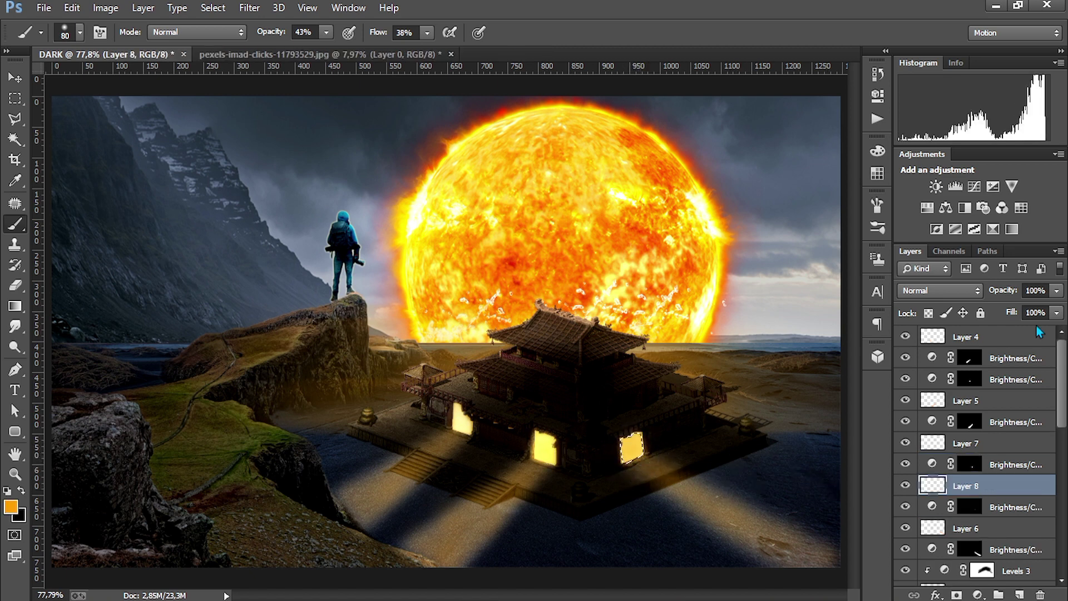
left_click(968, 379)
key("ctrl+shift+alt+n")
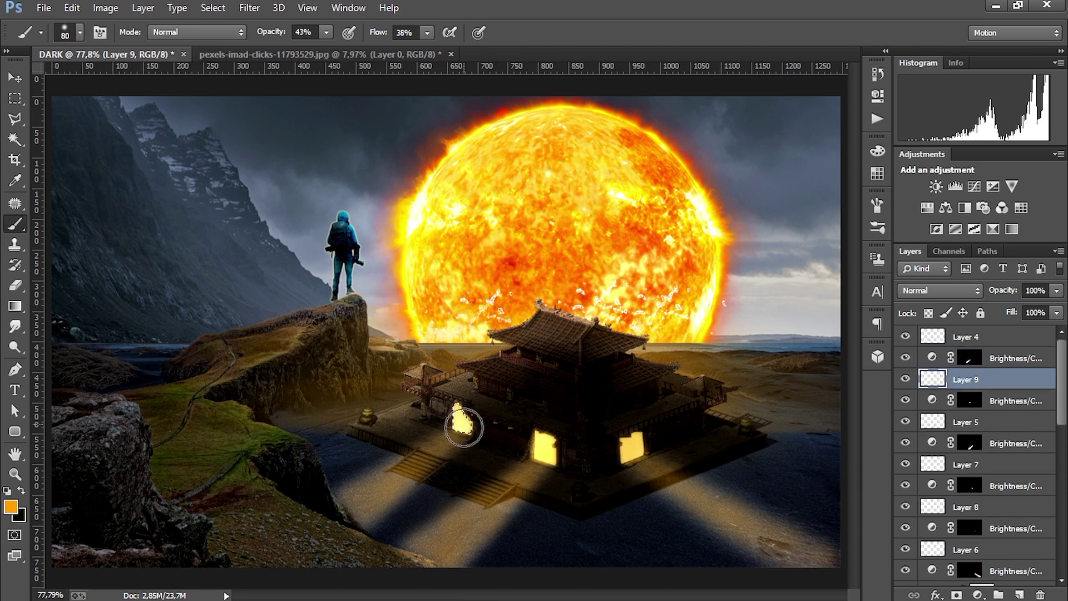
Step: Group all the window and light-beam layers and name the group BRIGHTNES
scroll(722, 452, "down", 2)
scroll(691, 453, "up", 1)
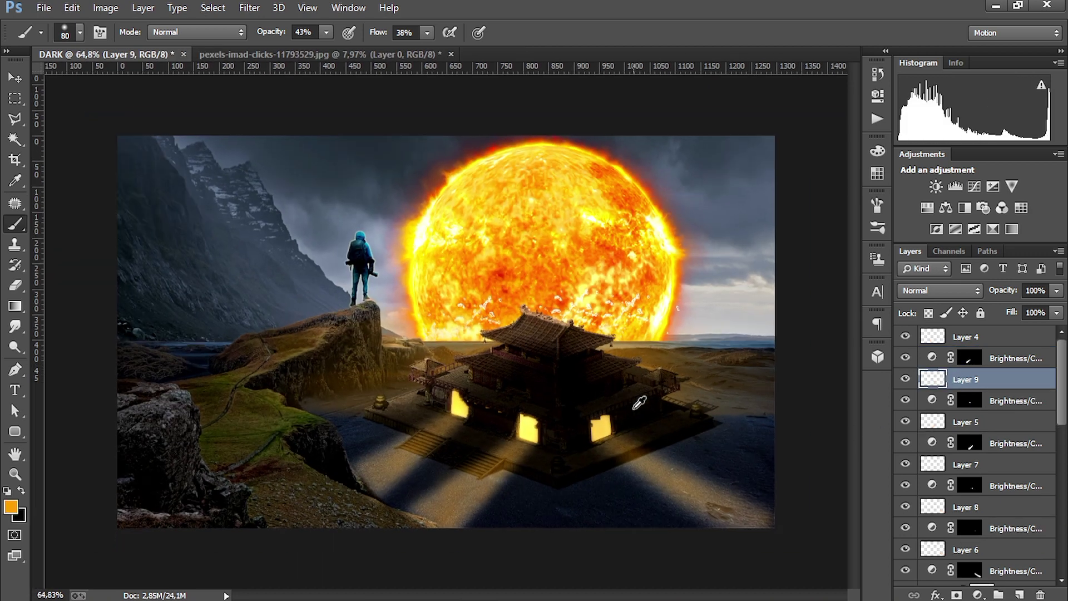
scroll(671, 422, "down", 1)
key("alt+shift+bracketleft")
key("alt+shift+bracketleft")
key("alt+shift+bracketleft")
key("alt+shift+bracketleft")
key("alt+shift+bracketleft")
key("alt+shift+bracketleft")
key("alt+shift+bracketleft")
key("alt+shift+bracketleft")
key("alt+shift+bracketleft")
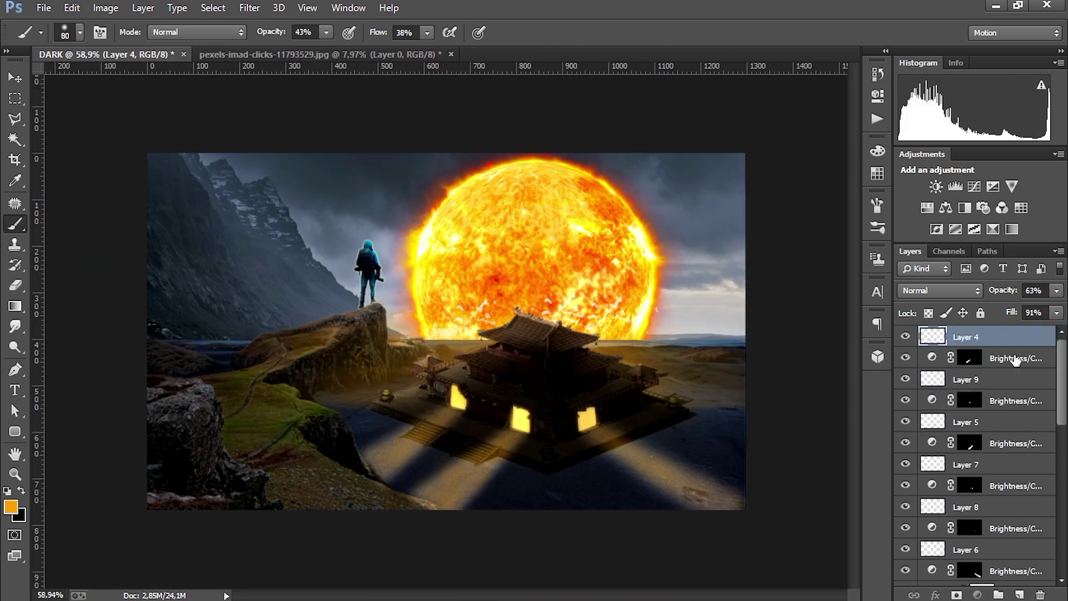
scroll(1060, 434, "down", 3)
key("ctrl+g")
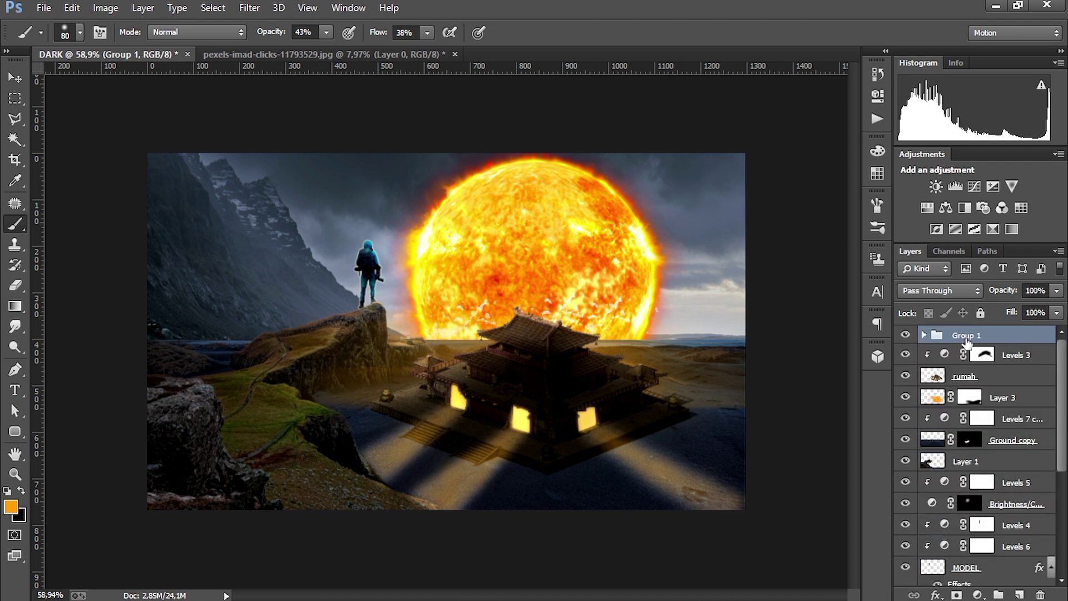
key("Return")
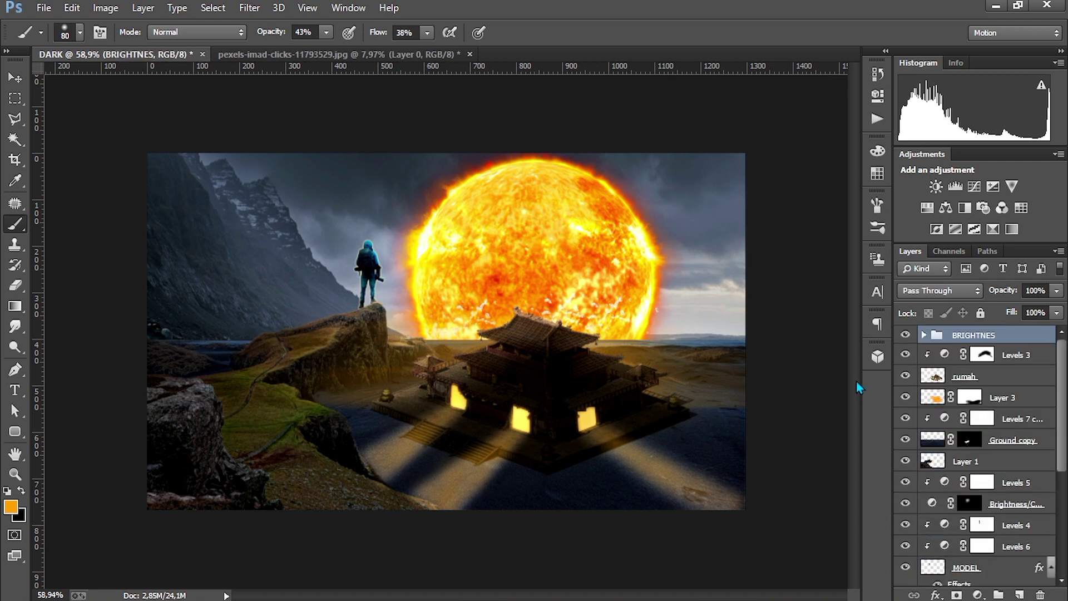
left_click(932, 375)
left_click(932, 376, "ctrl")
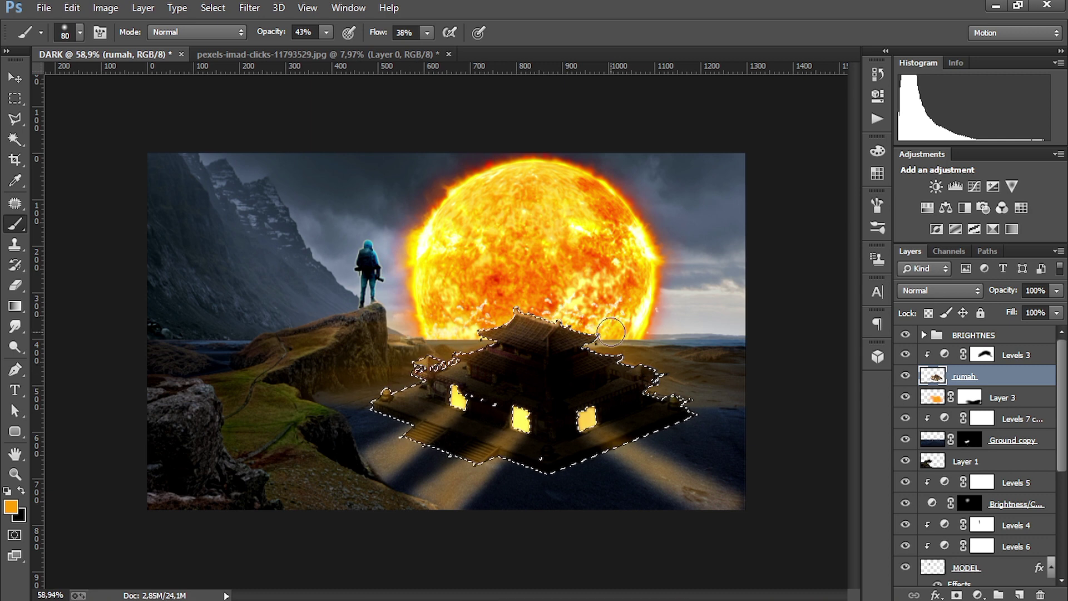
key("ctrl+alt+z")
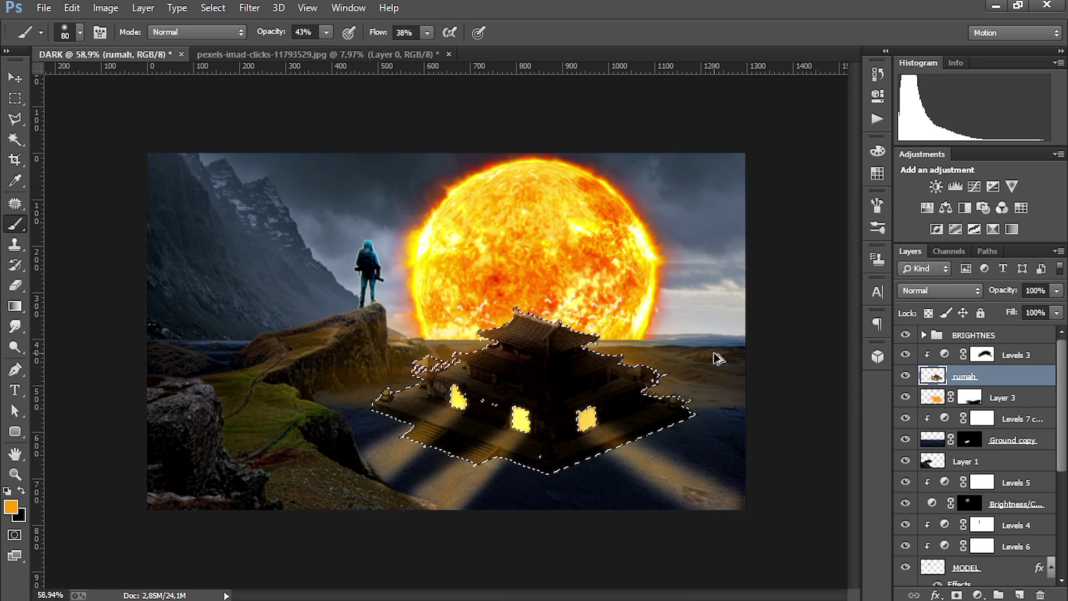
key("ctrl+alt+z")
Step: Paint orange light on a new layer clipped to the temple at 80% opacity and 92% fill, and refine it with a mask
left_click(933, 377, "ctrl")
left_click(968, 376)
left_click(1019, 594)
key("ctrl+alt+g")
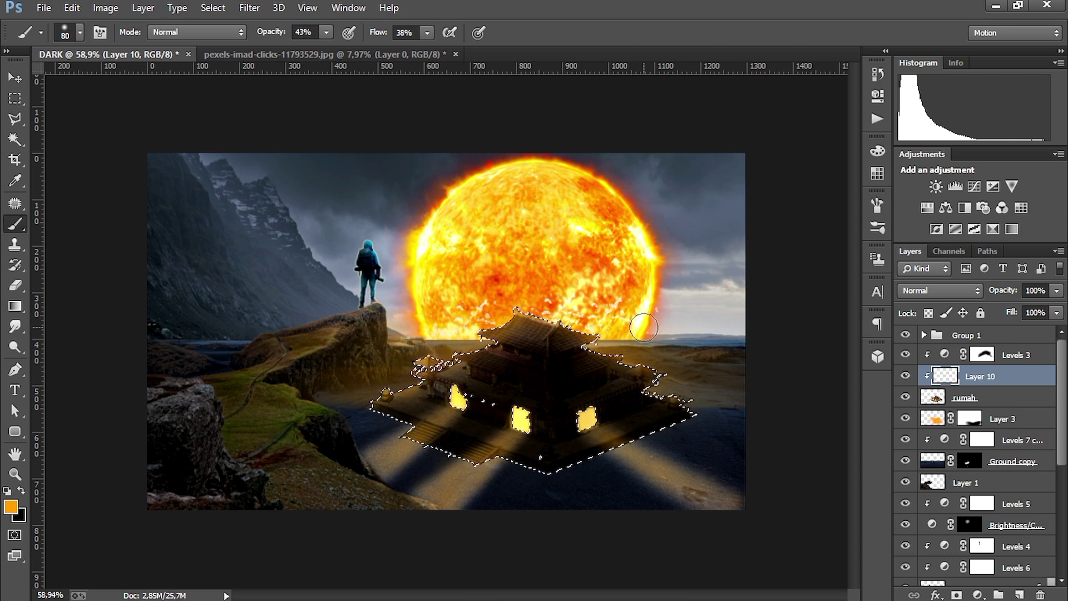
key("ctrl+d")
left_click(249, 8)
left_click(489, 266)
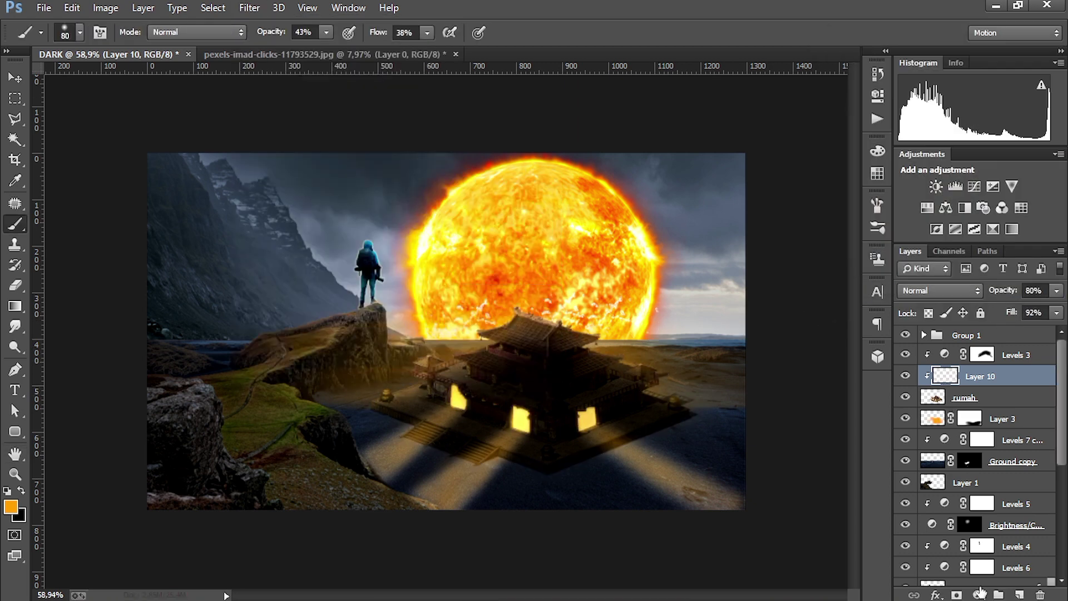
left_click(956, 594)
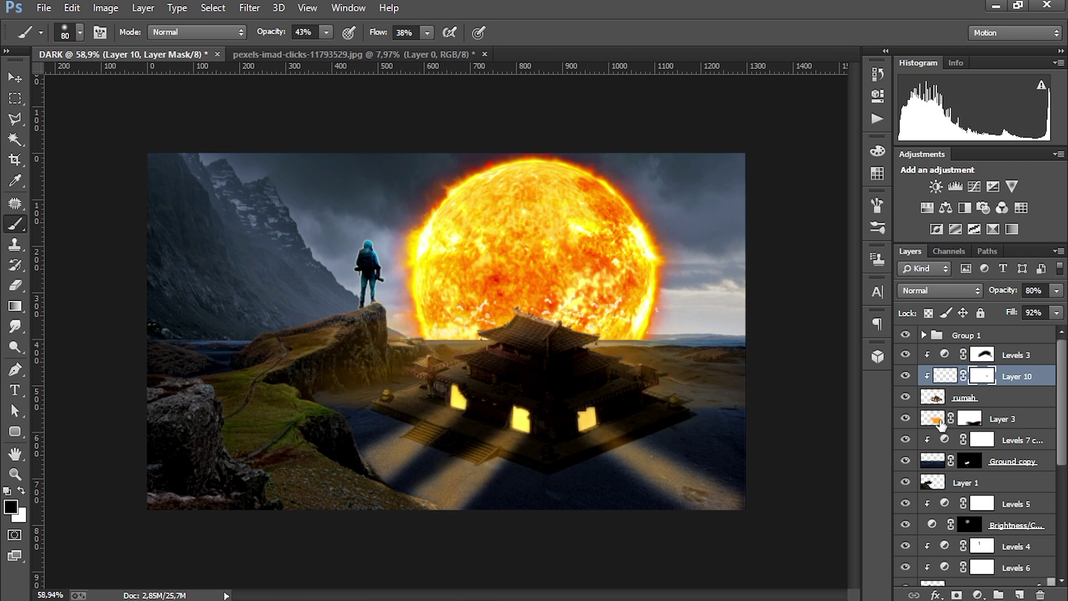
Step: Touch up the orange ground glow on Layer 3, masking it around the headland and painting toward the horizon
left_click(933, 418)
left_click(349, 414, "alt")
key("ctrl+backslash")
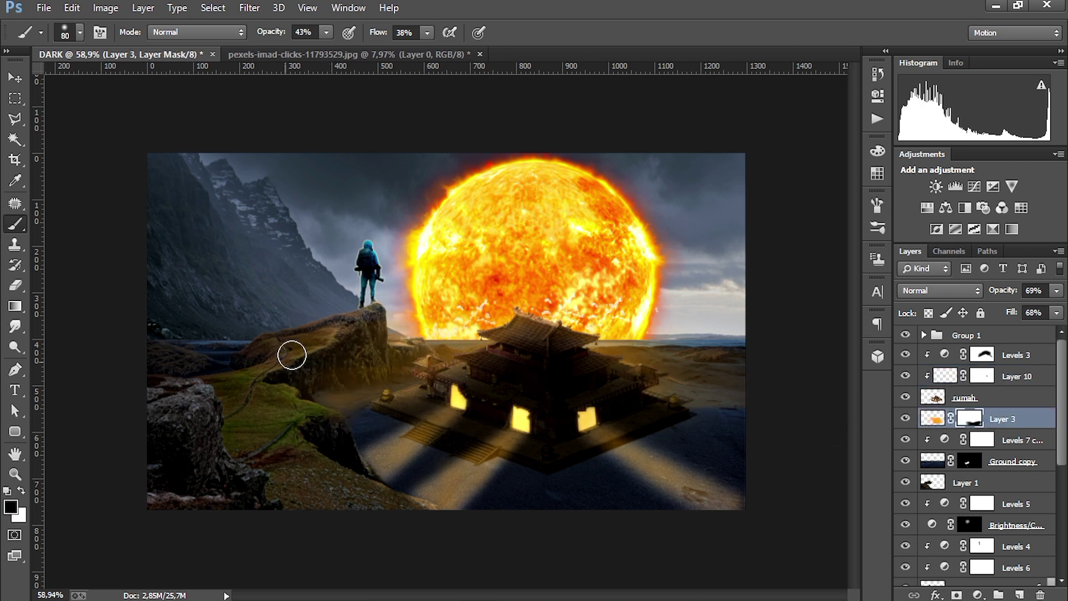
key("ctrl+2")
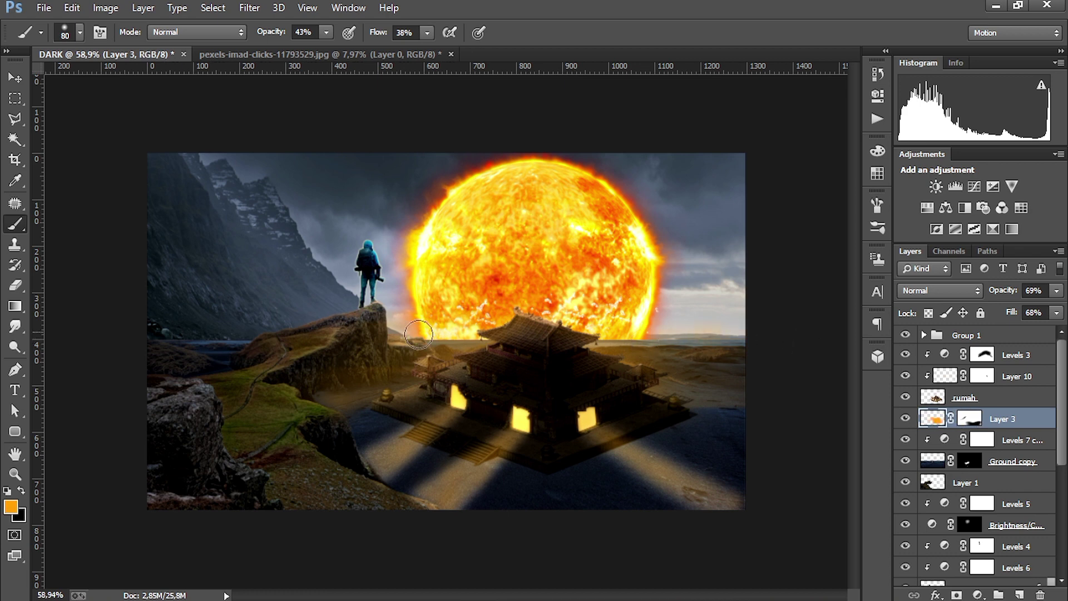
Step: Rename the rock layer Batu and darken it with a clipped Levels adjustment, masking the sunlit edges with a full-opacity brush
key("v")
scroll(1048, 450, "down", 3)
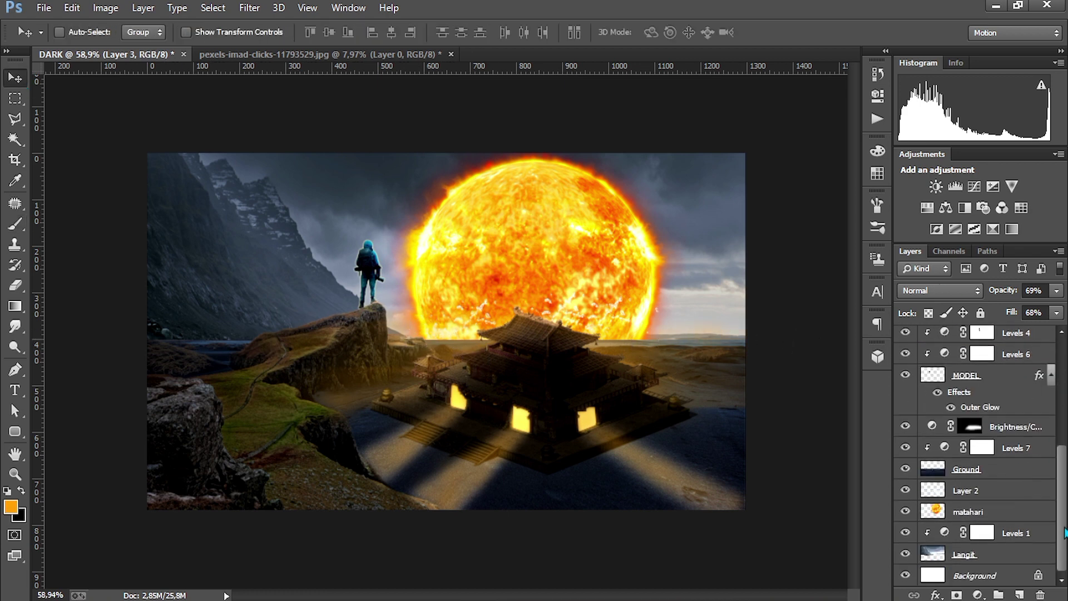
left_click(962, 411)
left_click(955, 186)
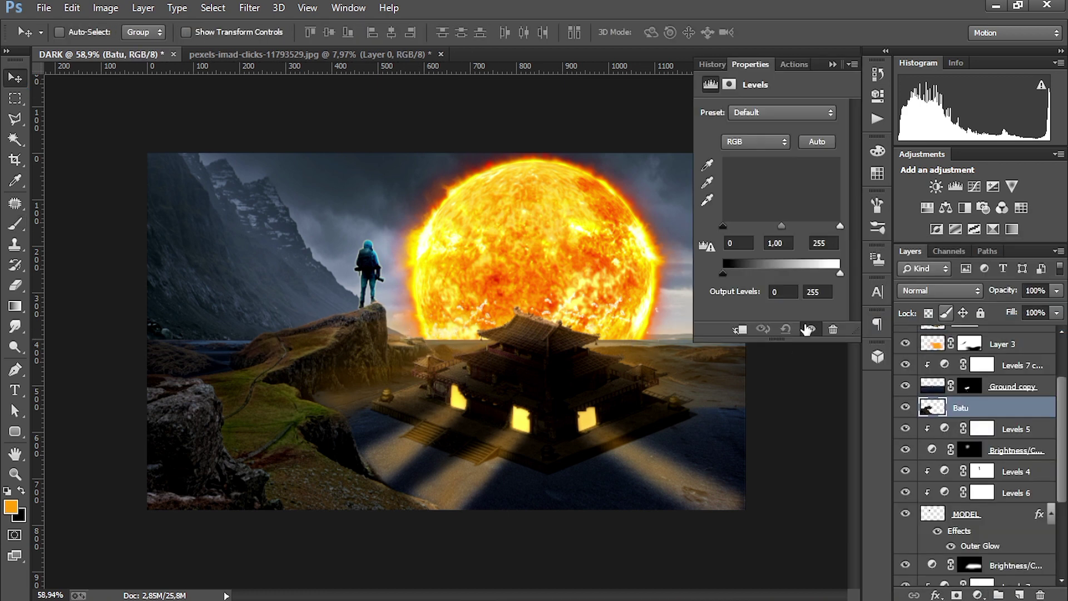
left_click_drag(845, 278, 811, 278)
left_click(17, 239)
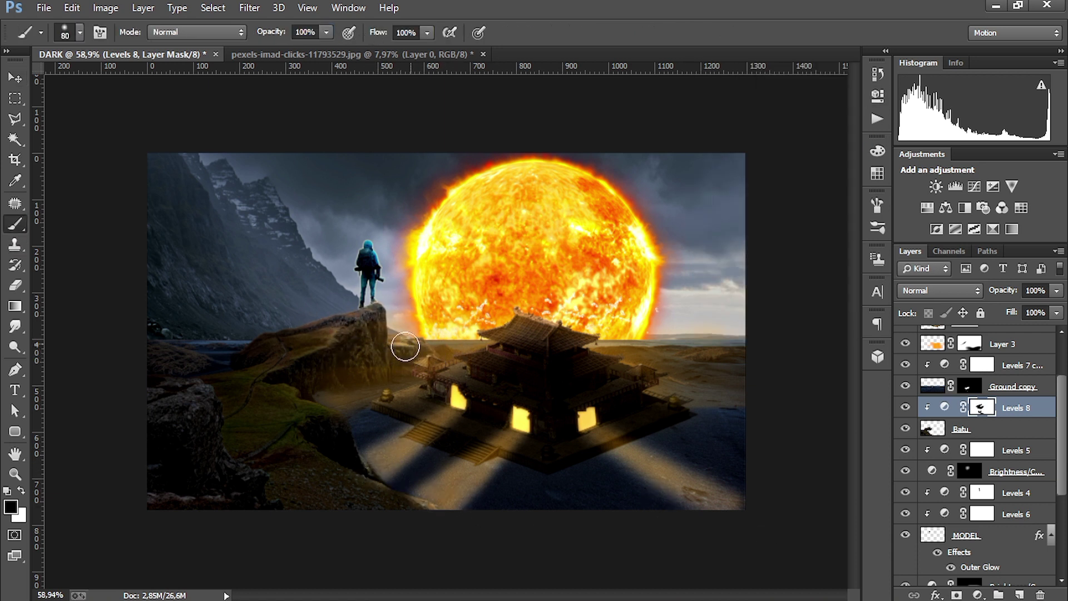
Step: Touch up the orange glow on Layer 3 at the ground beside the temple, using a brush at 29% opacity and 41% flow
left_click(15, 77)
left_click(519, 262, "ctrl")
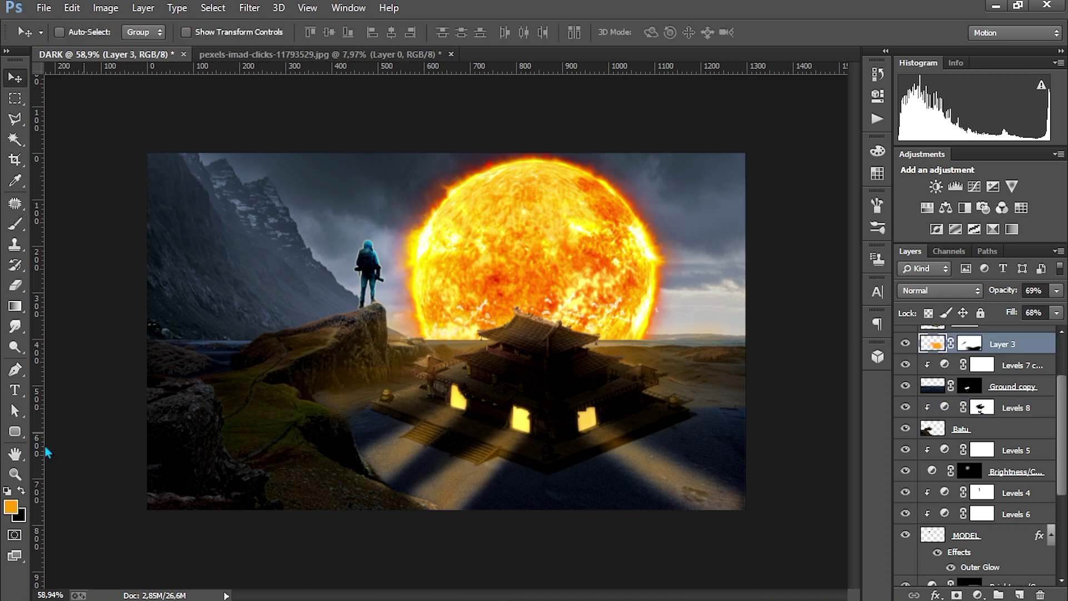
key("b")
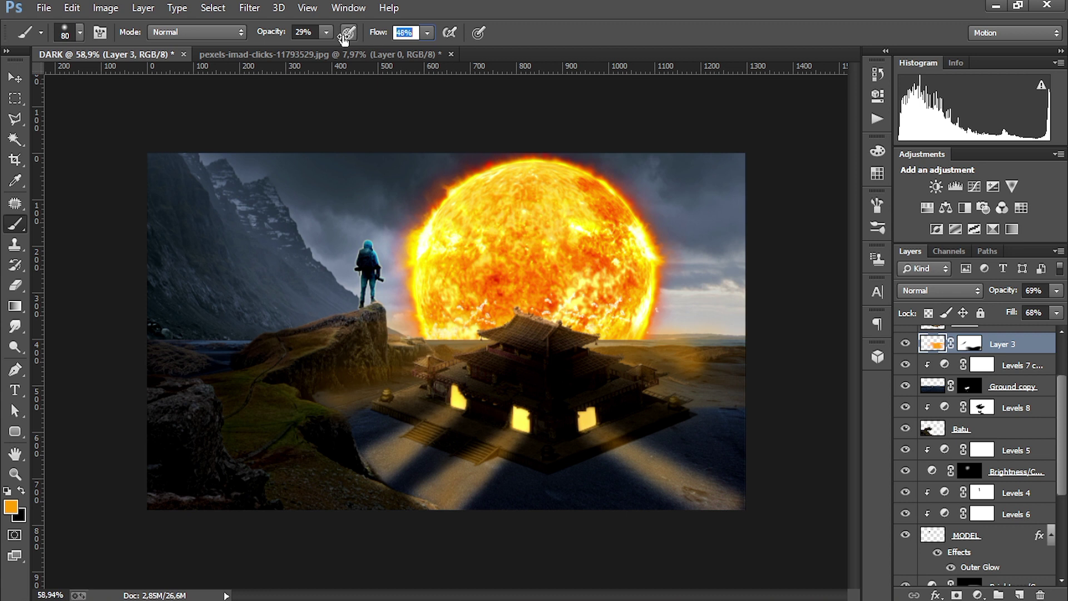
left_click_drag(689, 391, 740, 362)
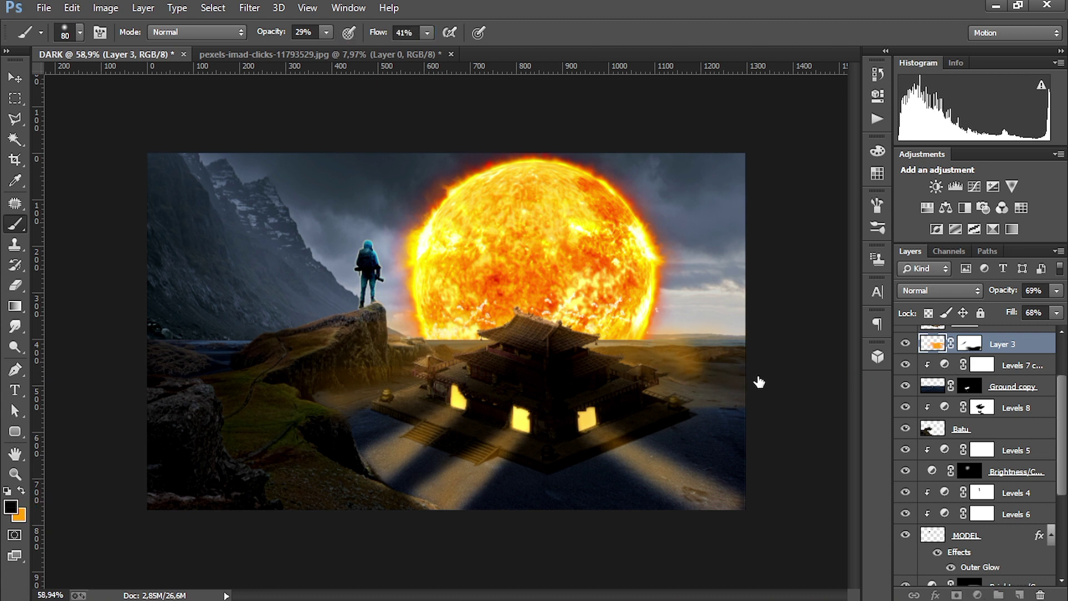
key("ctrl+backslash")
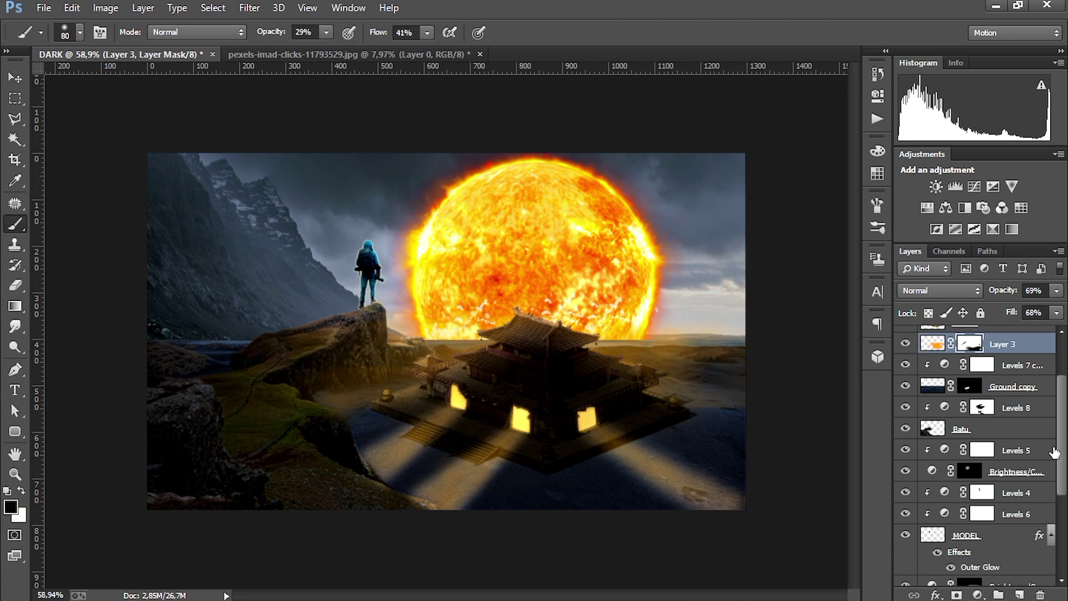
Step: Delete the Levels 6, Levels 4, Brightness/Contrast and Levels 5 adjustment layers above the MODEL layer
scroll(1052, 452, "down", 3)
scroll(1045, 445, "up", 4)
scroll(1029, 440, "down", 5)
left_click(1015, 431)
left_click(1015, 412, "shift")
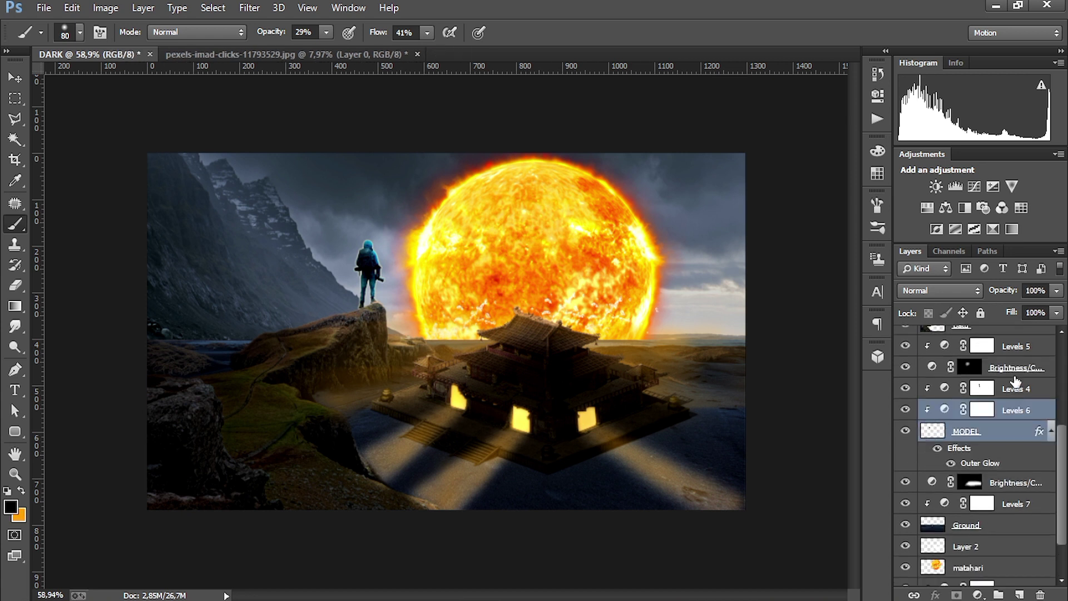
left_click(1011, 349, "shift")
left_click(1015, 410)
key("Delete")
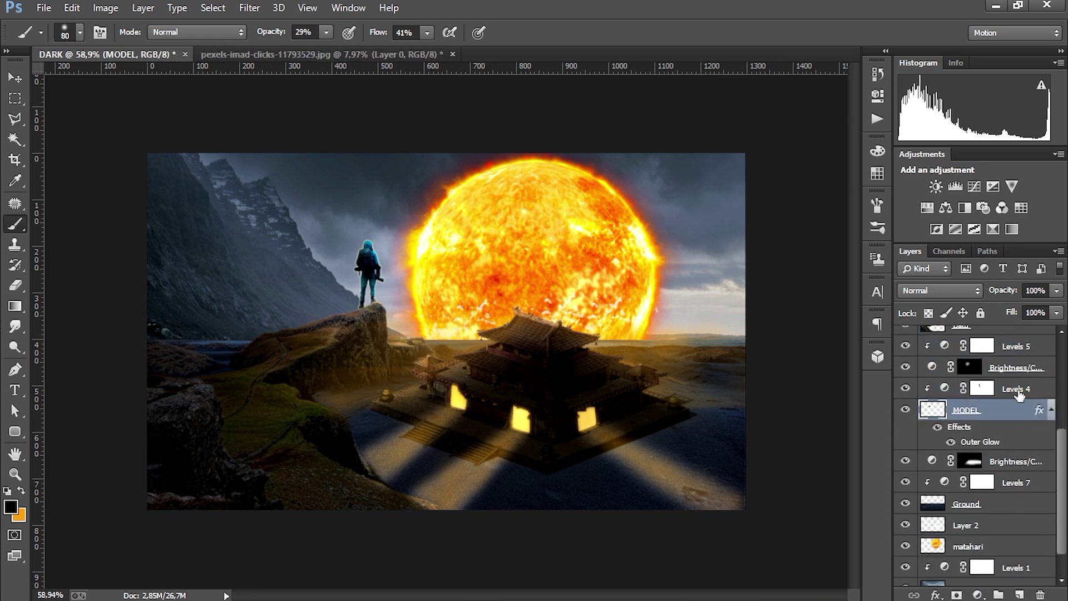
left_click(1012, 388)
key("Delete")
left_click(1012, 367)
key("Delete")
left_click(1006, 354)
key("Delete")
Step: Duplicate the MODEL layer and transform the copy downward from the hiker's feet over the rock as a slanted cast shadow
key("ctrl+j")
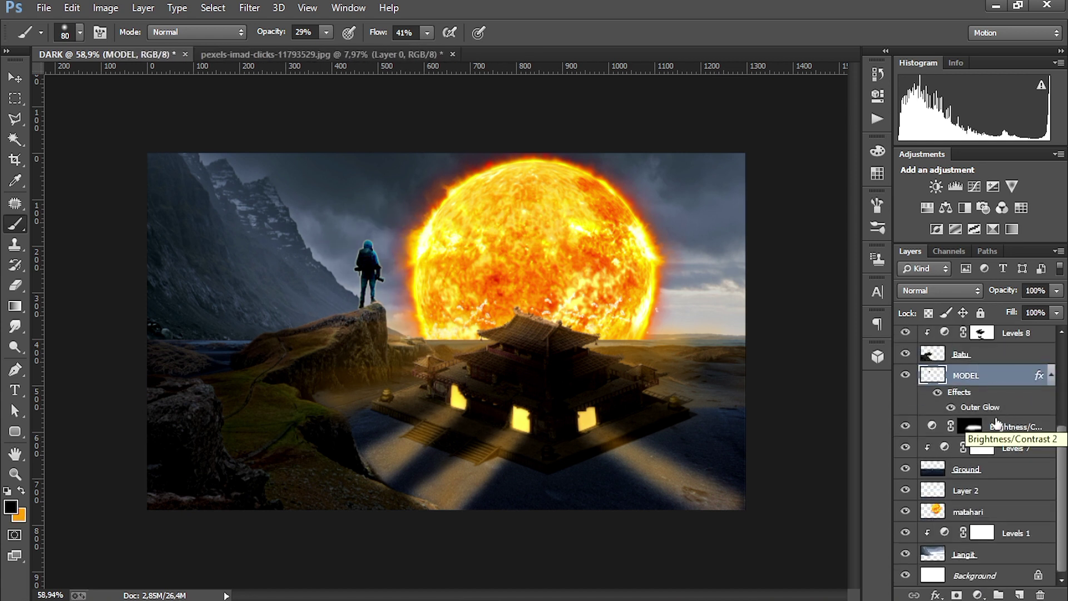
key("ctrl+t")
right_click(354, 266)
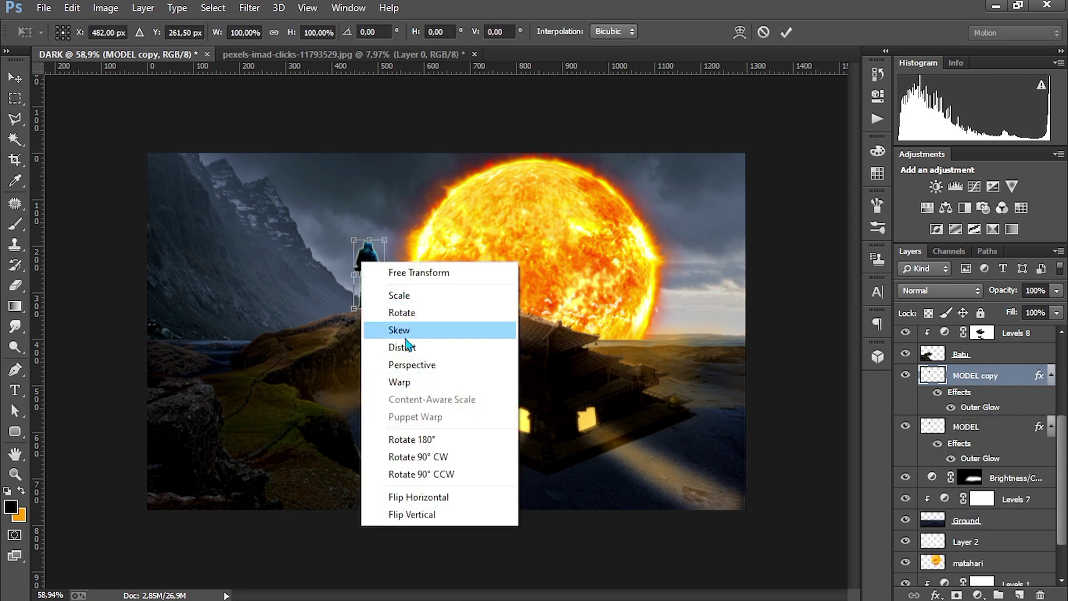
left_click(406, 333)
left_click_drag(369, 241, 347, 384)
key("Return")
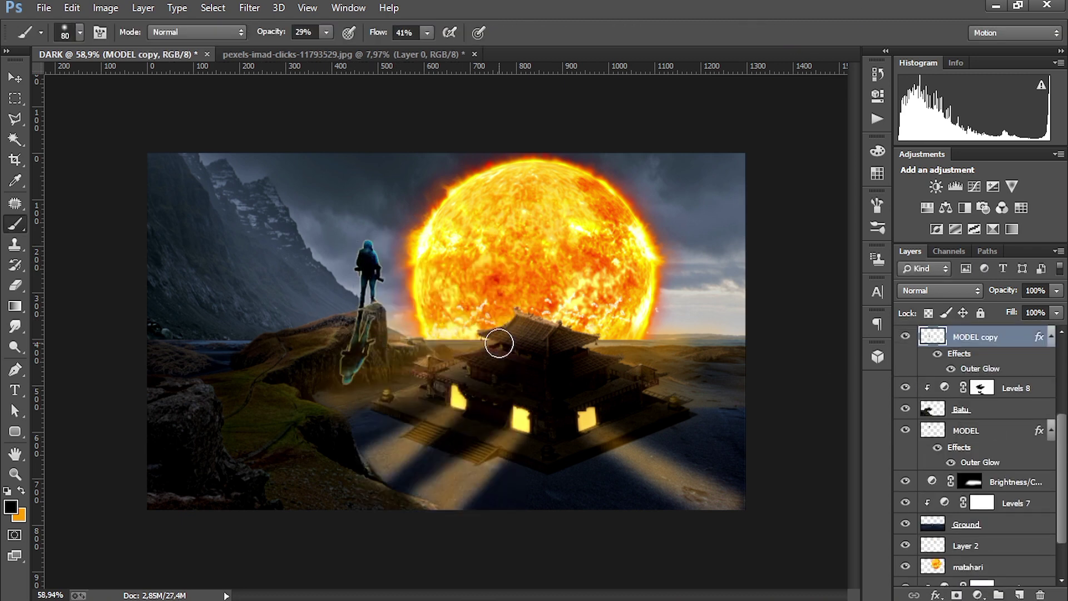
Step: Switch off Outer Glow on MODEL copy and apply a black Color Overlay
right_click(983, 375)
left_click(723, 115)
left_click(640, 359)
left_click(643, 308)
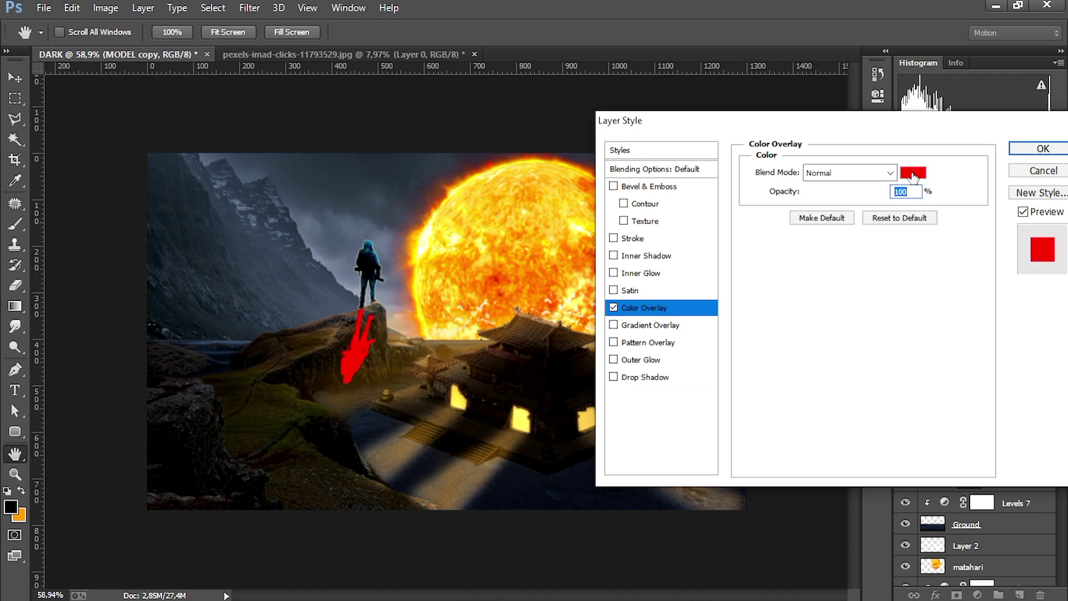
left_click(913, 172)
left_click(723, 276)
key("Return")
key("Return")
key("b")
key("v")
key("ctrl+t")
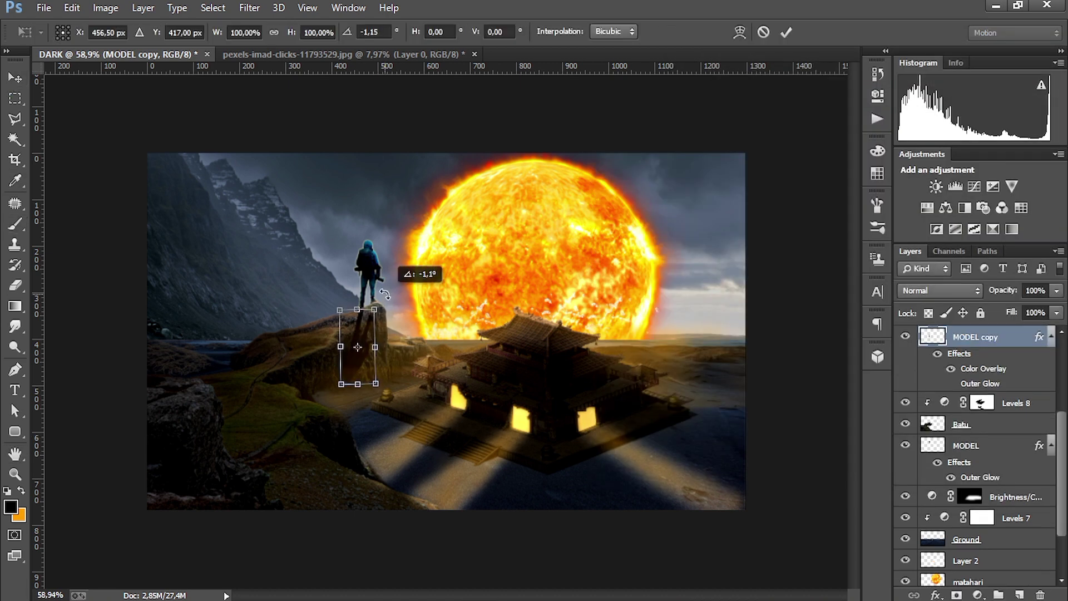
right_click(368, 324)
left_click(411, 445)
right_click(376, 325)
key("Escape")
Step: Puppet-warp the shadow with pins at its feet and head so it meets the hiker's feet
left_click(44, 7)
left_click(71, 7)
left_click(100, 244)
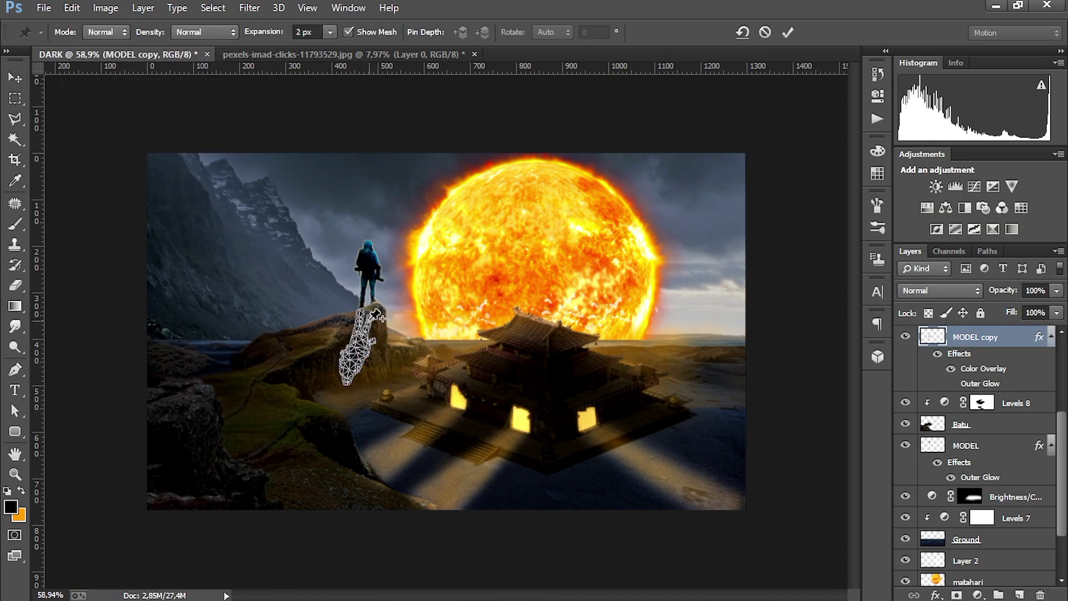
left_click(362, 310)
left_click(346, 383)
left_click_drag(371, 305, 380, 318)
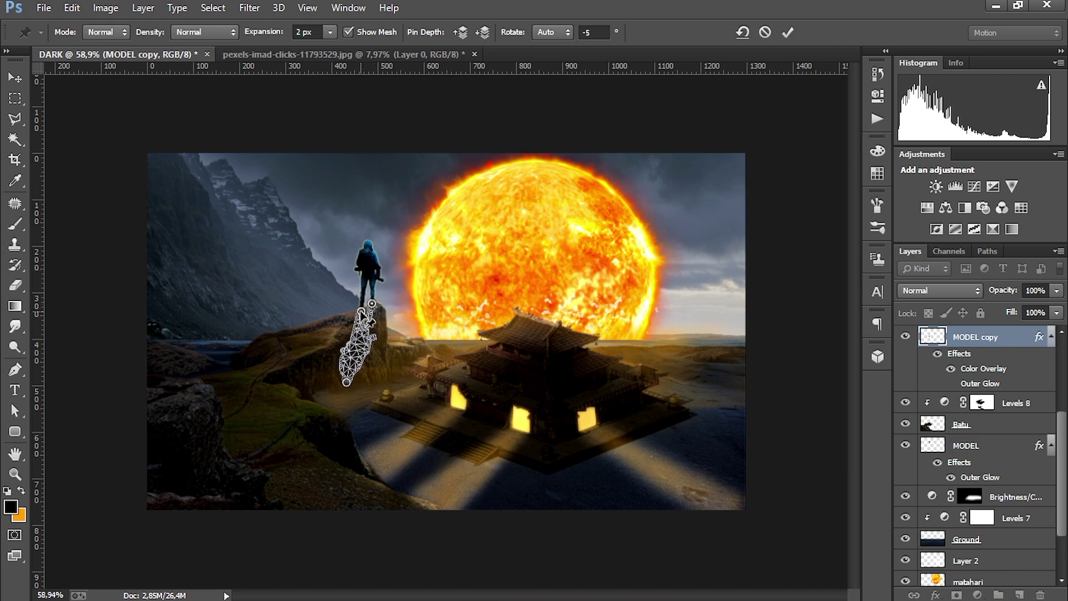
left_click_drag(353, 390, 349, 388)
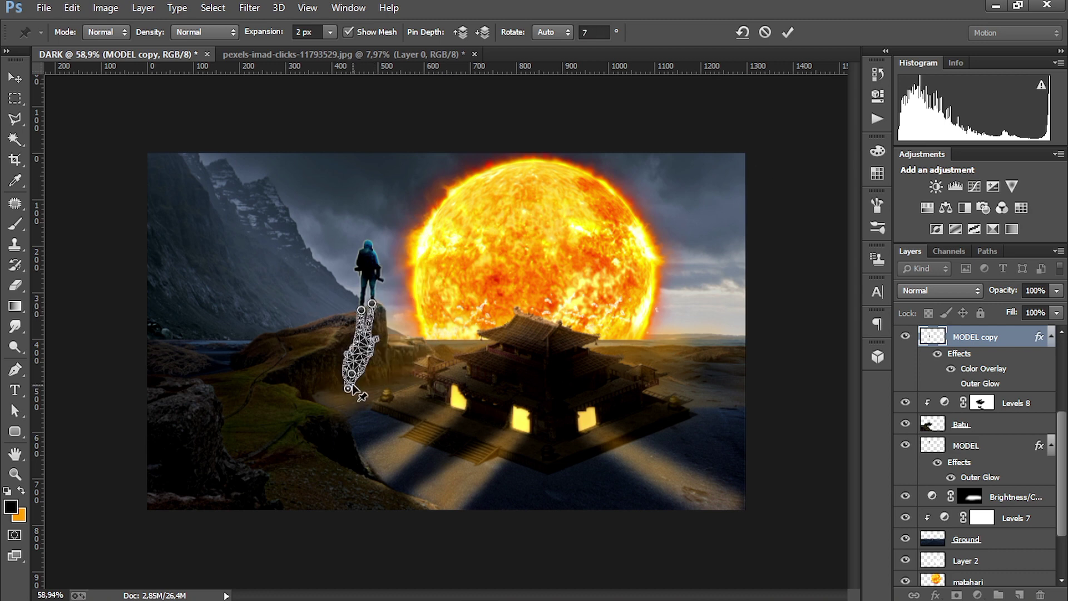
left_click(787, 32)
Step: Refine the shadow's legs with a second Puppet Warp and lower the MODEL copy layer's opacity to 73%
left_click(72, 7)
left_click(94, 226)
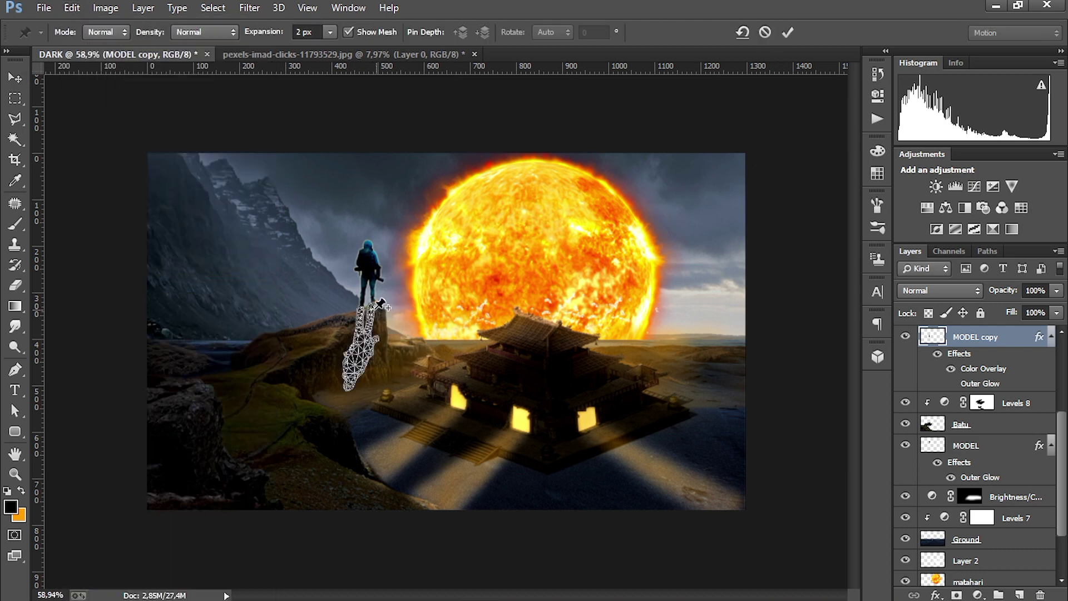
left_click_drag(383, 319, 380, 305)
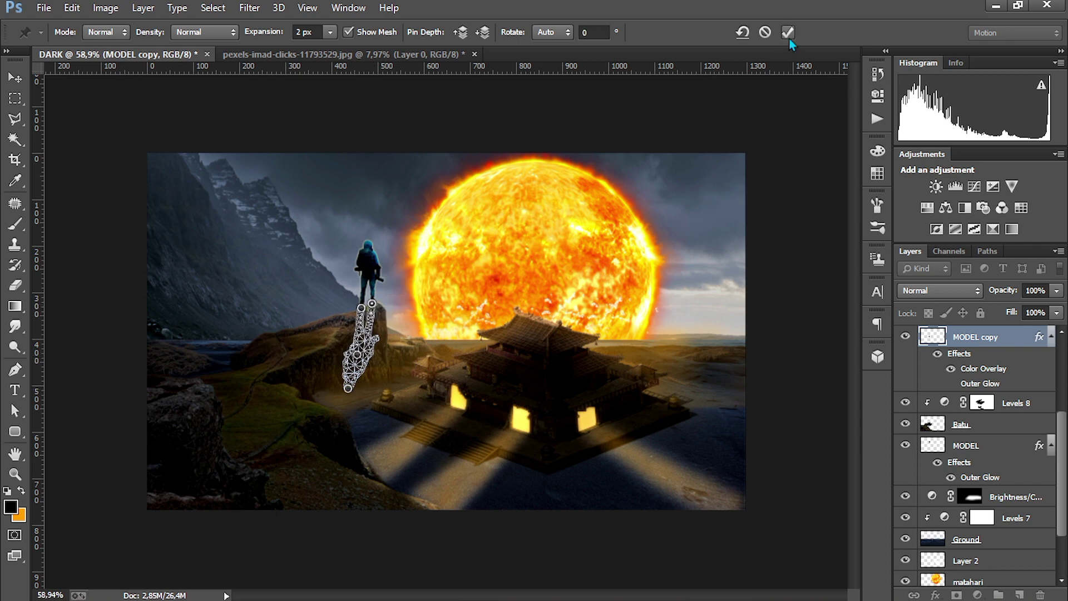
left_click(787, 32)
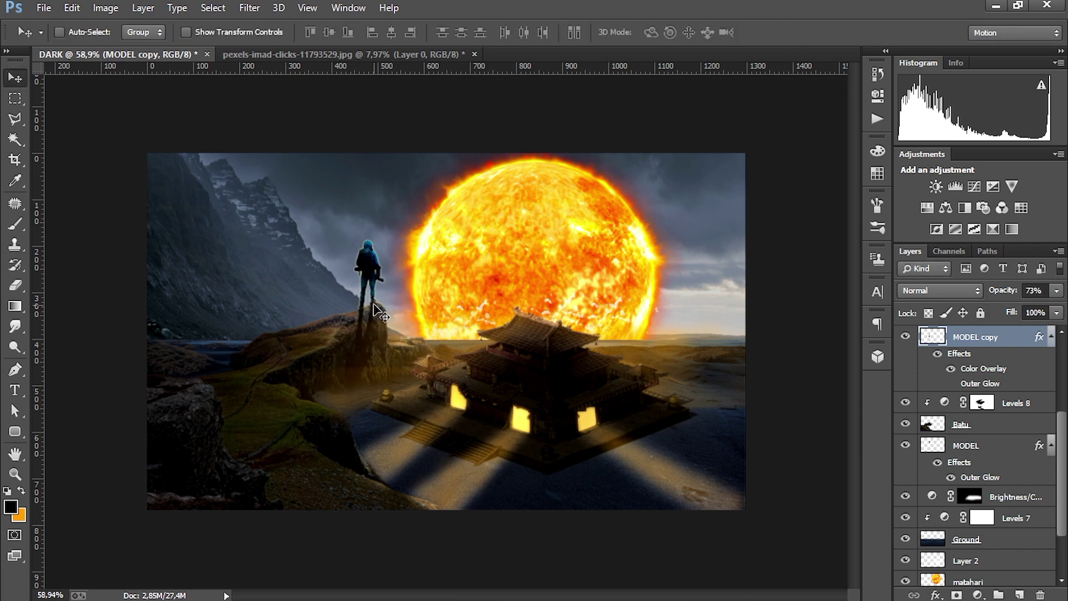
Step: Soften the hiker's shadow on MODEL copy with a Gaussian Blur
scroll(373, 304, "up", 4)
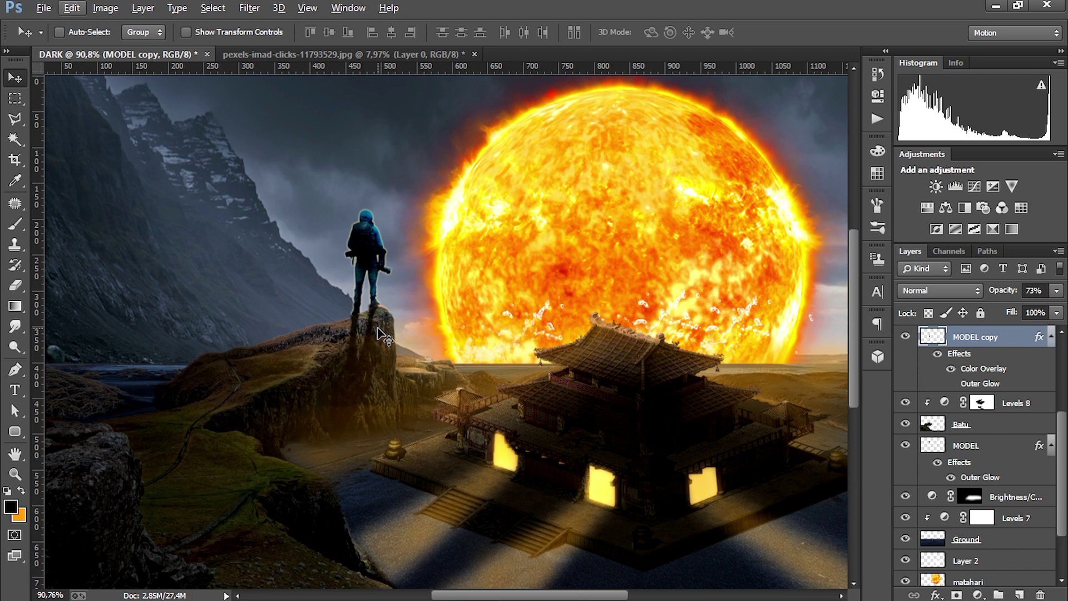
scroll(383, 335, "down", 3)
key("ctrl+alt+f")
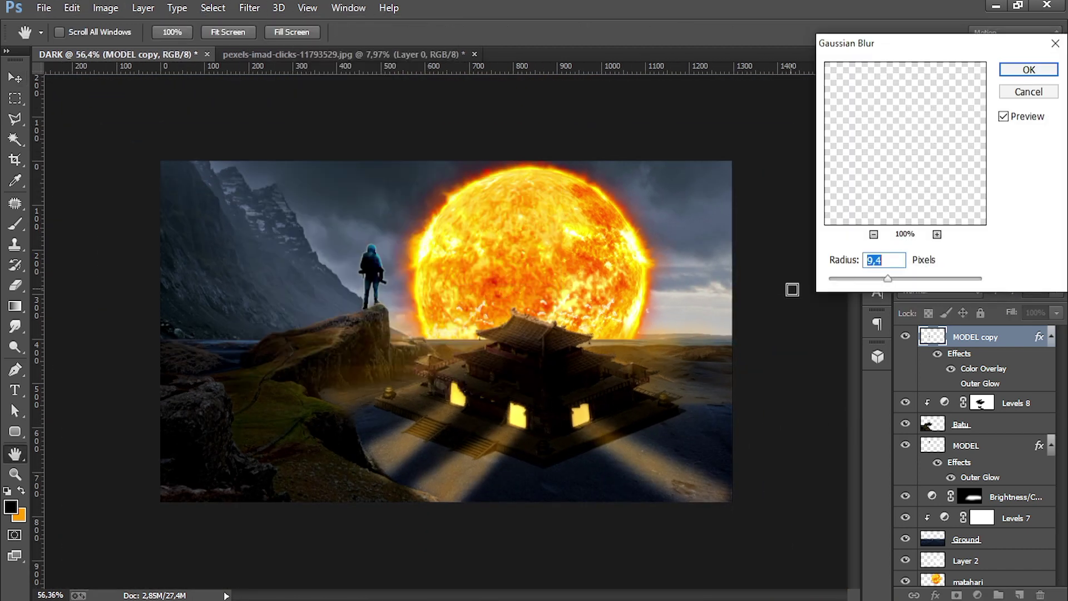
left_click(1013, 74)
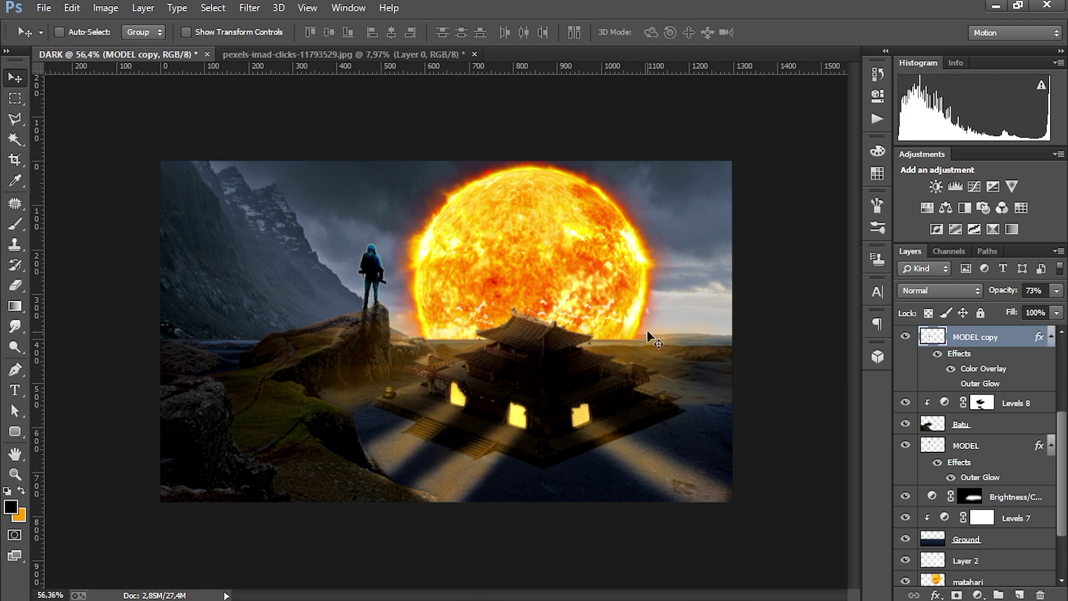
Step: Place the lava texture photo above Levels 8 in the image's lower-left corner and rename its layer Lahar
scroll(956, 390, "up", 3)
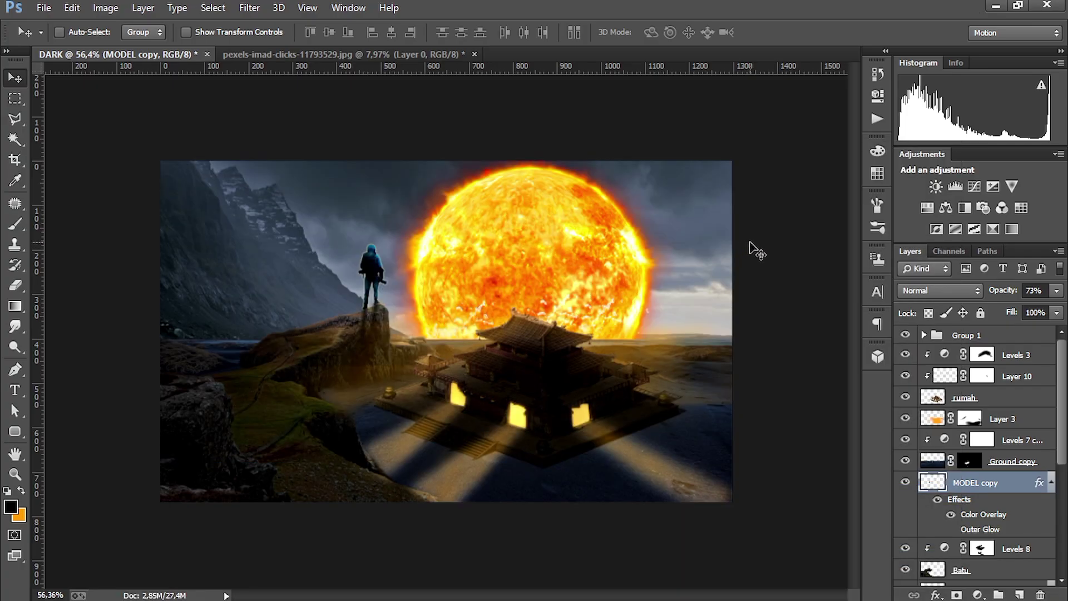
scroll(973, 417, "down", 2)
left_click(981, 457)
left_click(72, 8)
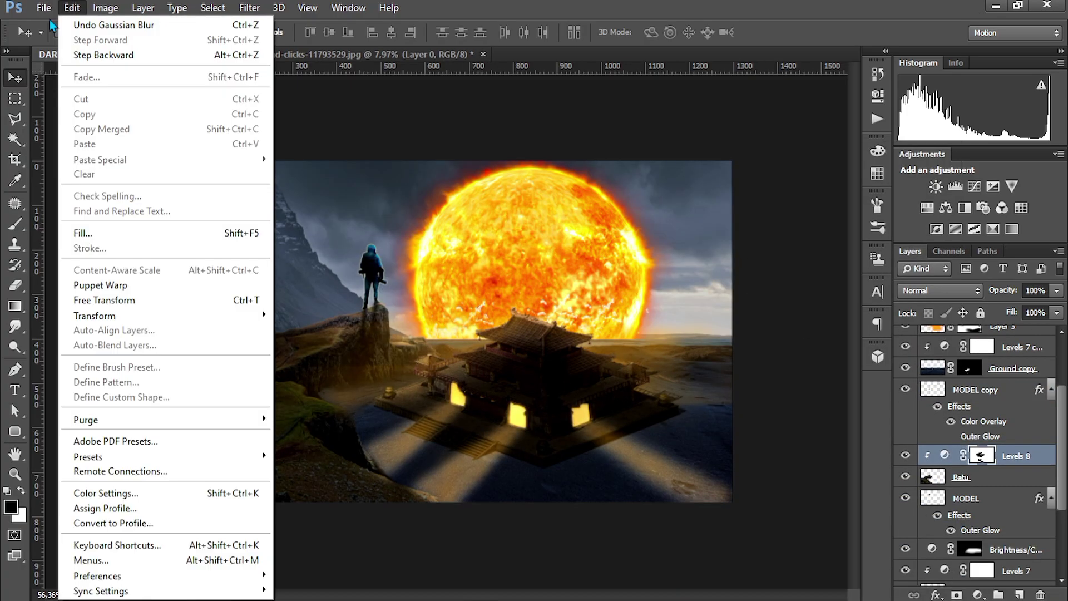
left_click(61, 234)
left_click(386, 348)
left_click_drag(506, 326, 301, 367)
key("Return")
right_click(995, 456)
double_click(996, 456)
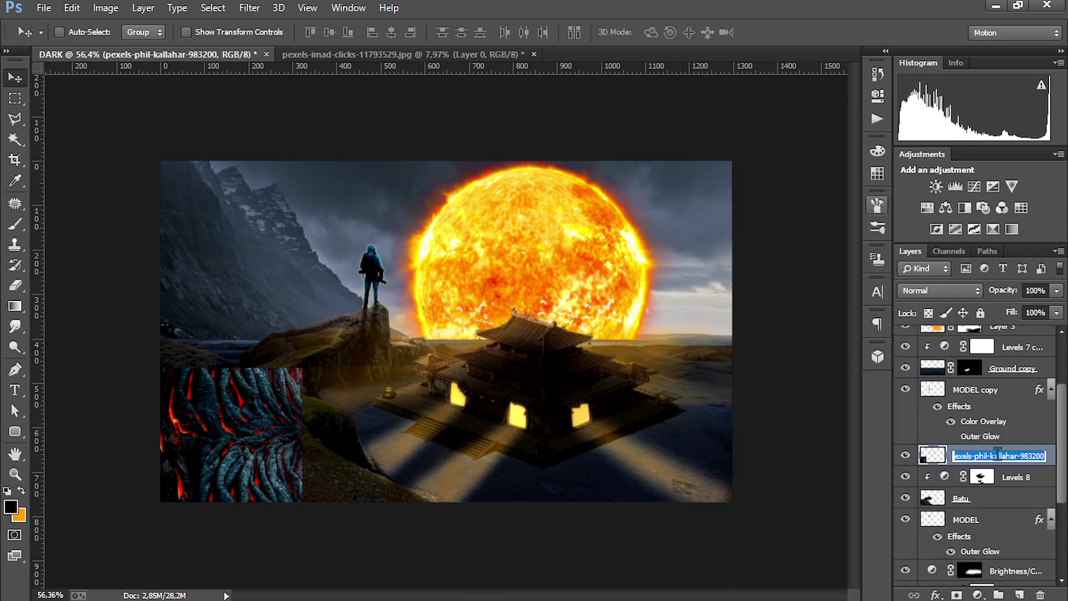
type("Lahar")
key("Return")
Step: Add a black mask to Lahar and paint in lava cracks over the lower-left rocks with a white brush at 29% opacity
left_click(956, 593, "alt")
key("b")
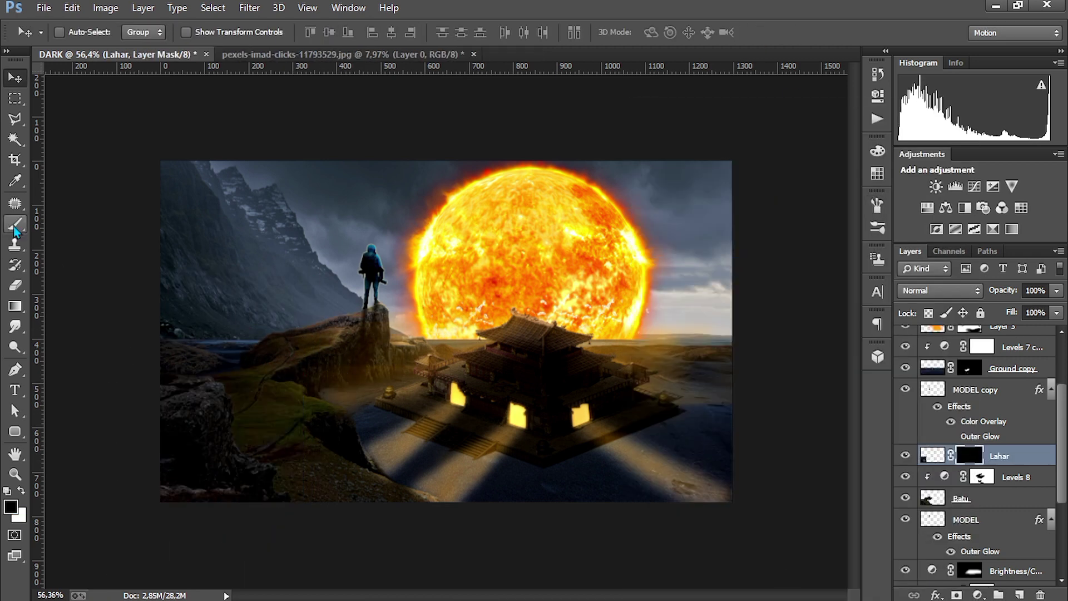
key("d")
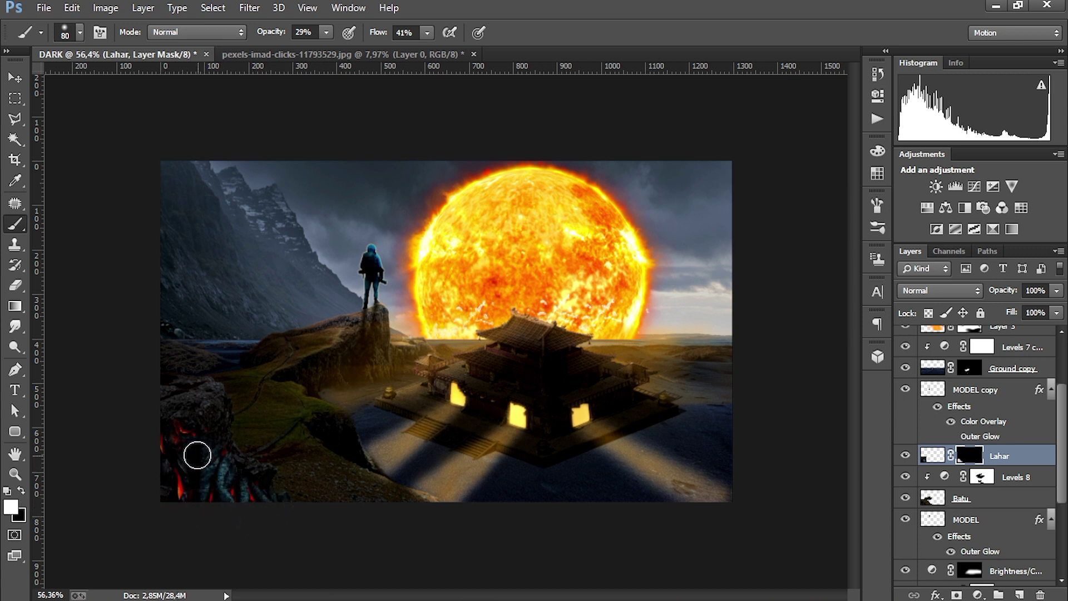
key("v")
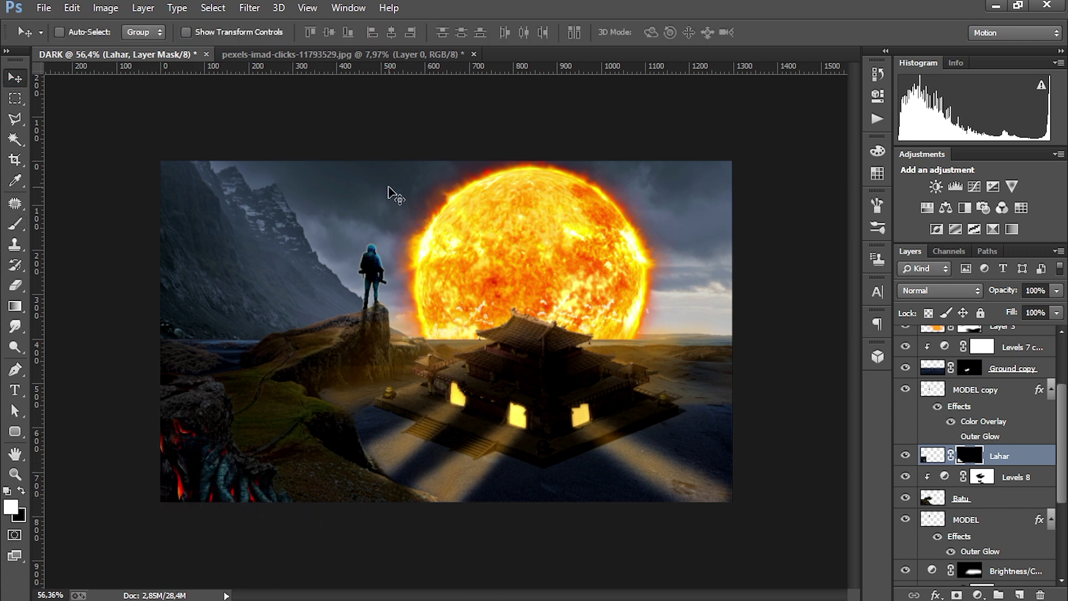
Step: Place Rumput.png above Group 1 and position the grass along the lower-right edge of the image
scroll(560, 341, "up", 1)
left_click_drag(1061, 411, 1059, 356)
key("b")
left_click(44, 7)
left_click(129, 215)
scroll(323, 239, "down", 2)
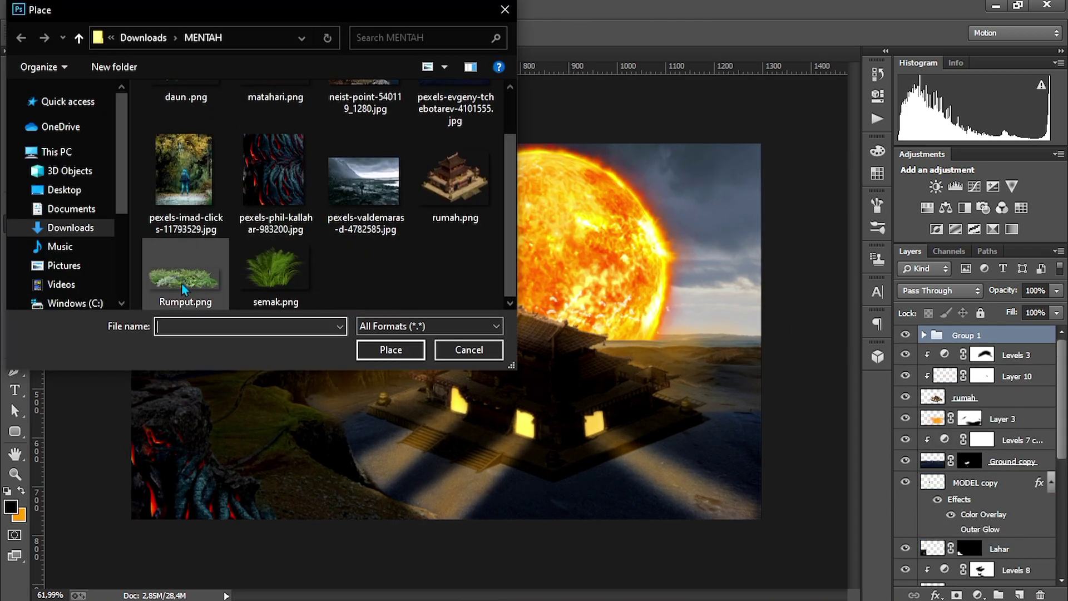
double_click(208, 389)
left_click_drag(518, 359, 708, 530)
left_click_drag(732, 489, 726, 475)
key("Return")
Step: Duplicate the Rumput grass, rasterize both layers, spread the grass across the bottom edge and merge them into one layer
key("ctrl+j")
left_click(583, 512)
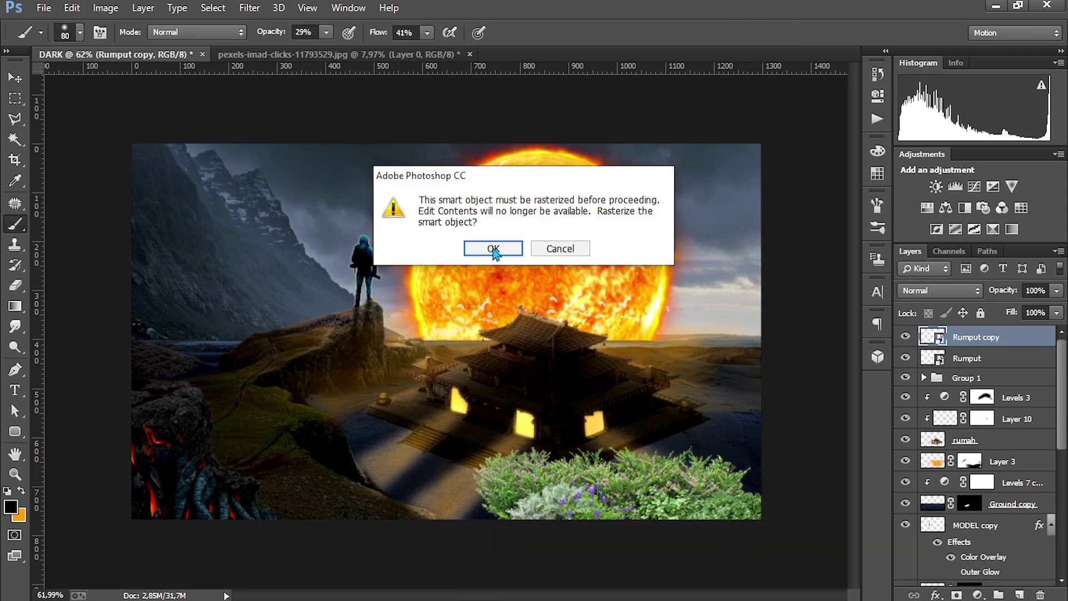
left_click(560, 246)
right_click(973, 357)
key("Escape")
key("v")
key("shift+Left")
key("shift+Left")
key("shift+Left")
key("shift+Left")
key("shift+Left")
key("shift+Left")
key("shift+Left")
key("shift+Left")
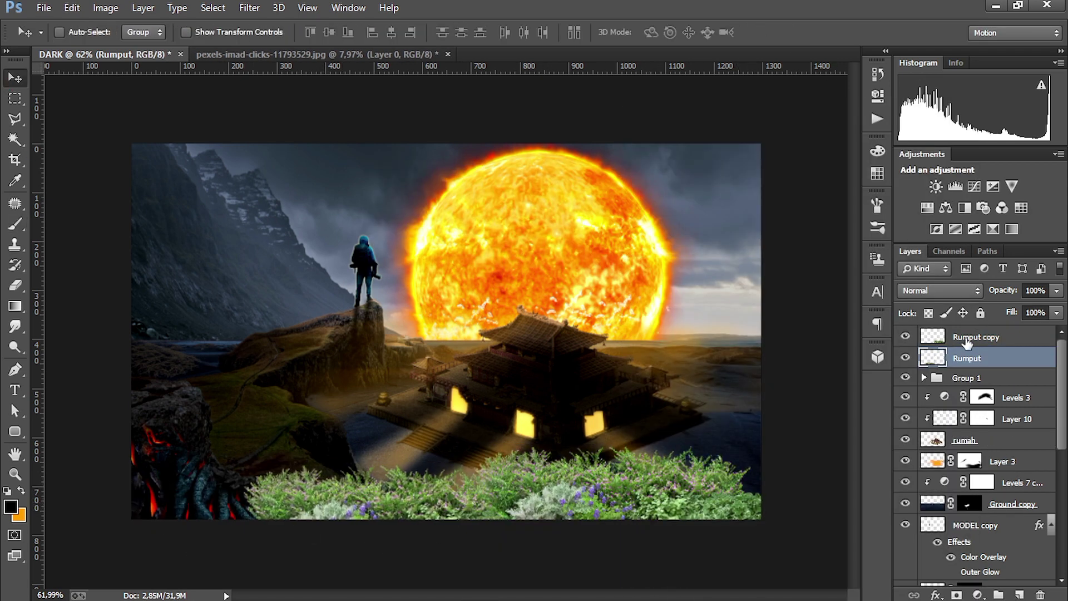
key("ctrl+e")
Step: Darken the Rumput grass with a clipped Levels adjustment, lowering the output white level and the midtones
left_click(977, 594)
left_click(1001, 295)
left_click(739, 329)
left_click_drag(840, 273, 808, 273)
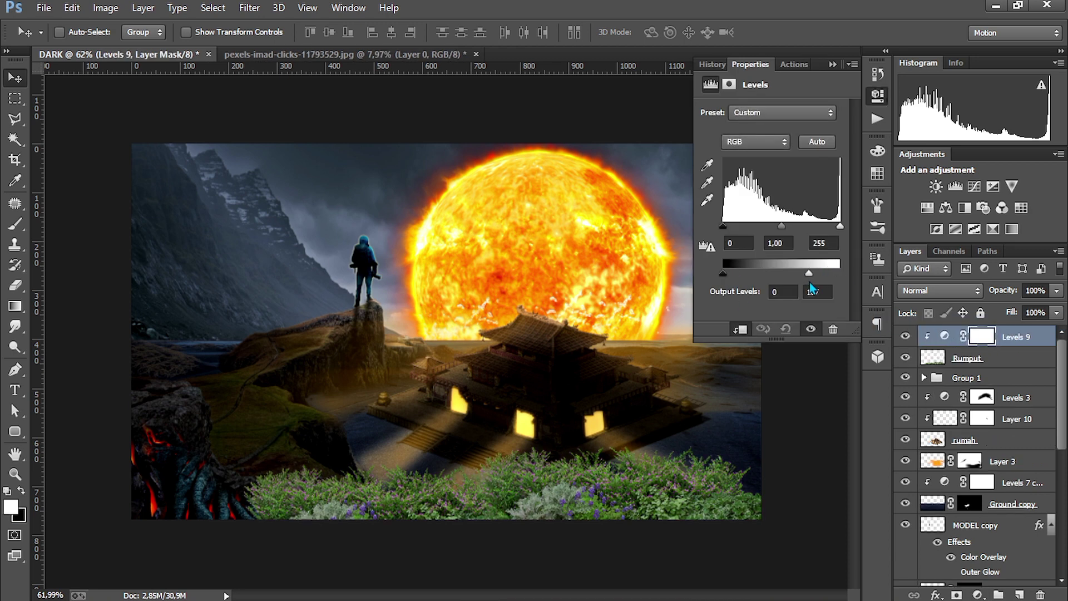
left_click_drag(780, 226, 797, 225)
left_click(563, 186)
Step: Place semak.png above Levels 9 and position the fern in the lower-right corner of the image
left_click(44, 8)
left_click(62, 209)
scroll(306, 248, "down", 2)
left_click(270, 263)
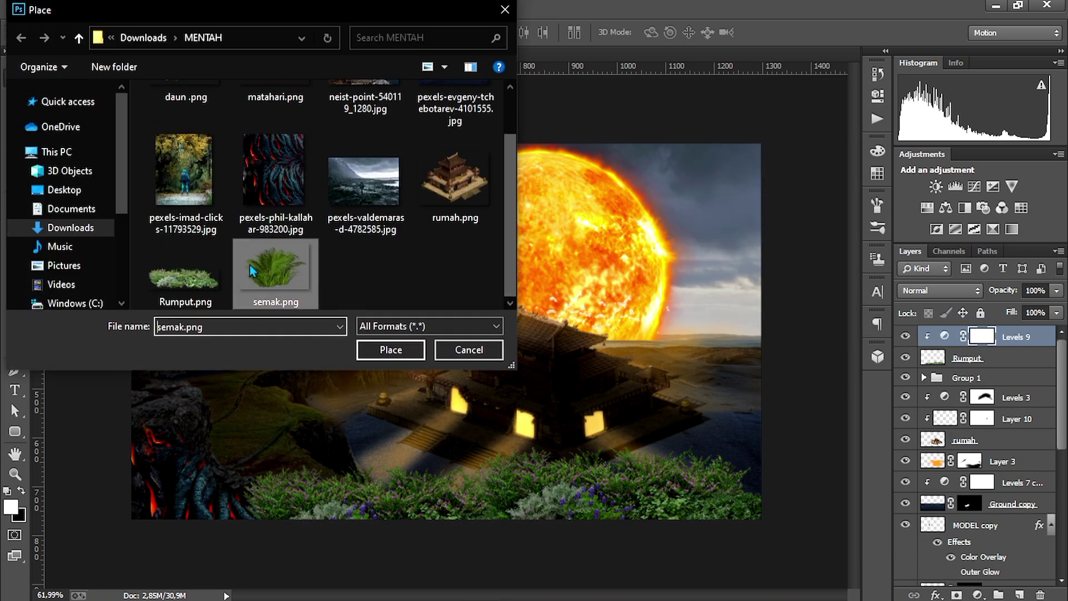
left_click(390, 348)
left_click_drag(462, 466, 762, 492)
left_click_drag(643, 420, 714, 522)
key("Return")
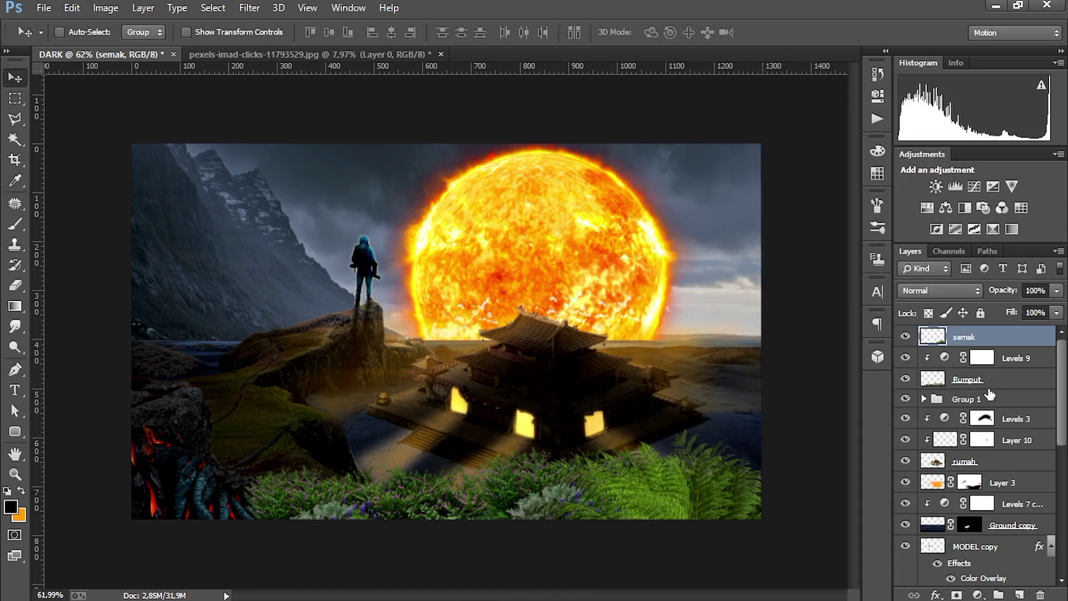
Step: Darken the semak fern with a clipped Levels adjustment and merge the adjustment into its layer
left_click(955, 186)
left_click(812, 287)
left_click(877, 95)
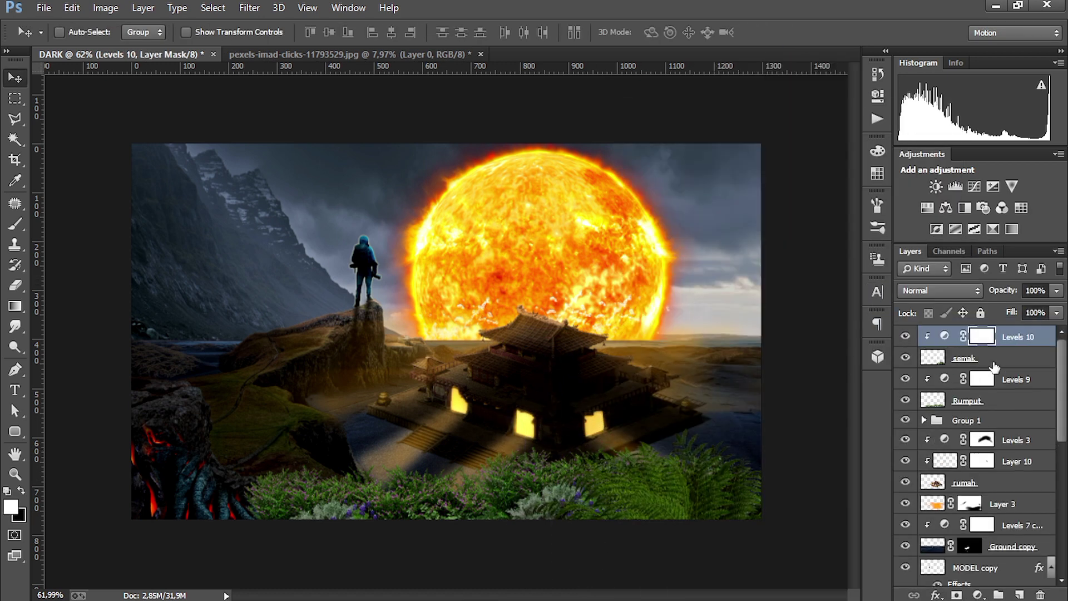
key("ctrl+e")
Step: Copy the darkened fern twice along the bottom edge of the image and merge the copies into the semak layer
left_click_drag(440, 503, 565, 515)
left_click_drag(473, 512, 376, 498)
key("ctrl+e")
key("ctrl+e")
Step: Place daun.png above semak, flip it, enlarge it to about 113%, rotate it about -13° and fit it in the lower-right corner
left_click(43, 8)
left_click(61, 221)
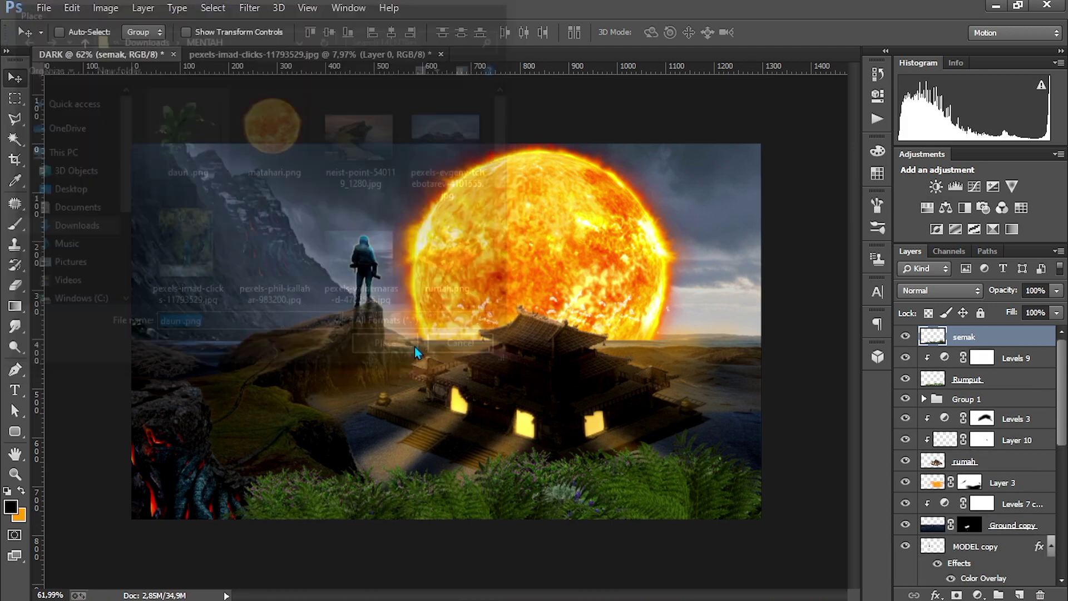
left_click(414, 346)
right_click(665, 148)
left_click(710, 369)
left_click_drag(801, 139, 785, 154)
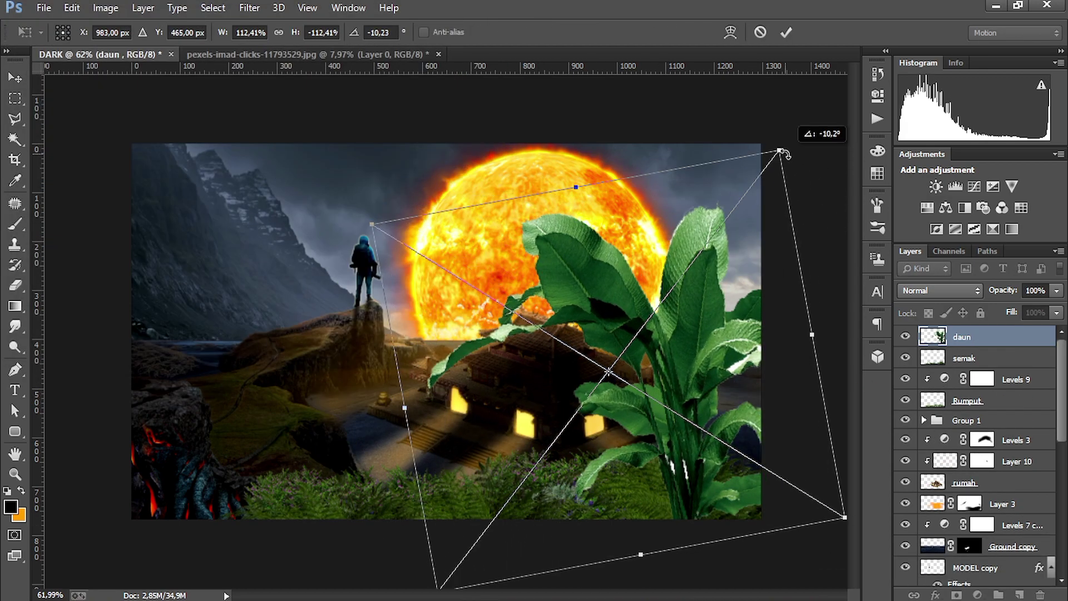
left_click_drag(612, 367, 662, 406)
left_click_drag(431, 267, 435, 254)
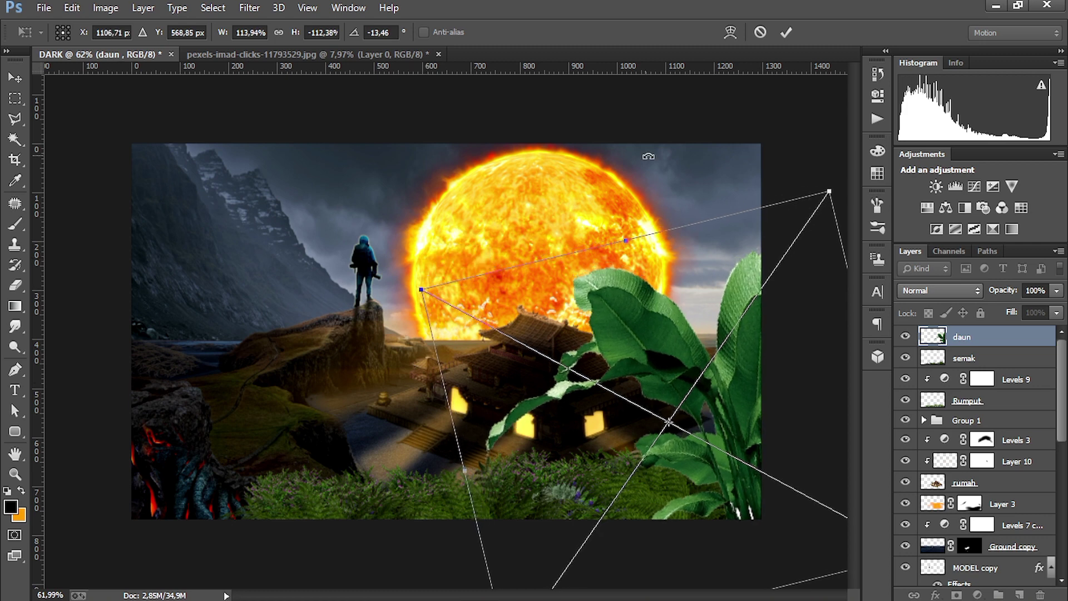
key("Return")
Step: Duplicate the daun leaf plant to the image's left edge and flip the copy horizontally
left_click_drag(745, 516, 306, 501)
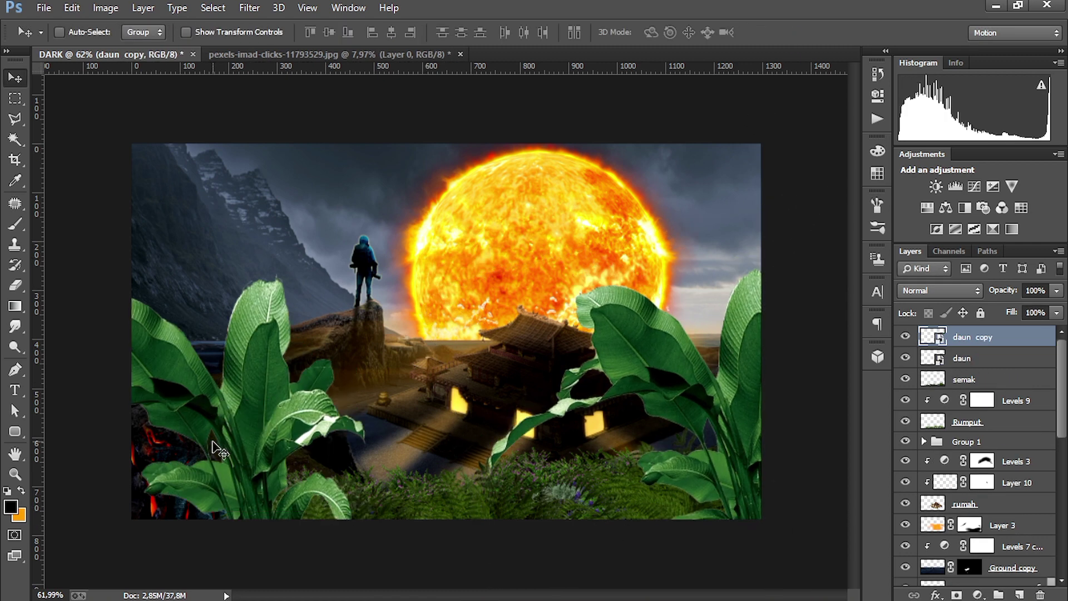
key("ctrl+t")
right_click(340, 332)
left_click(446, 560)
left_click_drag(328, 439, 352, 454)
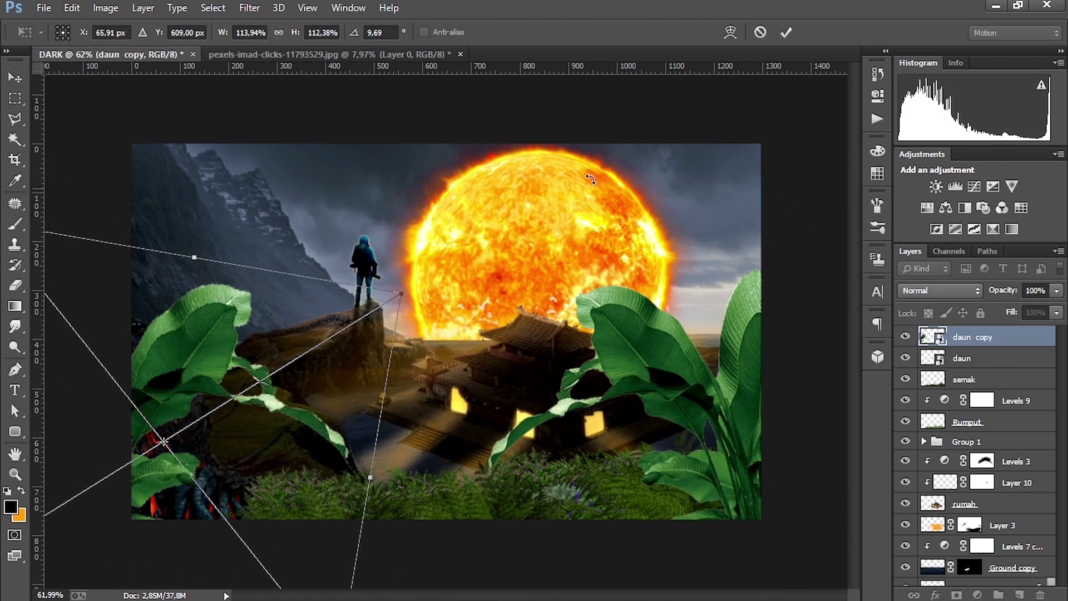
key("Return")
Step: Add two more copies of the daun leaves along the bottom of the image, one of them flipped
right_click(927, 362)
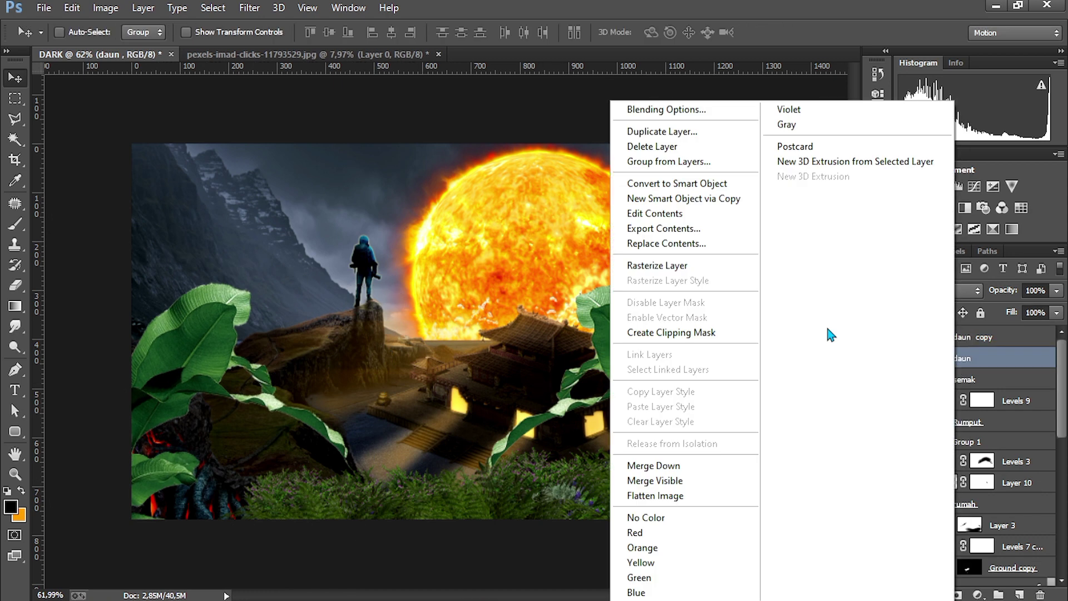
left_click(656, 202)
left_click_drag(640, 423, 617, 469)
left_click_drag(523, 445, 450, 459)
key("ctrl+t")
right_click(445, 454)
left_click(519, 423)
left_click_drag(519, 427, 782, 50)
left_click(785, 31)
Step: Merge all the leaf copies into the single daun layer
left_click(964, 337)
key("ctrl+e")
key("ctrl+e")
key("ctrl+e")
Step: Darken the daun leaves with a clipped Levels adjustment, output white 116 and midtones 0.77, and brush black on its mask along the leaf edges
left_click(955, 187)
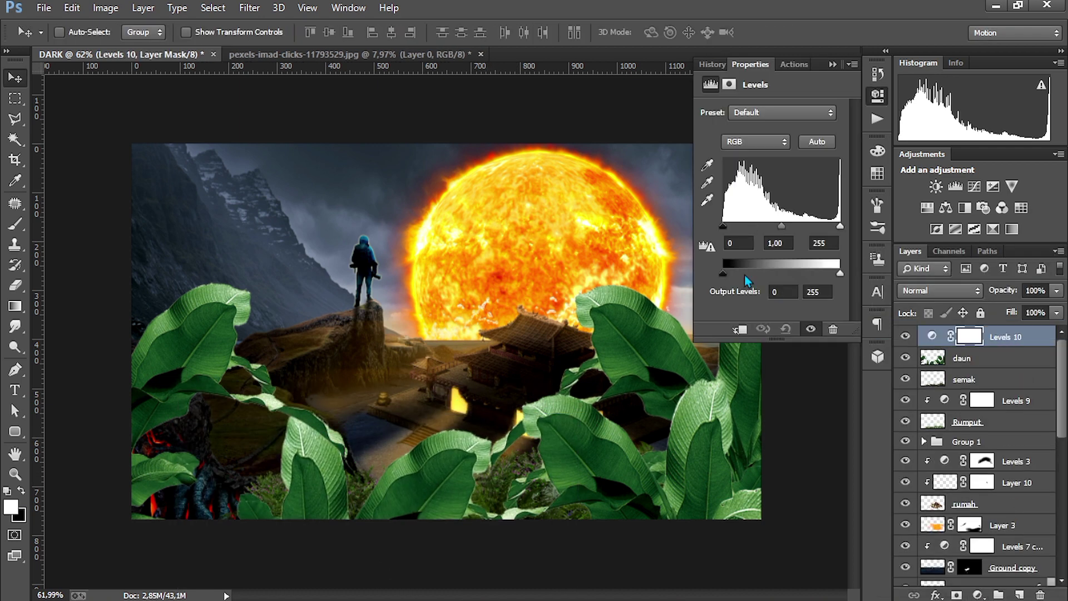
left_click(740, 328)
left_click_drag(839, 272, 776, 272)
left_click_drag(782, 226, 791, 226)
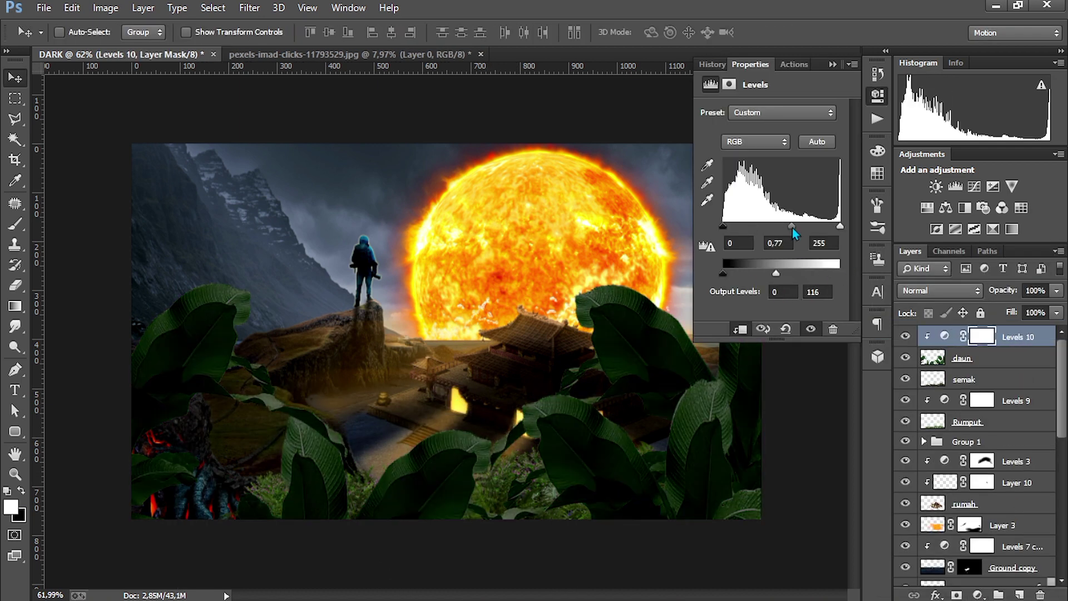
key("b")
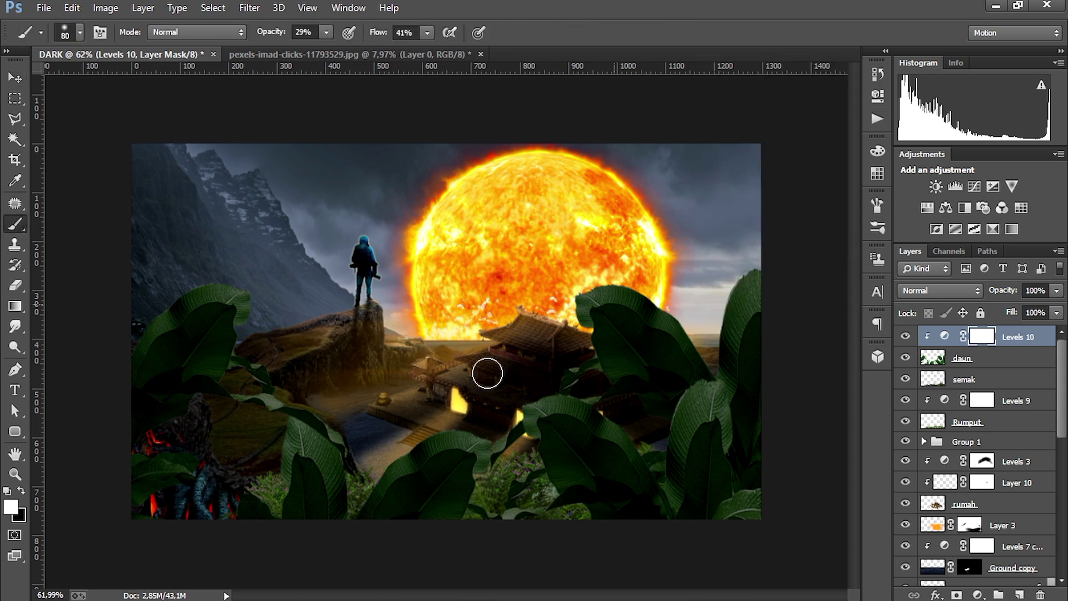
left_click_drag(476, 439, 519, 434)
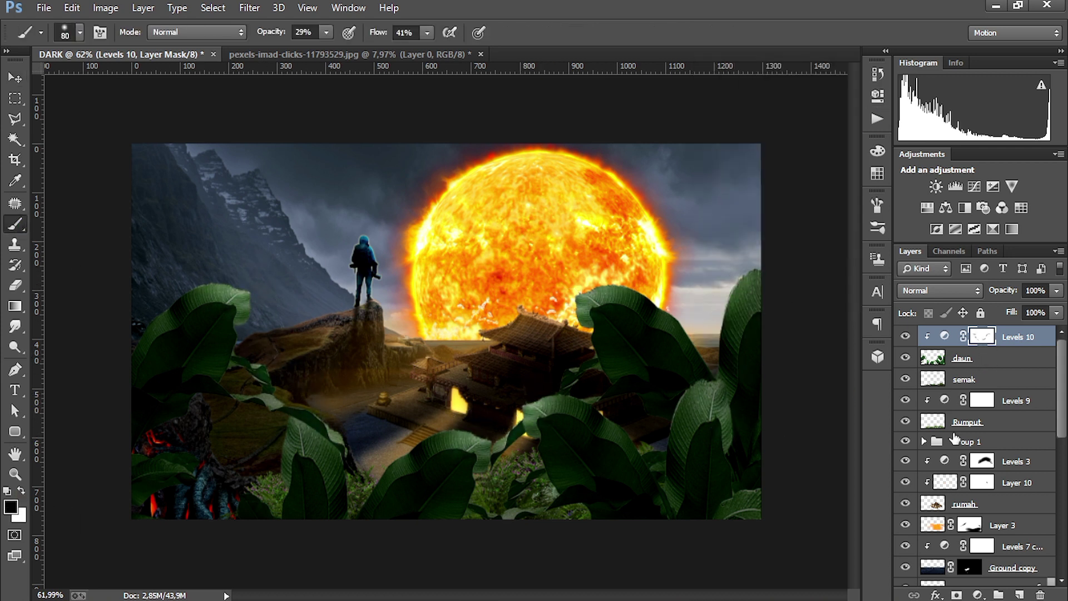
Step: Add a dark Gradient Fill layer at the top of the stack, shading the lower part of the image
left_click(977, 594)
left_click(1001, 270)
left_click_drag(525, 327, 462, 427)
left_click(978, 109)
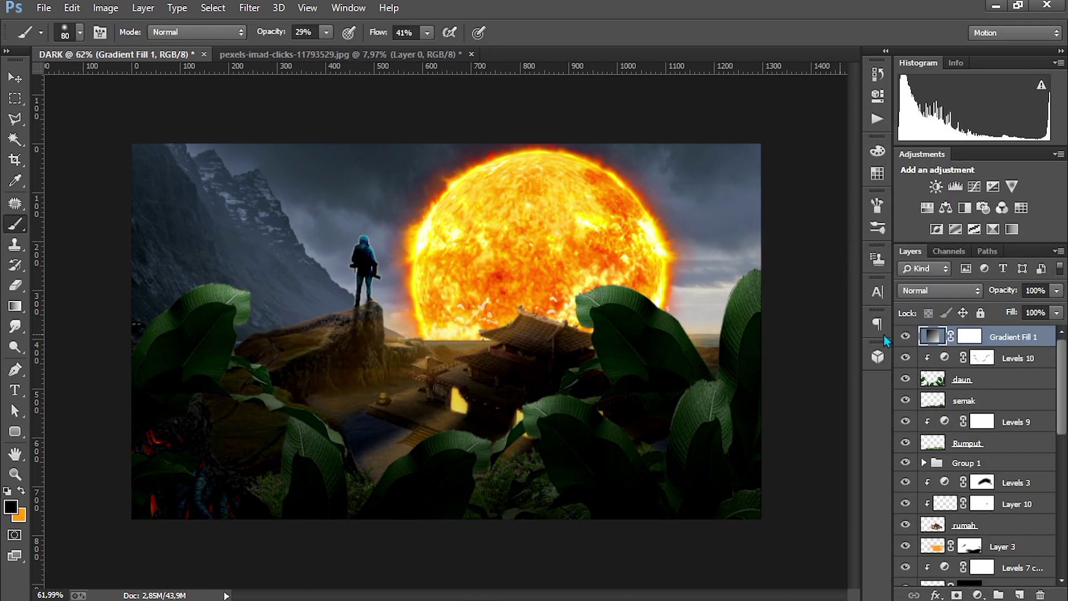
Step: Merge Levels 10 into the daun layer and bend the leaf tips slightly outward with Puppet Warp
left_click(969, 358)
key("ctrl+e")
left_click(71, 7)
left_click(84, 281)
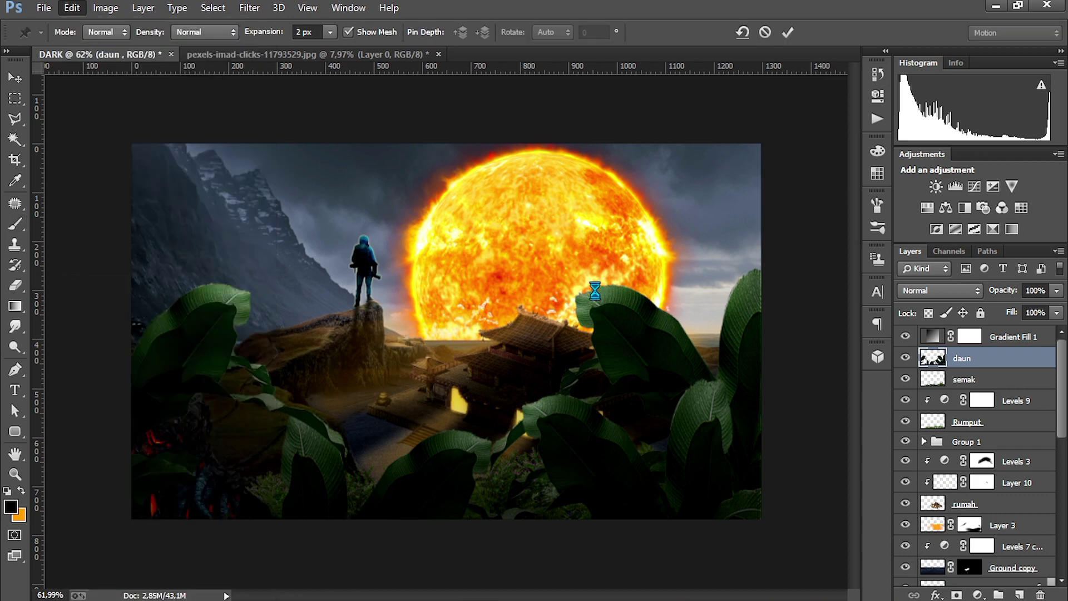
left_click(57, 286)
left_click(247, 289)
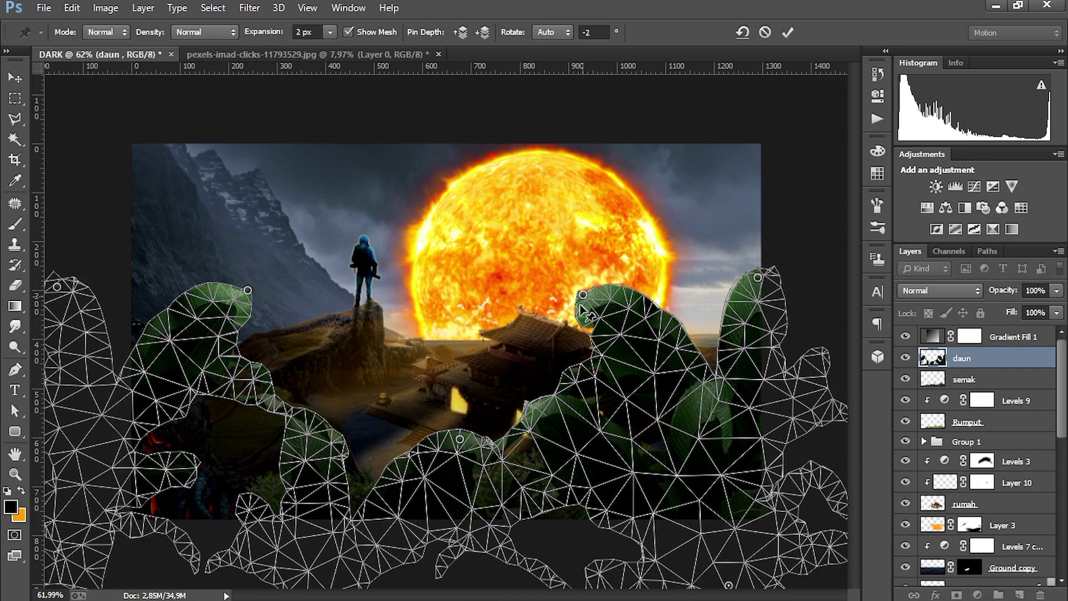
mouse_move(584, 311)
left_mouse_down()
mouse_move(584, 328)
mouse_move(575, 318)
left_mouse_up()
left_click_drag(757, 277, 762, 272)
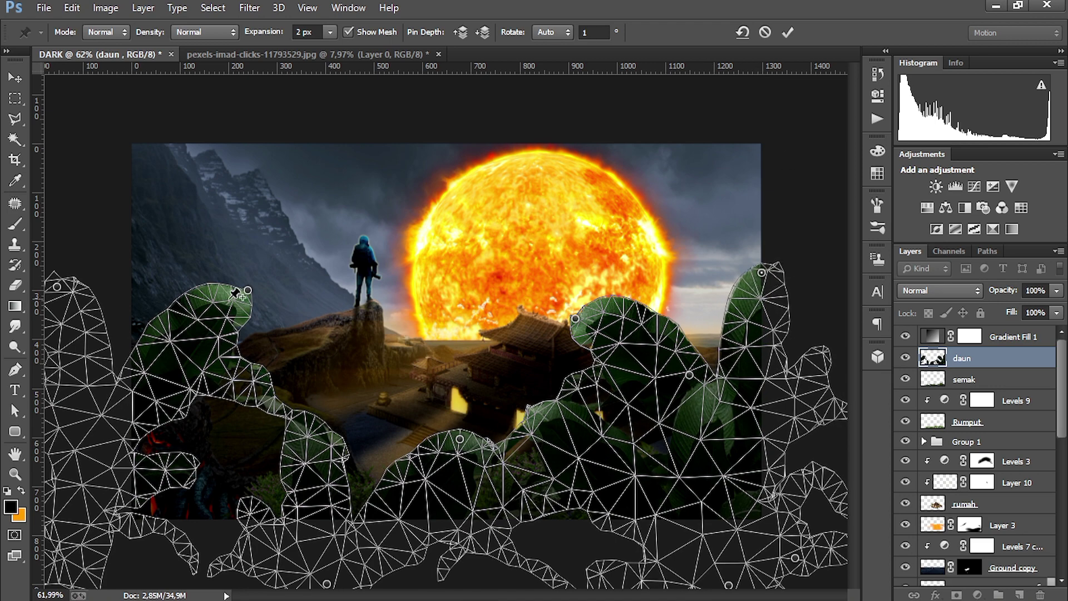
left_click_drag(247, 290, 257, 283)
left_click(121, 409)
left_click(174, 542)
left_click(175, 461)
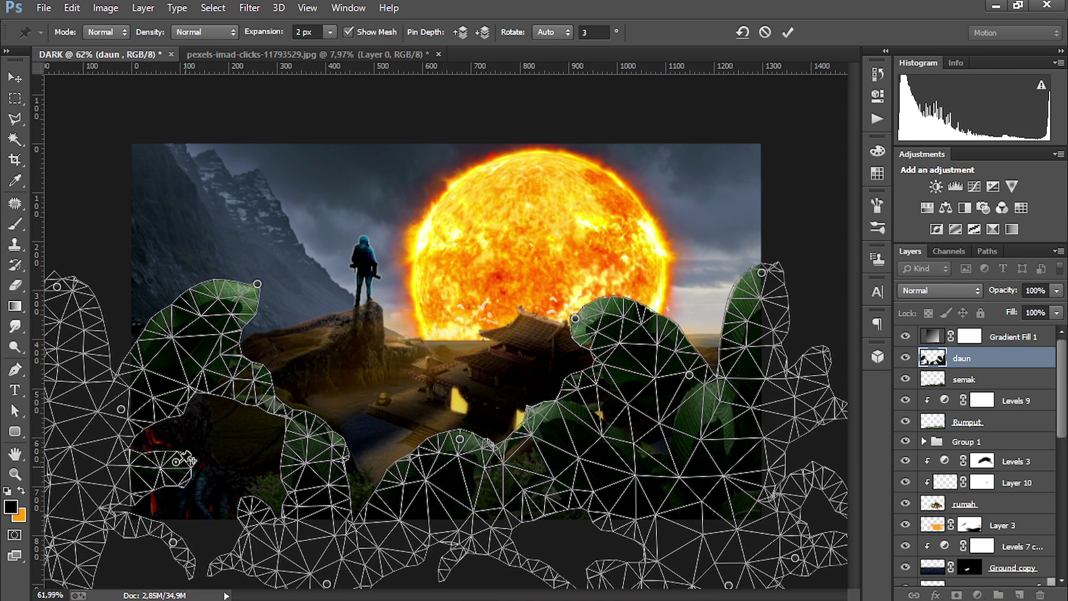
key("Return")
Step: Brush faint orange light onto the daun leaf edges within a selection of the layer's outline
key("b")
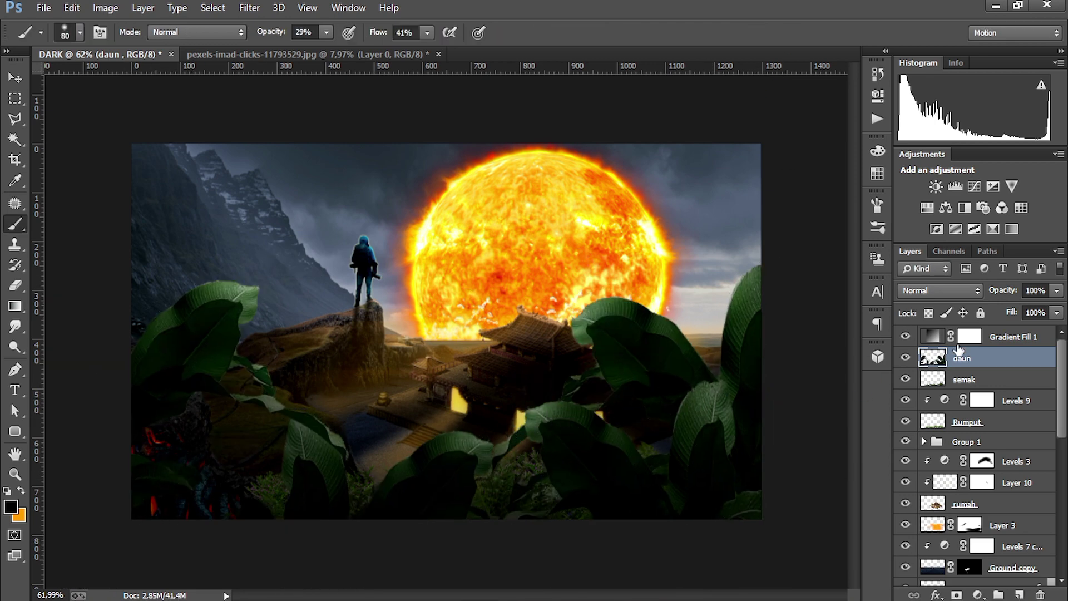
left_click(932, 358, "ctrl")
key("x")
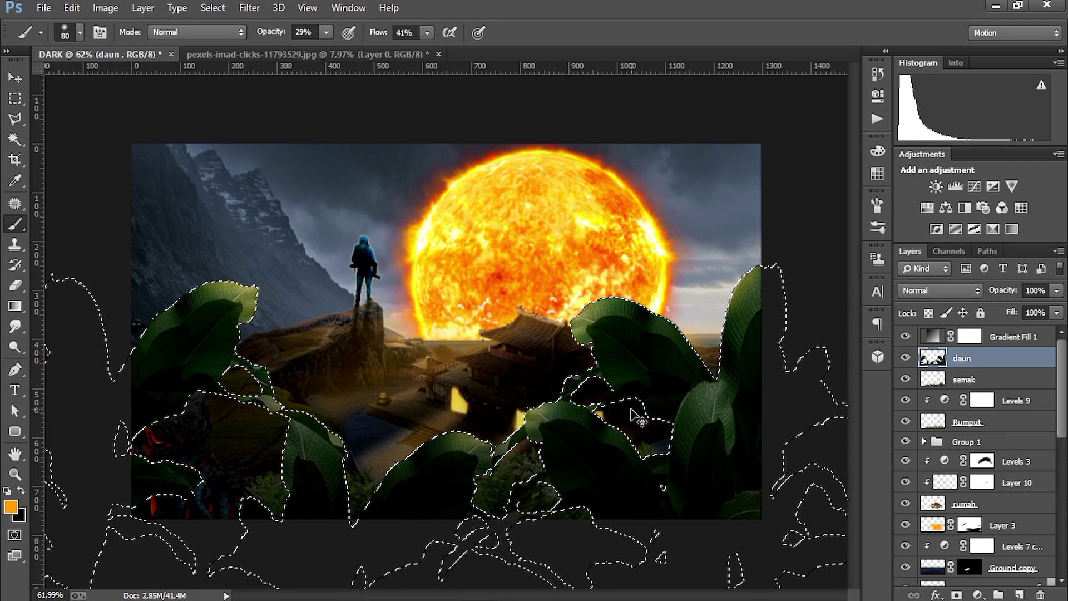
key("ctrl+d")
Step: Brush faint orange light onto the semak fern within a selection of its outline
scroll(1013, 369, "down", 1)
left_click(990, 365)
left_click(932, 366, "ctrl")
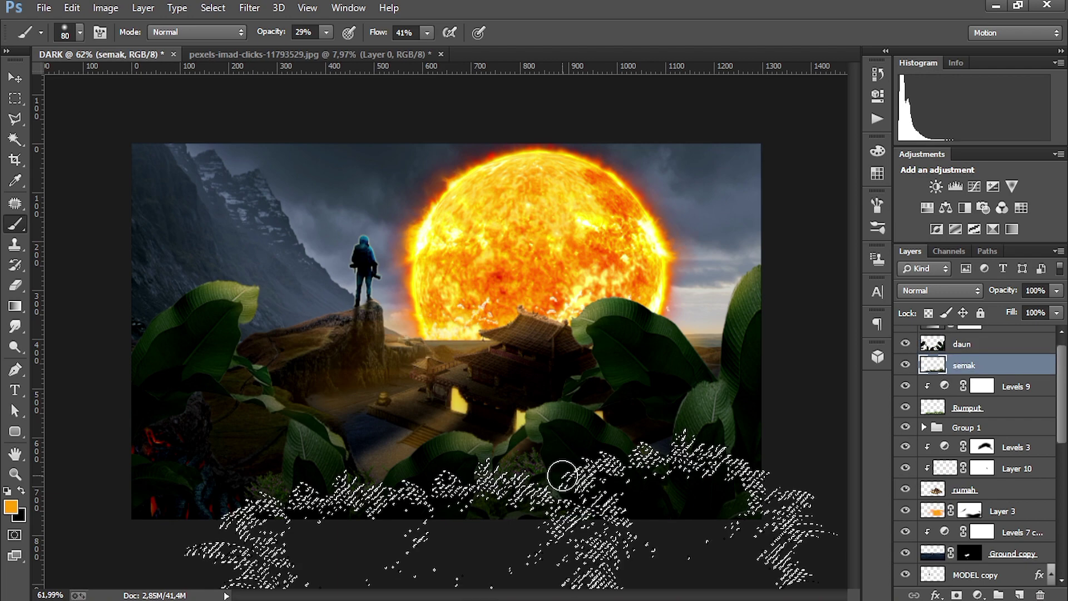
key("ctrl+d")
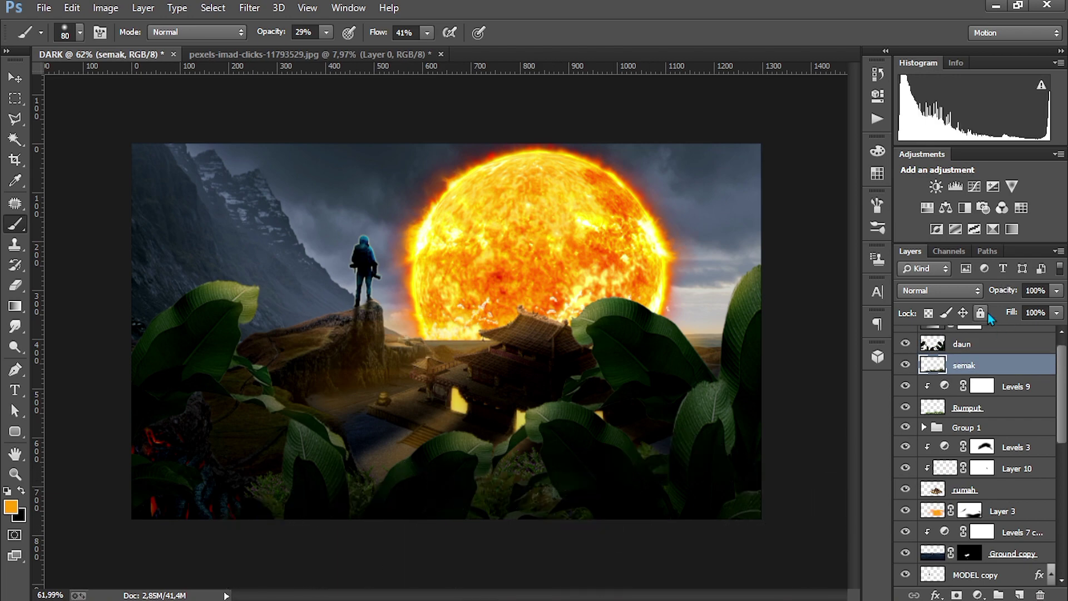
left_click(1001, 345)
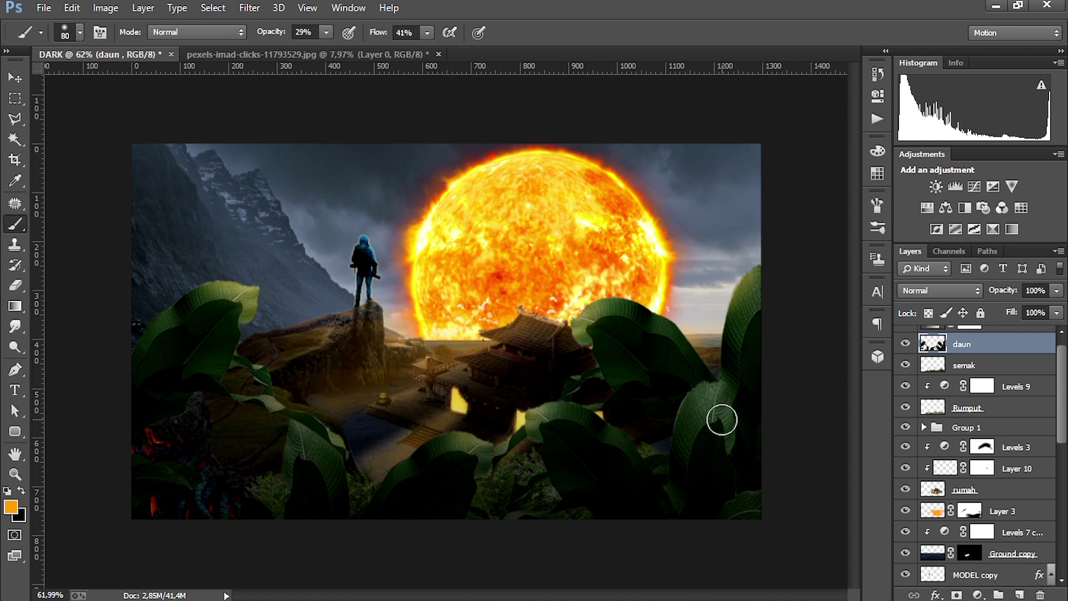
Step: Merge the masked lava rock layer into the Batu layer below it
scroll(990, 423, "down", 5)
left_click(979, 415)
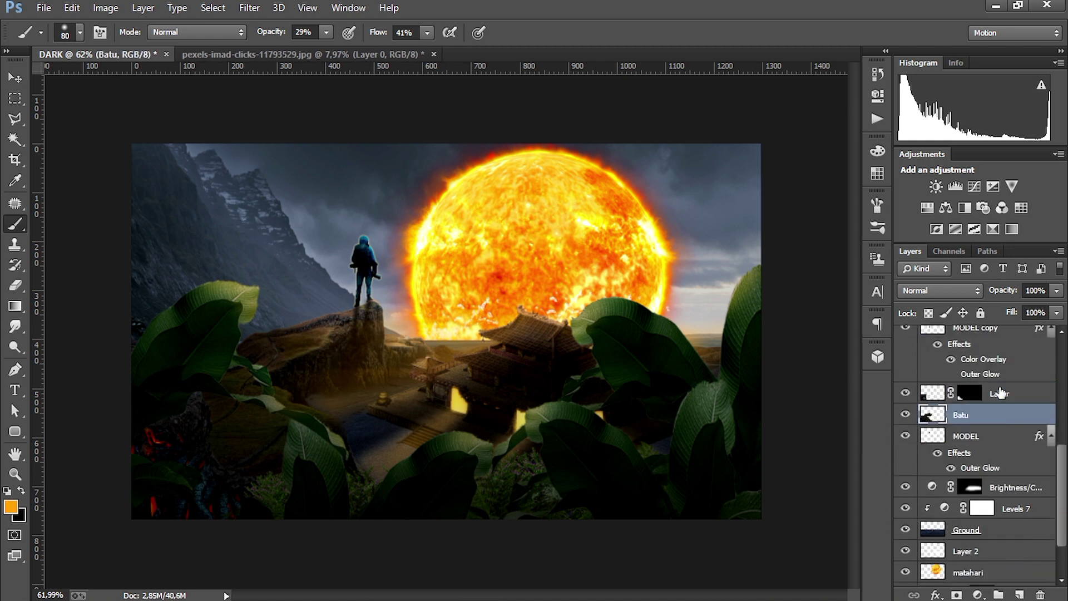
left_click(999, 393)
key("Delete")
Step: Lasso the lava rock at the lower left of the image and copy it from Batu to a new layer
left_click(16, 103)
mouse_move(131, 322)
left_mouse_down()
mouse_move(274, 513)
mouse_move(232, 512)
mouse_move(141, 352)
left_mouse_up()
key("l")
left_click(141, 351)
key("ctrl+j")
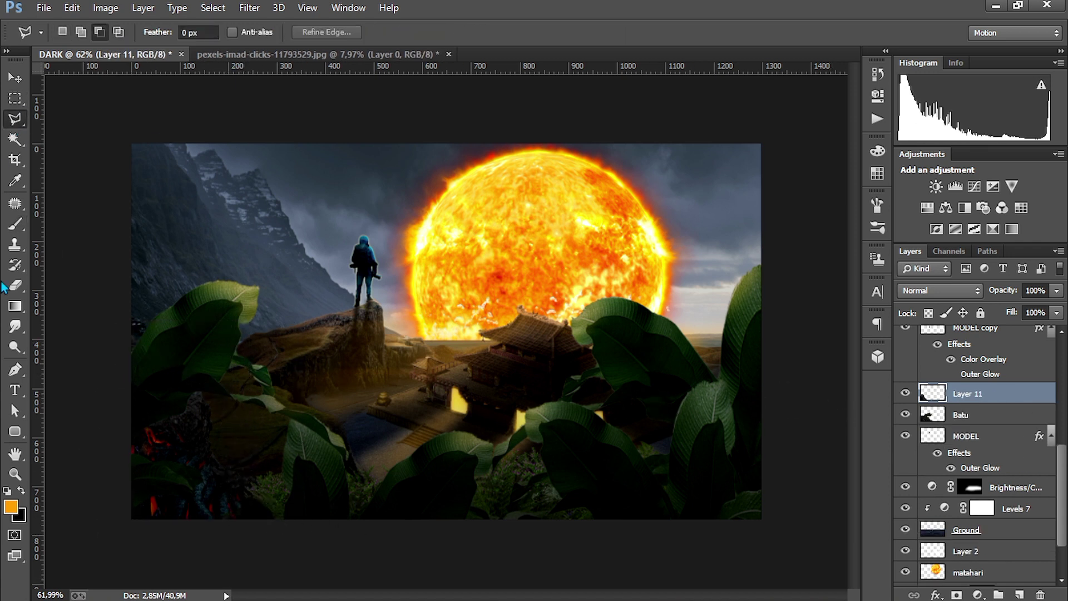
Step: Flip the copied lava rock horizontally and move it to the lower right of the image
key("v")
key("ctrl+t")
left_click_drag(264, 458, 747, 445)
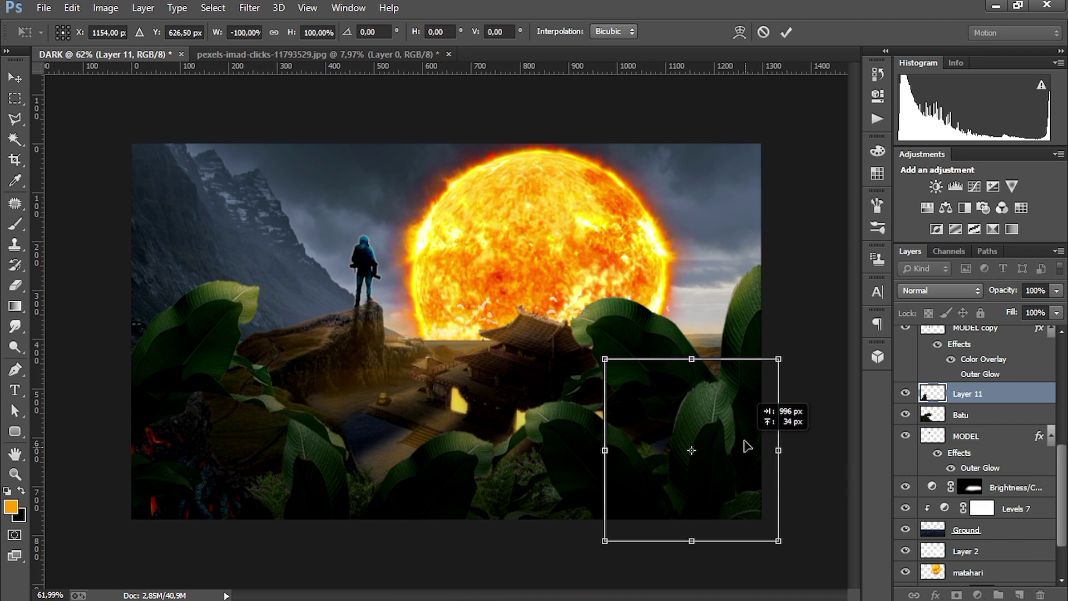
left_click(786, 32)
Step: Move the copied rock layer up between semak and Levels 9, keeping Levels 9 clipped to Rumput
left_click_drag(967, 393, 974, 425)
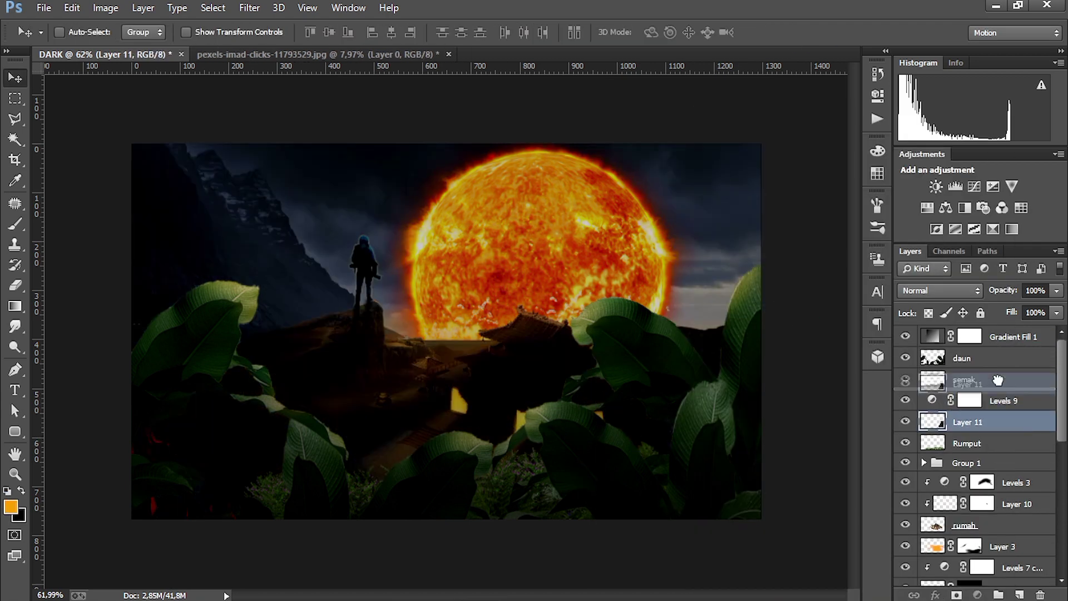
left_click(1001, 401)
key("ctrl+alt+g")
Step: Enlarge the copied lava rock to about 124% and position it at the image's right edge
key("ctrl+t")
left_click_drag(756, 322, 793, 274)
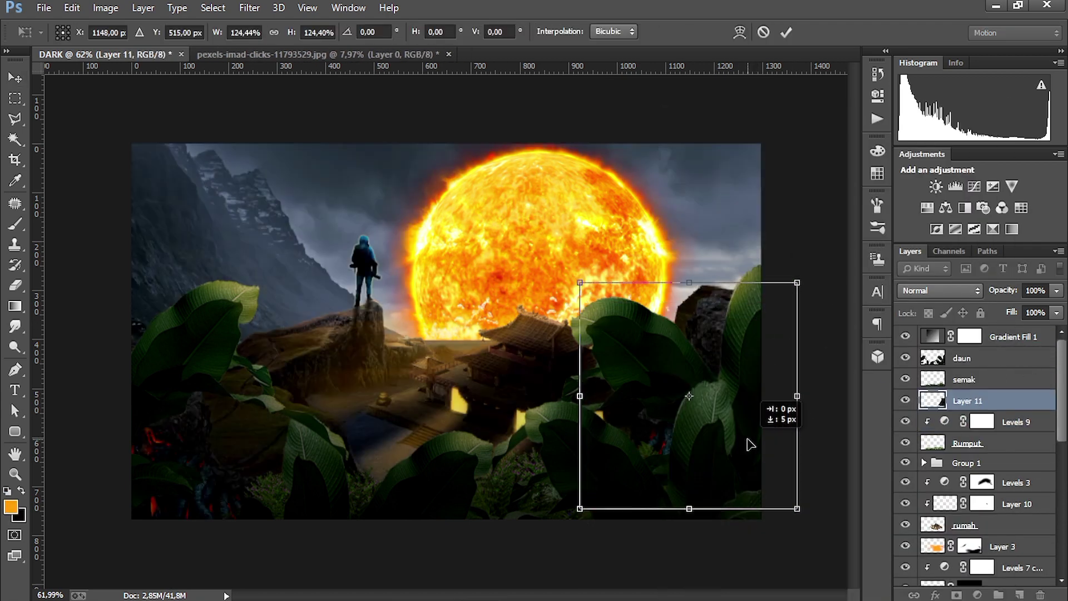
left_click_drag(723, 447, 790, 557)
left_click(785, 32)
Step: Bring the copied rock layer in front of the leaves and shift and transform it into the lower-right corner
left_click_drag(968, 400, 973, 333)
left_click_drag(762, 362, 765, 442)
key("ctrl+t")
left_click_drag(846, 461, 818, 439)
key("Return")
Step: Trace the rock's upper-left outline with the Pen tool and cut away the excess using a selection feathered 2 px
key("p")
mouse_move(718, 424)
left_mouse_down()
mouse_move(719, 389)
mouse_move(751, 344)
left_mouse_up()
right_click(677, 453)
left_click(734, 239)
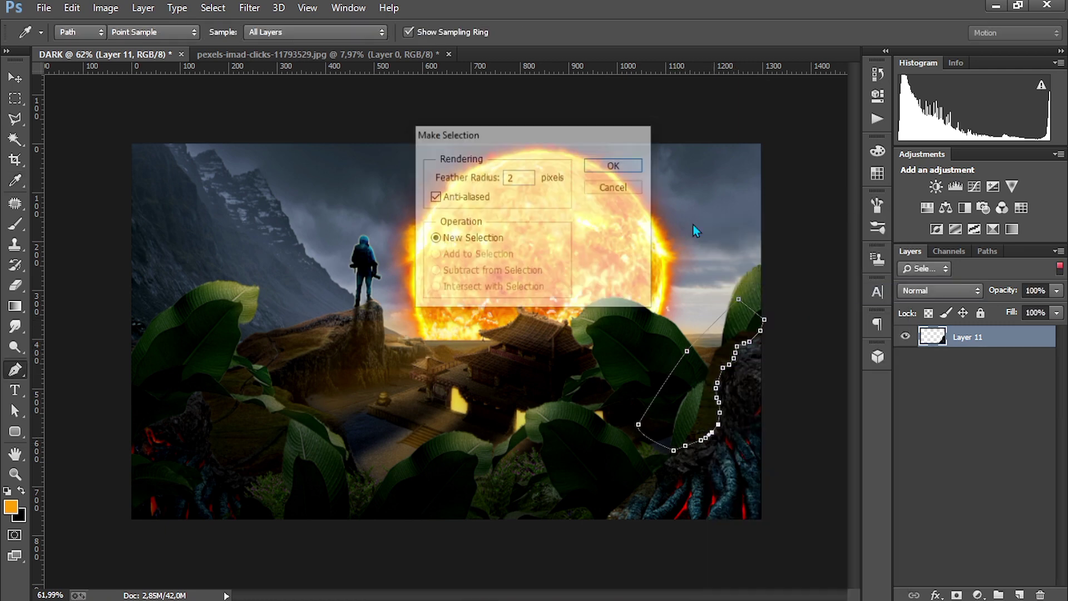
key("Return")
Step: Trim the rock's lower-left end with a second pen-path selection and show all layers again
left_click_drag(660, 492, 633, 507)
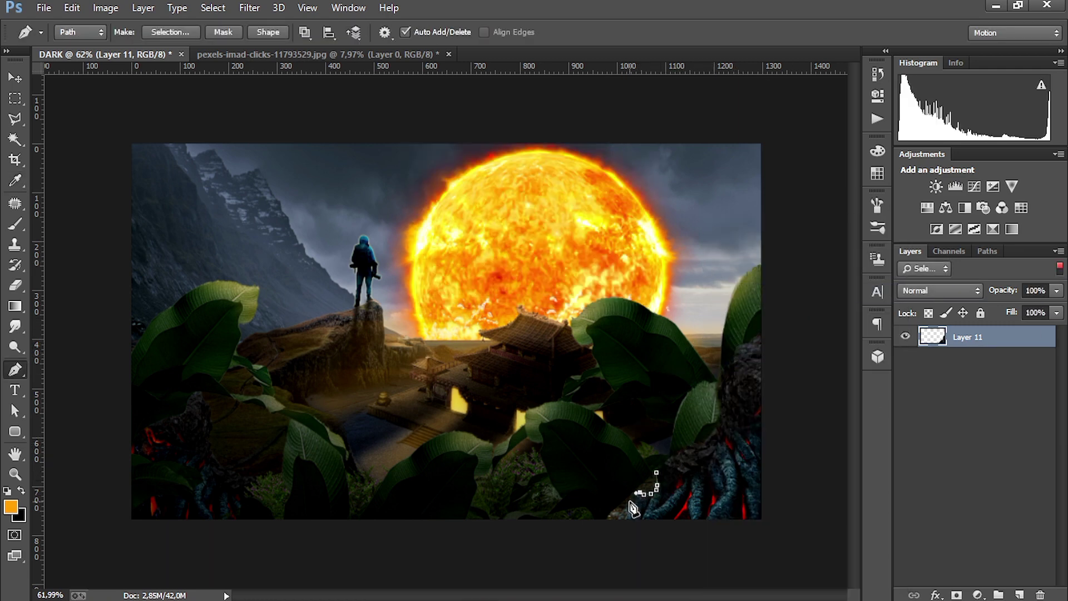
right_click(670, 412)
left_click(723, 199)
key("Return")
key("v")
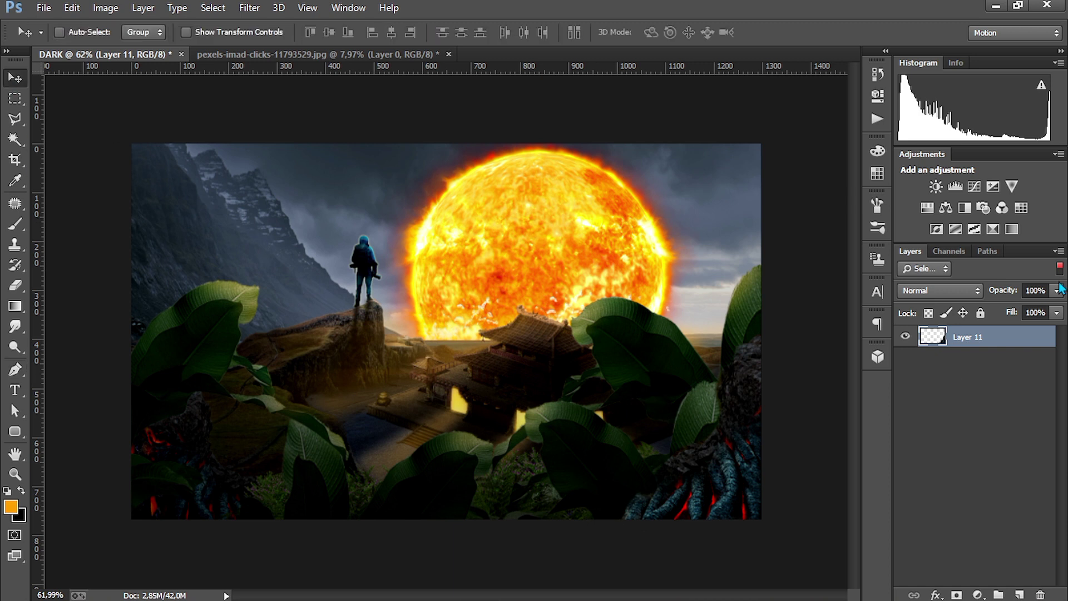
left_click(1059, 268)
Step: Move the rock layer between daun and semak, scale it to about 106%, rotate it about -5.2° and place it behind the right-hand leaves
left_click_drag(1012, 371, 1006, 383)
left_click_drag(712, 384, 689, 445)
key("ctrl+t")
left_click_drag(740, 167, 715, 158)
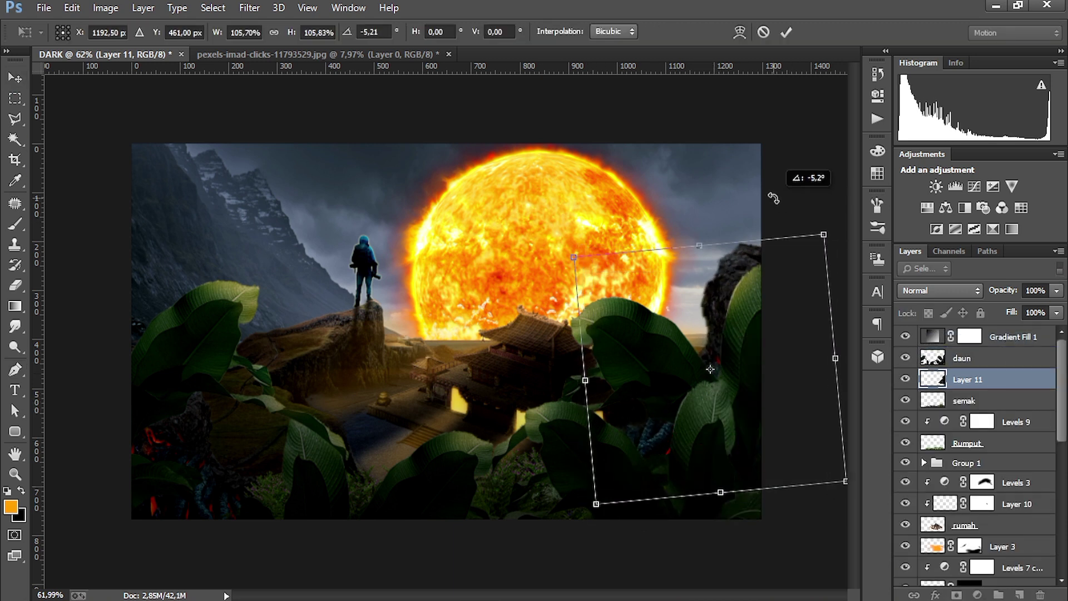
left_click_drag(772, 407, 778, 414)
left_click(786, 32)
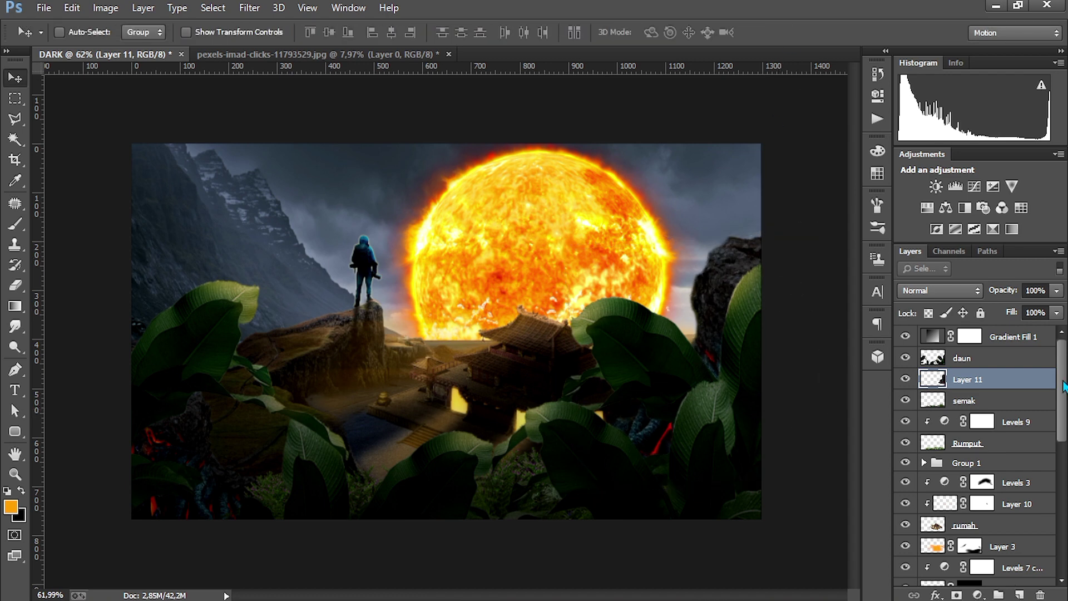
Step: Rename the copied rock layer as B l
key("Return")
scroll(979, 445, "down", 5)
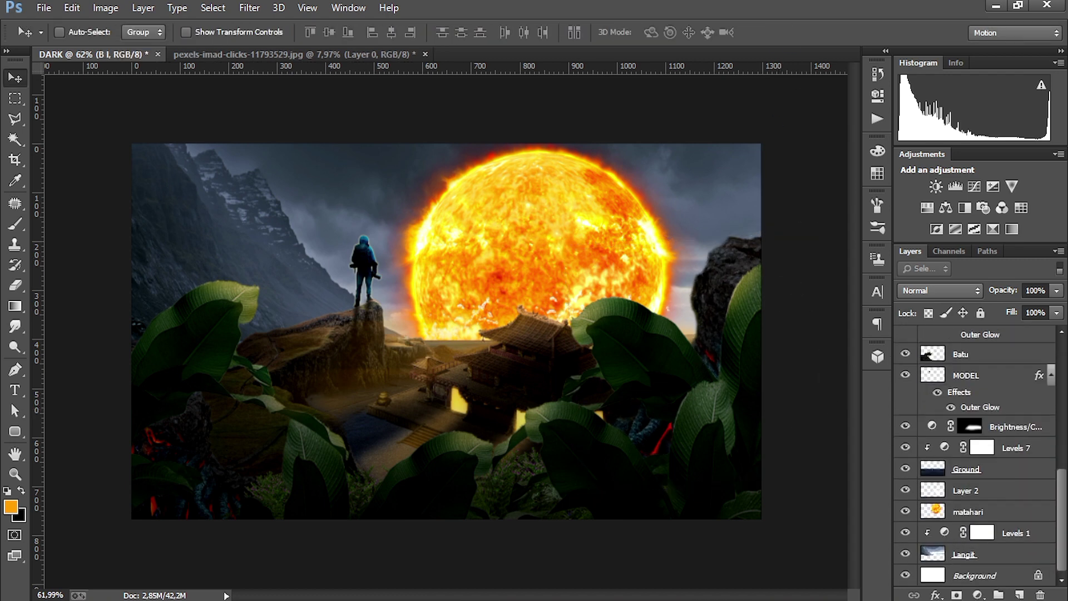
Step: Blur the daun leaves inside a rectangular selection along the image's bottom edge
key("m")
scroll(979, 445, "up", 5)
left_click(962, 357)
mouse_move(773, 529)
left_mouse_down()
mouse_move(171, 475)
mouse_move(162, 486)
mouse_move(125, 473)
left_mouse_up()
left_click(250, 8)
left_click(489, 292)
left_click_drag(890, 280, 861, 285)
key("Return")
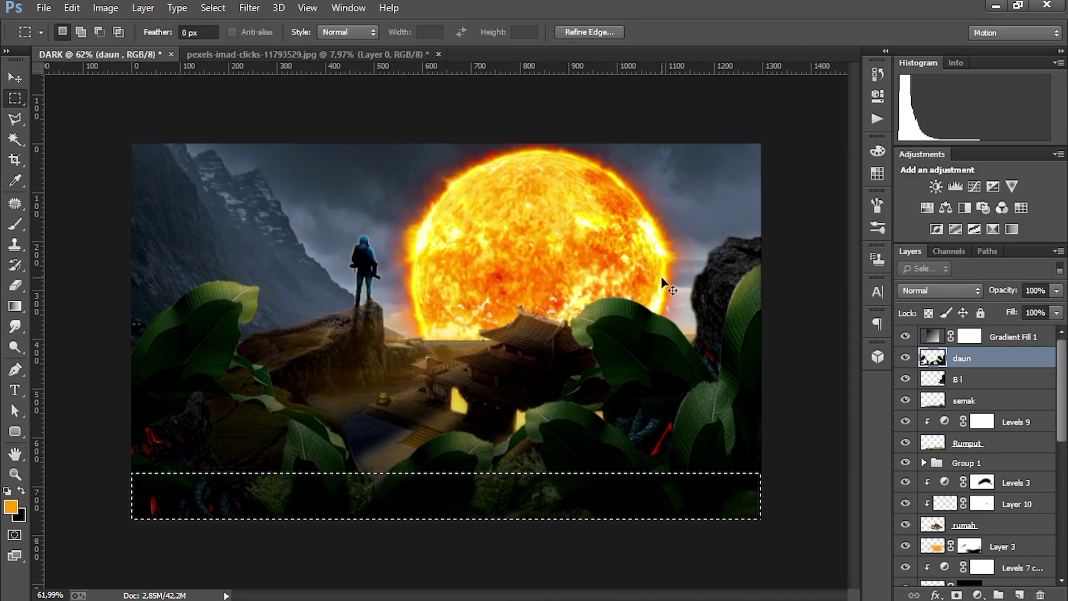
key("v")
key("ctrl+d")
Step: Brush orange light onto the B l rock's edge on a new layer within its outline selection, and set the layer opacity to 79%
left_click(979, 383)
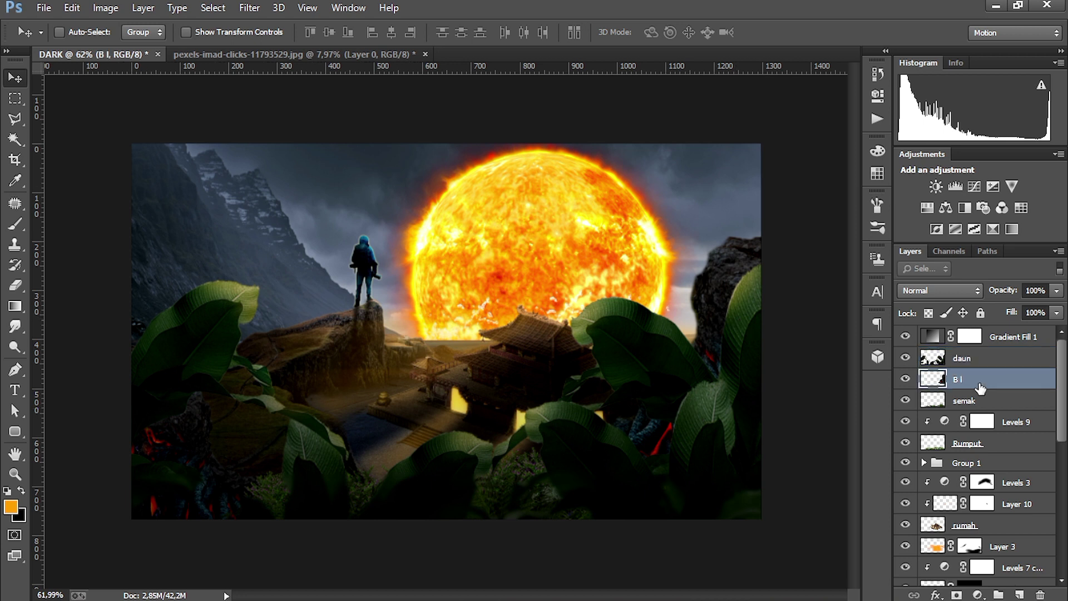
key("ctrl+shift+d")
key("ctrl+shift+alt+n")
key("b")
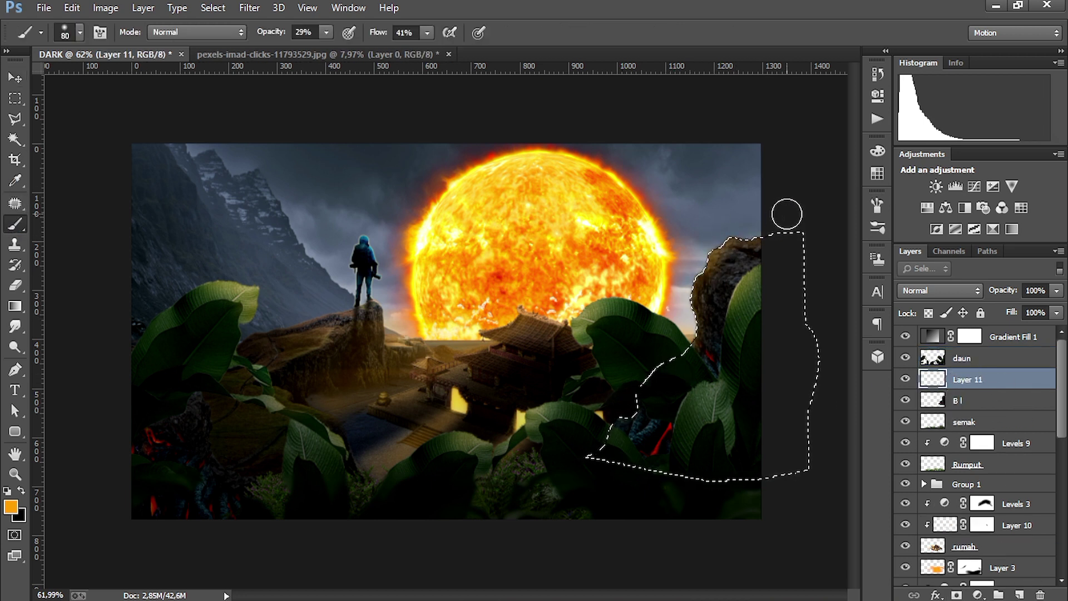
key("ctrl+d")
left_click_drag(1009, 298, 999, 299)
key("v")
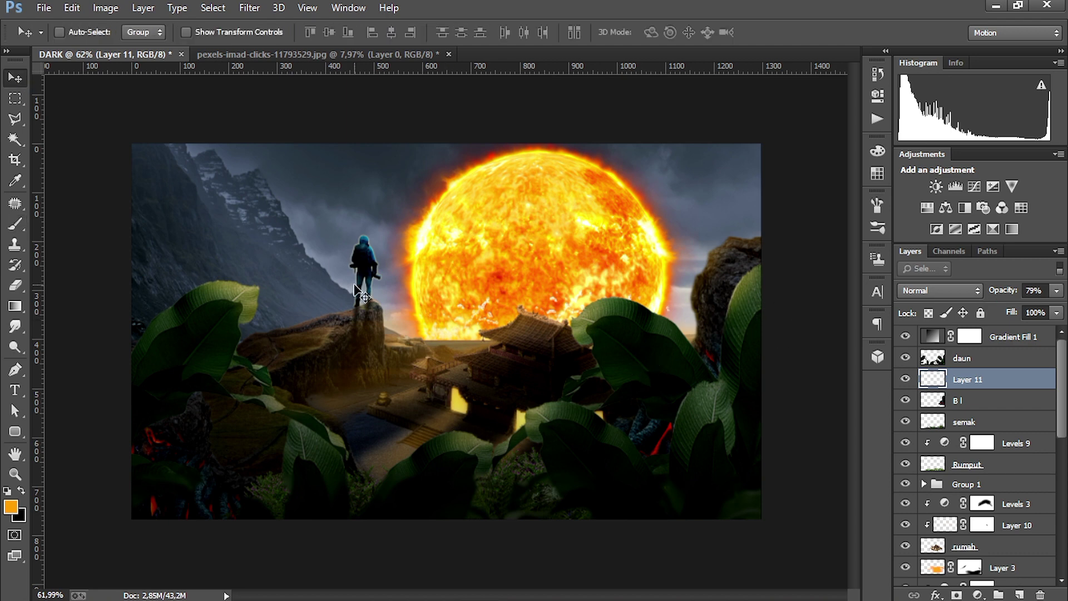
Step: Open the image park-2844037.jpg from the MENTAHAN folder
left_click(44, 7)
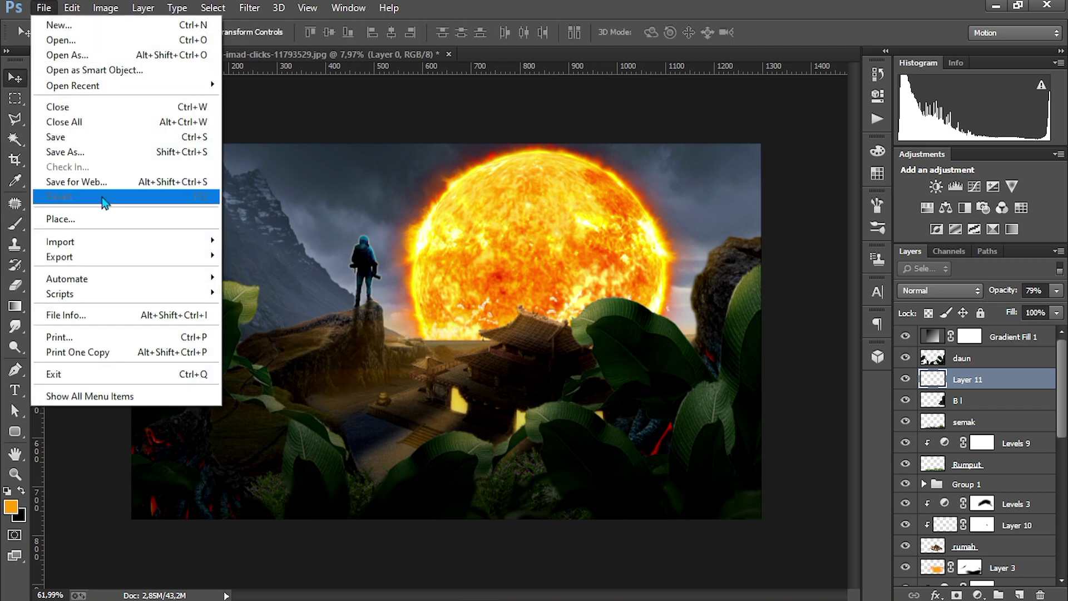
left_click(83, 41)
double_click(461, 131)
left_click(272, 239)
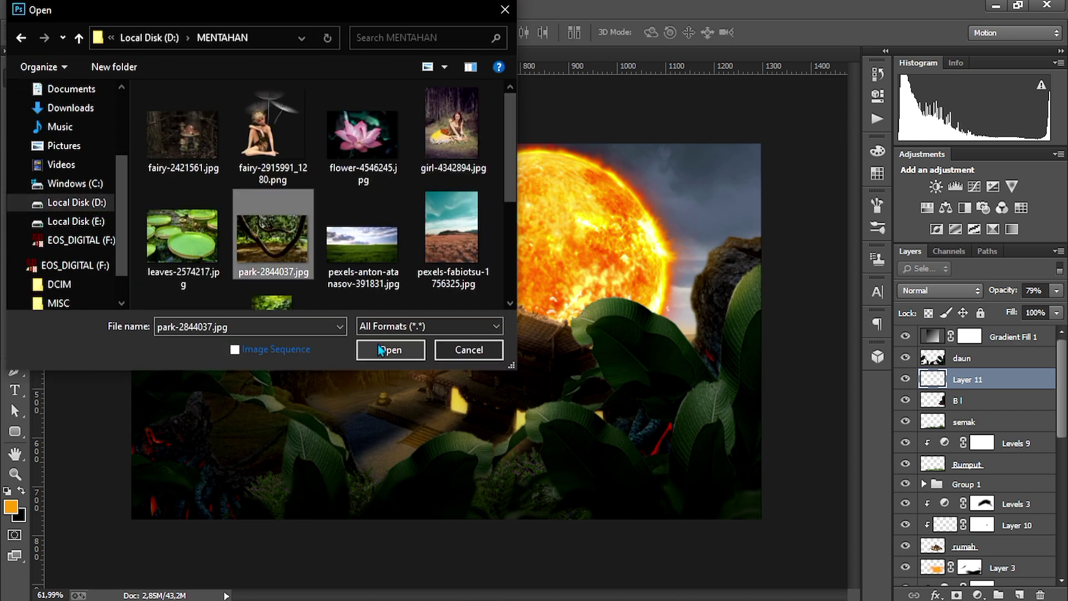
scroll(289, 162, "down", 1)
mouse_move(505, 176)
left_mouse_down()
mouse_move(505, 159)
mouse_move(505, 181)
left_mouse_up()
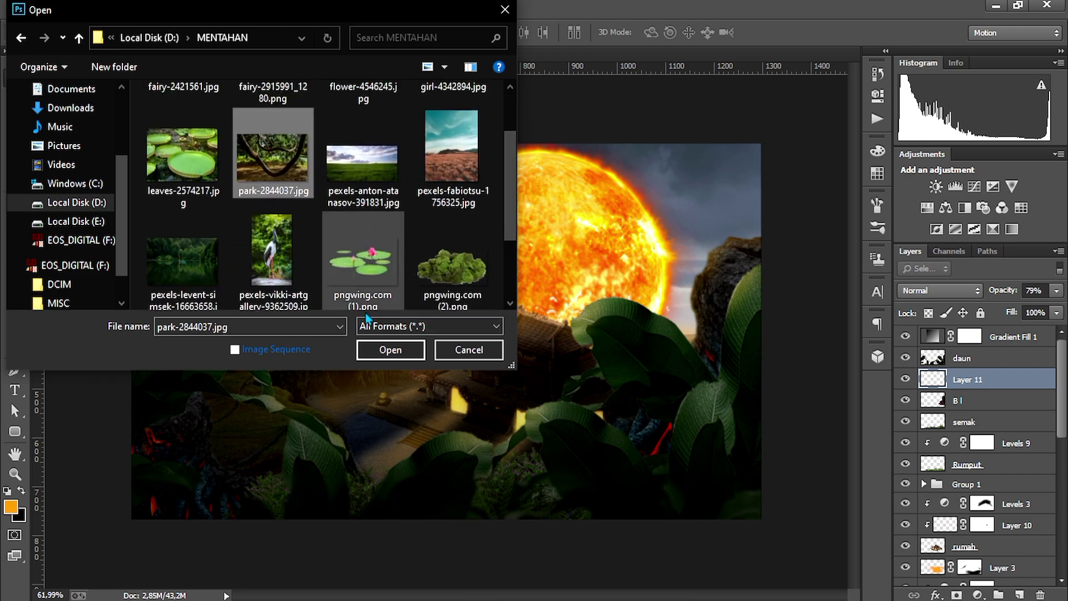
left_click(390, 349)
Step: Trace the large U-shaped branch with a Pen tool path along both of its edges
key("p")
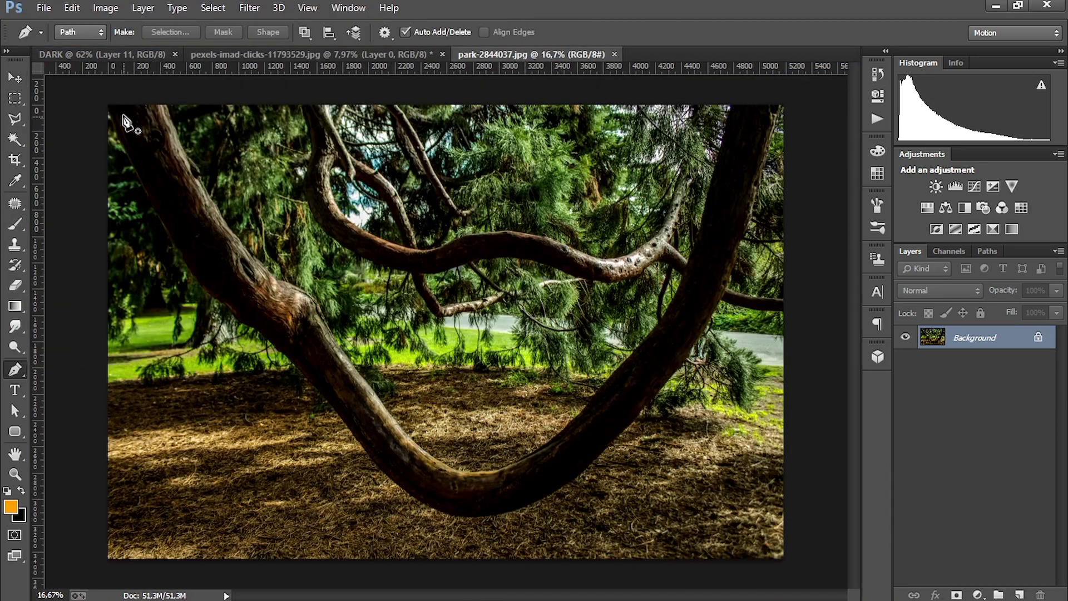
left_click(108, 105)
left_click(125, 156)
left_click_drag(136, 187, 142, 192)
left_click_drag(152, 207, 163, 231)
left_click(196, 281)
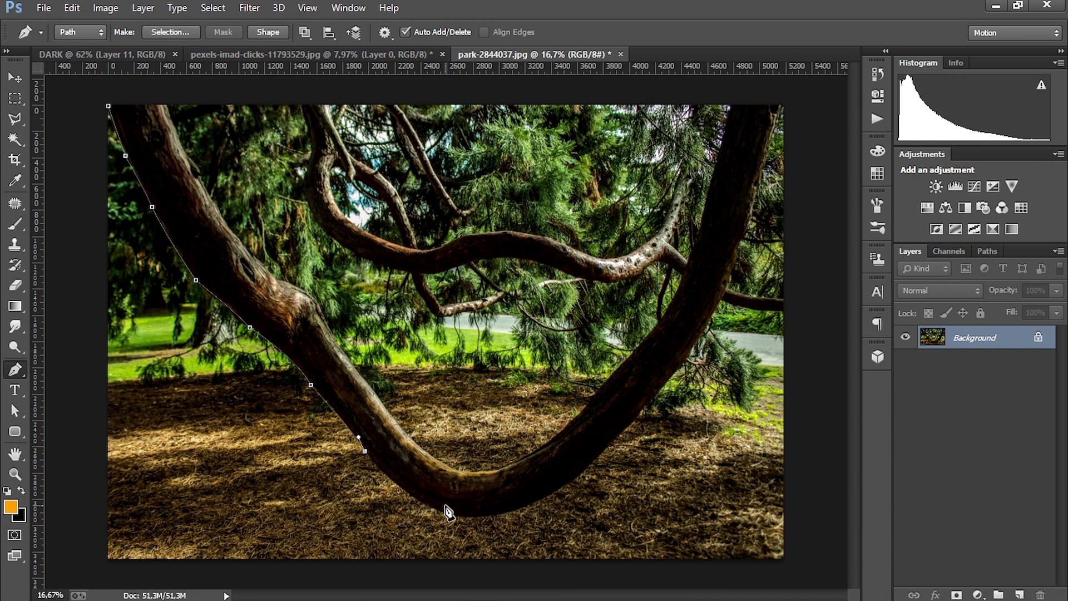
left_click_drag(637, 398, 670, 375)
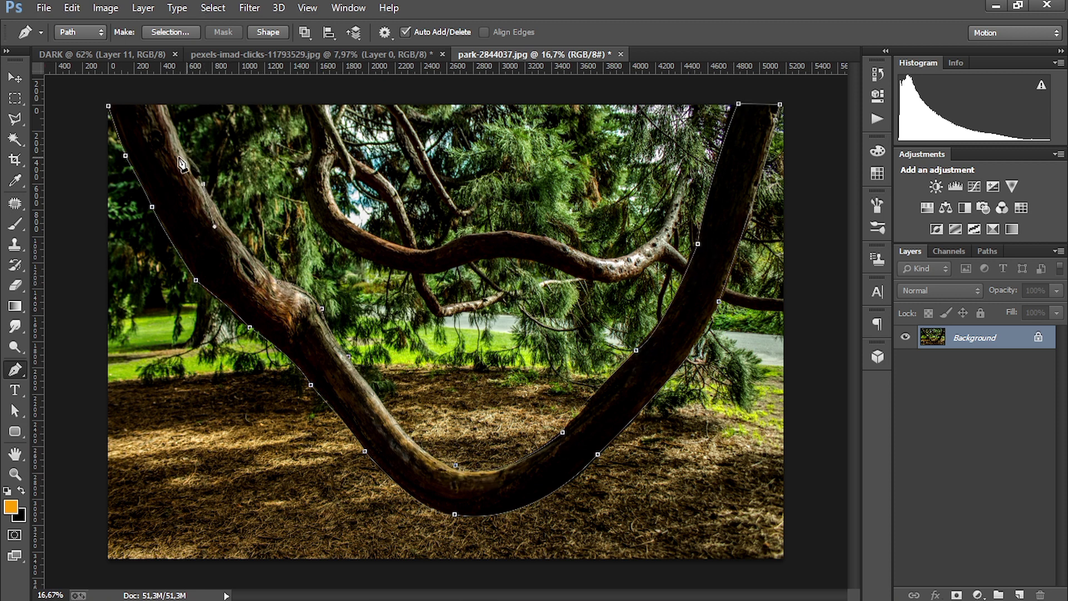
Step: Turn the branch path into a selection, convert the background to Layer 0, and delete everything outside the branch
right_click(115, 109)
left_click(615, 161)
double_click(974, 337)
left_click(667, 181)
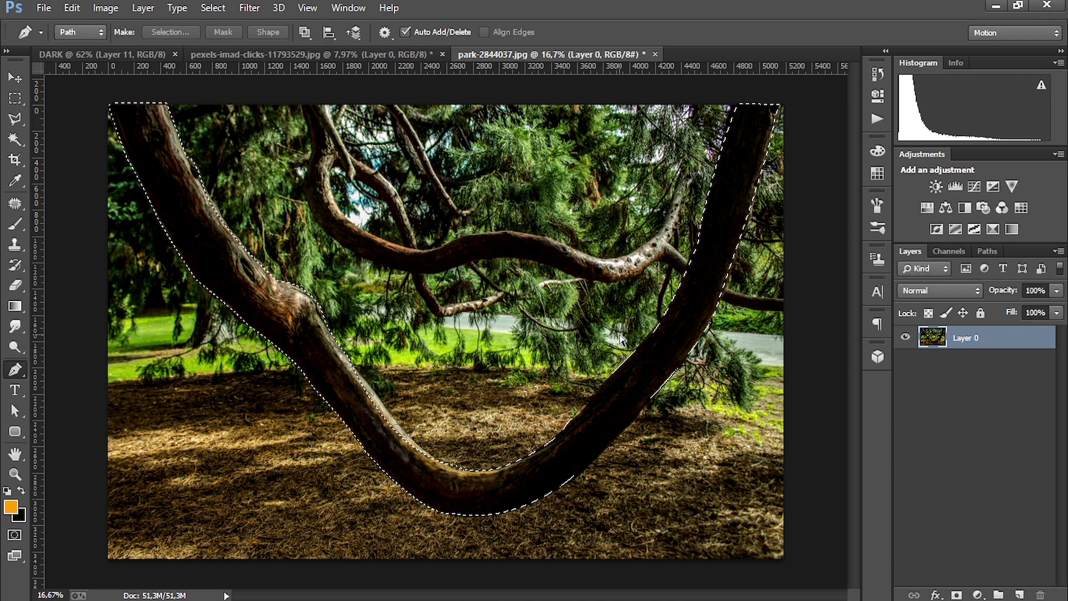
key("ctrl+shift+i")
key("Delete")
key("ctrl+d")
Step: Copy the cut-out branch into the DARK document as a new layer above Gradient Fill 1
key("v")
left_click_drag(601, 358, 568, 272)
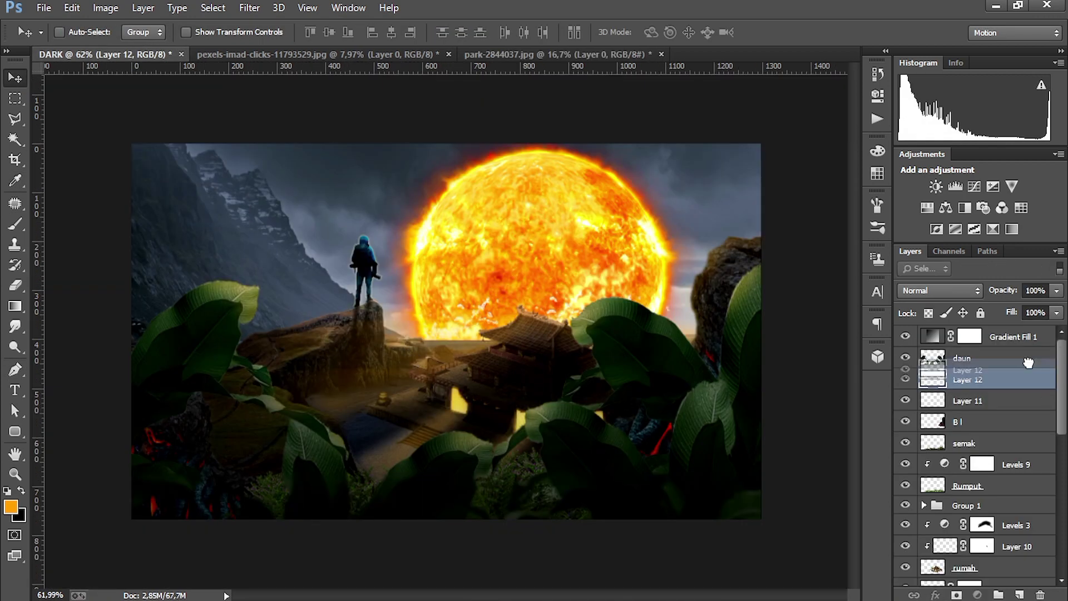
key("ctrl+z")
left_click(553, 53)
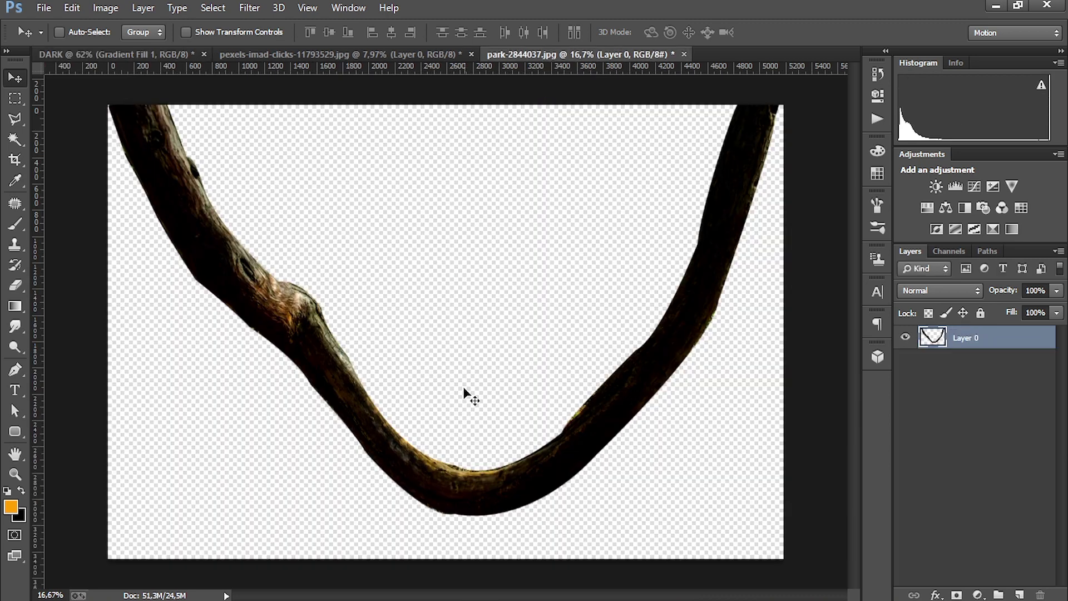
left_click_drag(467, 396, 628, 383)
Step: Scale the branch layer to about 21.2% and position it over the image's left and central foreground, reaching the lower edge
key("ctrl+t")
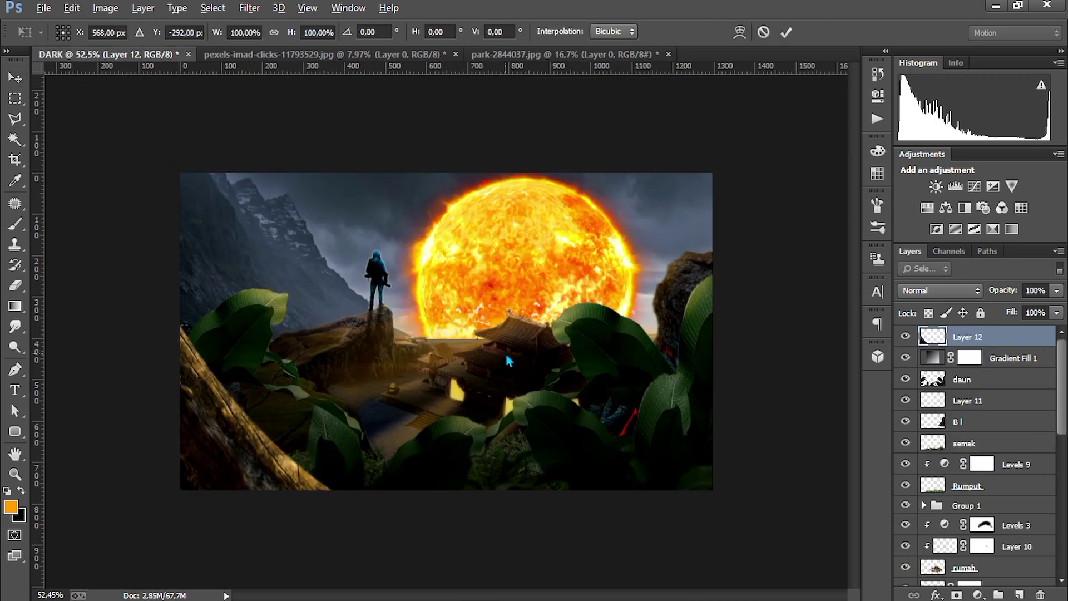
scroll(506, 361, "down", 4)
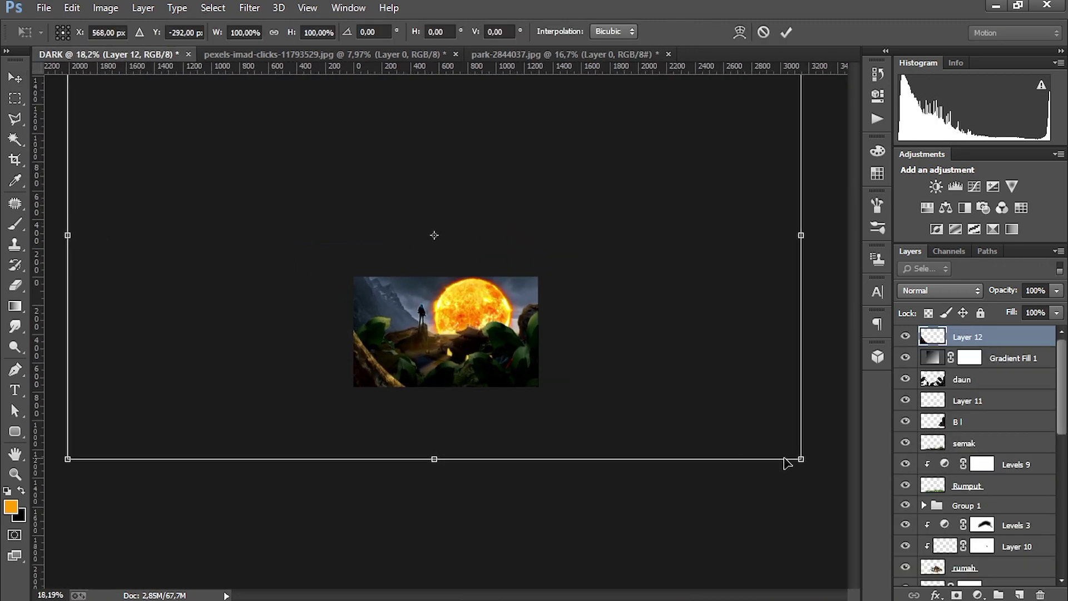
left_click_drag(798, 455, 295, 154)
left_click_drag(183, 84, 425, 341)
left_click_drag(539, 410, 529, 398)
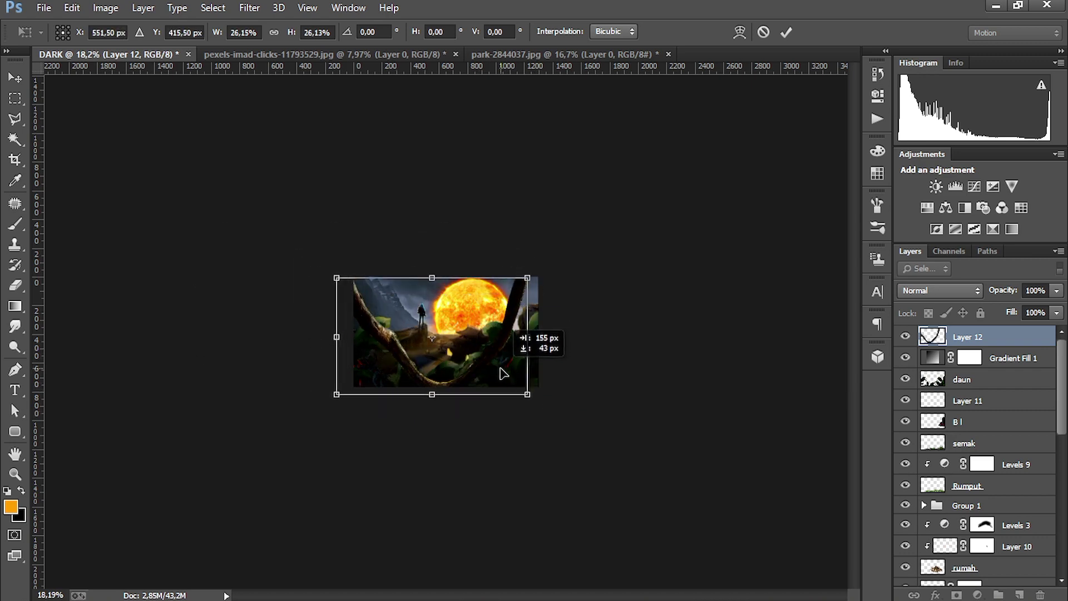
scroll(576, 238, "up", 2)
scroll(577, 238, "up", 5)
left_click_drag(710, 179, 713, 176)
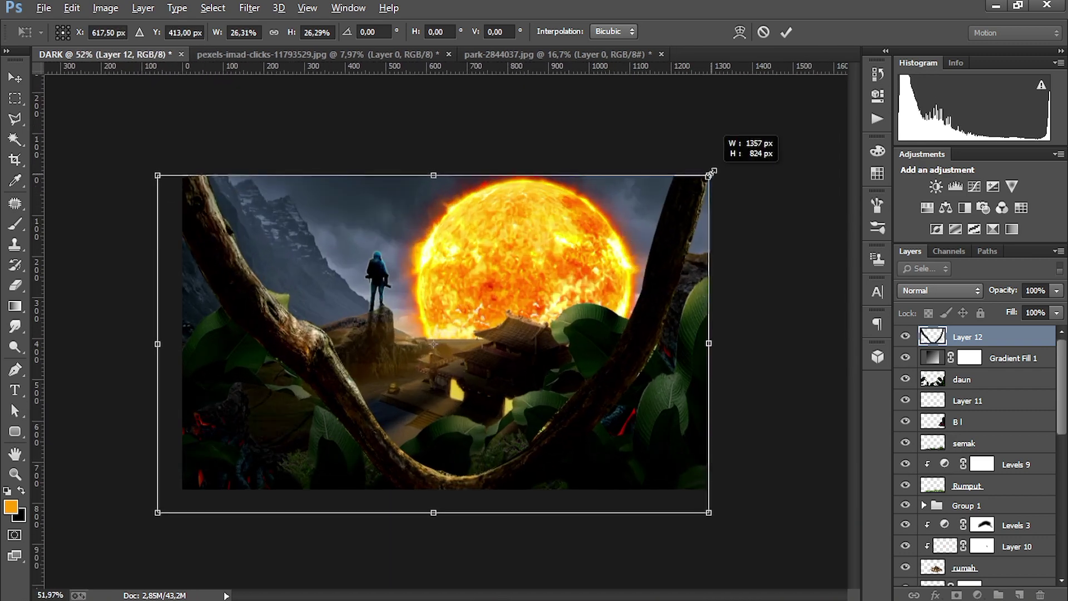
left_click_drag(384, 445, 371, 469)
key("ctrl+z")
left_click_drag(382, 418, 384, 419)
left_click_drag(714, 509, 640, 453)
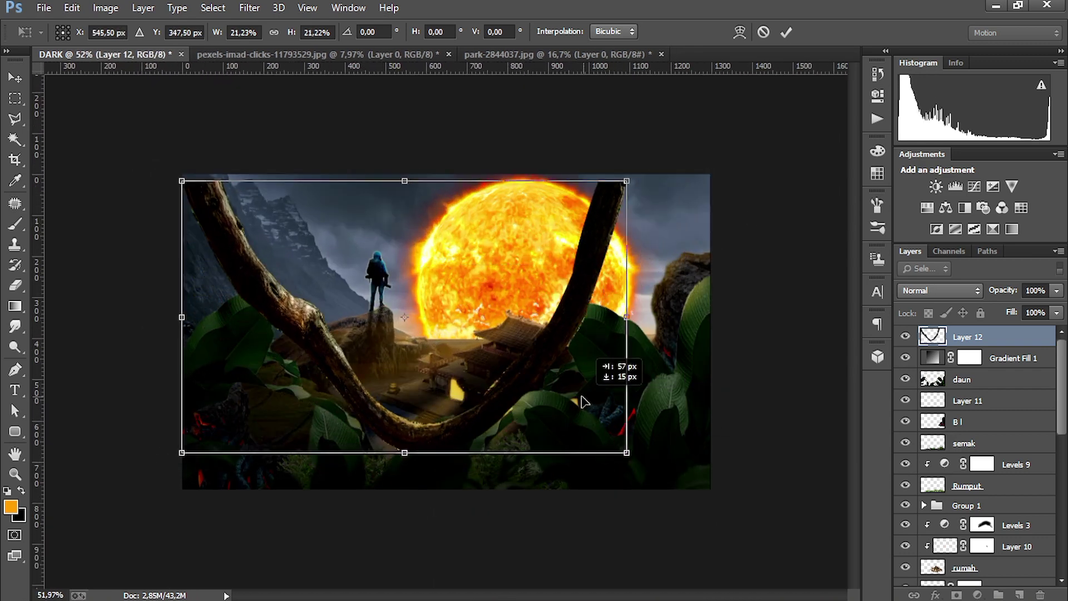
left_click_drag(595, 390, 591, 445)
key("Return")
Step: Puppet Warp the branch, pulling its right end out to the image's right edge and its left end down to the lower-left corner
left_click(72, 7)
left_click(111, 285)
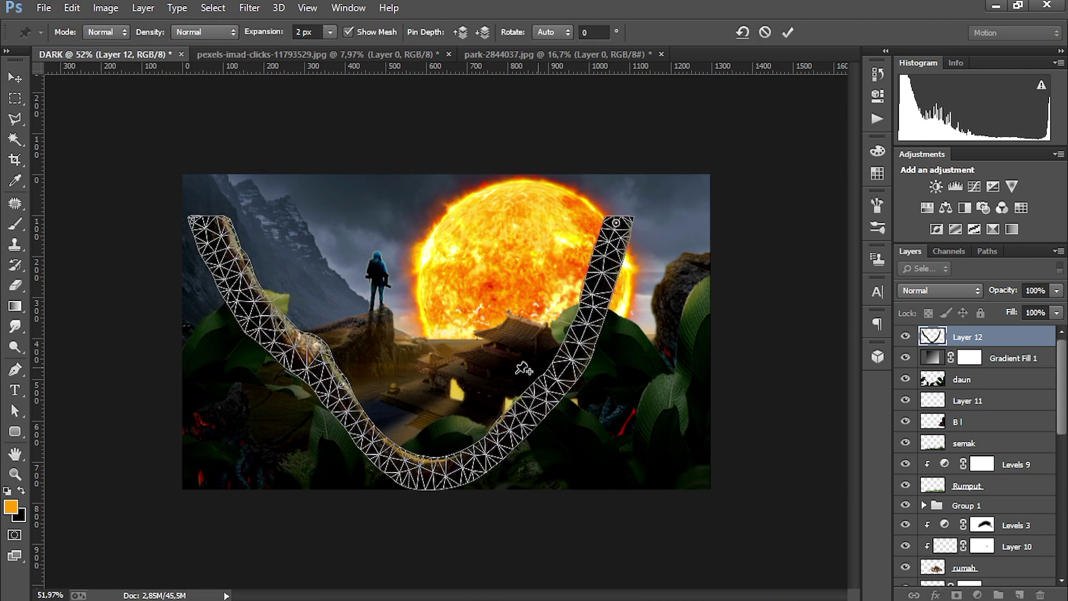
left_click(566, 369)
left_click(595, 330)
left_click_drag(616, 222, 711, 331)
left_click_drag(206, 222, 191, 484)
left_click_drag(223, 429, 220, 385)
Step: Add more warp pins along the branch, bend it into a smooth wave across the foreground, and apply the warp
left_click(671, 321)
left_click_drag(709, 320, 722, 382)
left_click(524, 442)
left_click(347, 426)
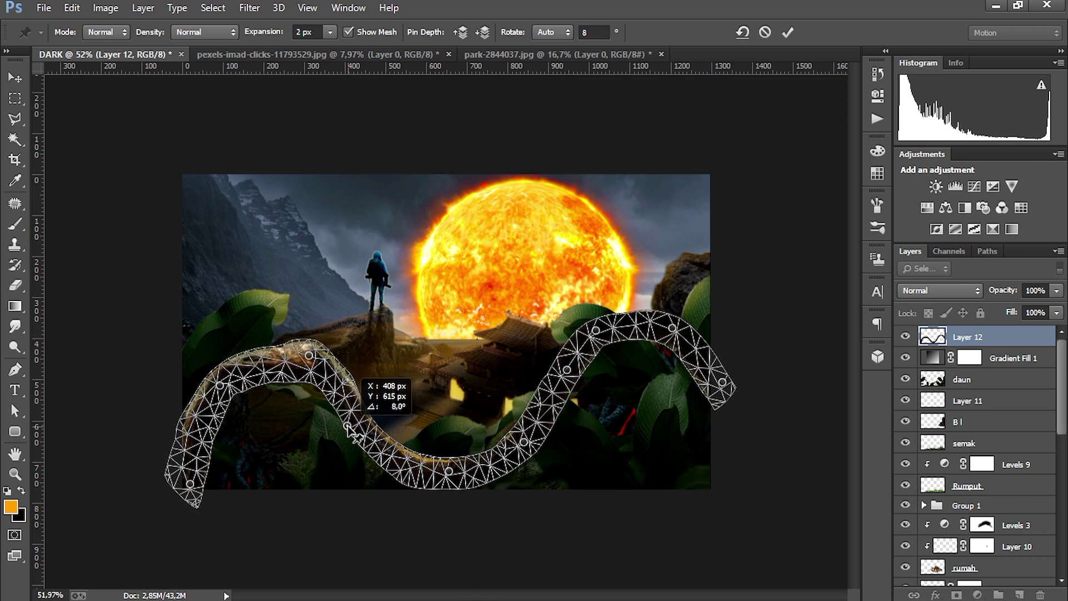
left_click_drag(481, 467, 483, 472)
left_click_drag(631, 324, 630, 316)
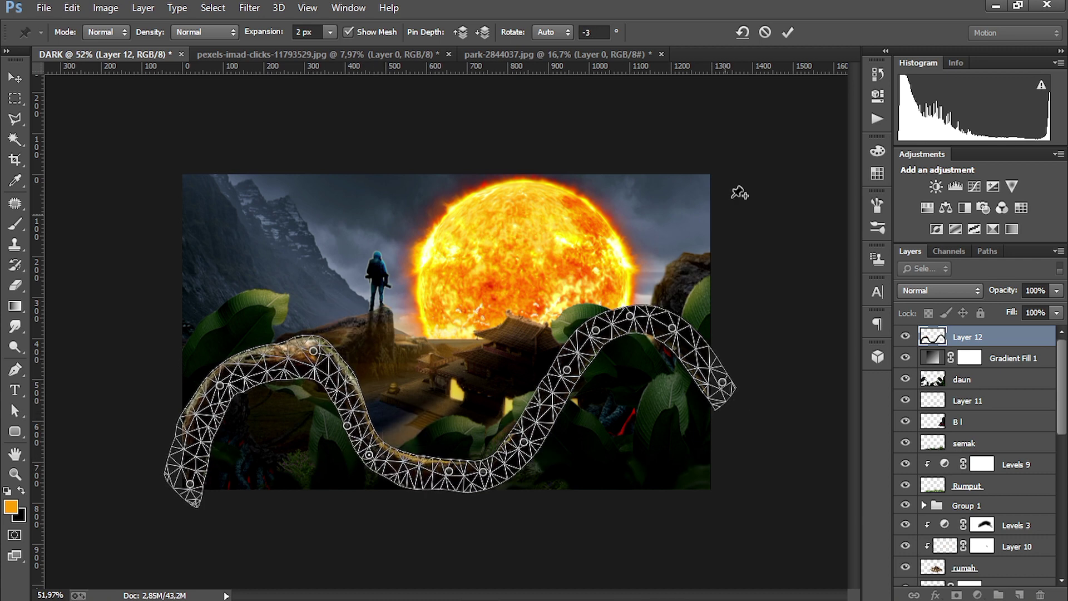
key("Return")
Step: Place the moss image pngwing.com (2).png and fit it rotated over the branch's lower-left end
left_click(43, 7)
left_click(52, 219)
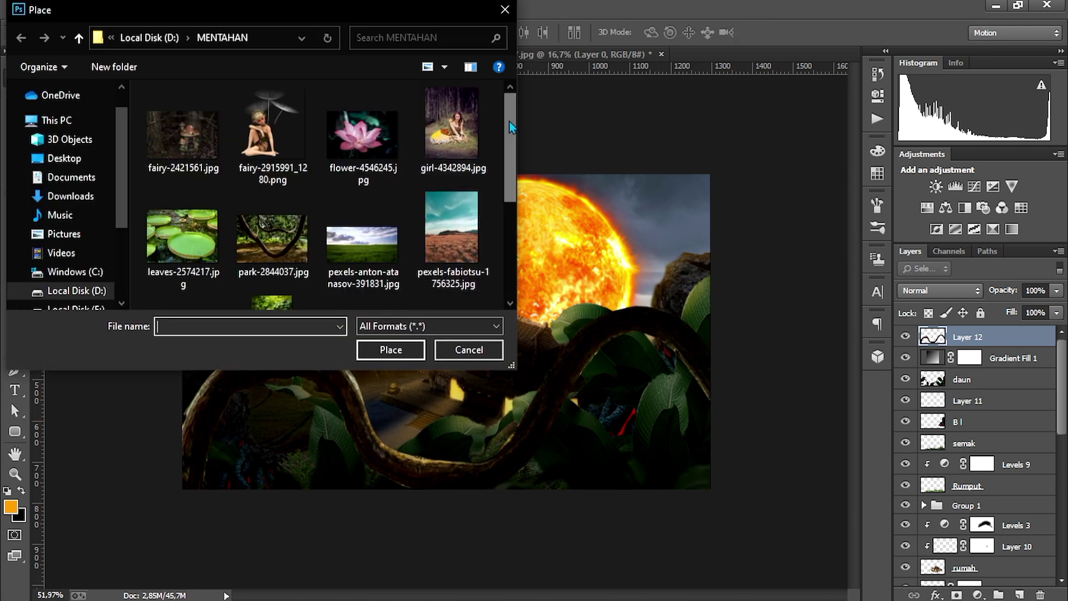
left_click(386, 348)
left_click_drag(453, 466, 253, 333)
key("Return")
Step: Duplicate the moss, rotate the copy along the branch's left bend, and rasterize the moss layers
key("ctrl+j")
left_click_drag(212, 423, 275, 381)
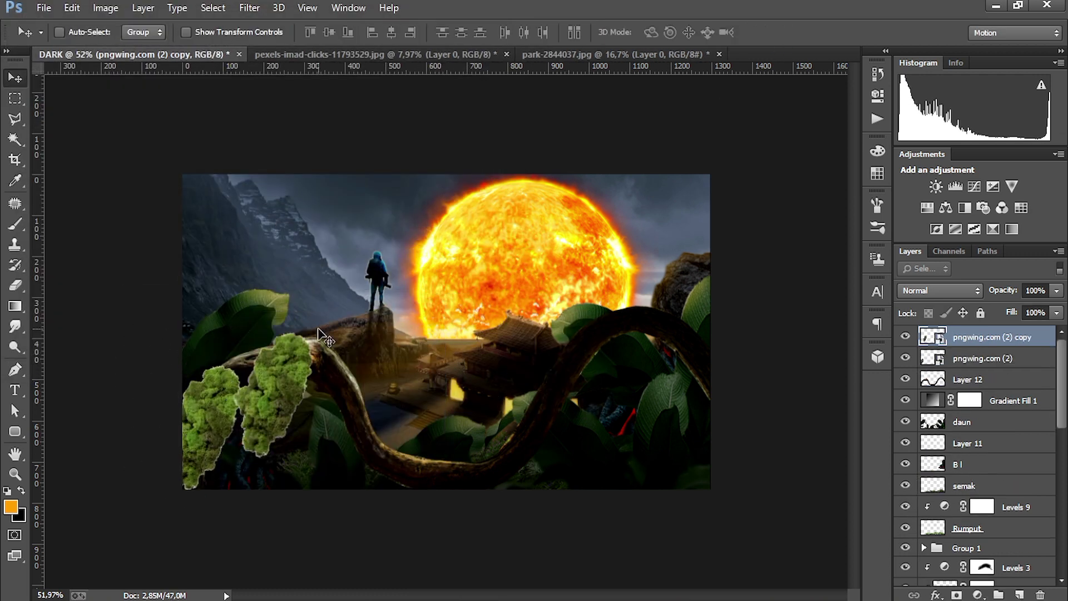
key("ctrl+t")
left_click_drag(315, 295, 350, 304)
key("Return")
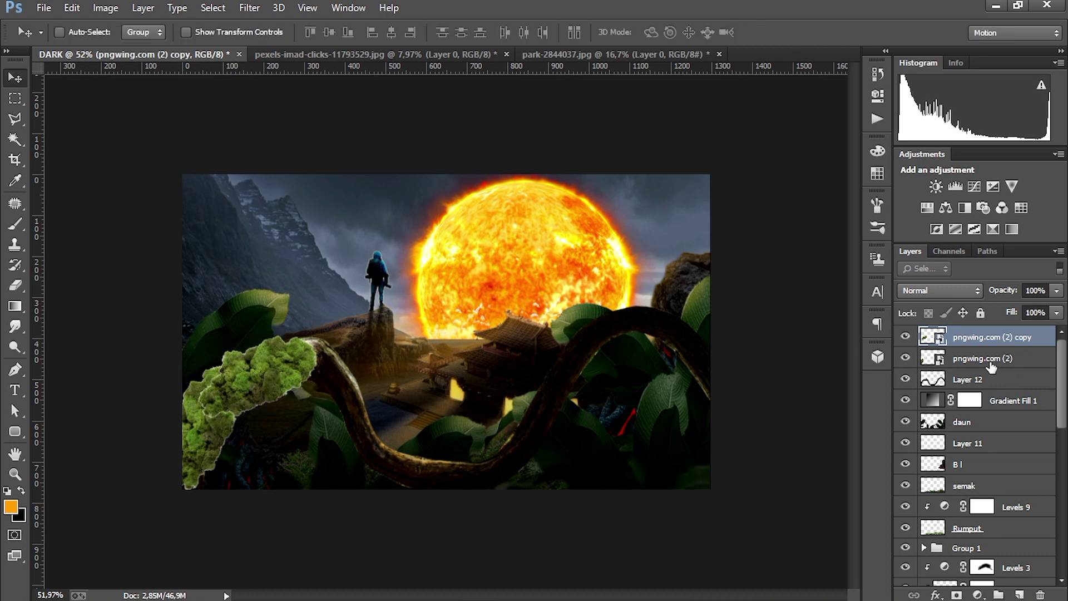
right_click(968, 336)
left_click(648, 445)
Step: Add two more moss copies, rotated to cover the top of the left arch and the branch's descending part
key("ctrl+j")
key("ctrl+j")
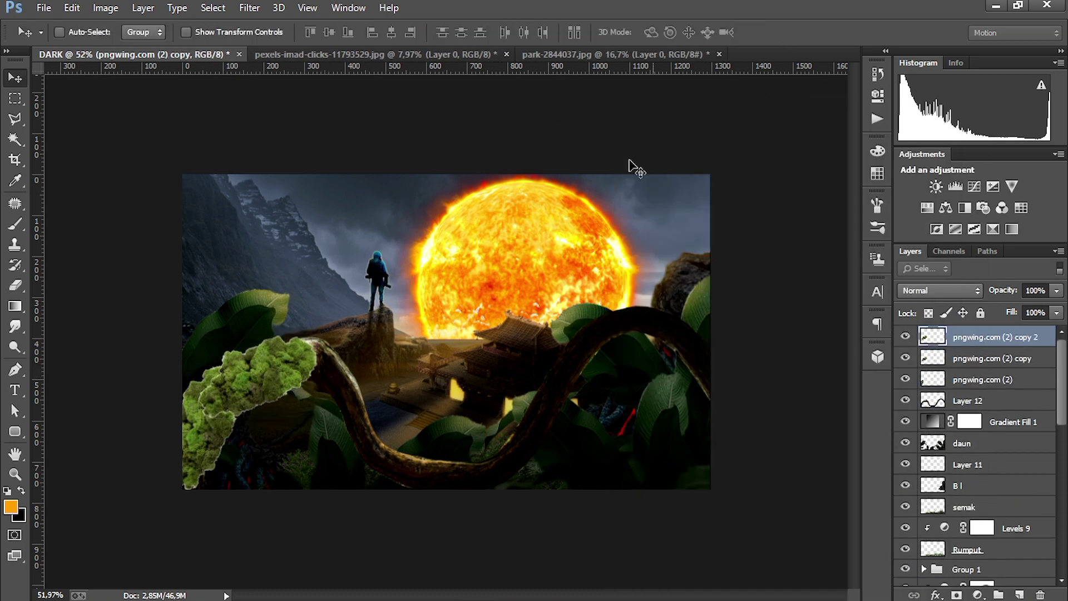
key("ctrl+t")
left_click_drag(334, 312, 467, 492)
key("Return")
key("ctrl+j")
key("ctrl+t")
key("Return")
Step: Add two moss copies along the branch's low central curve, rotating each to follow its shape
key("ctrl+j")
left_click_drag(367, 417, 478, 431)
key("ctrl+t")
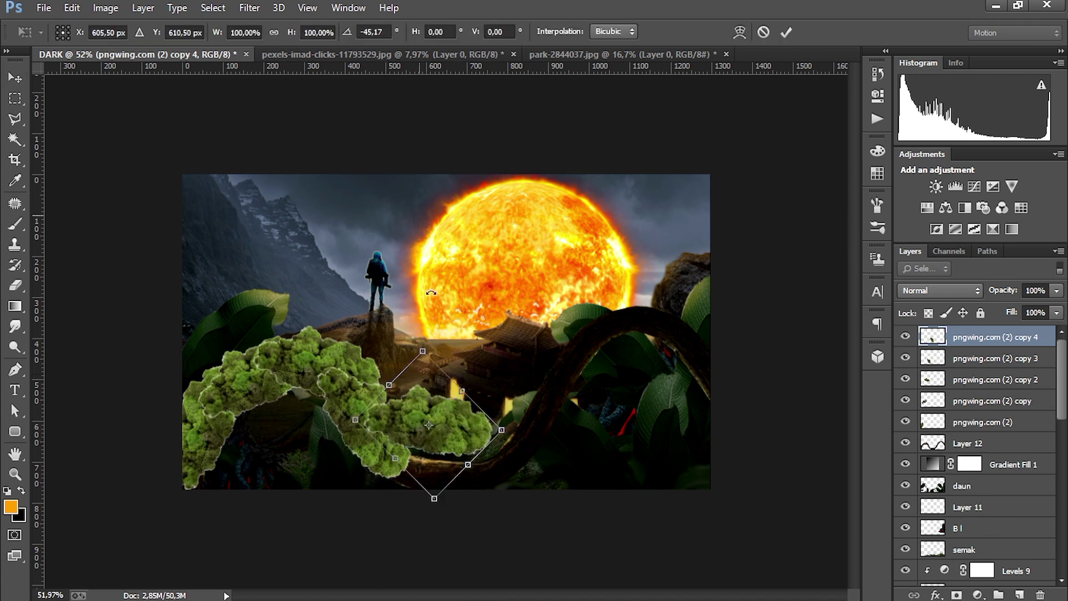
left_click_drag(439, 498, 506, 445)
key("Return")
key("ctrl+j")
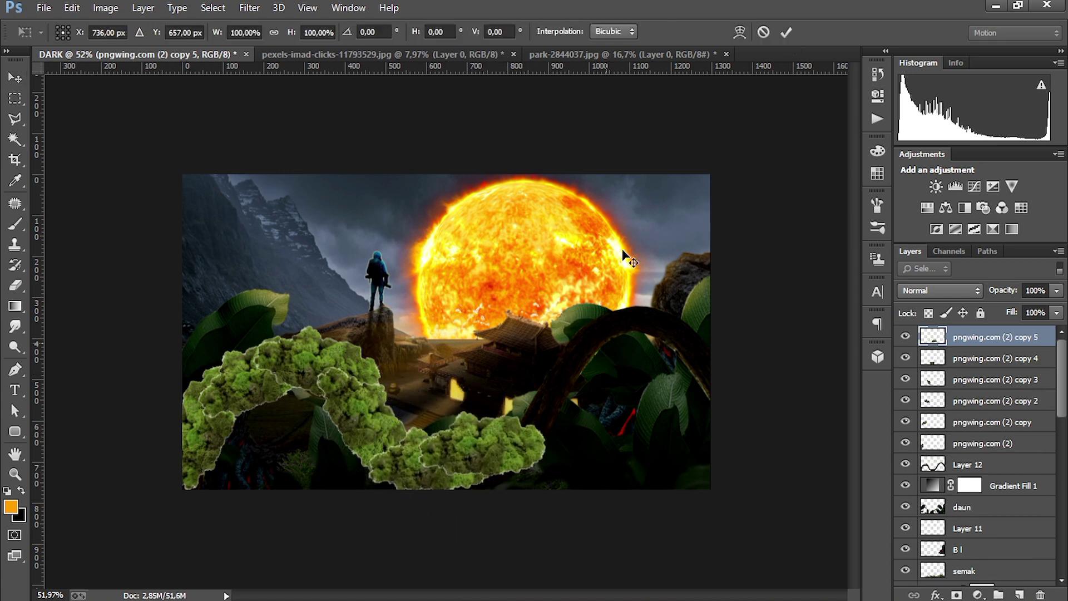
key("ctrl+t")
left_click_drag(625, 250, 720, 226)
key("Return")
Step: Duplicate the moss and rotate the copy to follow the rising part of the branch beside the temple
key("ctrl+j")
left_click_drag(501, 450, 607, 281)
key("ctrl+t")
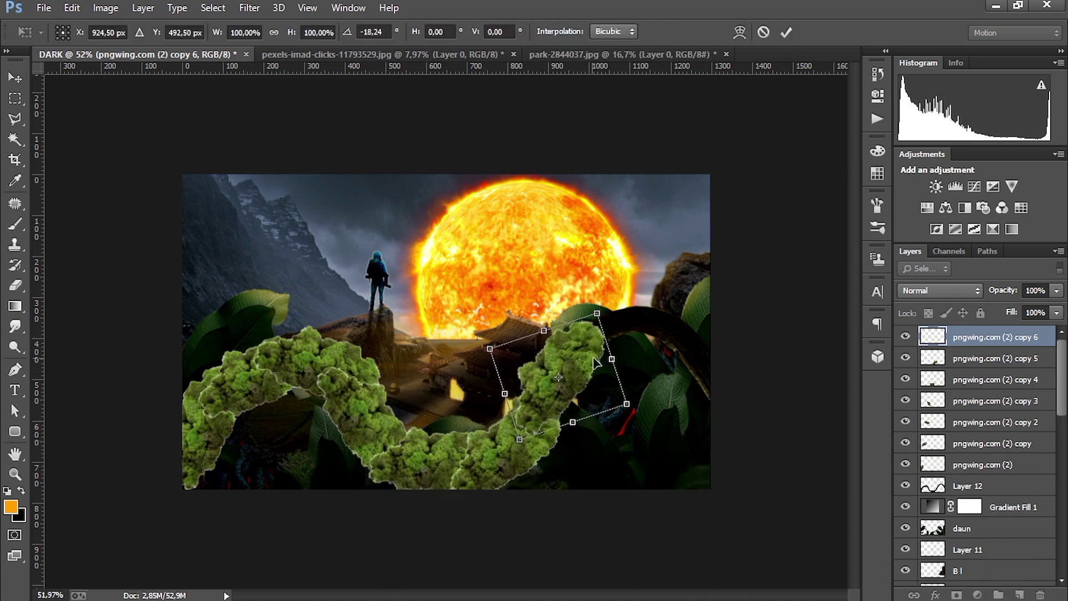
left_click_drag(639, 456, 657, 389)
key("Return")
Step: Add two moss copies over the right arch of the branch, rotated to reach the image's right edge
key("ctrl+j")
left_click_drag(556, 389, 609, 341)
key("ctrl+t")
left_click_drag(722, 311, 751, 383)
key("Return")
key("ctrl+j")
key("ctrl+t")
key("Return")
Step: Merge the moss pieces, duplicate the merged layer, and merge the copies into a single moss layer
left_click(979, 507, "shift")
key("ctrl+e")
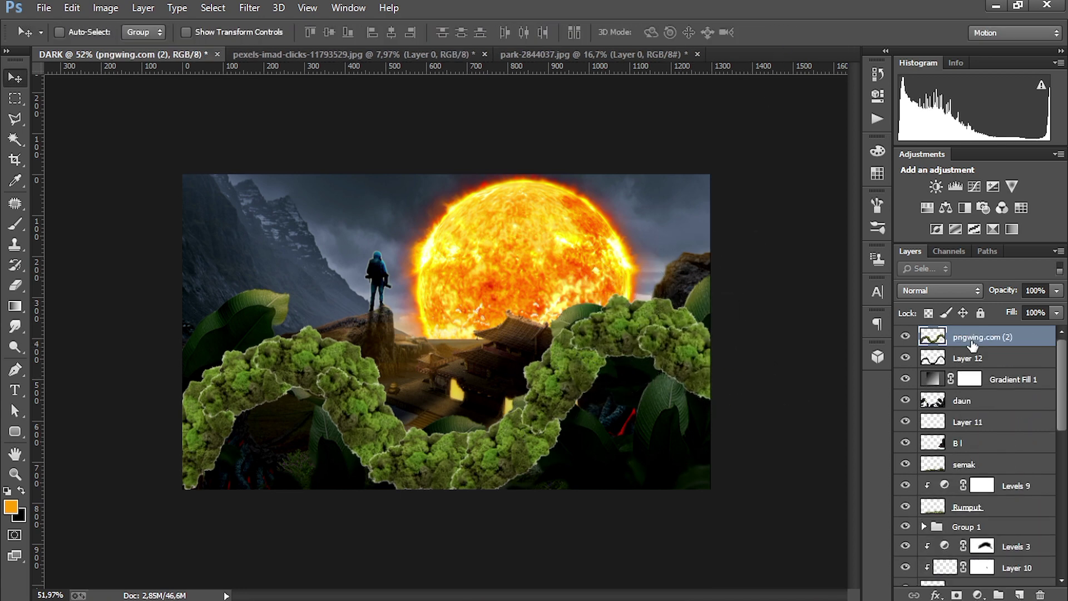
key("ctrl+j")
key("ctrl+j")
key("ctrl+j")
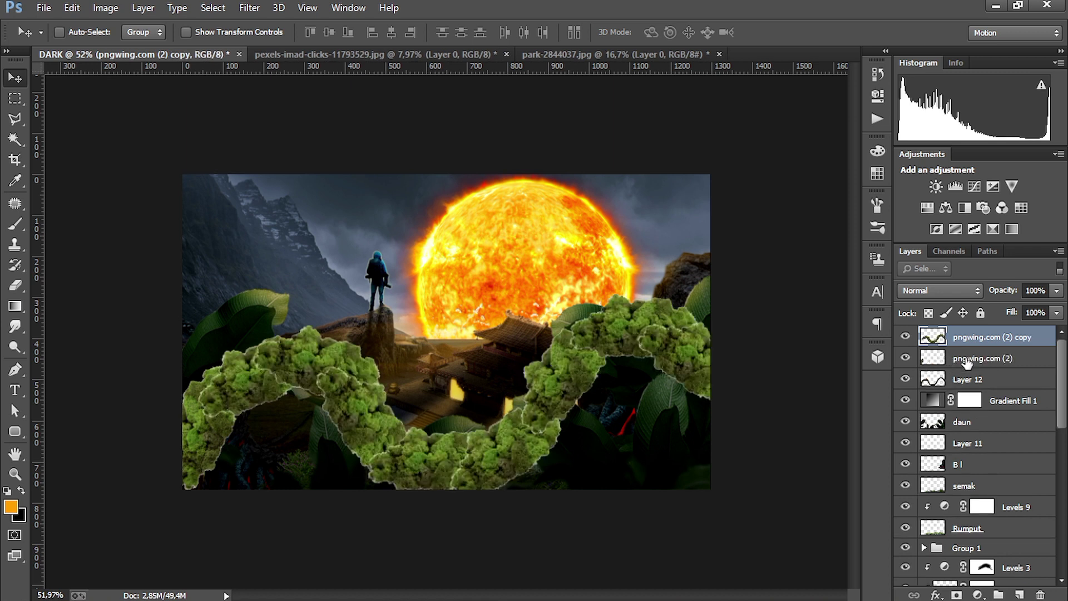
left_click(978, 400, "shift")
key("ctrl+e")
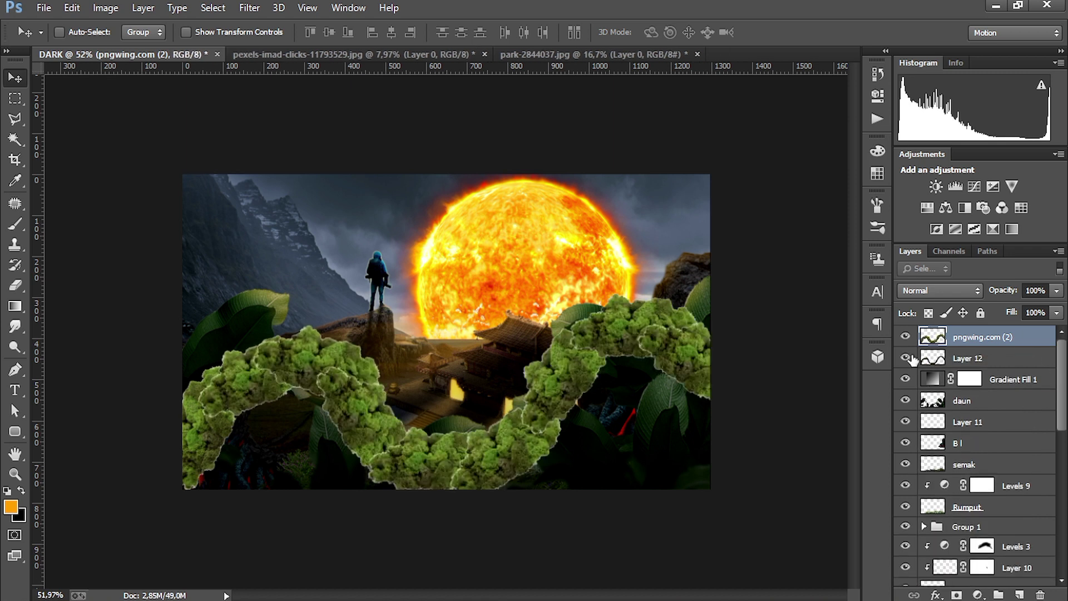
Step: Name the moss layer Lumut, hide it with a black mask, and brush white at 29% opacity along the branch to reveal moss
left_click(957, 594, "alt")
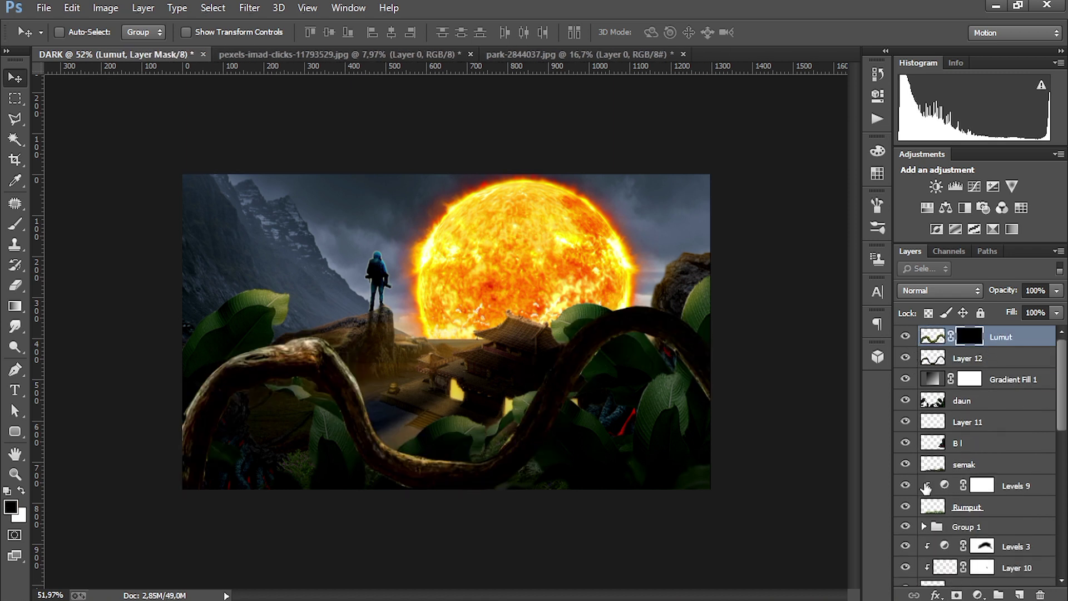
left_click(15, 223)
left_click(7, 491)
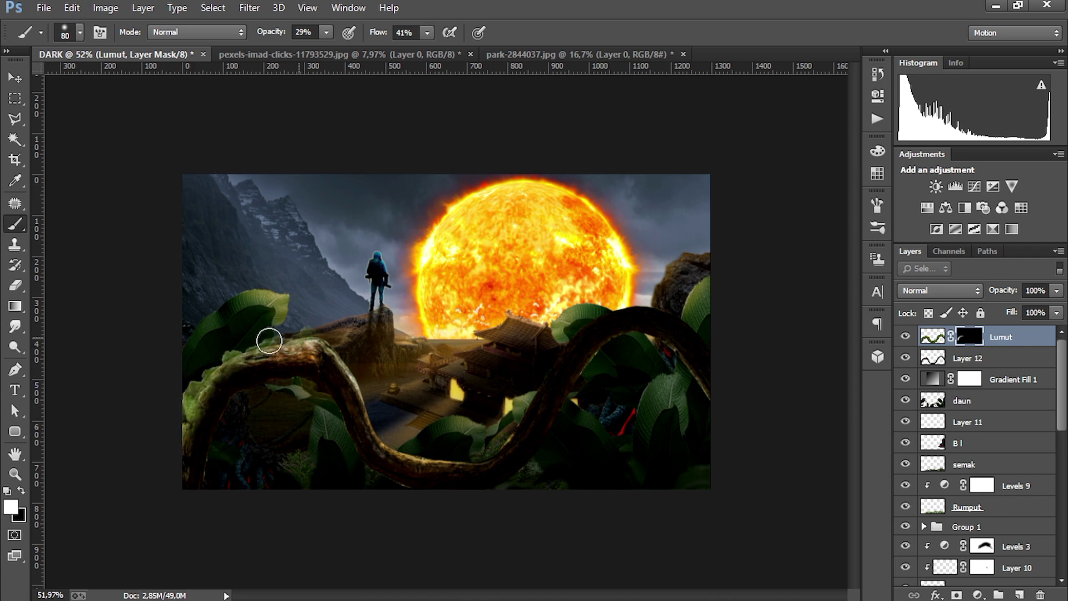
mouse_move(269, 341)
left_mouse_down()
mouse_move(306, 339)
mouse_move(357, 360)
mouse_move(366, 424)
mouse_move(464, 459)
mouse_move(558, 331)
mouse_move(582, 315)
mouse_move(531, 374)
mouse_move(566, 324)
mouse_move(653, 295)
left_mouse_up()
mouse_move(554, 331)
left_mouse_down()
mouse_move(677, 308)
mouse_move(628, 304)
mouse_move(531, 377)
mouse_move(372, 429)
mouse_move(392, 448)
mouse_move(438, 424)
mouse_move(342, 322)
left_mouse_up()
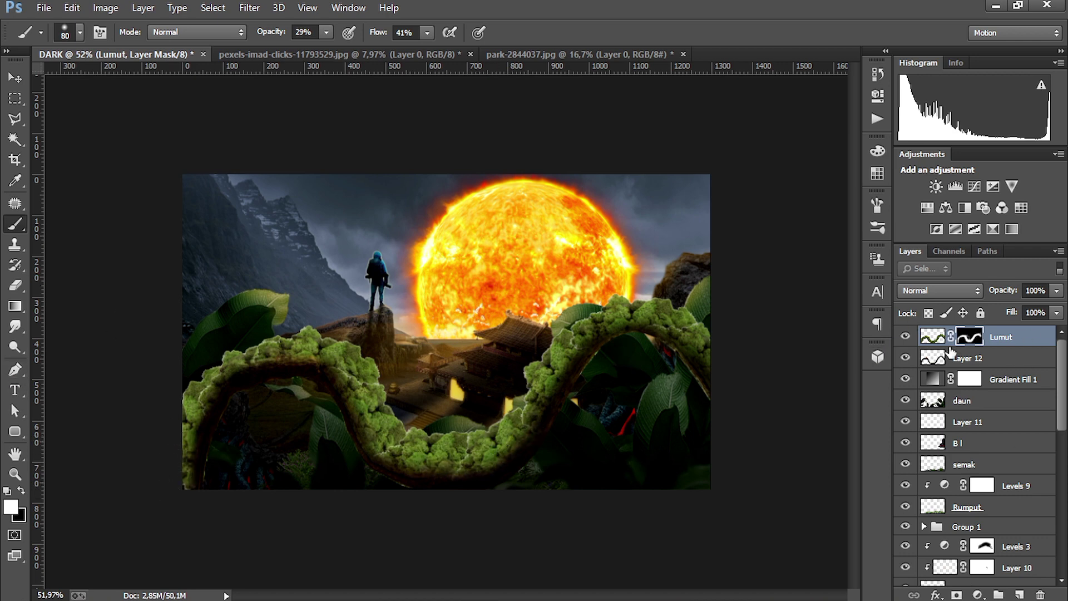
Step: Clip a Levels adjustment to Lumut with midtones 0.59 and white output level 209
left_click(977, 594)
left_click(912, 322)
left_click(740, 329)
left_click_drag(839, 273, 821, 273)
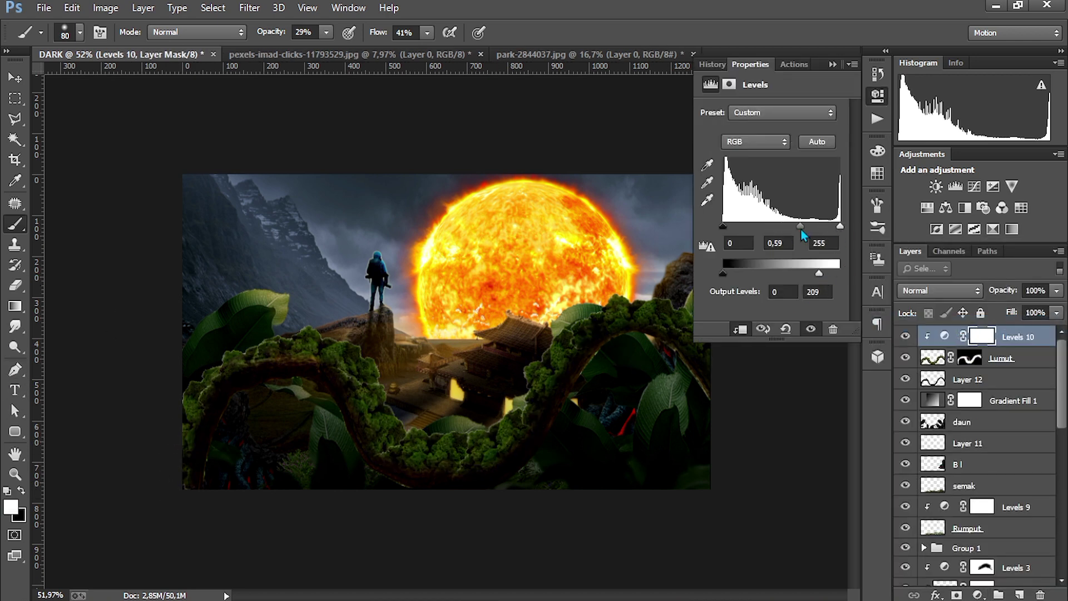
left_click(901, 267)
left_click(969, 358)
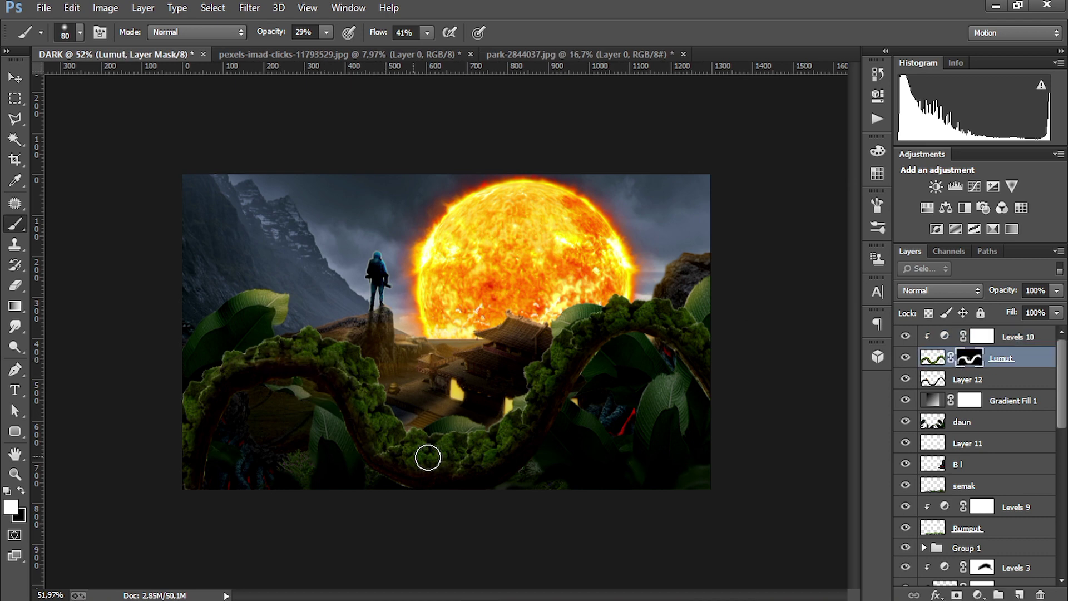
key("F5")
key("F5")
Step: Create a new layer above Levels 10 and choose the 2324 px plant brush tip
key("ctrl+shift+alt+n")
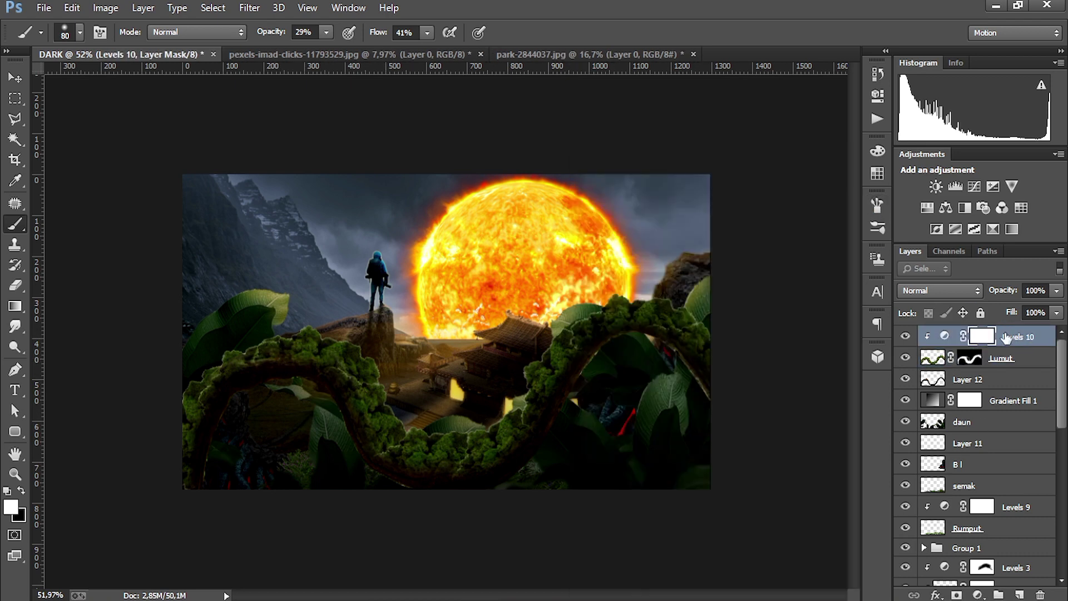
key("F5")
scroll(853, 232, "up", 2)
left_click(729, 259)
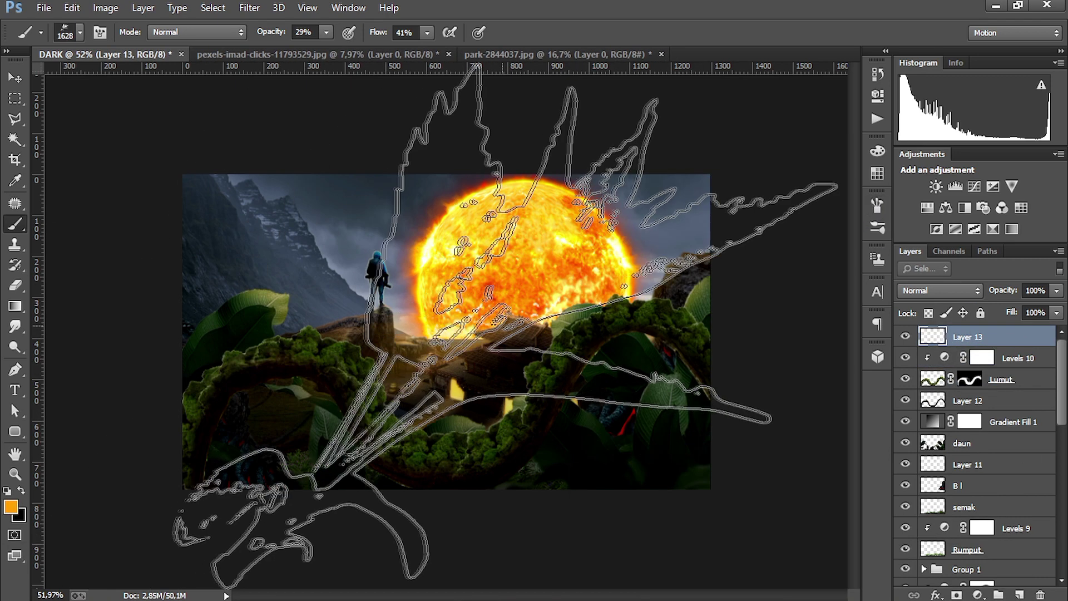
key("F5")
left_click(877, 206)
left_click(754, 245)
left_click(753, 258)
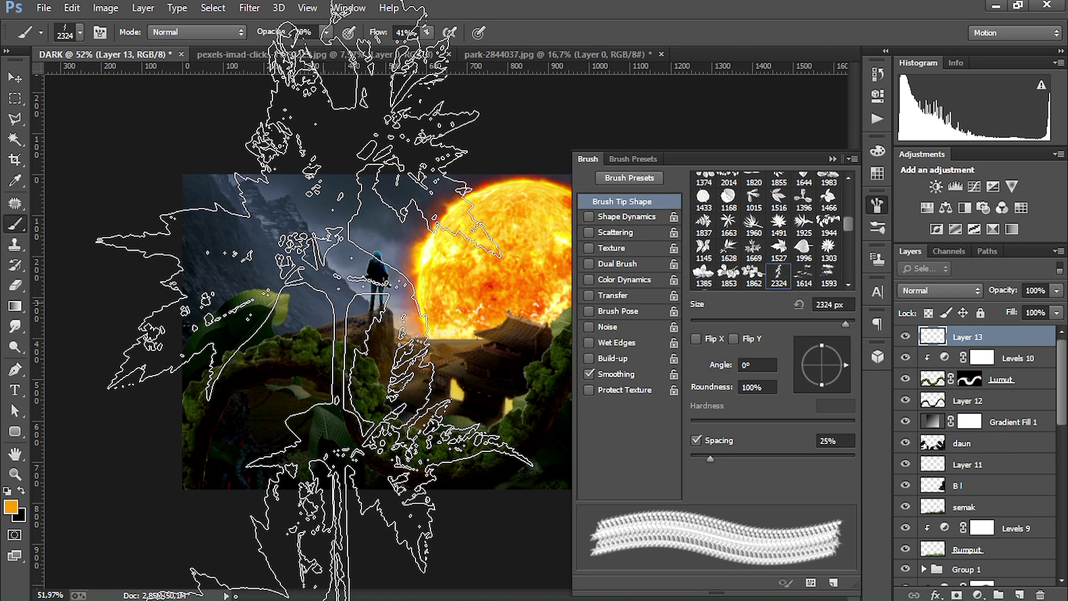
Step: Try the 1015 px leaf brush tip at a size of 70 px with different tip angles
scroll(752, 200, "down", 1)
left_click(752, 200)
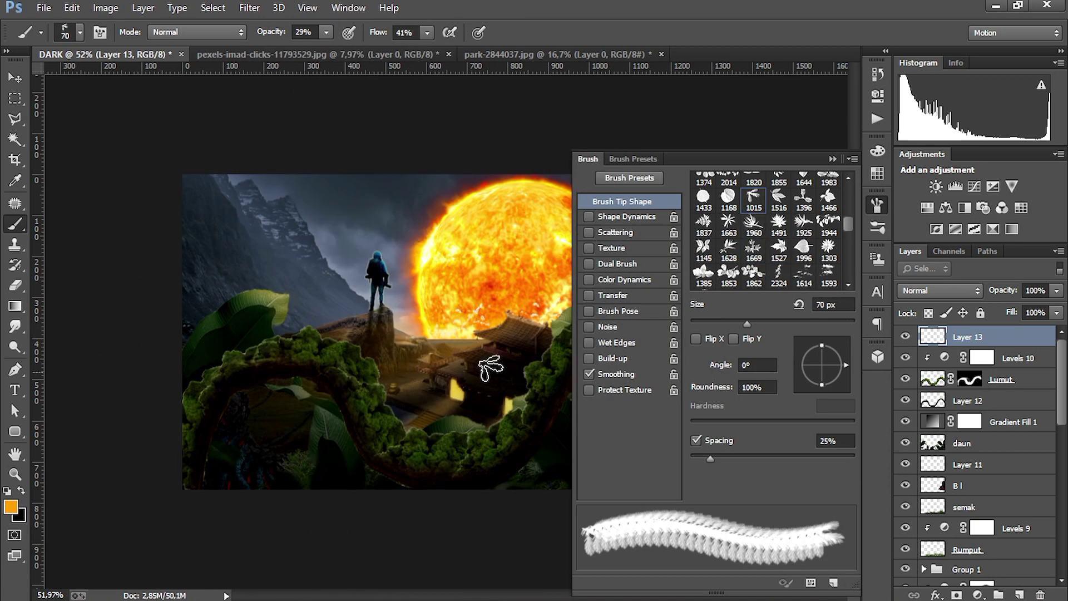
scroll(854, 214, "up", 2)
scroll(836, 229, "down", 3)
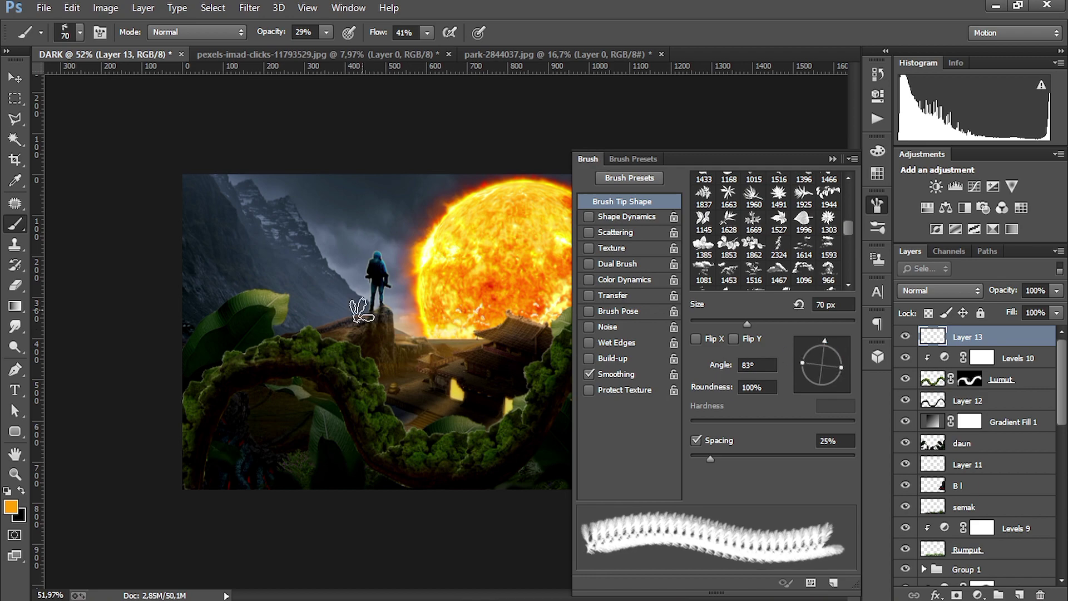
key("Right")
key("Right")
key("Right")
key("Right")
key("Right")
key("Right")
key("Right")
key("Right")
key("Right")
key("Right")
key("Right")
key("Right")
key("Right")
key("Right")
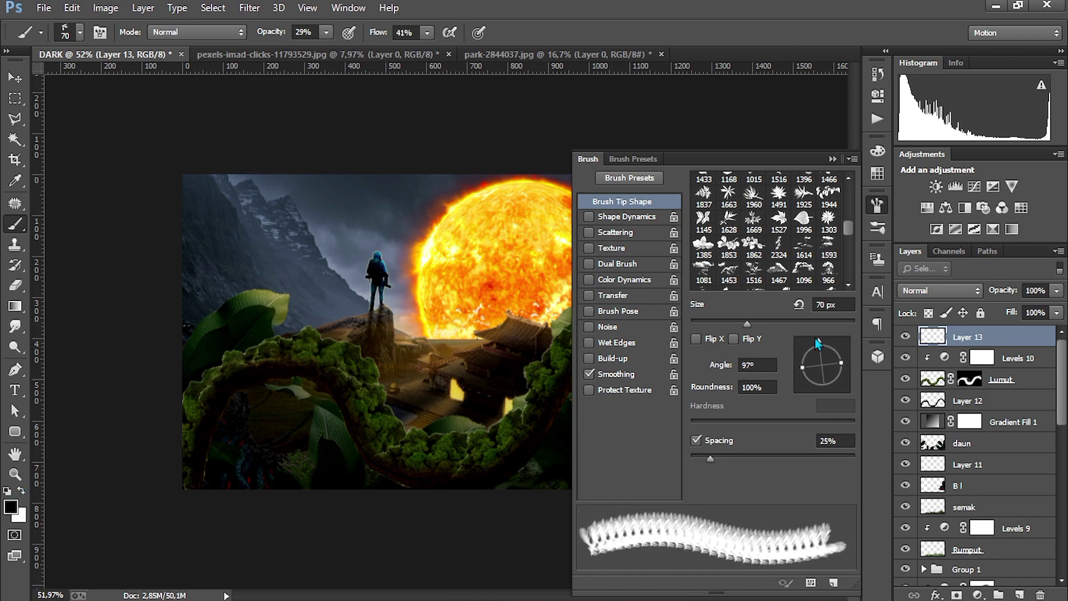
key("Right")
key("Right")
key("Right")
key("Right")
key("Right")
key("Right")
key("Right")
key("Right")
key("Right")
key("Right")
key("Right")
key("Right")
key("Right")
key("Right")
key("Right")
key("Right")
key("Right")
key("Right")
key("Right")
key("Right")
Step: Choose the 1491 px spiky leaf brush tip and reduce its size to 82 px
left_click(728, 195)
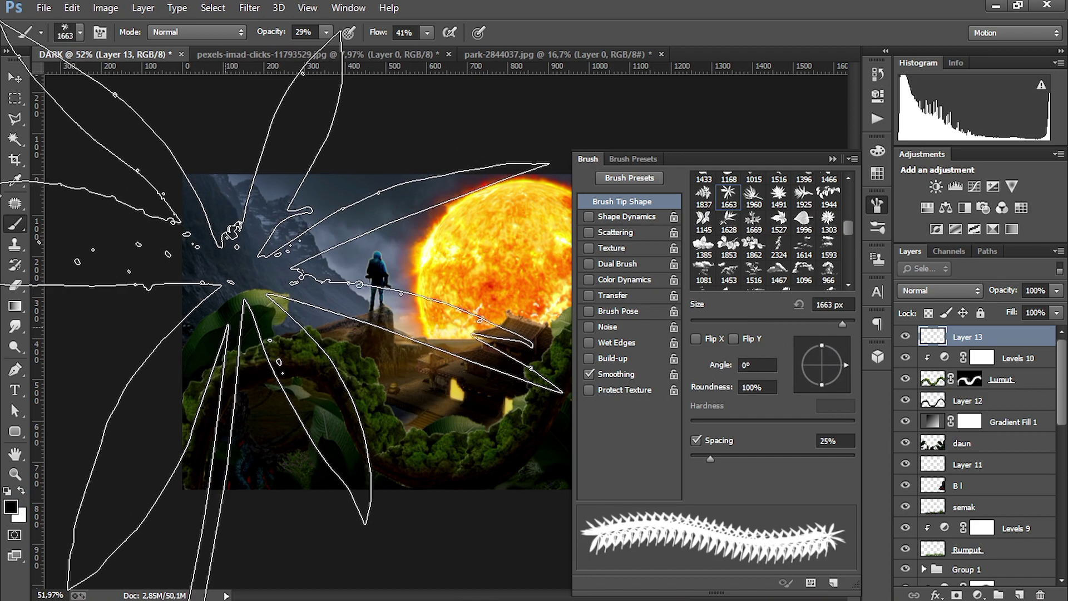
left_click(753, 195)
left_click(781, 198)
left_click(770, 322)
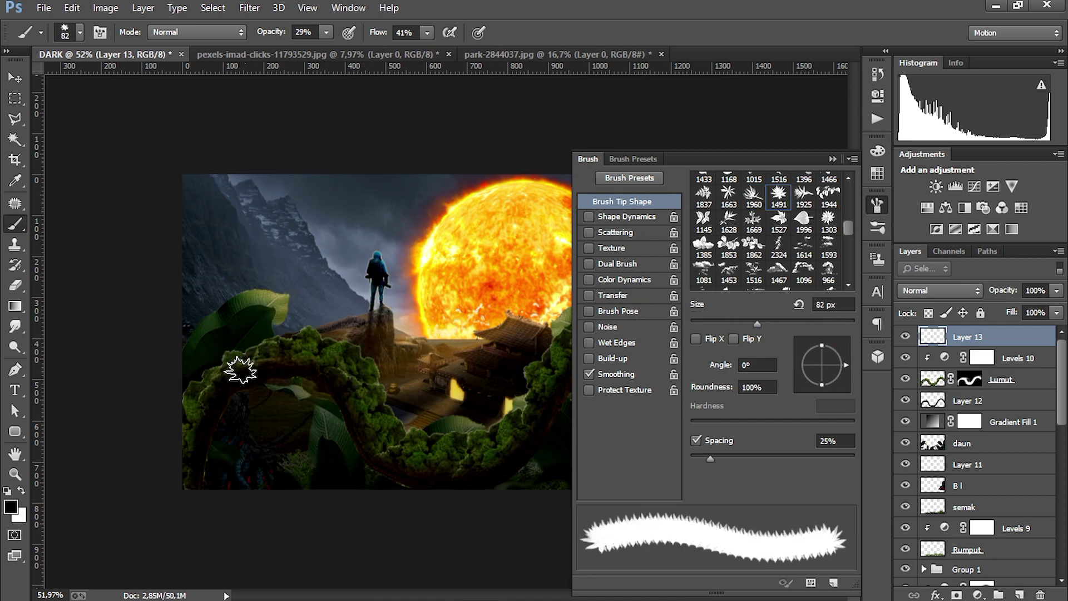
key("F5")
Step: Set the foreground colour to a medium green and the brush opacity and flow to 100%
left_click(10, 506)
left_click(338, 343)
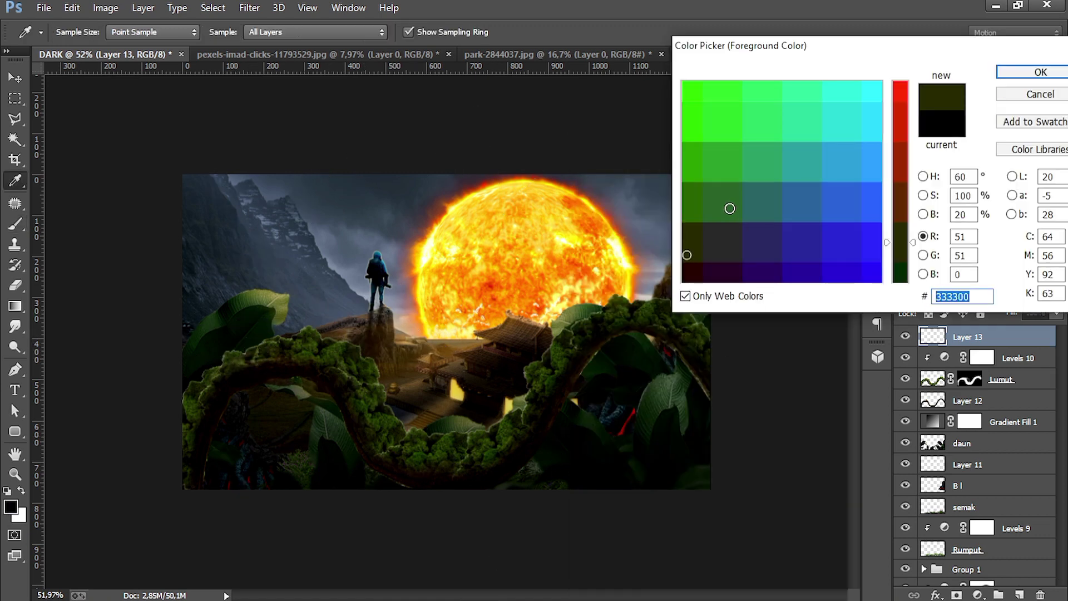
left_click(729, 208)
key("Return")
key("b")
scroll(274, 346, "down", 2)
scroll(270, 317, "up", 4)
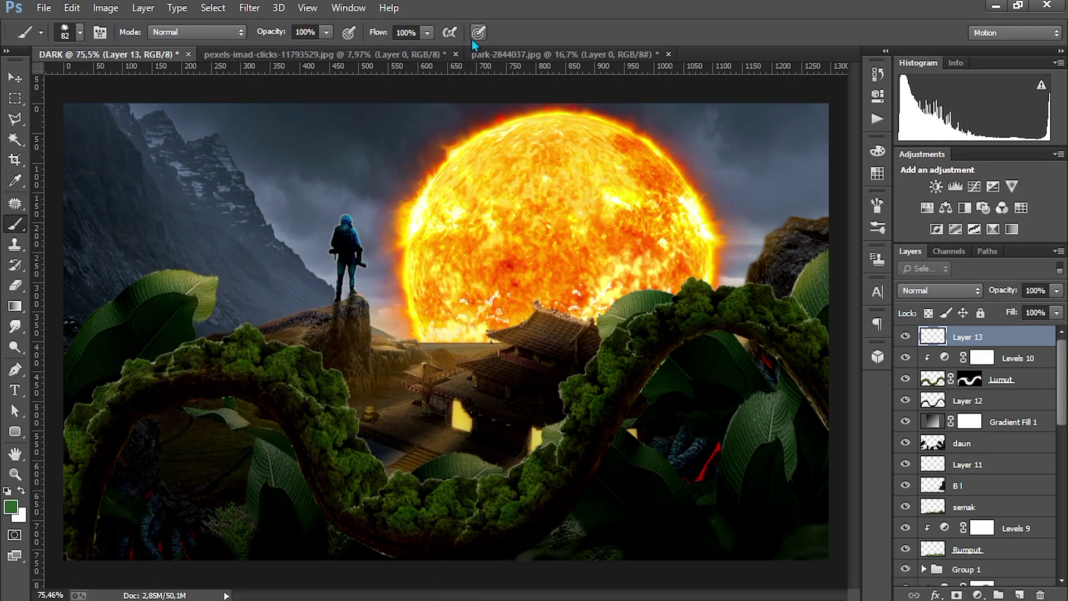
Step: Move Layer 13 below Lumut and paint leaf tufts in dark olive along the edge of the mossy branch
left_click(10, 506)
key("Return")
key("ctrl+bracketleft")
key("ctrl+bracketleft")
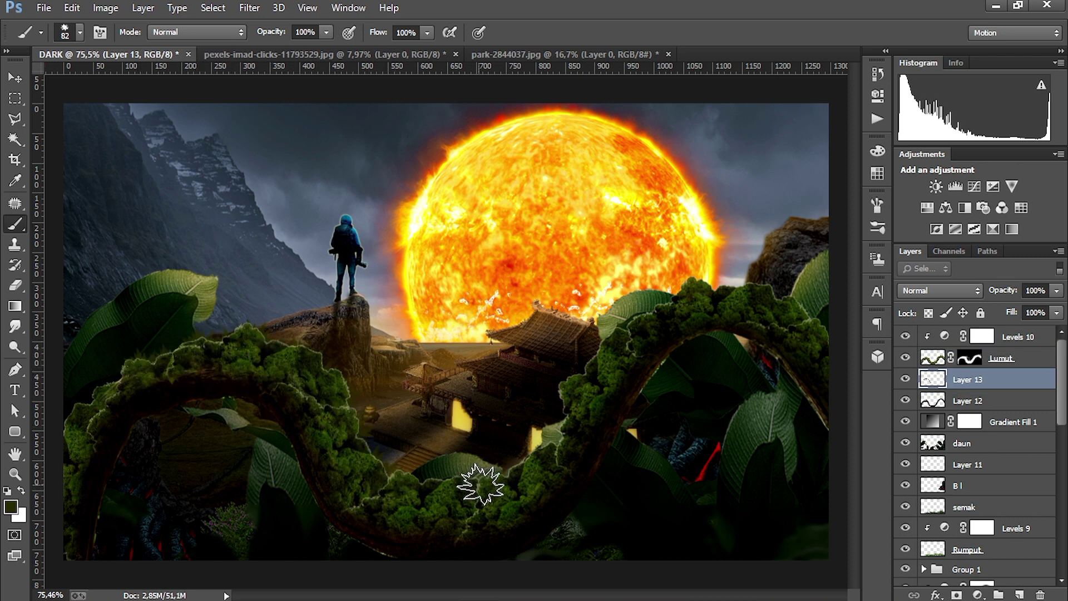
mouse_move(554, 469)
left_mouse_down()
mouse_move(589, 393)
mouse_move(632, 341)
mouse_move(765, 315)
left_mouse_up()
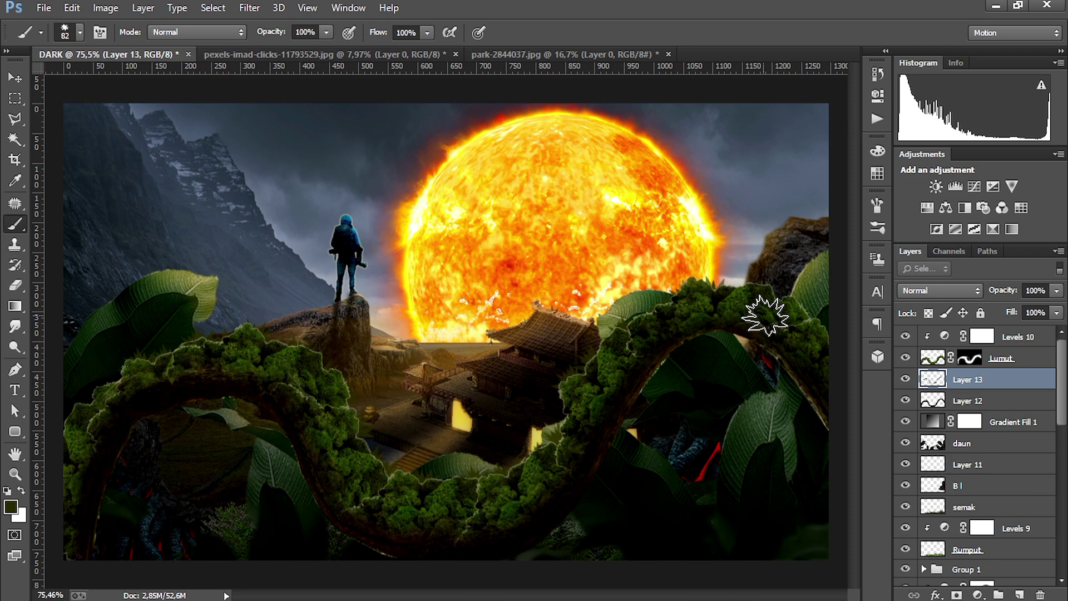
Step: Merge the Levels 10 adjustment into Lumut and select Layer 13 again
left_click(1001, 359)
scroll(1001, 358, "down", 1)
left_click(955, 362)
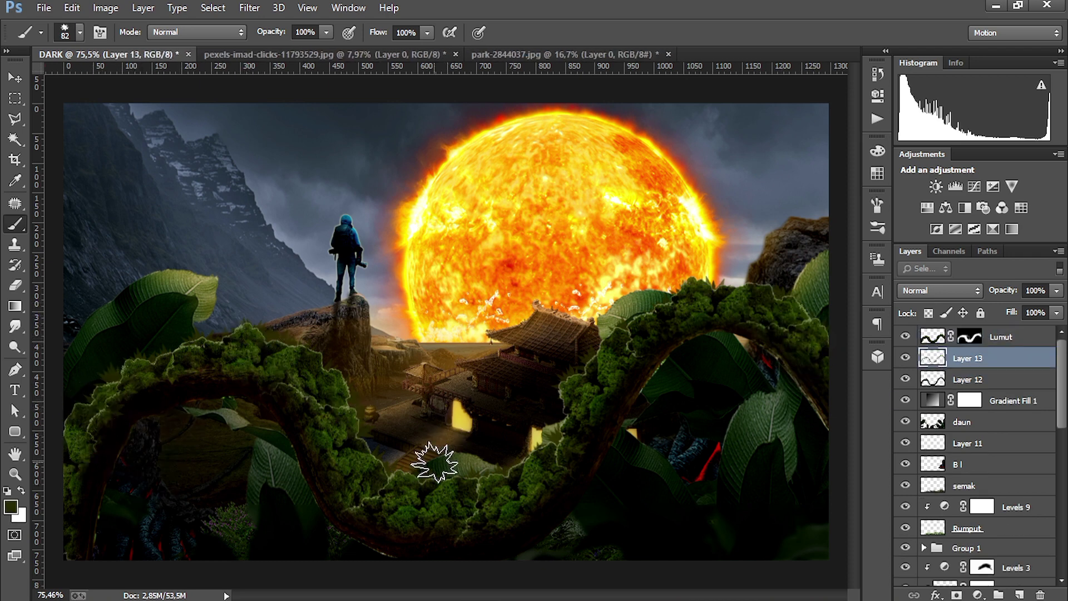
Step: Try another plant brush tip at a size of 60 px with its angle set to -109°
scroll(435, 462, "down", 1)
key("F5")
left_click(722, 206)
key("F5")
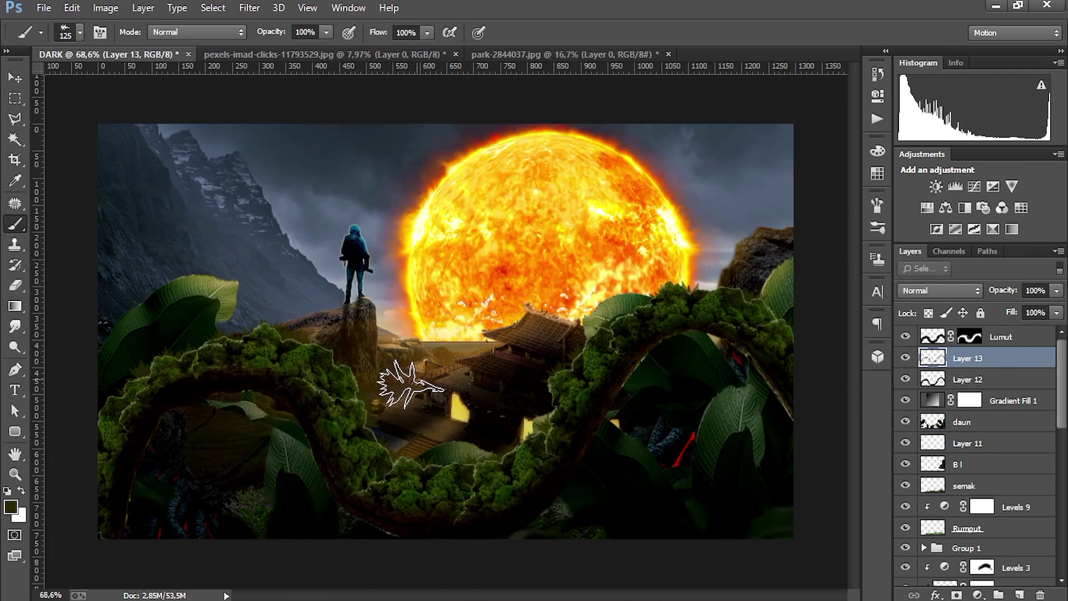
key("F5")
left_click_drag(818, 327, 833, 391)
key("shift+Right")
key("shift+Right")
key("shift+Right")
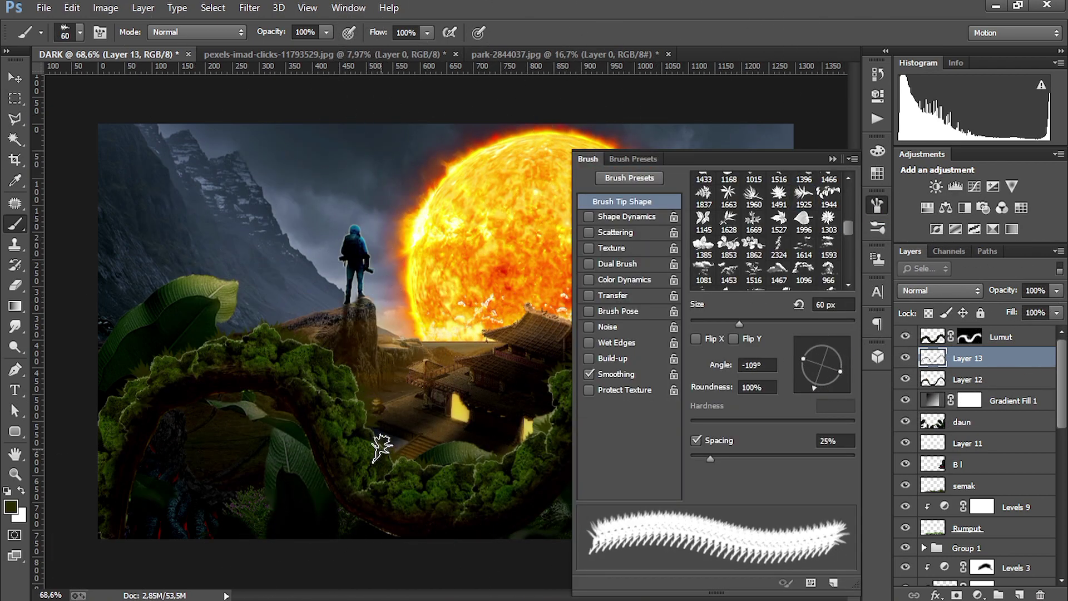
left_click(877, 205)
key("ctrl+shift+alt+n")
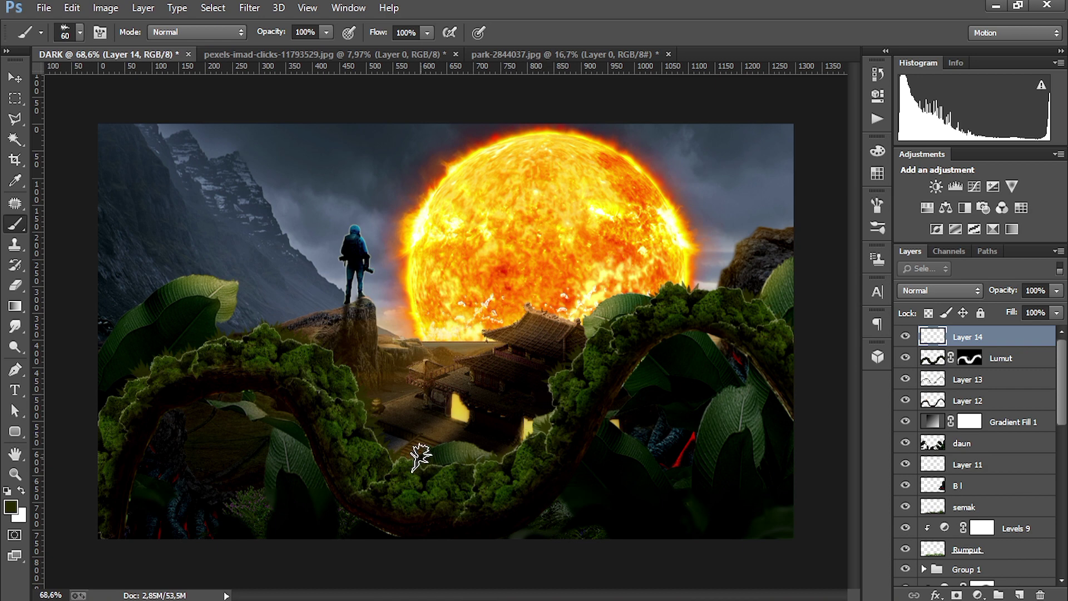
scroll(413, 314, "up", 2)
key("v")
key("Delete")
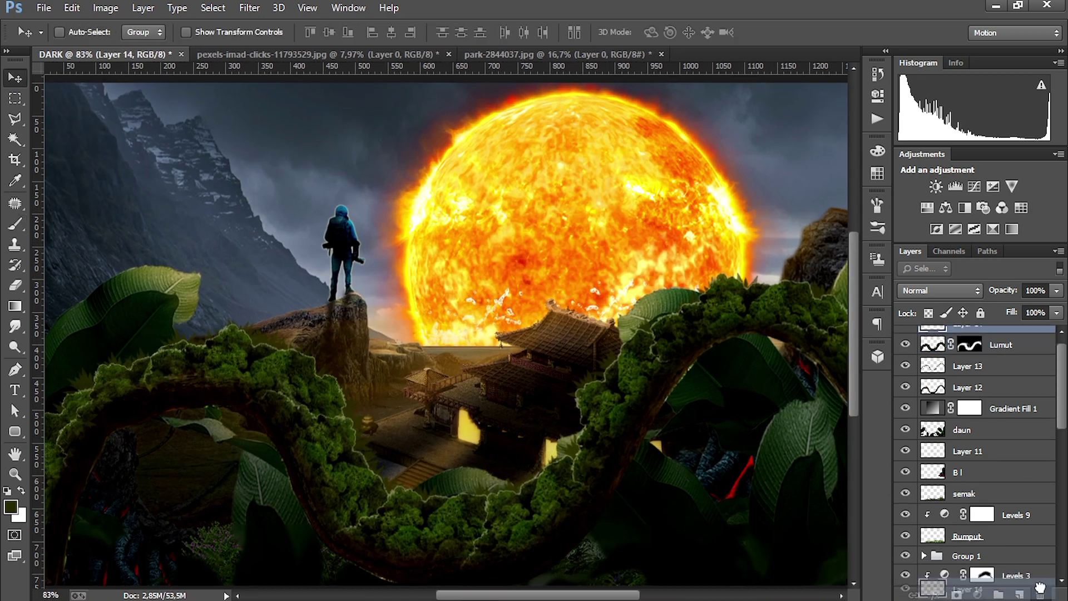
Step: Smudge the moss edges on Lumut along the branch with a 20 px brush at 50% strength
left_click(15, 326)
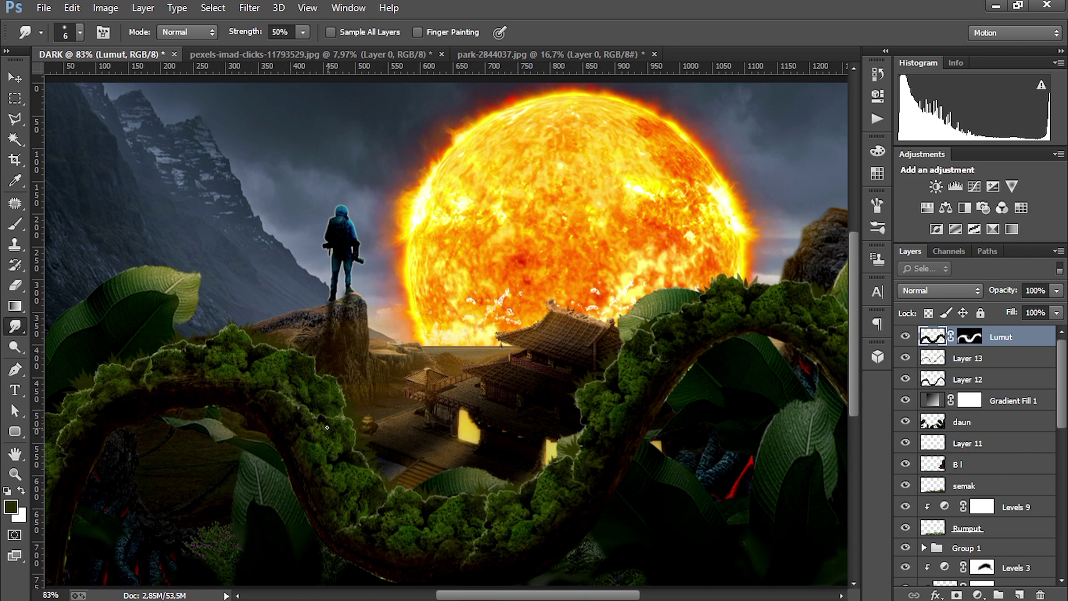
scroll(484, 575, "left", 5)
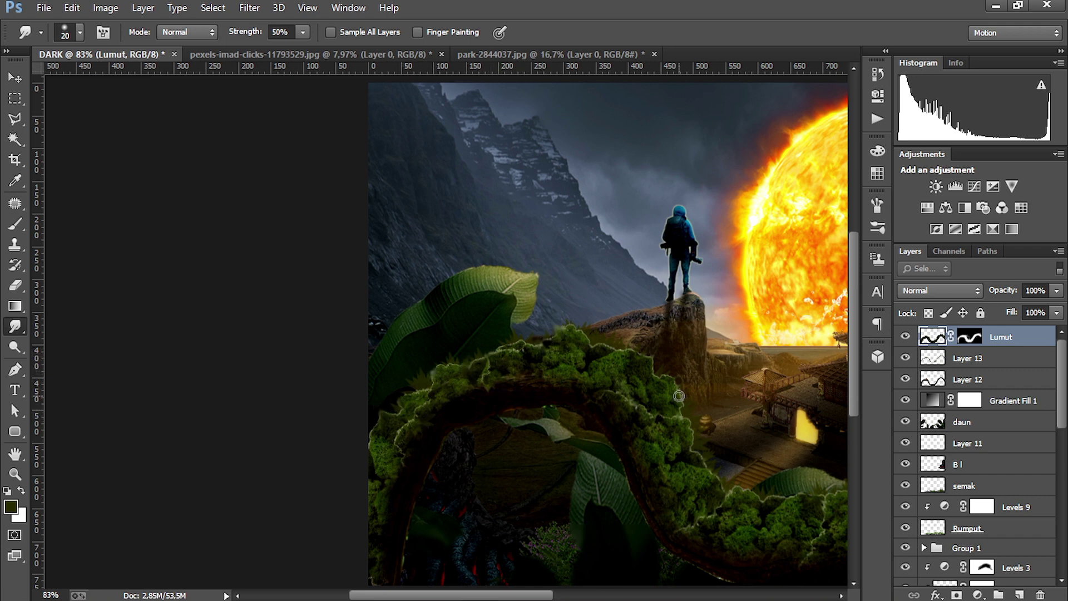
key("ctrl+0")
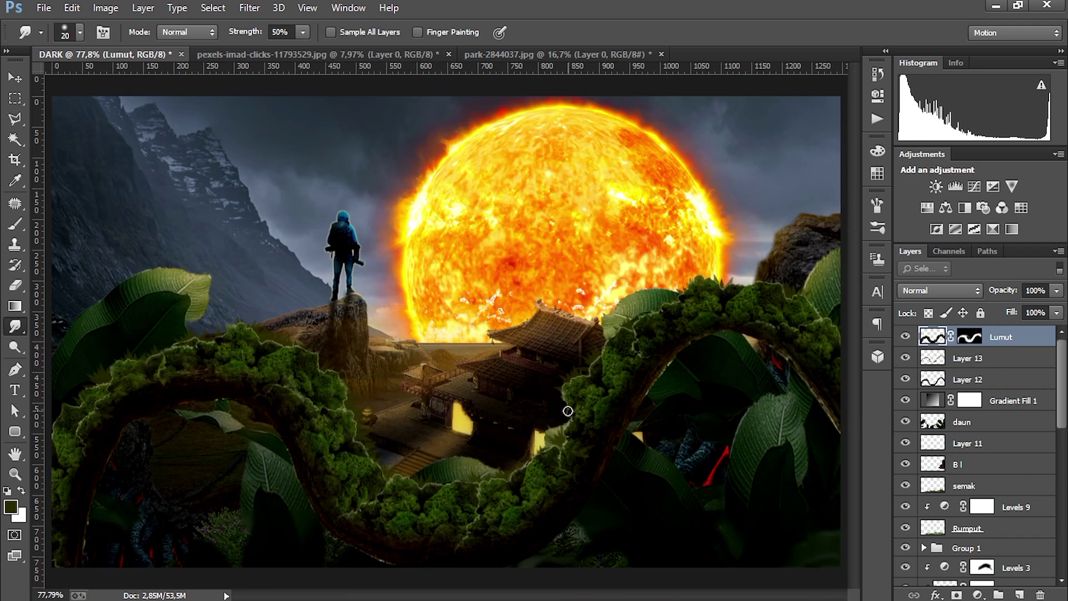
Step: Outline the excess strip along the left inner edge of the right-hand arch on Layer 12 with the Pen and cut it away
left_click(926, 380)
key("p")
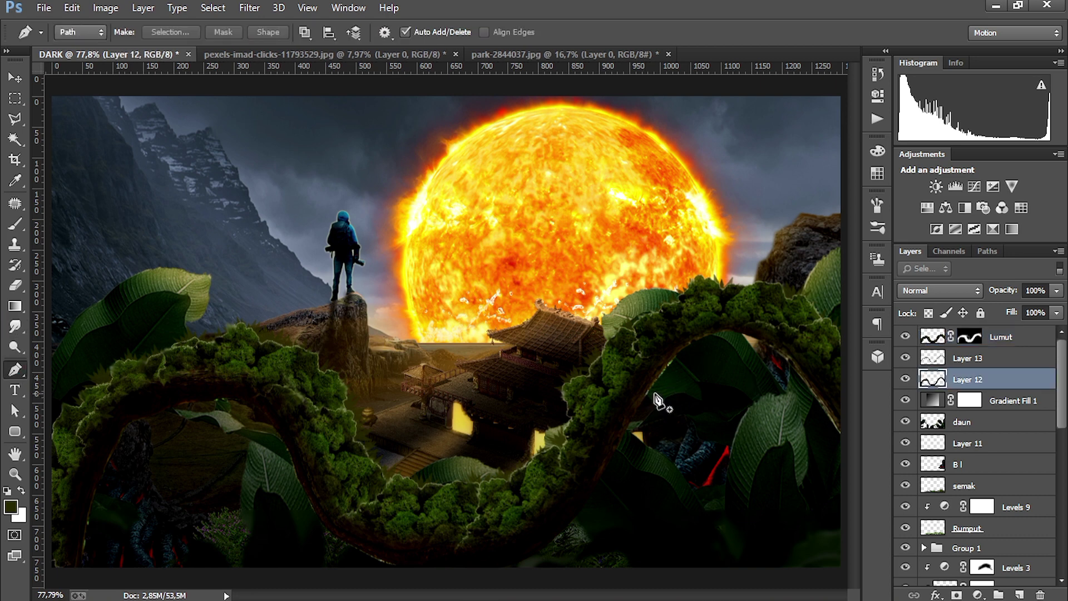
left_click(645, 393)
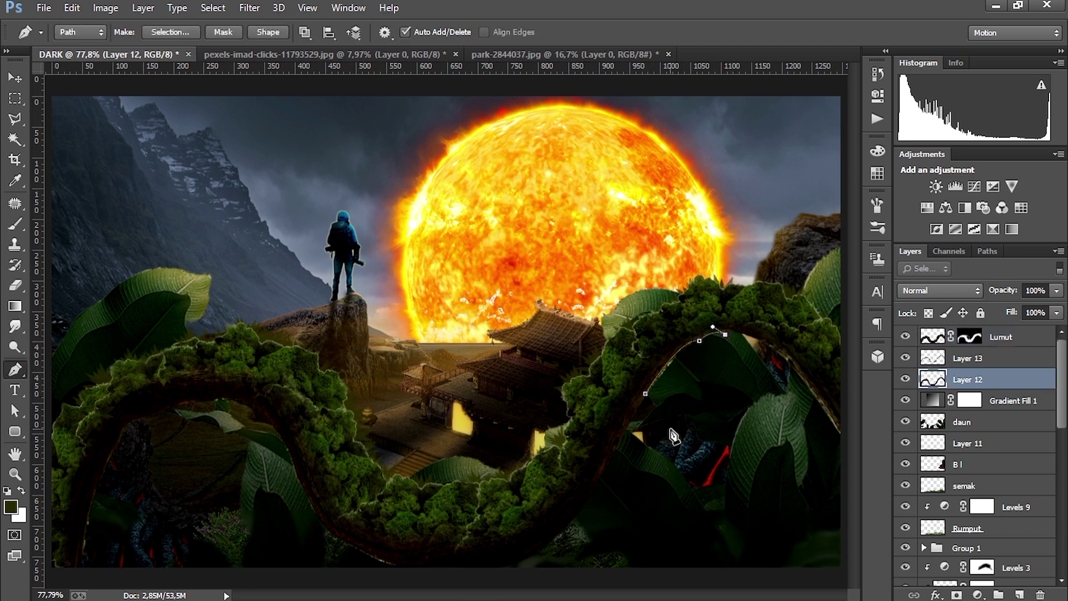
right_click(648, 433)
left_click(667, 287)
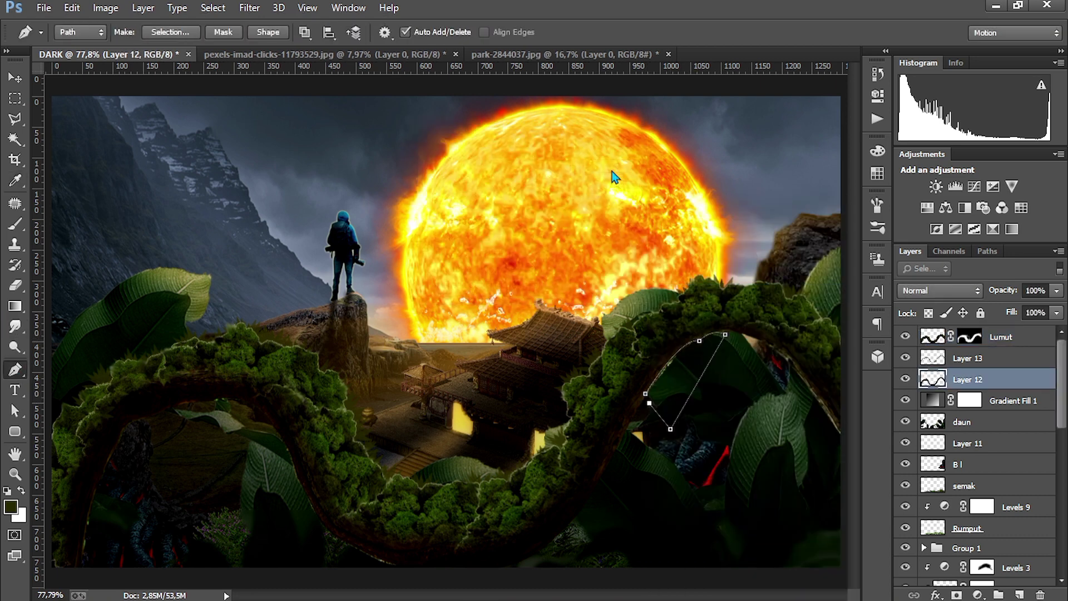
Step: Outline the bright leftover strip on the right inner side of the arch with the Pen and remove it from Layer 12
left_click(770, 346)
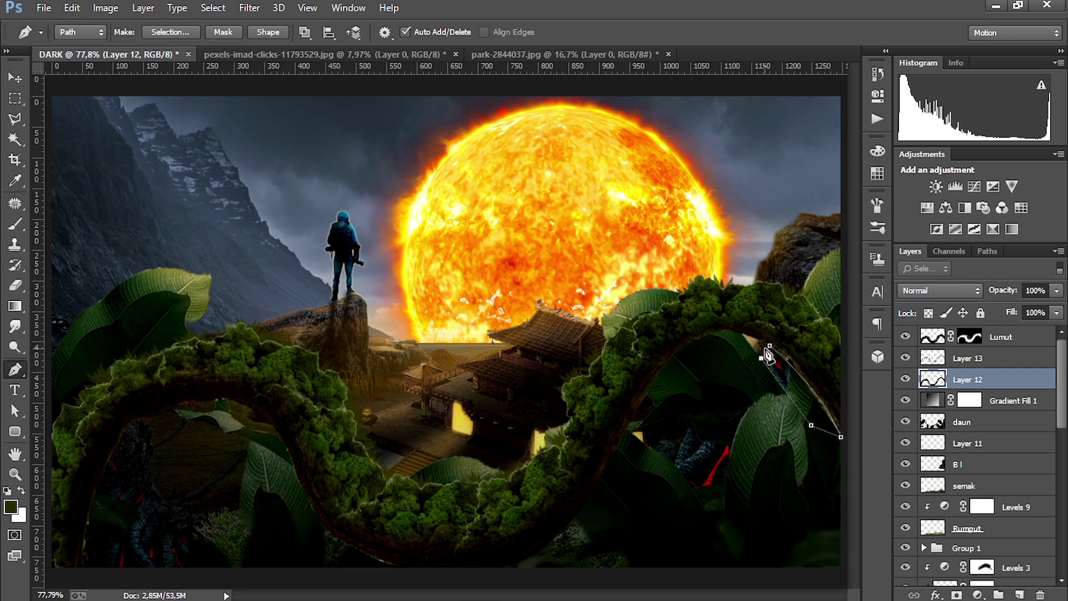
right_click(768, 355)
left_click(790, 233)
left_click(615, 165)
Step: Clip a Hue/Saturation adjustment to Lumut with saturation -19 and lightness -30
left_click(1000, 336)
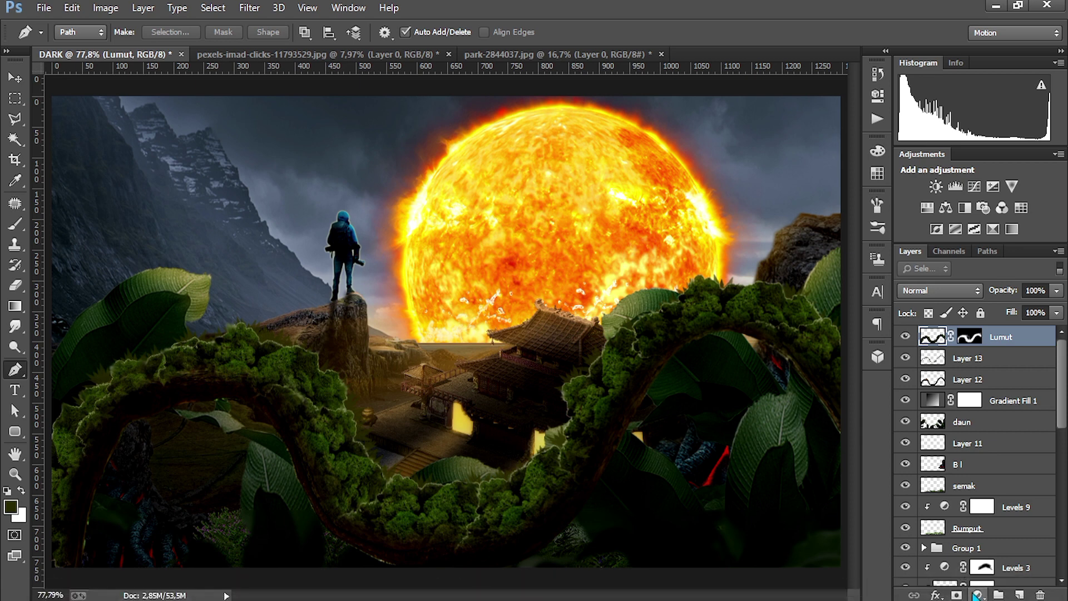
left_click(977, 596)
left_click(995, 388)
left_click(739, 328)
left_click_drag(770, 237, 772, 175)
left_click(770, 204)
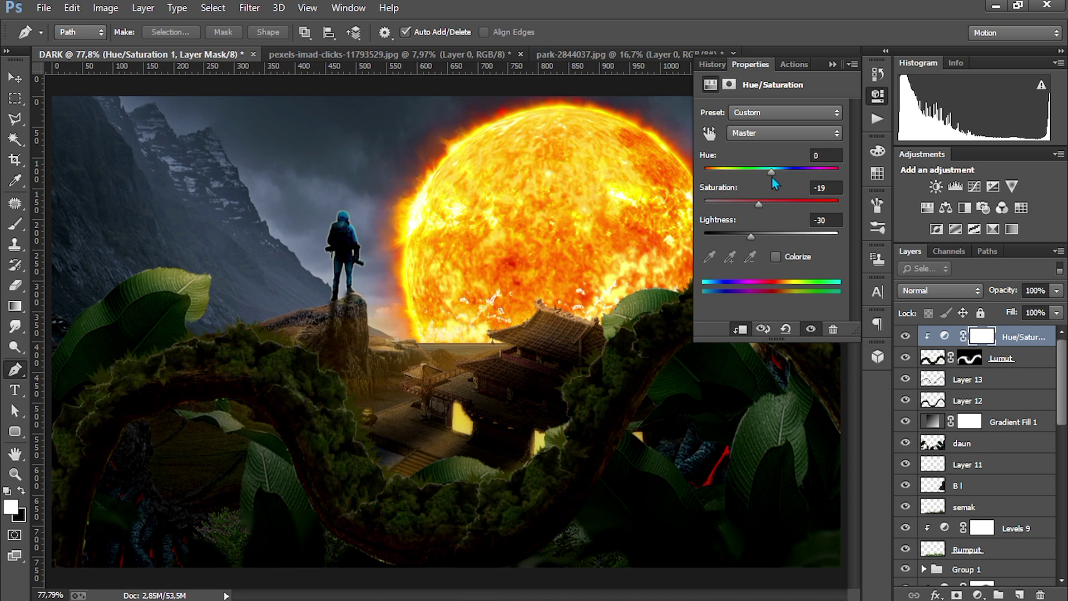
left_click(877, 96)
Step: Duplicate the Hue/Saturation adjustment and clip the copy to Layer 13 beneath Lumut
key("ctrl+j")
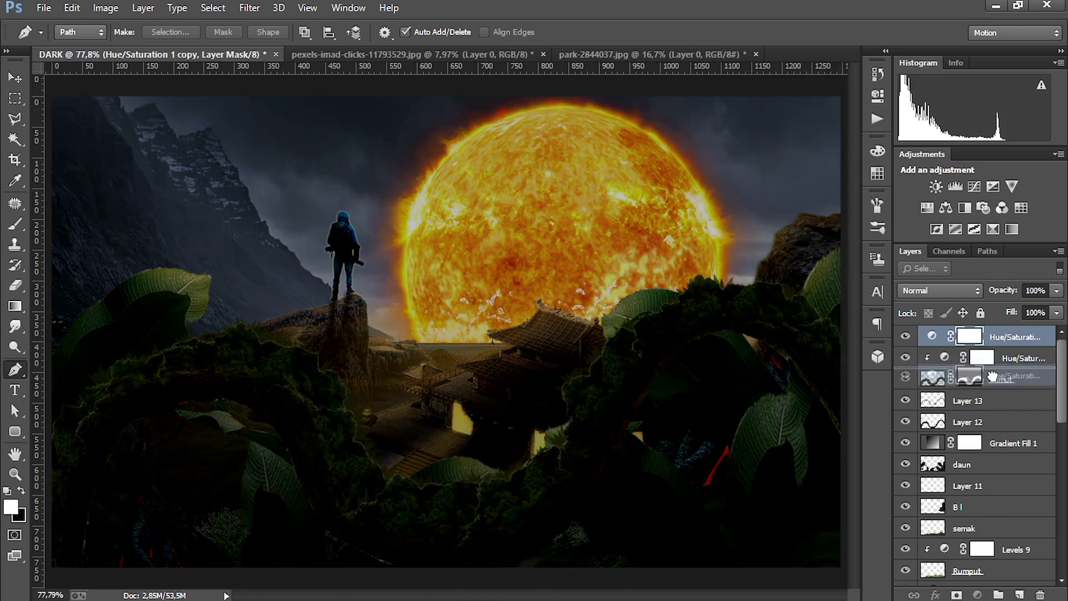
left_click_drag(1016, 337, 983, 382)
key("v")
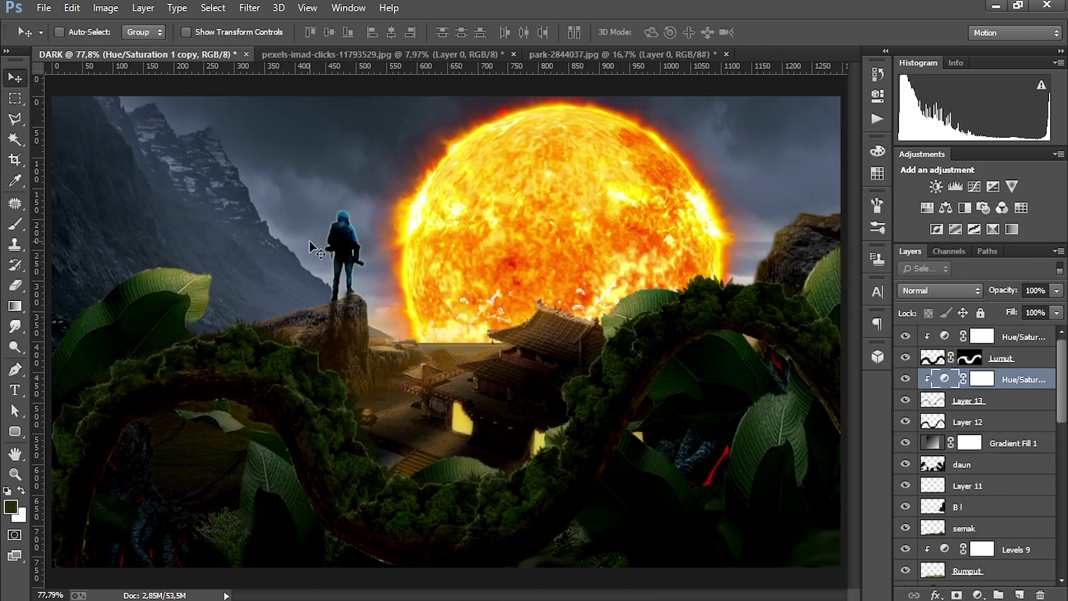
Step: Select the lower-left inner edge of the branch with a Pen path and trim it from Lumut and Layer 12
left_click(1025, 364)
key("p")
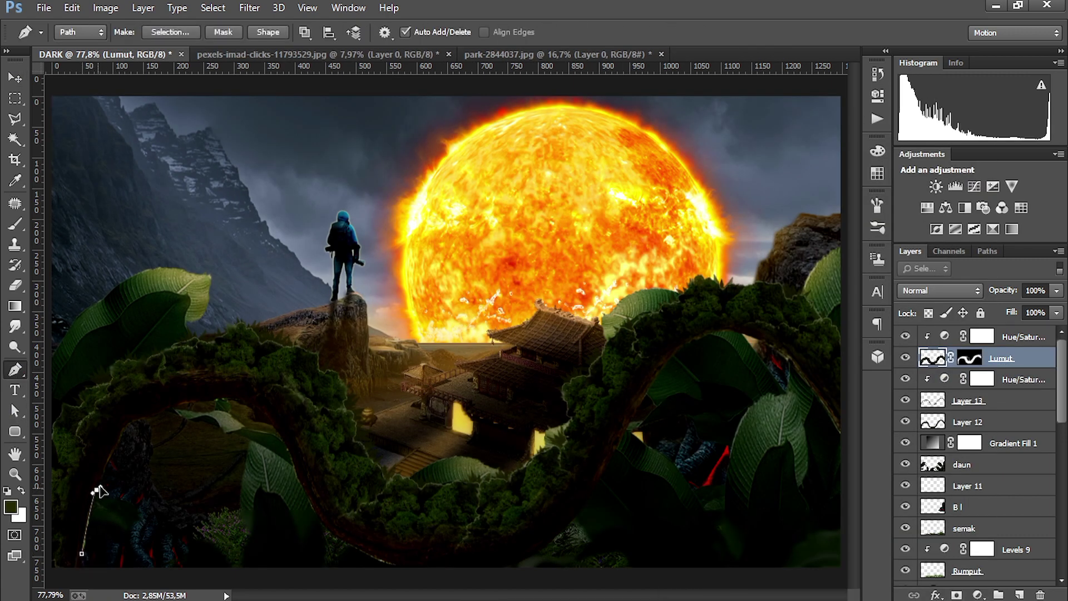
right_click(88, 563)
left_click(128, 214)
left_click(612, 164)
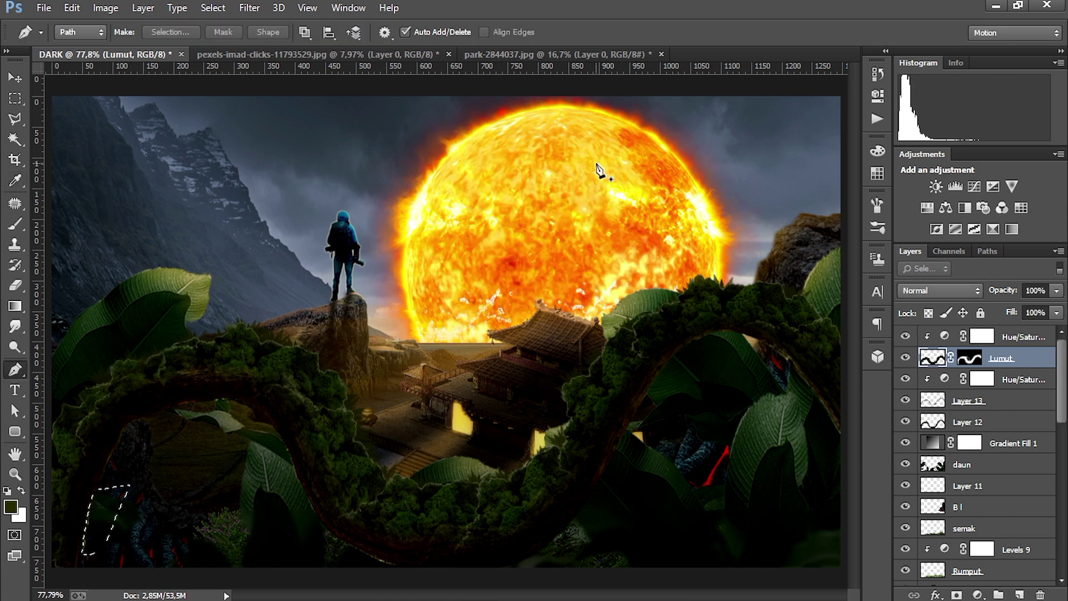
left_click(941, 426)
key("ctrl+d")
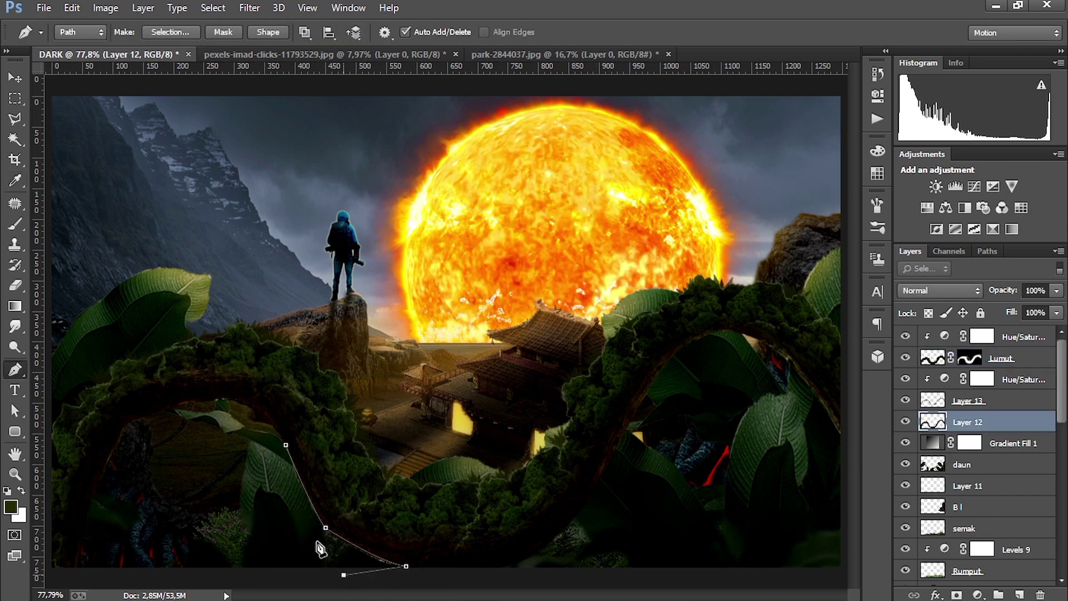
Step: Trim the underside of the branch's left descending curve on Layer 12 using a Pen path selection, and deselect
right_click(285, 457)
left_click(314, 143)
left_click(613, 164)
key("ctrl+d")
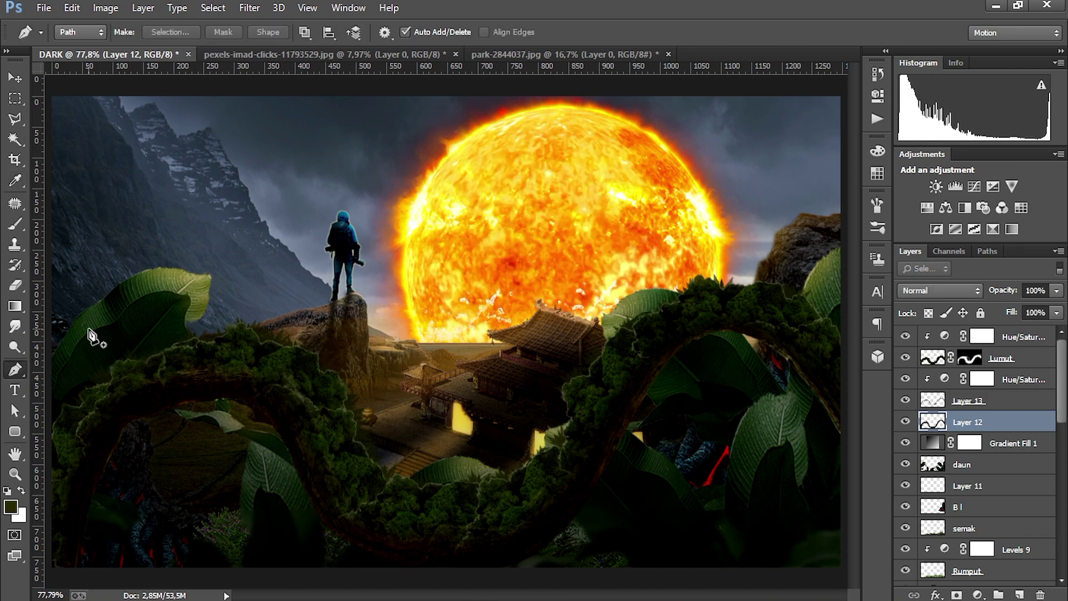
key("v")
key("ctrl+minus")
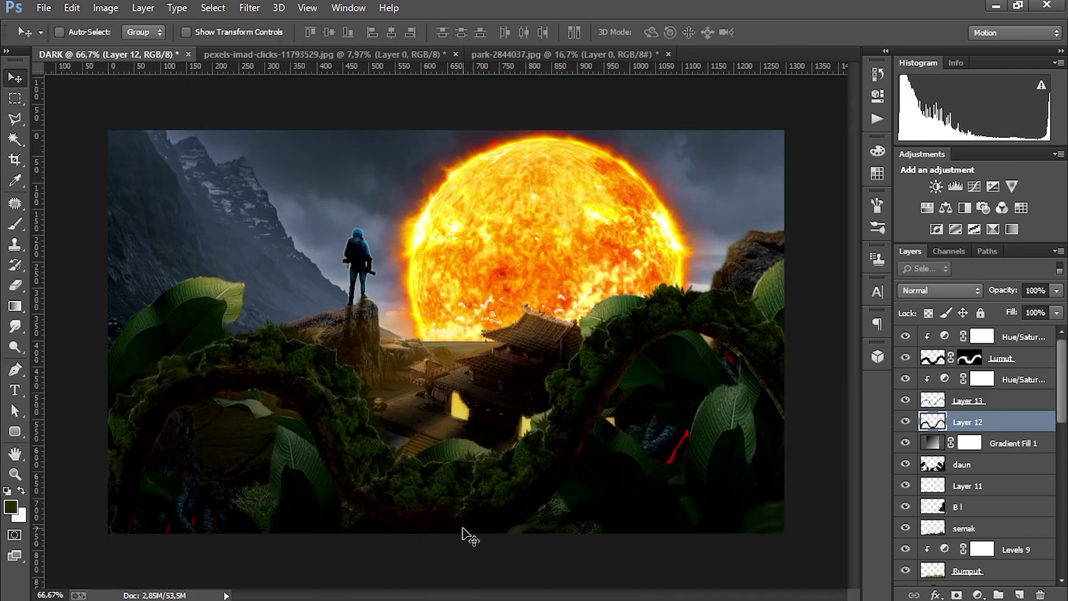
Step: Paint black with a soft 40 px round brush on Lumut's Hue/Saturation mask along the upper edge of the moss
left_click(967, 358)
left_click(906, 336)
left_click(905, 337)
left_click(982, 337)
key("b")
left_click(877, 206)
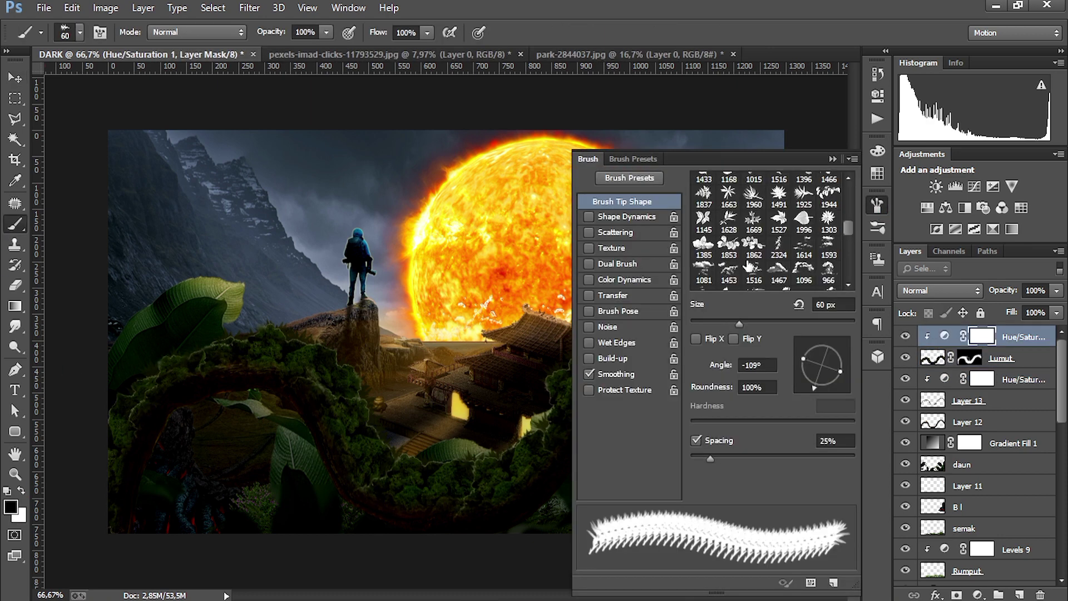
scroll(843, 252, "down", 2)
left_click(716, 195)
left_click(876, 206)
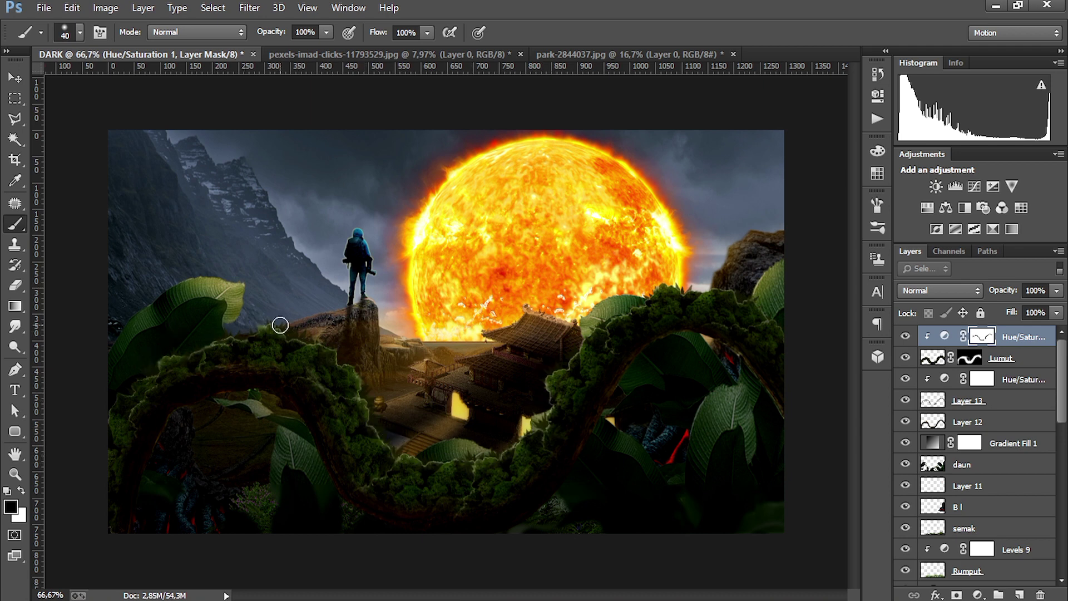
Step: Load Layer 13's outline as a selection and add a new layer above its clipped Hue/Saturation adjustment
left_click(935, 359)
left_click(932, 400)
left_click(910, 420)
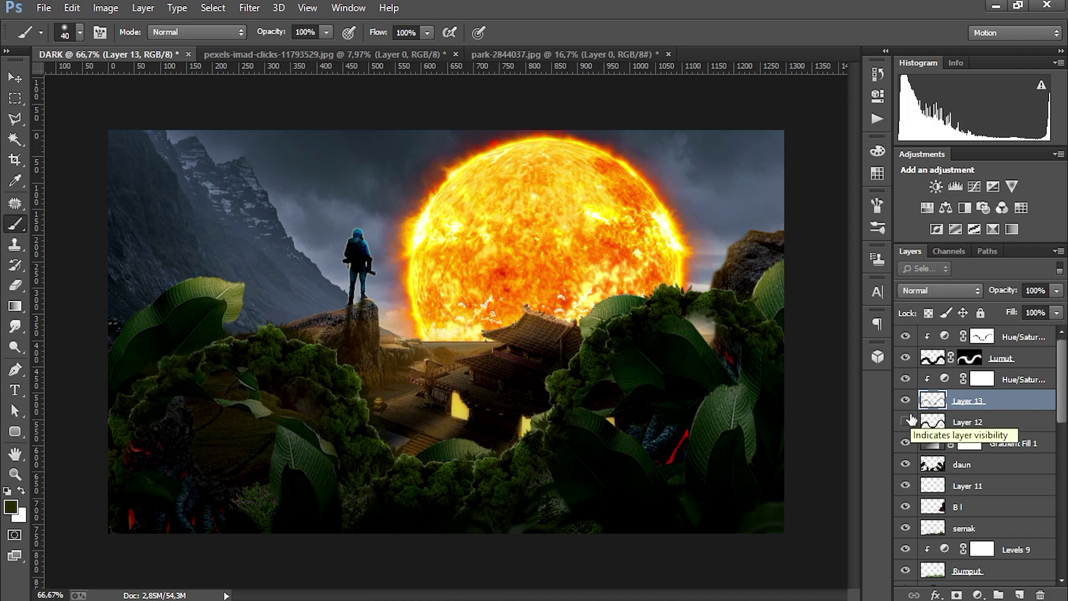
left_click(910, 420)
left_click(926, 403, "ctrl")
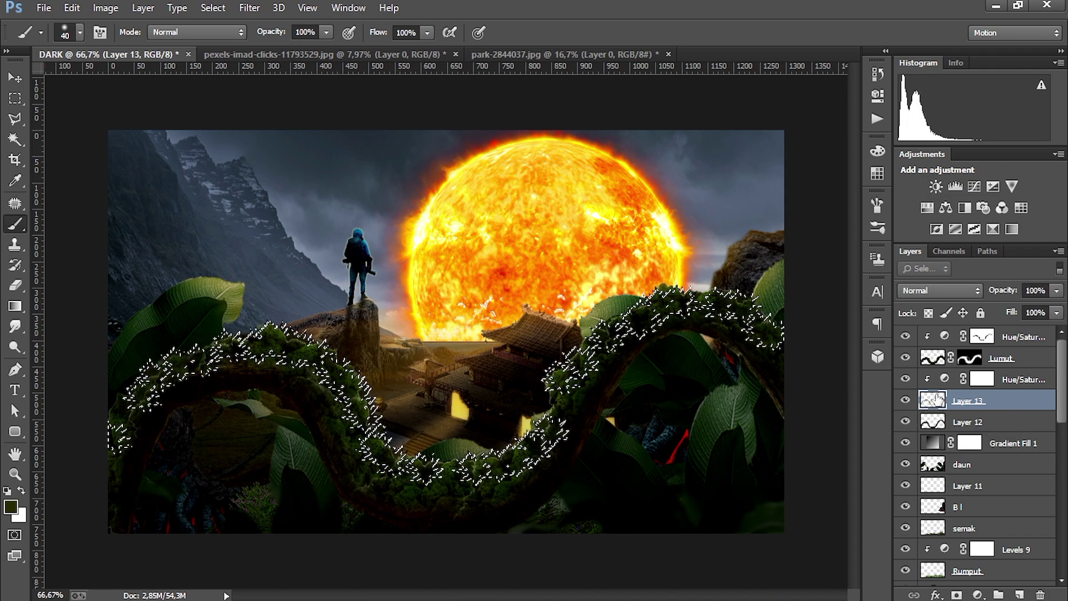
left_click(982, 380)
left_click(1018, 594)
Step: Sample orange from the sun as the foreground colour and set the brush to 31% opacity and 29% flow
left_click(11, 506)
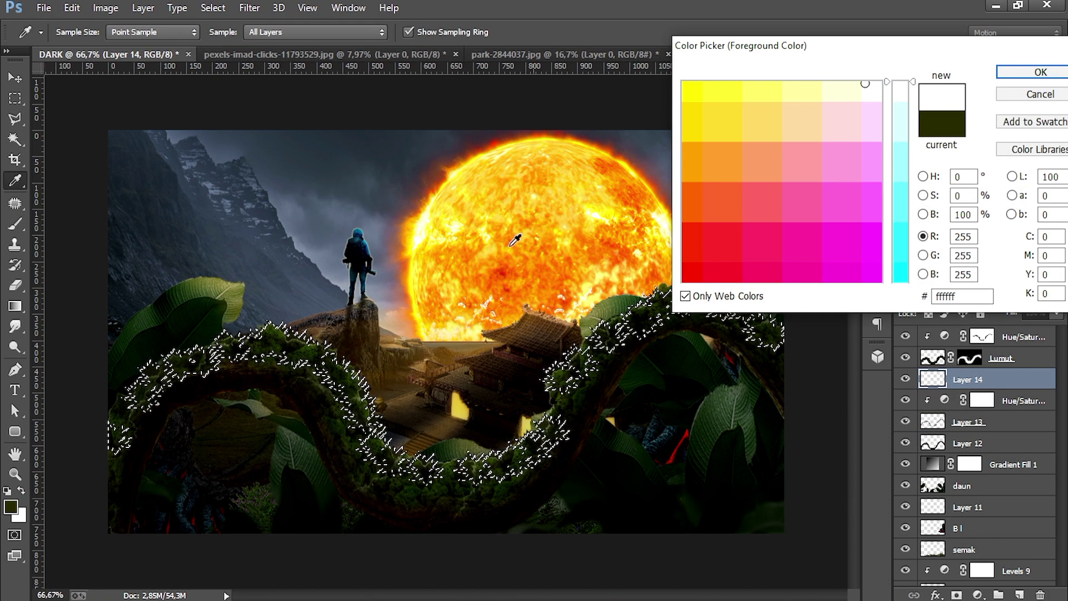
left_click(520, 270)
left_click(1039, 70)
key("3")
key("1")
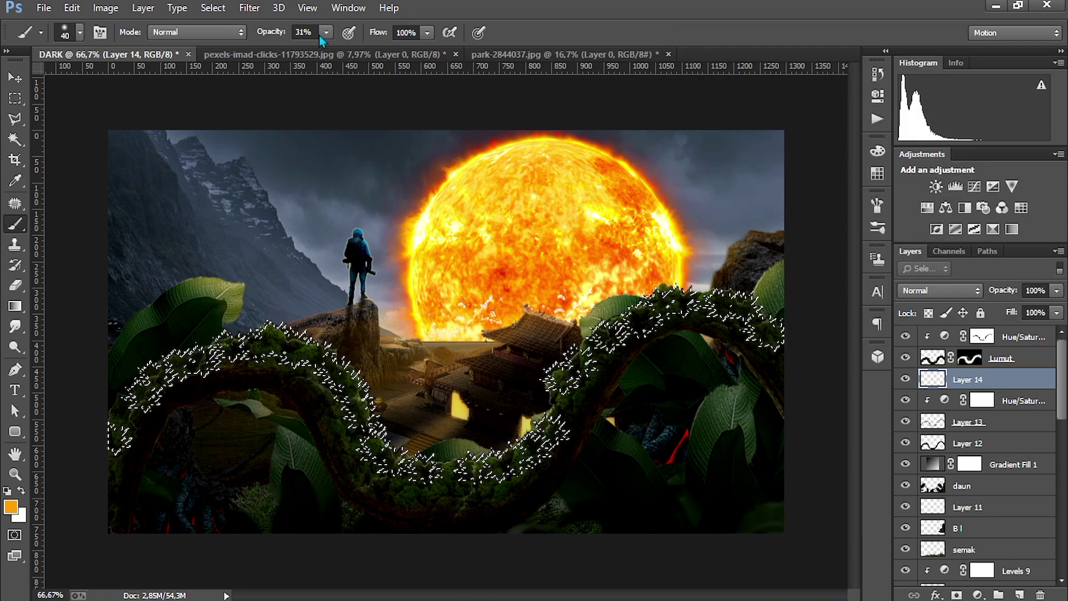
key("shift+2")
key("shift+8")
Step: Paint orange along the selected moss on Layer 14, deselect, and clip the layer to Layer 13 at 76% opacity
mouse_move(280, 324)
left_mouse_down()
mouse_move(167, 367)
mouse_move(473, 467)
mouse_move(538, 418)
mouse_move(595, 333)
mouse_move(370, 440)
mouse_move(125, 374)
left_mouse_up()
key("ctrl+d")
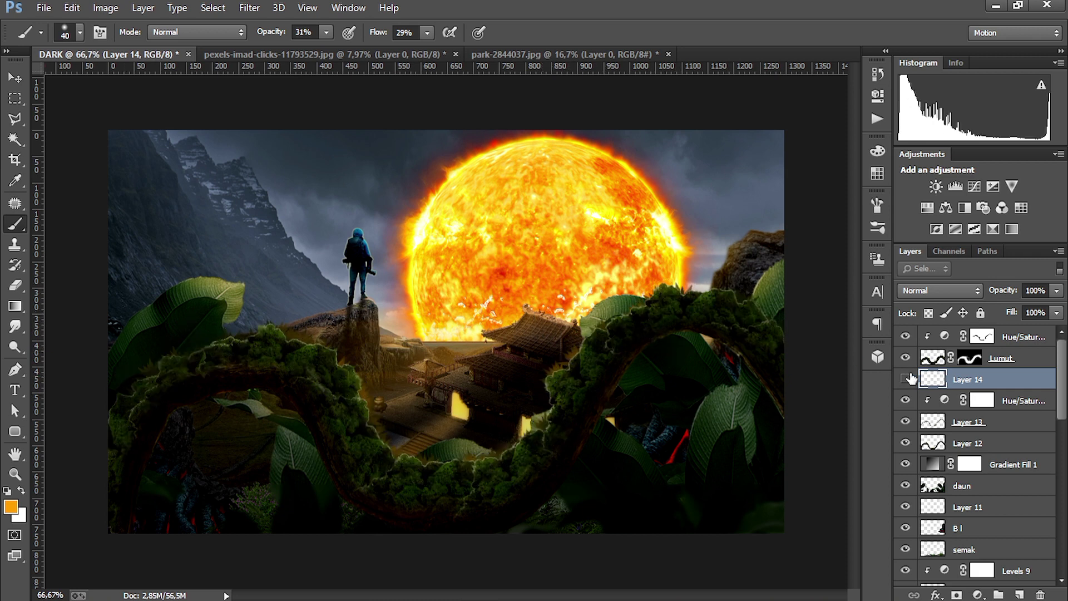
right_click(927, 384)
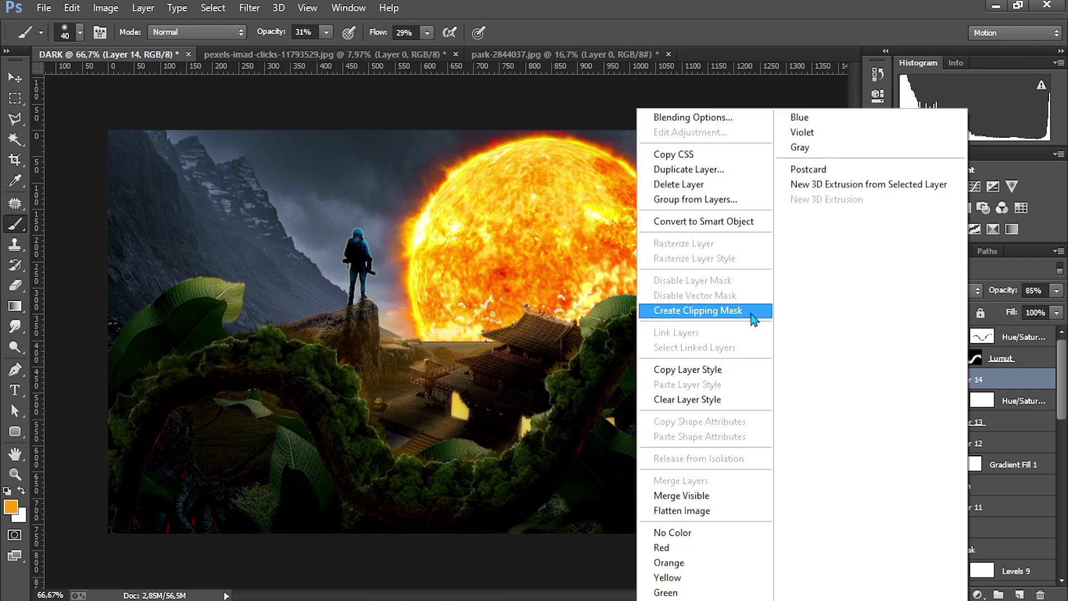
left_click(695, 310)
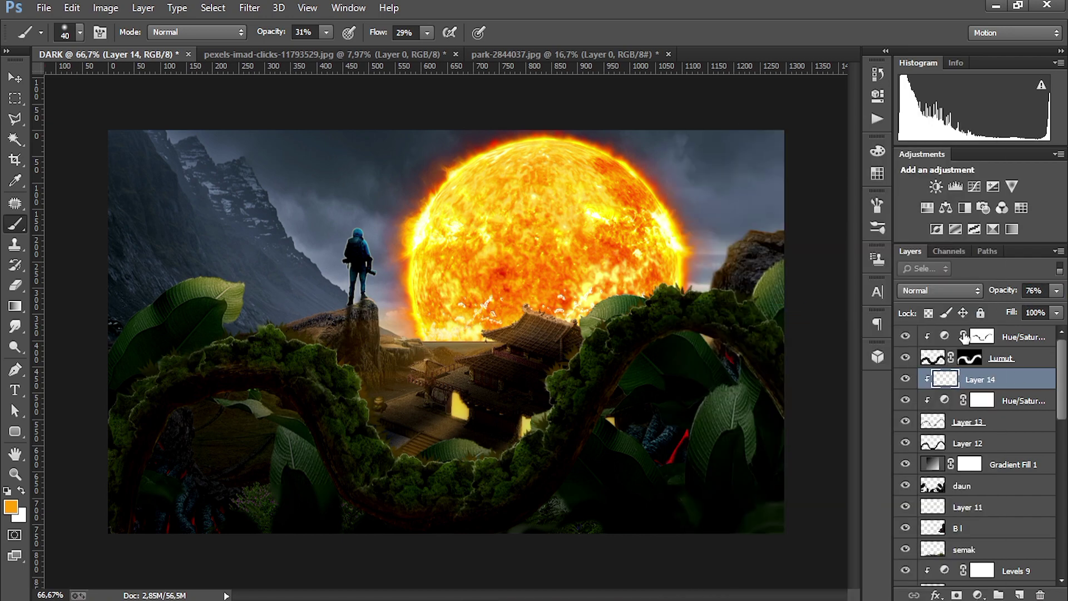
Step: Load Lumut's outline as a selection and add a new layer above its Hue/Saturation adjustment
left_click(933, 358)
left_click(933, 358, "ctrl")
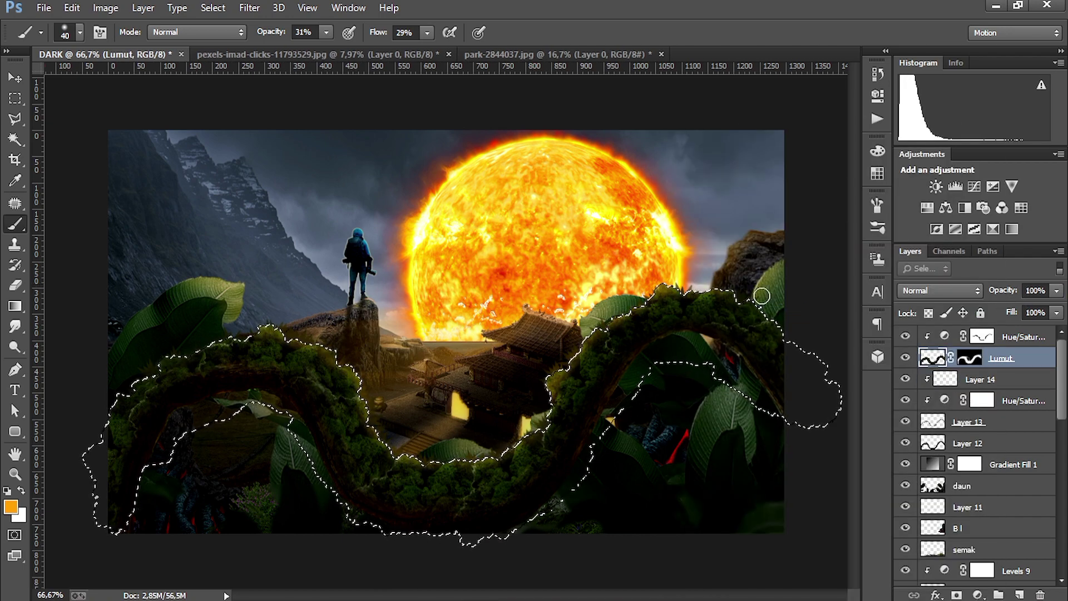
key("ctrl+d")
key("ctrl+alt+z")
key("ctrl+alt+z")
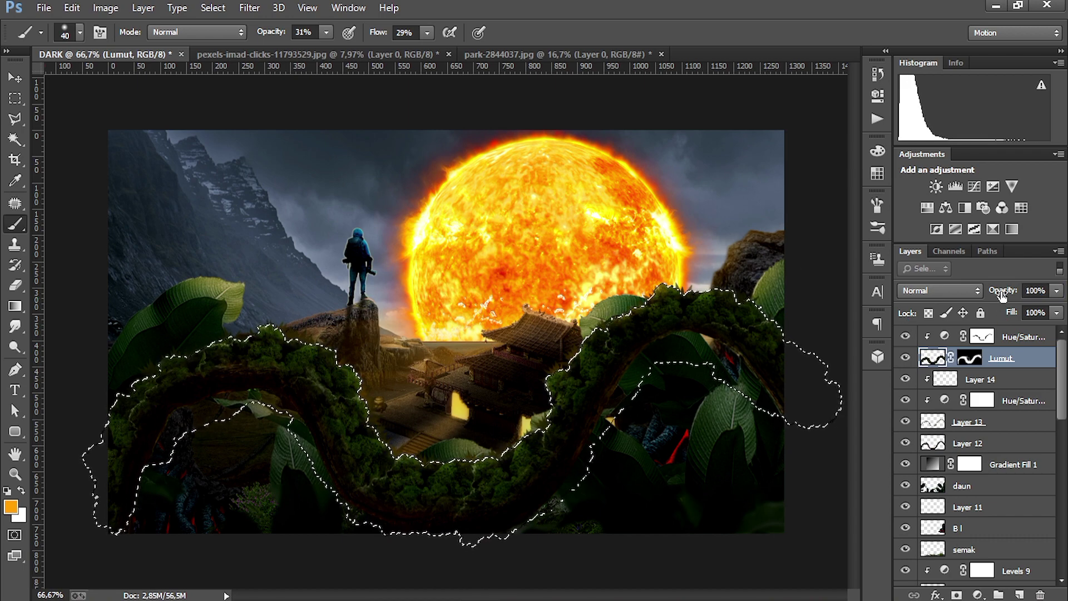
left_click(1004, 340)
key("ctrl+shift+alt+n")
Step: Paint orange light on Layer 15 along the moss edges facing the temple, deselect, and clip the layer to Lumut at 90% opacity
mouse_move(619, 318)
left_mouse_down()
mouse_move(569, 368)
mouse_move(538, 441)
left_mouse_up()
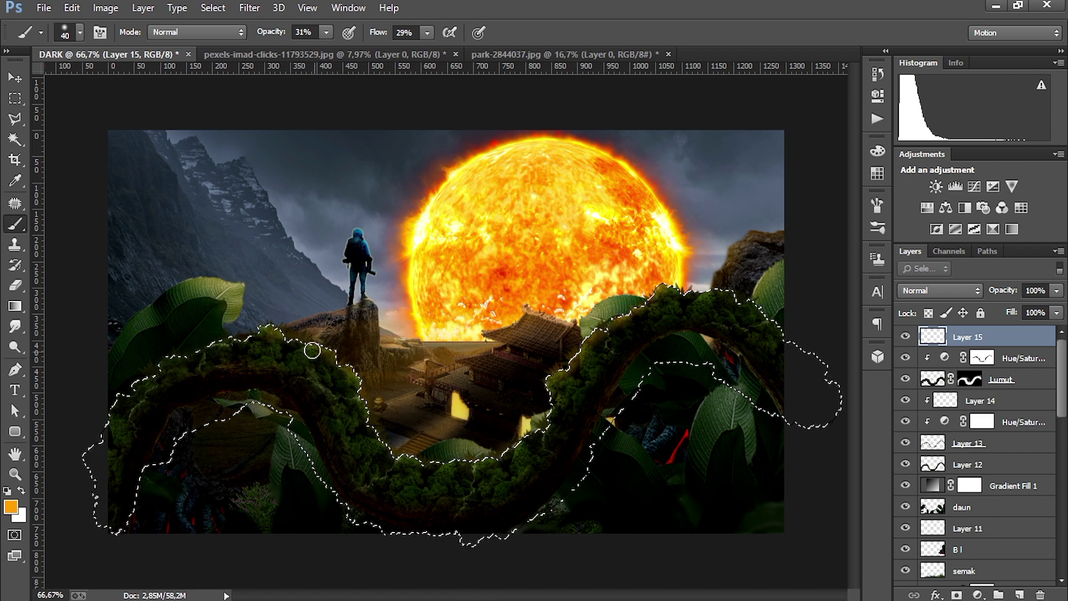
mouse_move(312, 350)
left_mouse_down()
mouse_move(401, 458)
mouse_move(489, 452)
left_mouse_up()
key("ctrl+d")
left_click(936, 346, "alt")
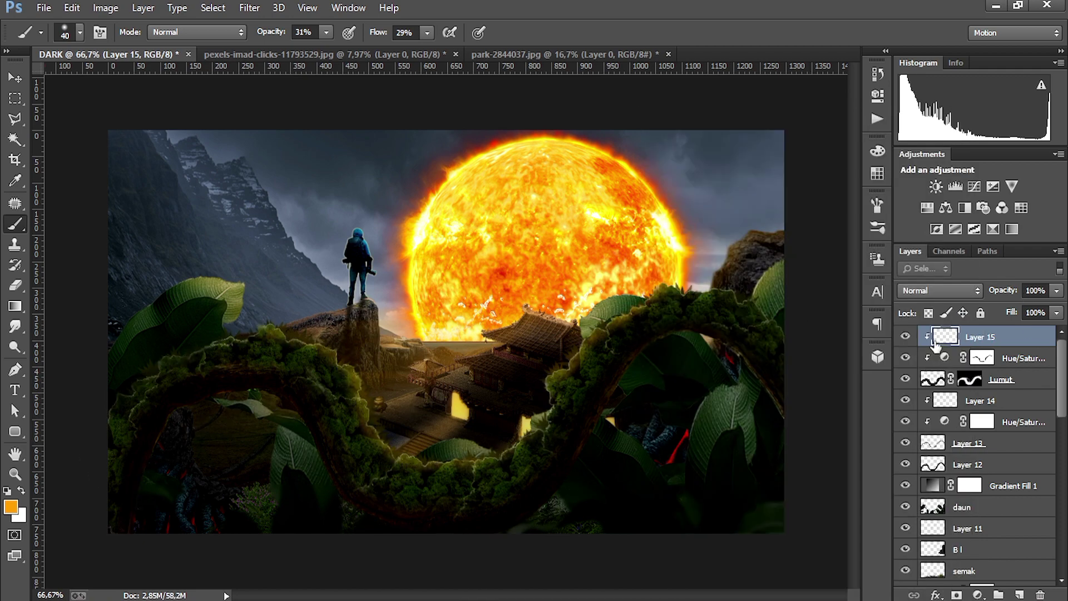
Step: Soften the orange light on Layer 15 with a 27,8 px Gaussian Blur
left_click(250, 7)
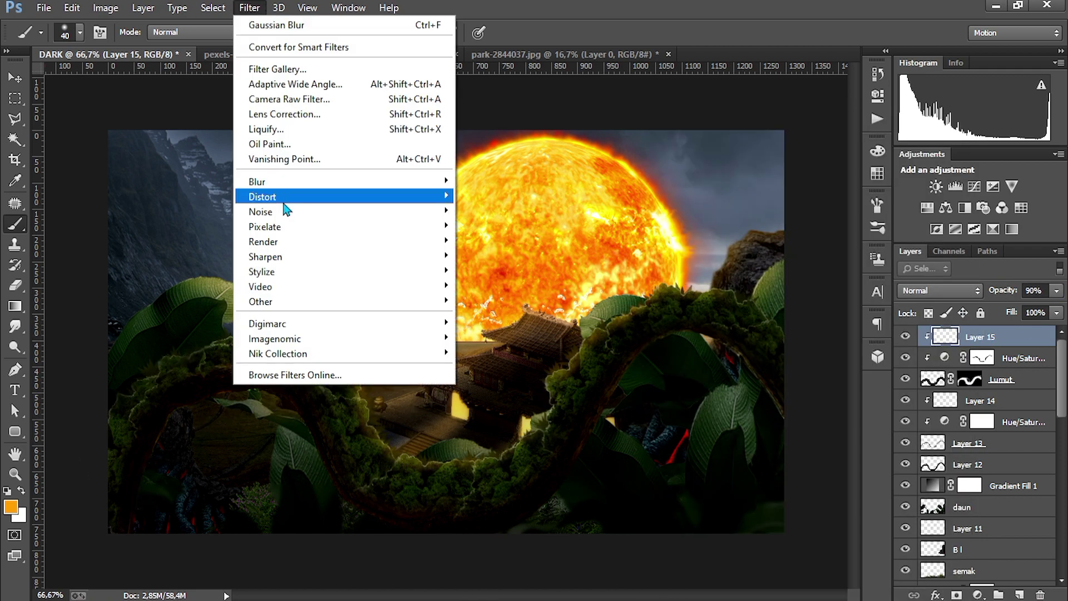
mouse_move(284, 199)
left_click(489, 288)
left_click_drag(896, 285, 900, 284)
key("Return")
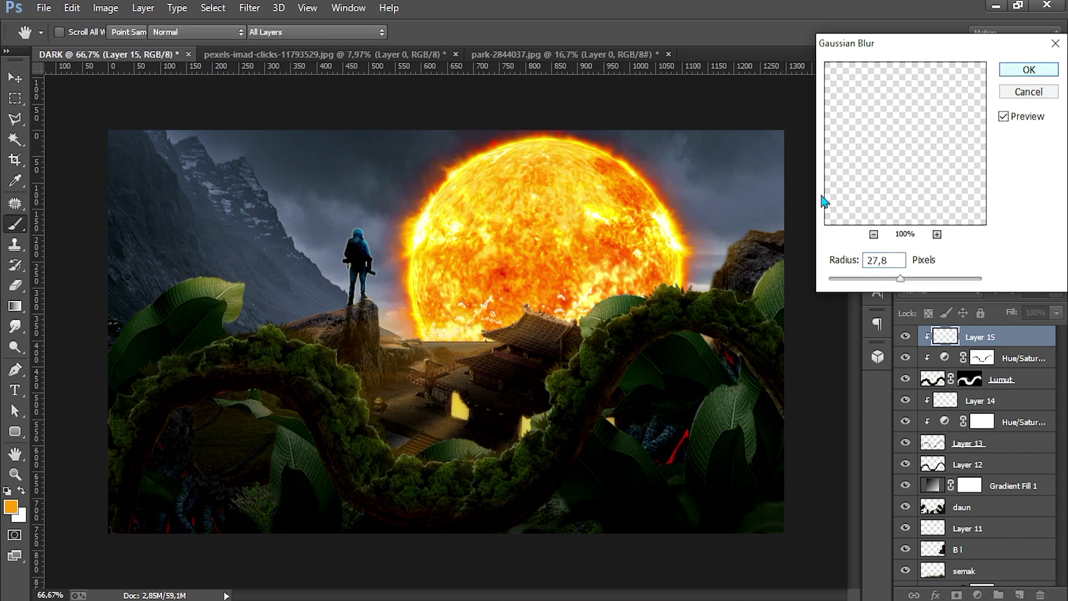
Step: Duplicate Layer 12, flip the copy vertically, lower it to the bottom of the canvas, and merge it into Layer 12
scroll(1060, 415, "down", 2)
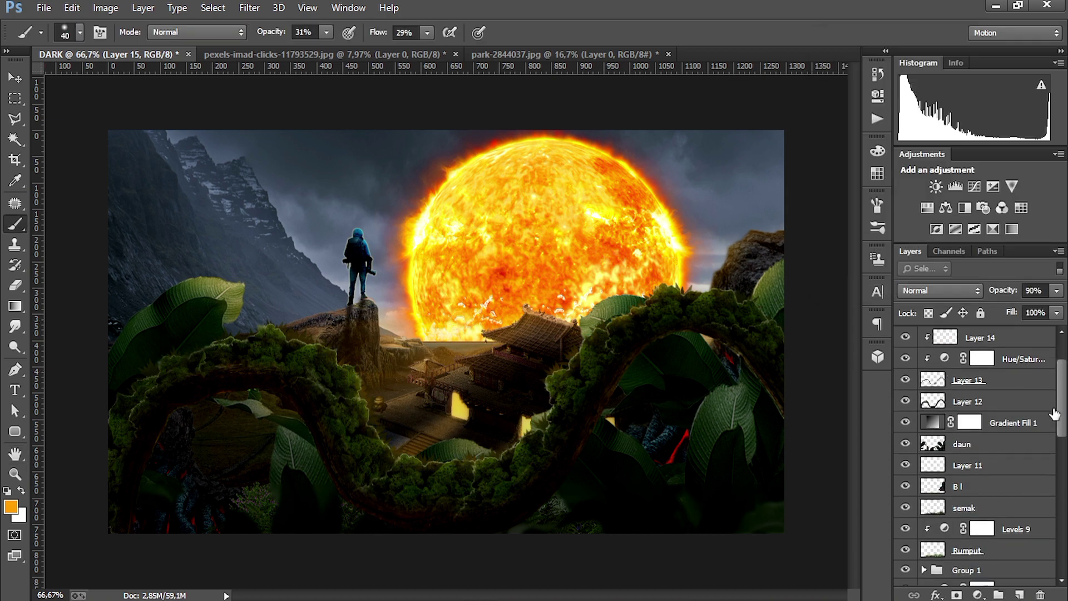
left_click(921, 405)
key("ctrl+j")
key("ctrl+t")
left_click_drag(777, 427, 510, 503)
right_click(502, 455)
left_click(553, 442)
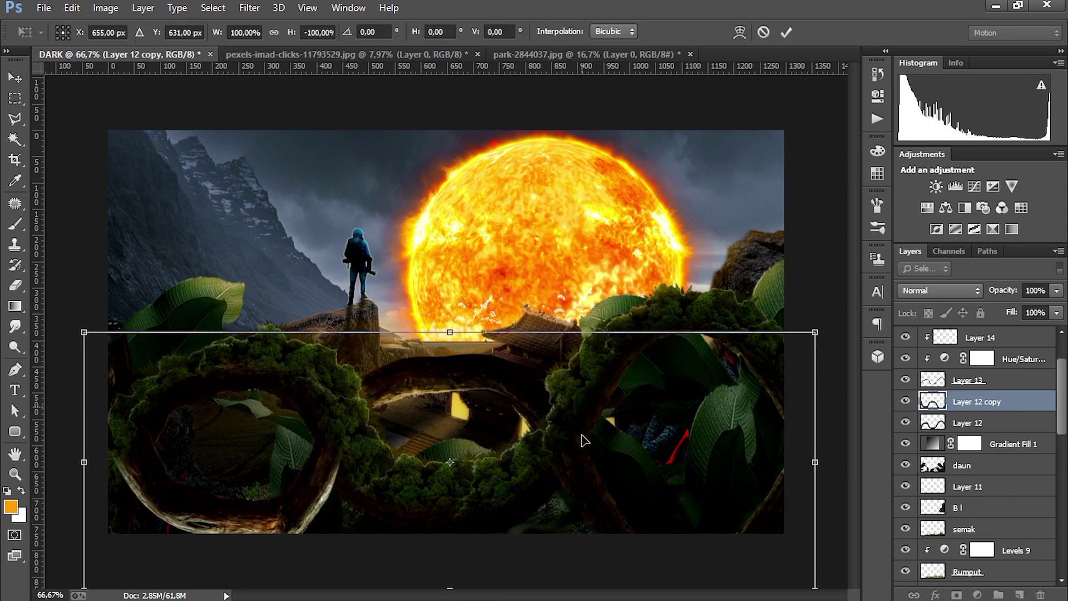
left_click_drag(550, 406, 549, 560)
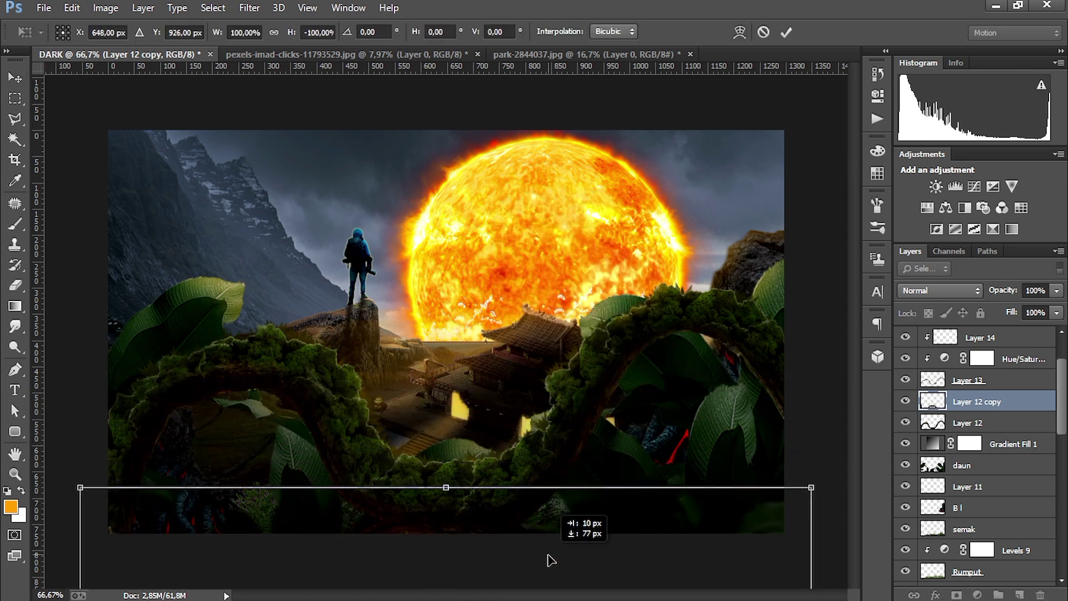
key("Return")
key("ctrl+e")
Step: Darken the branch with a Levels adjustment clipped to Layer 12, and ready a black brush at 50% flow for its mask
scroll(1061, 373, "up", 3)
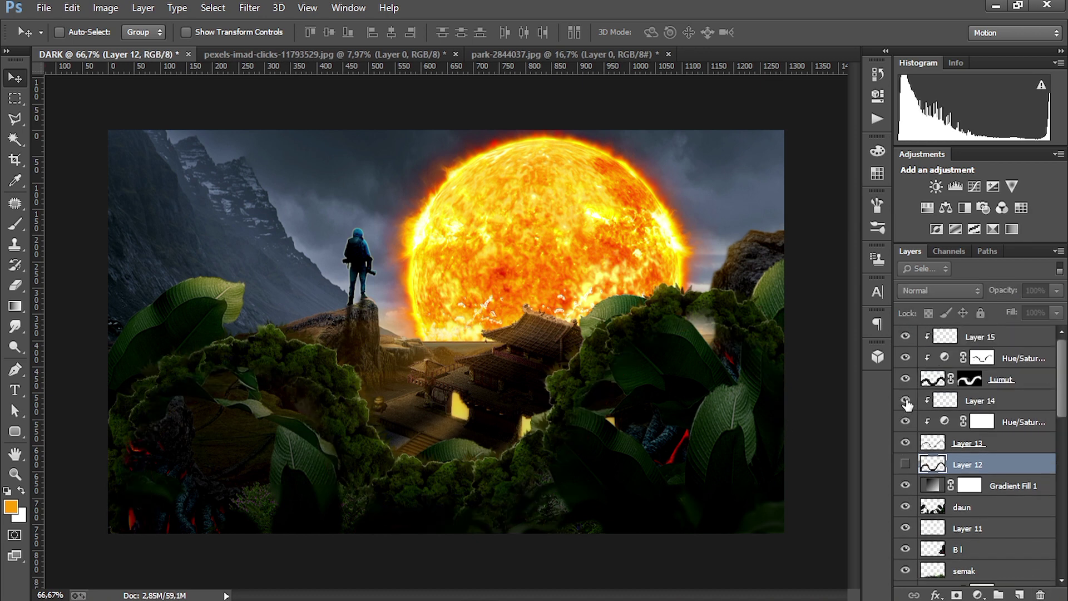
left_click(906, 357)
left_click(905, 357)
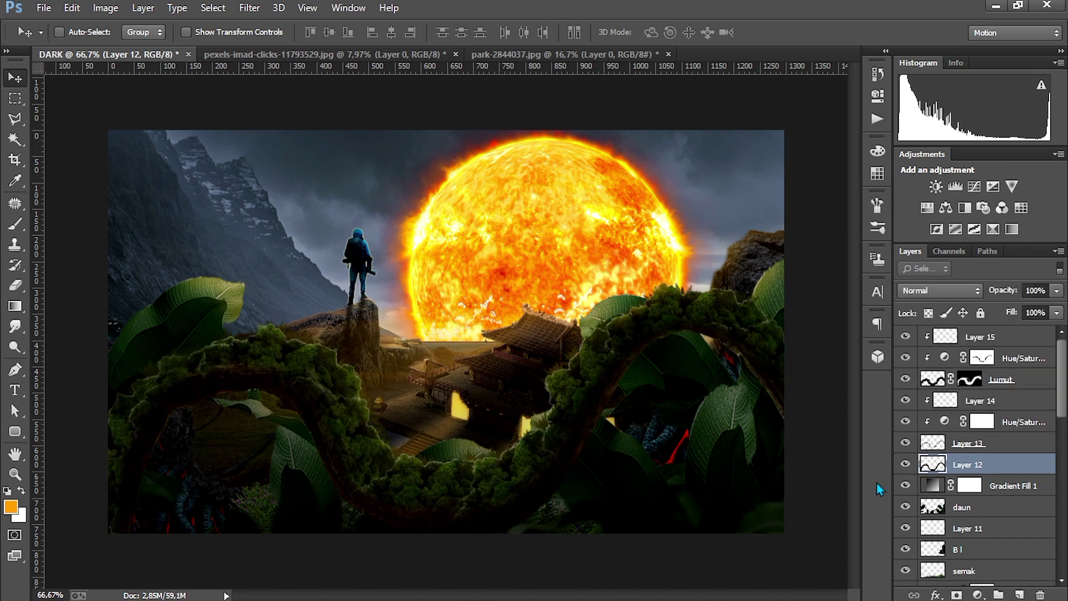
left_click(955, 187)
mouse_move(781, 227)
left_mouse_down()
mouse_move(823, 238)
mouse_move(757, 229)
mouse_move(786, 225)
left_mouse_up()
left_click(877, 99)
key("b")
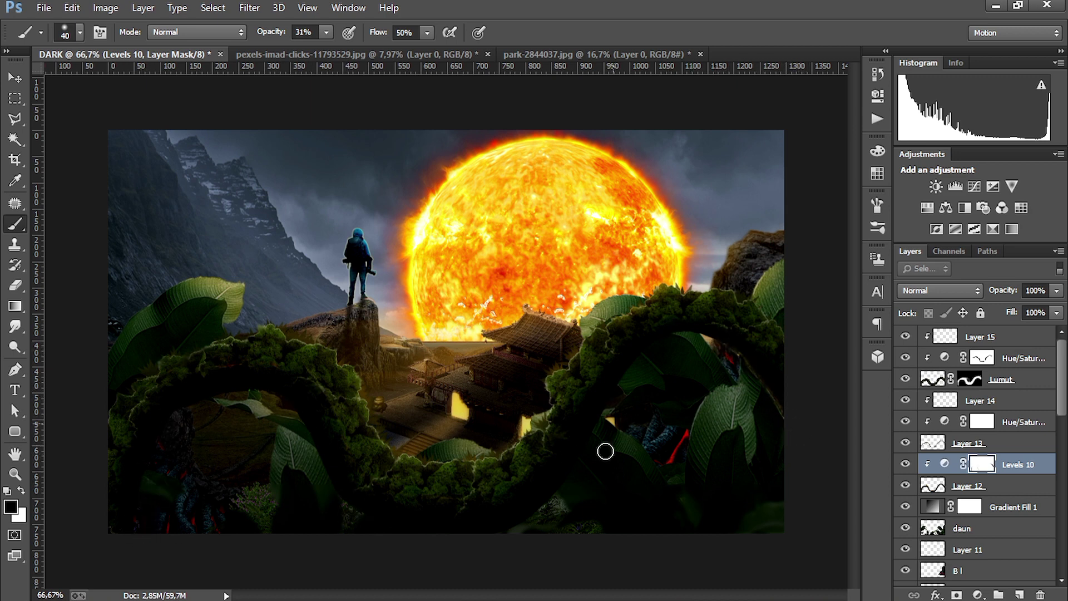
Step: Duplicate the B l lava rock layer and bring the copy to the top of the layer stack
left_click_drag(1059, 401, 1059, 500)
left_click(979, 410)
key("ctrl+j")
key("ctrl+shift+]")
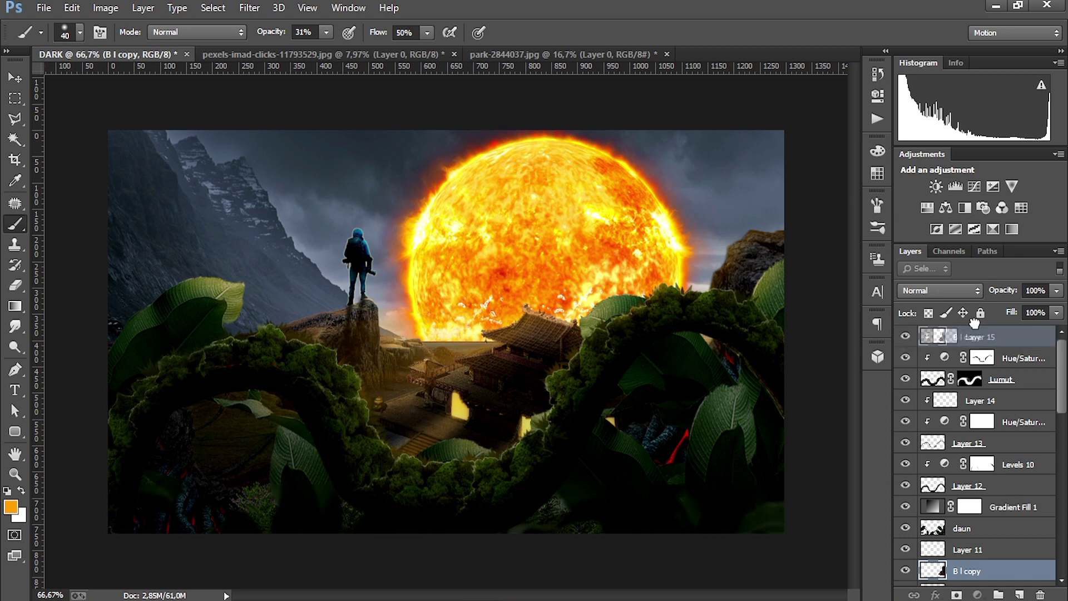
Step: Move B l copy to the canvas's lower-left corner, flipped and rotated about -8.27°
key("v")
left_click_drag(736, 408, 189, 455)
key("ctrl+t")
left_click_drag(289, 345, 303, 364)
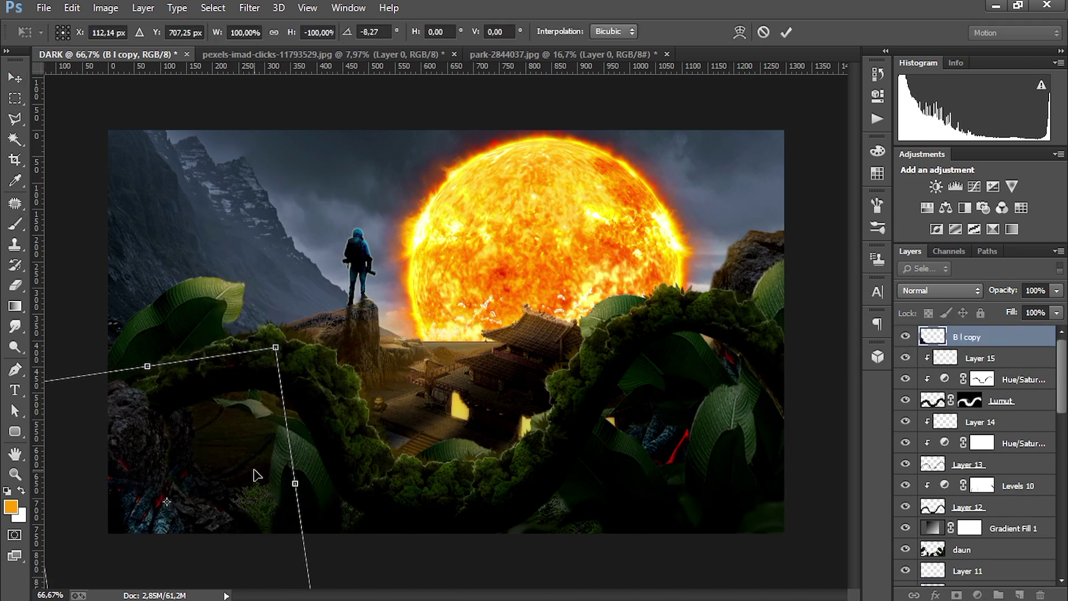
left_click_drag(260, 463, 260, 470)
key("Return")
Step: Duplicate B l copy, rotate the duplicate about 39° along the bottom centre, and stack it beneath B l copy
key("ctrl+j")
key("ctrl+t")
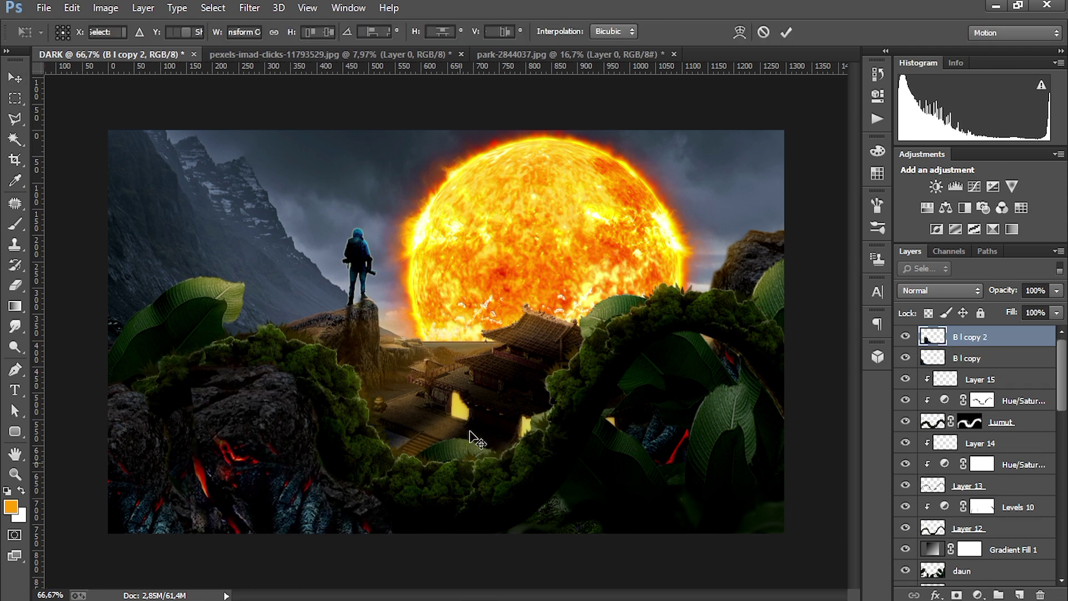
left_click_drag(415, 498, 428, 526)
right_click(428, 526)
left_click(473, 522)
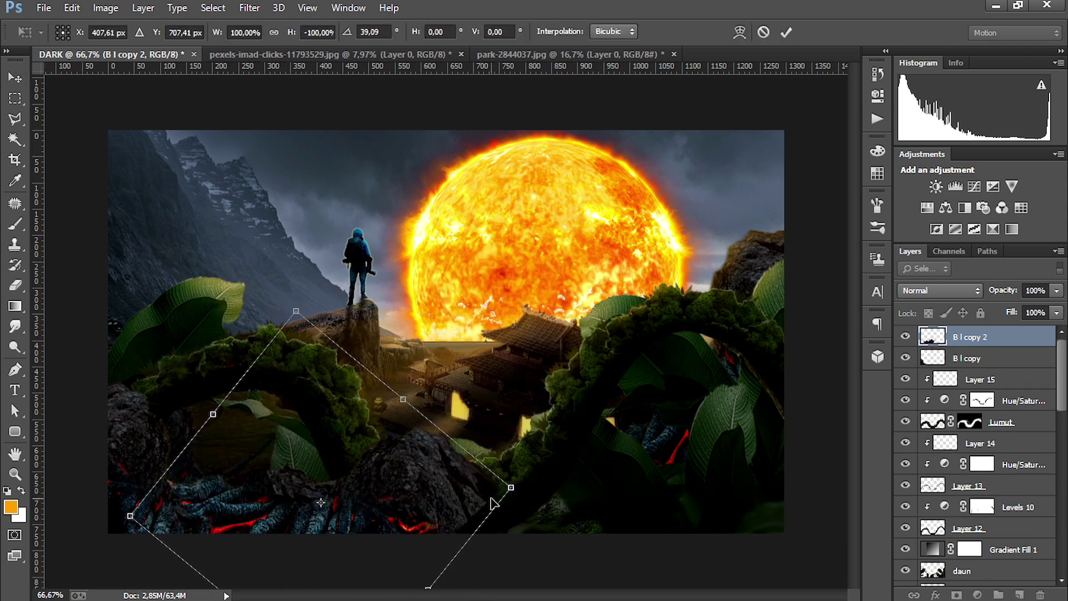
left_click_drag(504, 508, 534, 520)
key("Return")
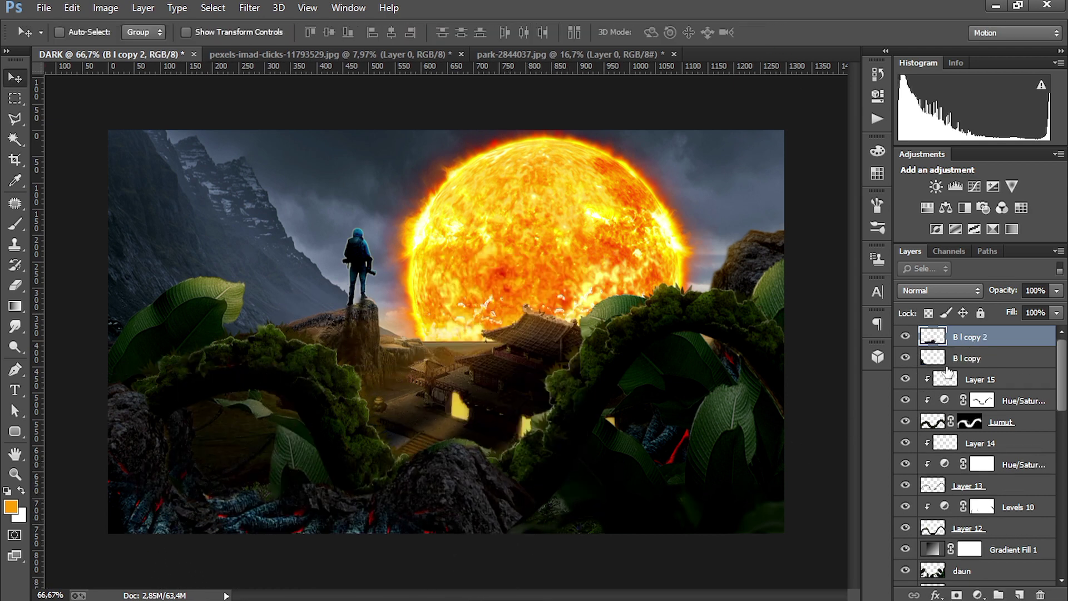
left_click_drag(948, 371, 948, 368)
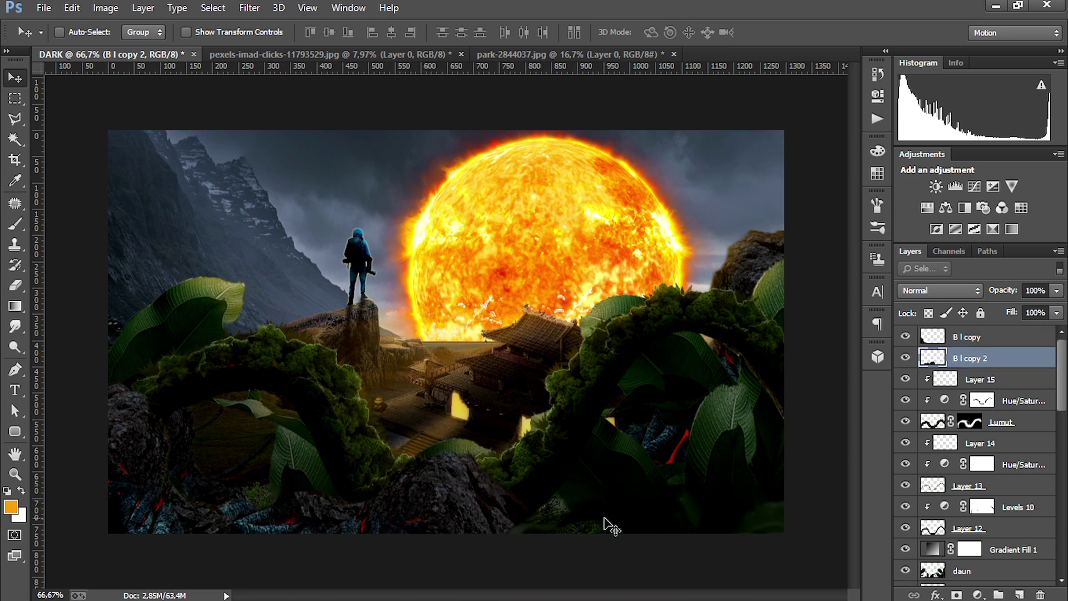
Step: Duplicate the bottom-centre lava rock, mirror the duplicate toward the lower right, and stack it beneath B l copy 2
left_click_drag(605, 519, 608, 501)
key("ctrl+t")
left_click_drag(575, 534, 758, 543)
key("Return")
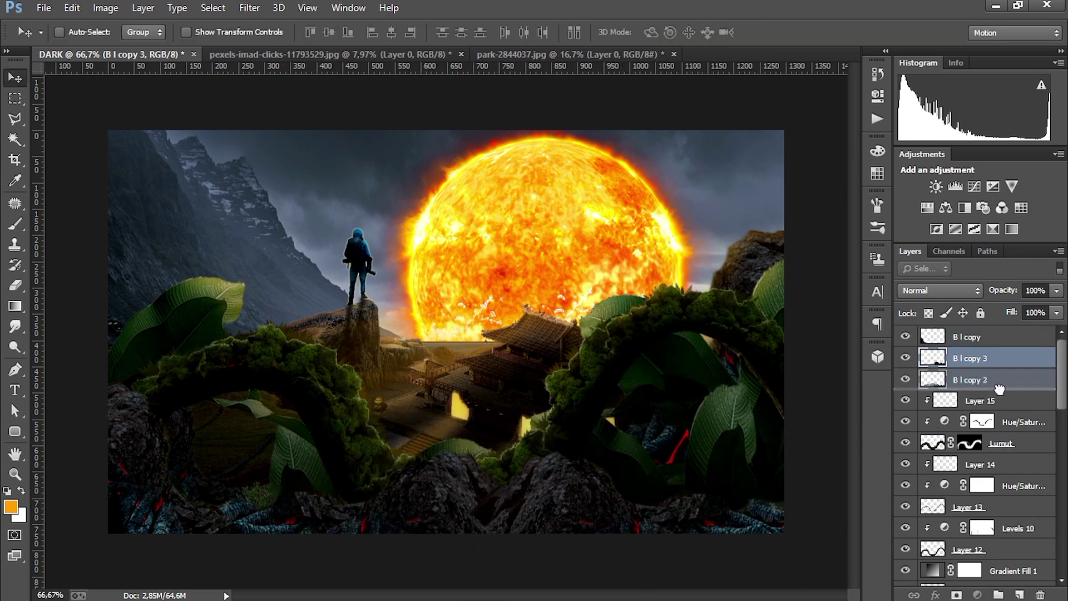
left_click_drag(1000, 388, 999, 389)
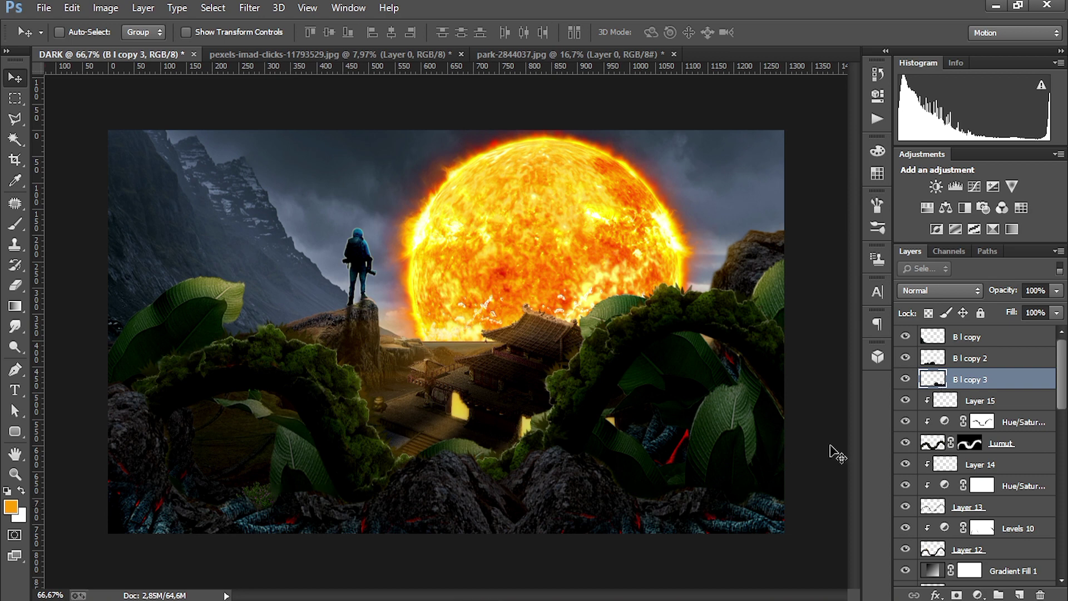
Step: Transform B l copy 3 so its rock rises along the canvas's right edge, and compare the scene with B l copy hidden
key("ctrl+t")
left_click_drag(837, 455, 702, 386)
key("Return")
left_click(906, 336)
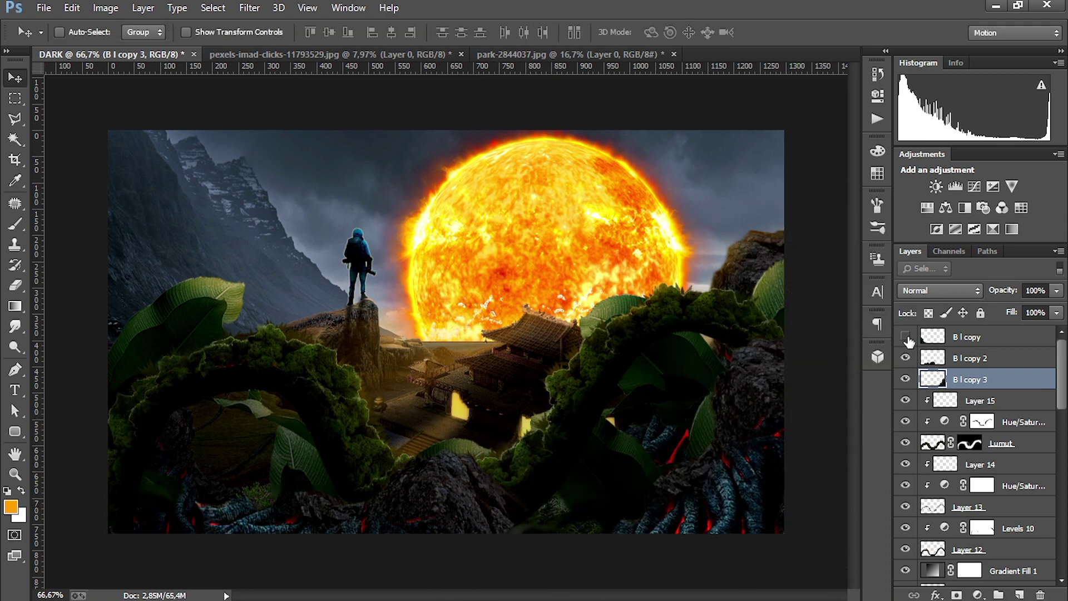
left_click(906, 336)
Step: Rotate B l copy 2 about -8.97°, shift it right along the canvas's bottom edge, and stack it beneath B l copy 3
left_click(971, 358)
key("ctrl+t")
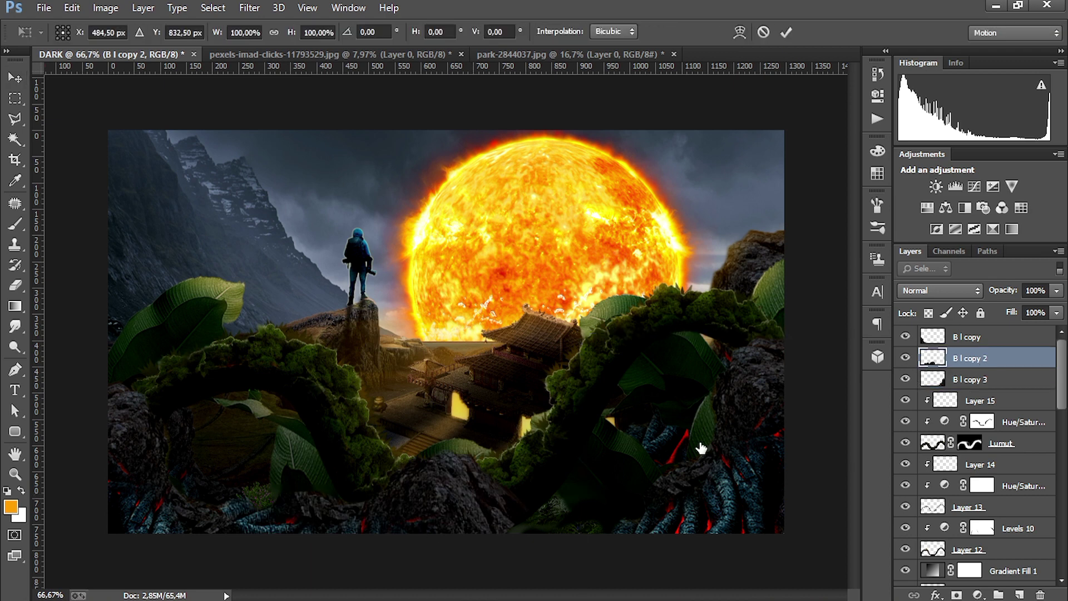
left_click_drag(701, 448, 634, 529)
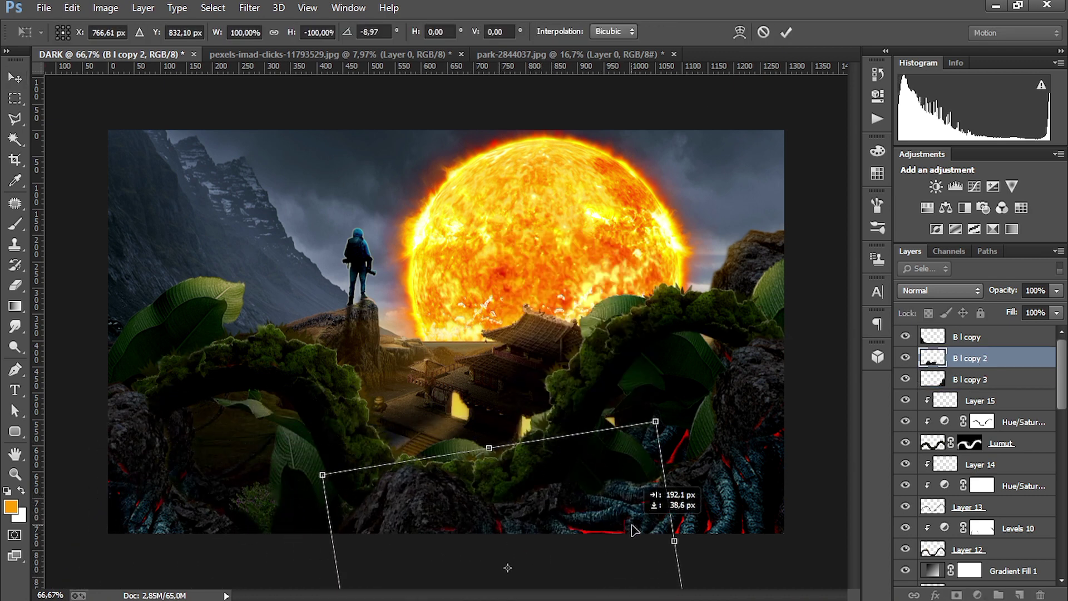
key("Return")
left_click_drag(970, 357, 988, 387)
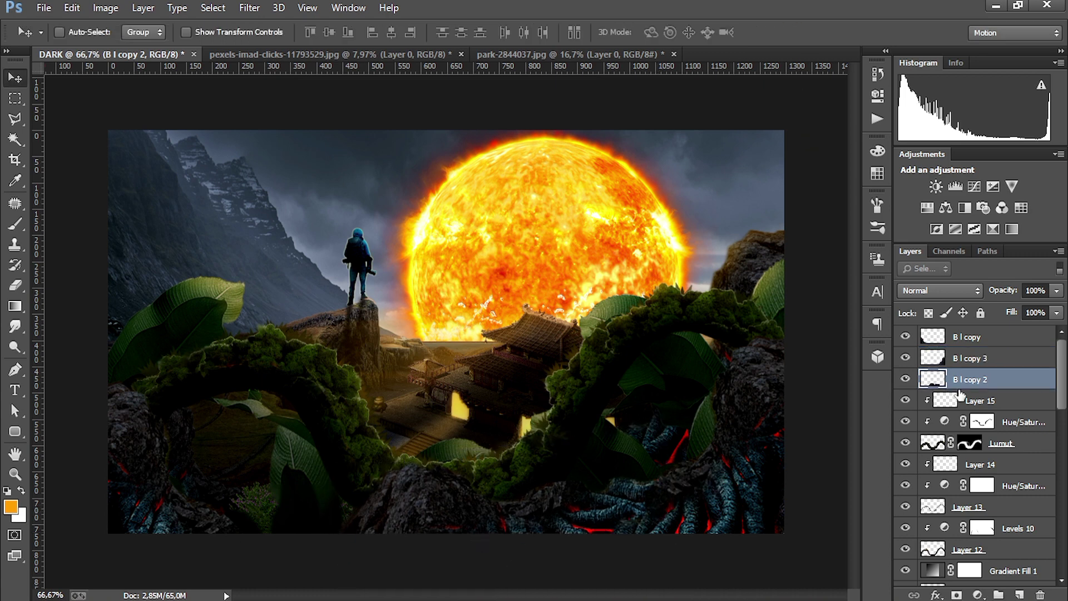
Step: Remove the large rock at the left end of B l copy 2 with a rectangular selection, and deselect
key("m")
left_click_drag(345, 422, 488, 571)
key("ctrl+d")
key("v")
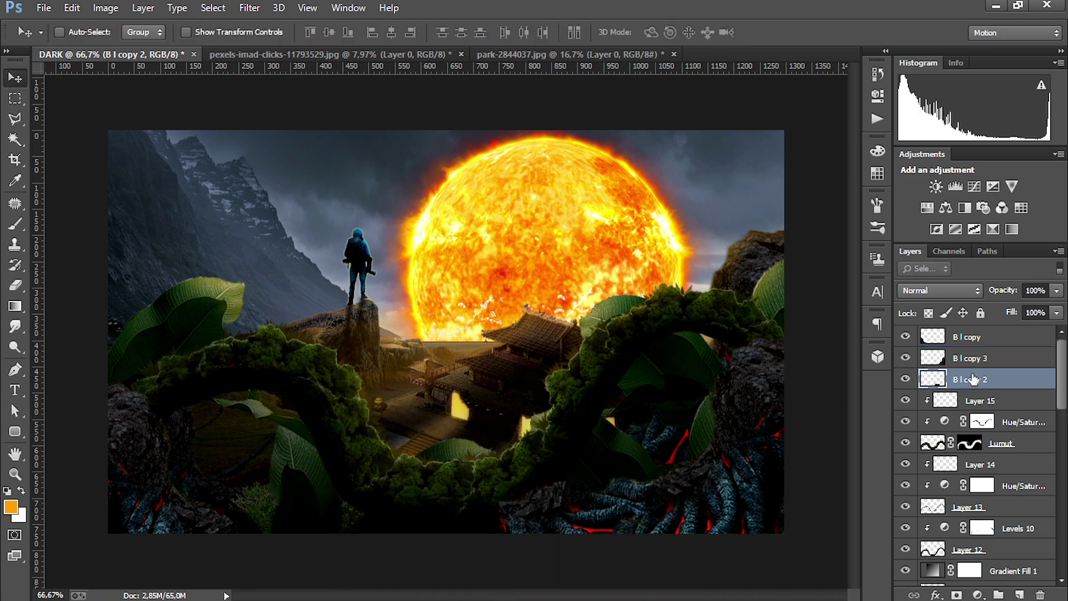
Step: Duplicate the remaining lava strip twice leftward along the bottom edge and stack B l copy 5 beneath B l copy 2
left_click_drag(640, 522, 484, 503)
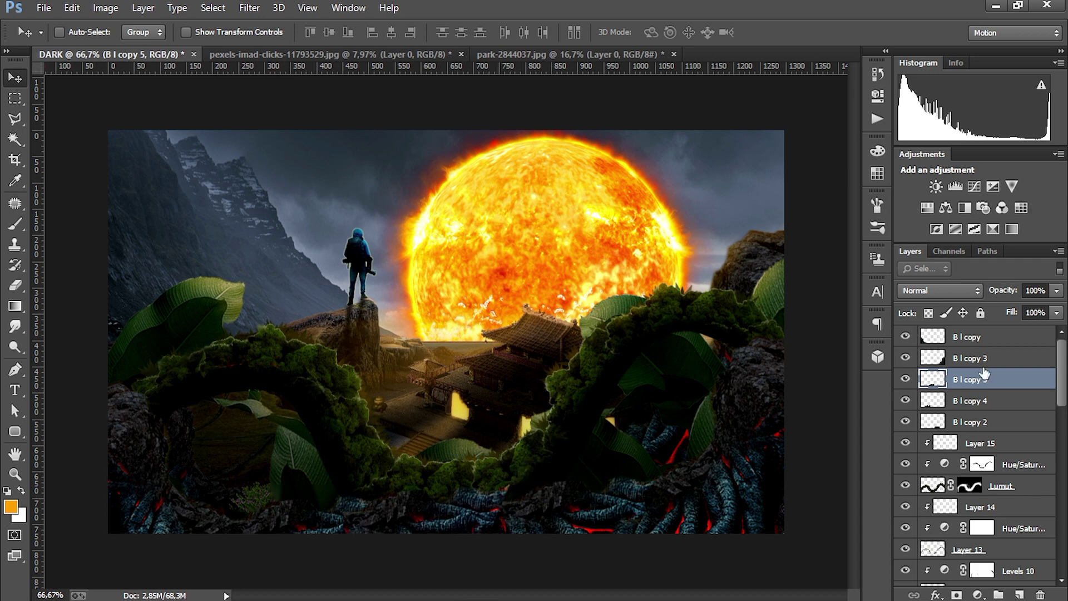
left_click_drag(984, 373, 984, 432)
Step: Warp B l copy 5 by pulling its upper-right corner and right edge slightly outward, and compare the scene with the layer hidden
key("ctrl+t")
right_click(489, 518)
left_click(512, 344)
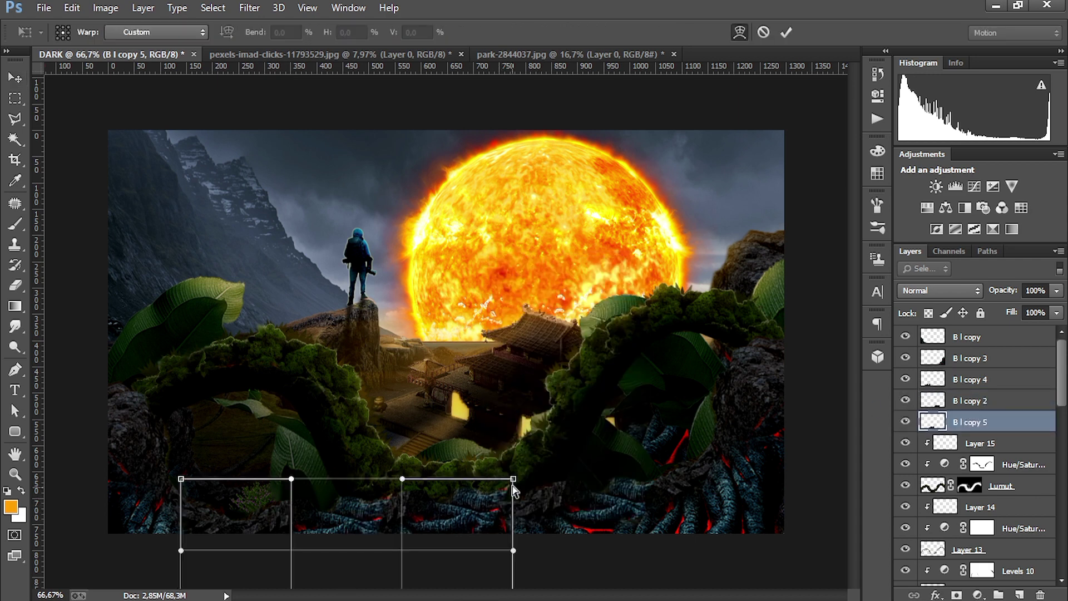
left_click_drag(515, 479, 524, 497)
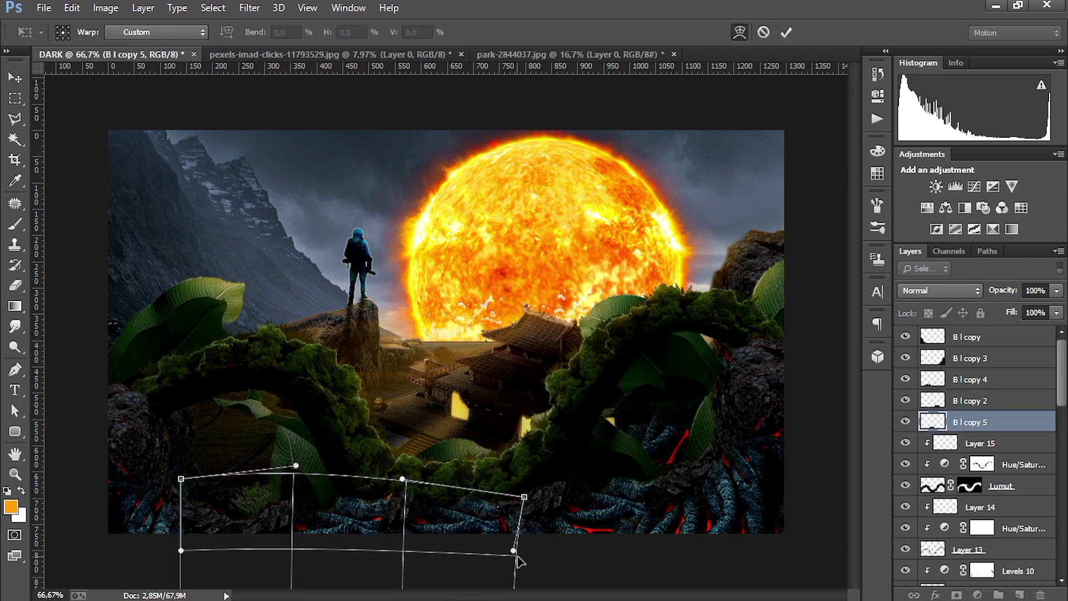
left_click_drag(521, 556, 531, 553)
left_click(786, 32)
left_click(966, 401)
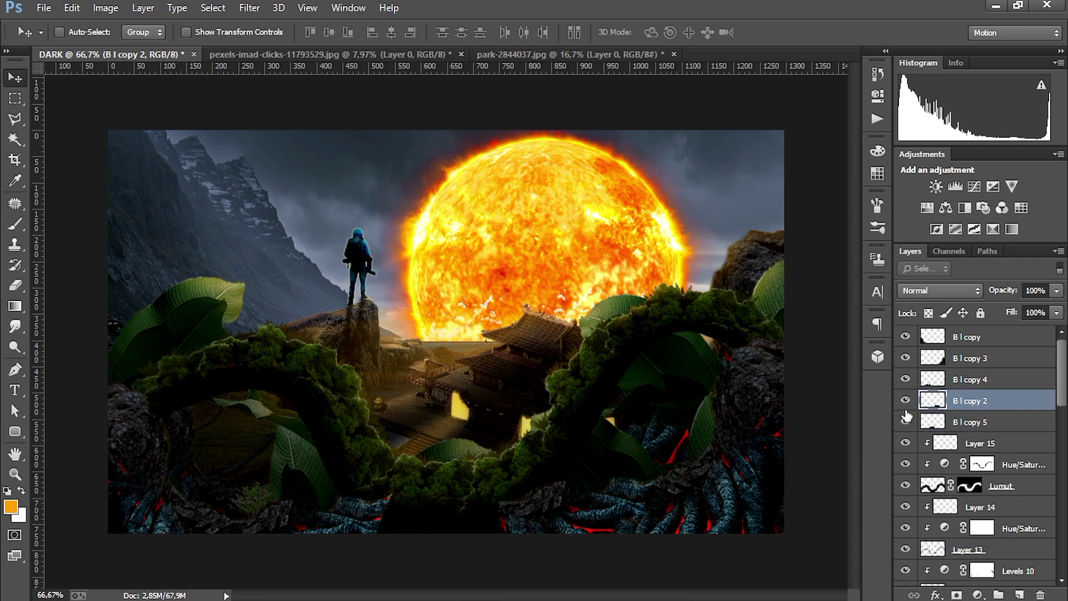
Step: Warp B l copy 4 by pulling its upper-right corner slightly down and outward
left_click(939, 382)
key("ctrl+t")
right_click(389, 509)
left_click(411, 336)
left_click_drag(395, 488, 405, 497)
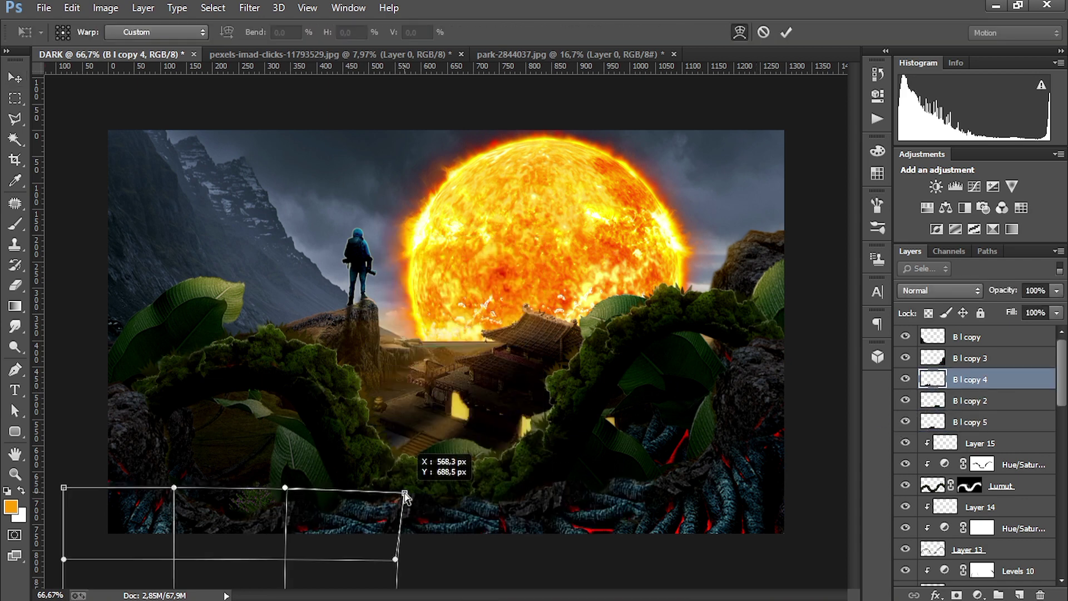
key("Return")
Step: Merge all the B l copy lava rock layers into one layer and rename it b2
left_click(931, 403)
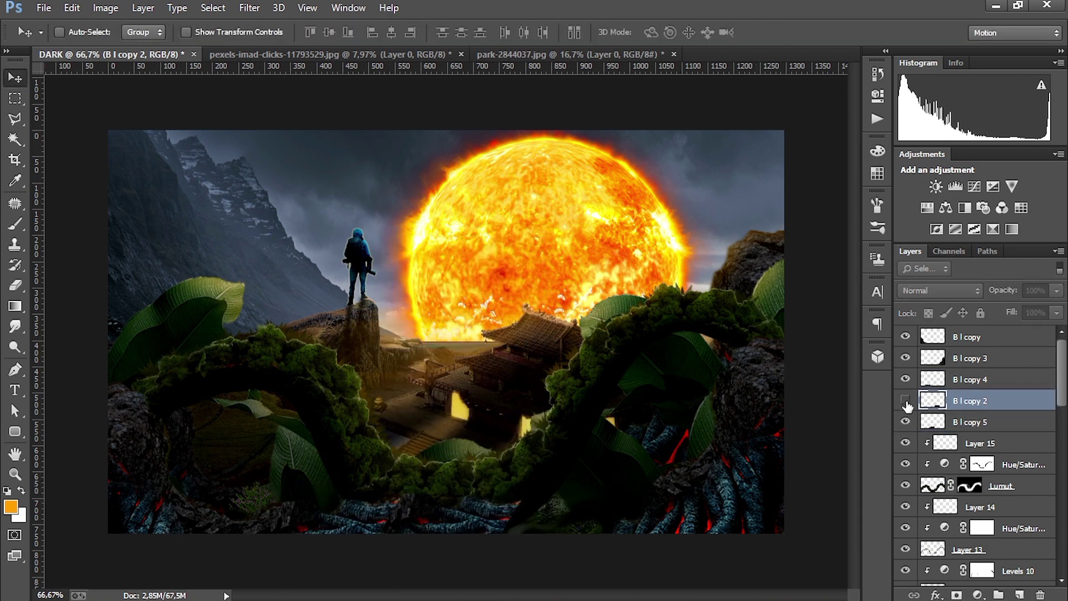
left_click(1000, 345, "shift")
key("ctrl+e")
double_click(973, 337)
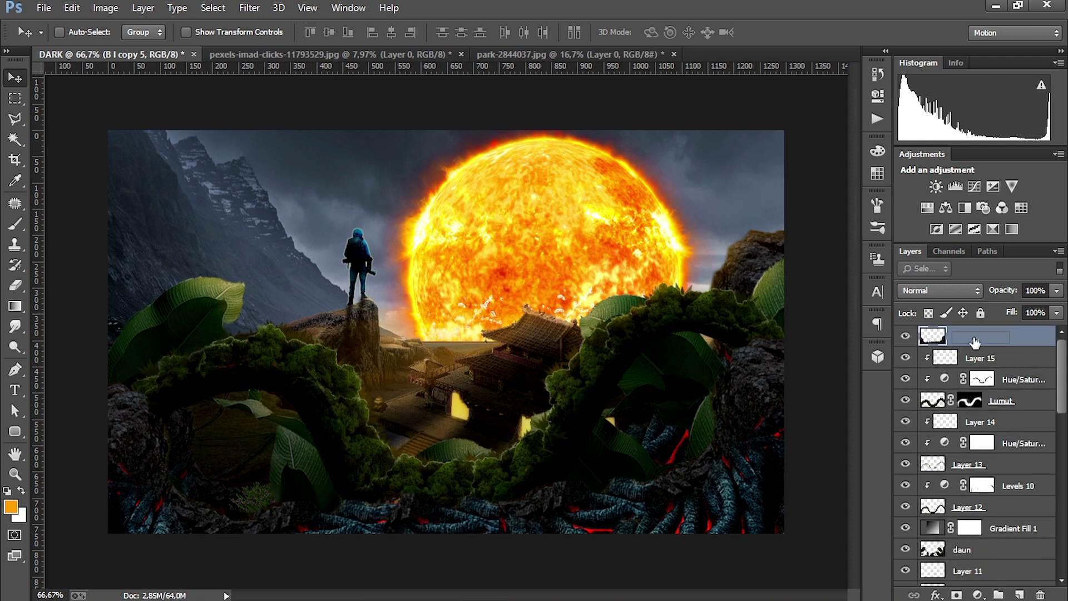
key("Return")
Step: Soften the b2 foreground rocks with a Gaussian Blur radius of about 2.8 pixels
left_click(249, 7)
mouse_move(351, 339)
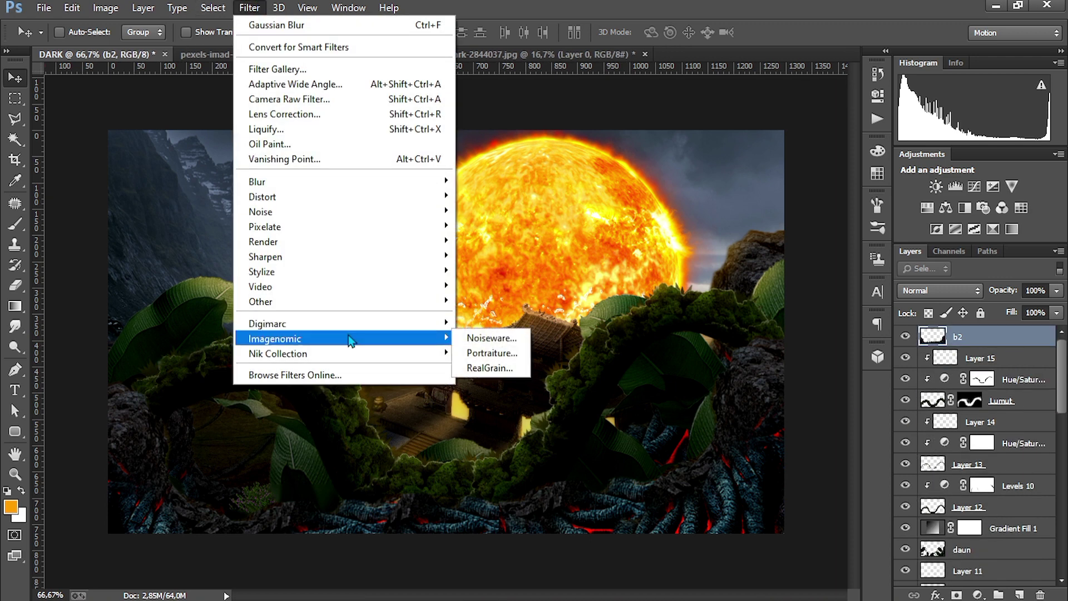
mouse_move(257, 181)
left_click(500, 291)
left_click_drag(899, 281, 848, 281)
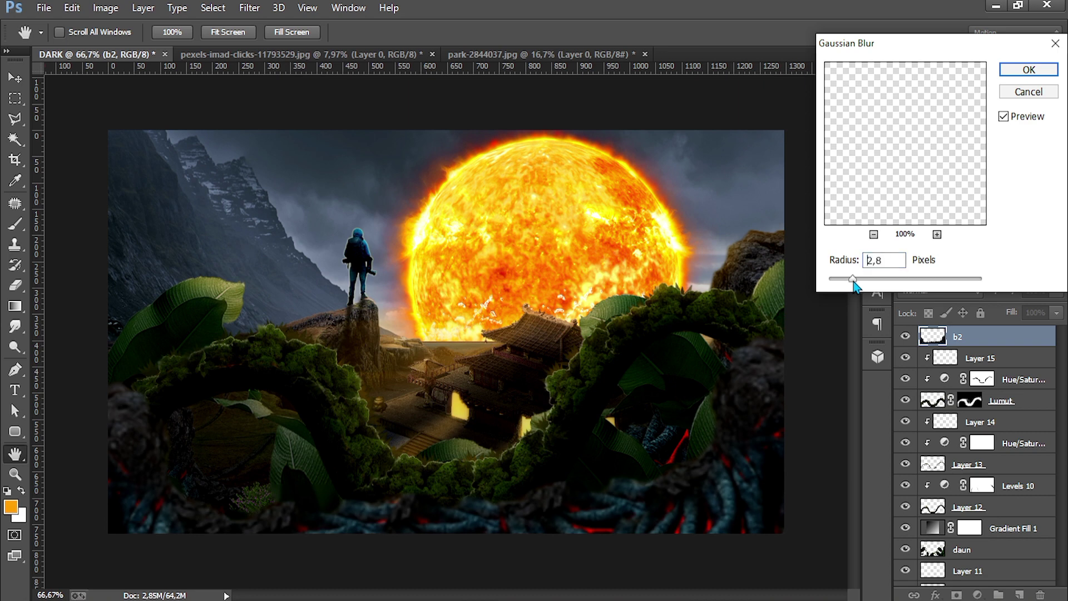
left_click(1033, 71)
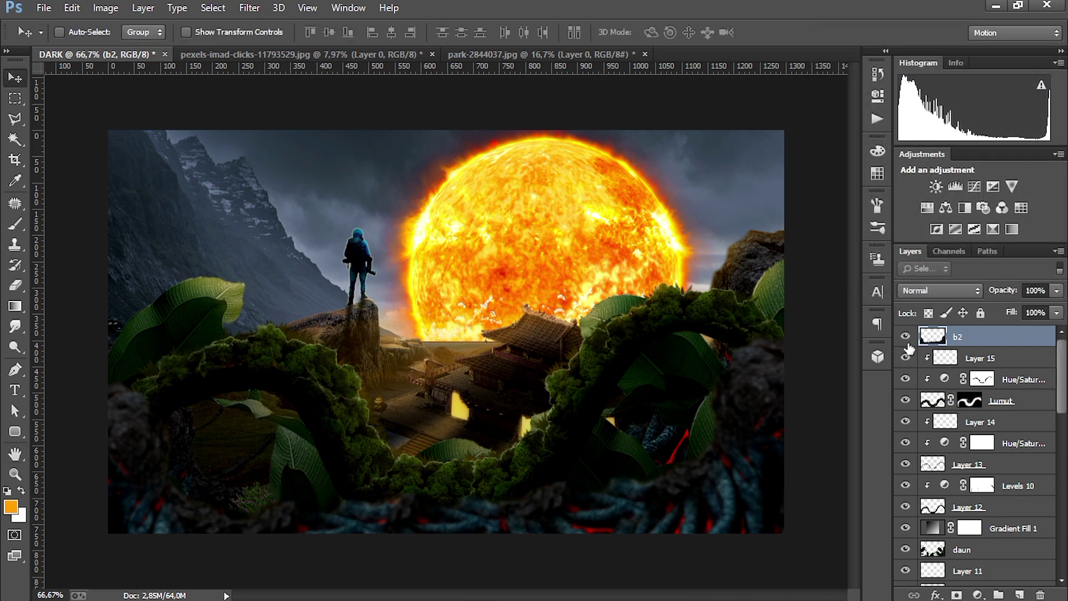
Step: Place daun .png in the canvas's lower-left corner, scaled to 82.40% and rotated 7.19°
left_click(44, 7)
left_click(45, 217)
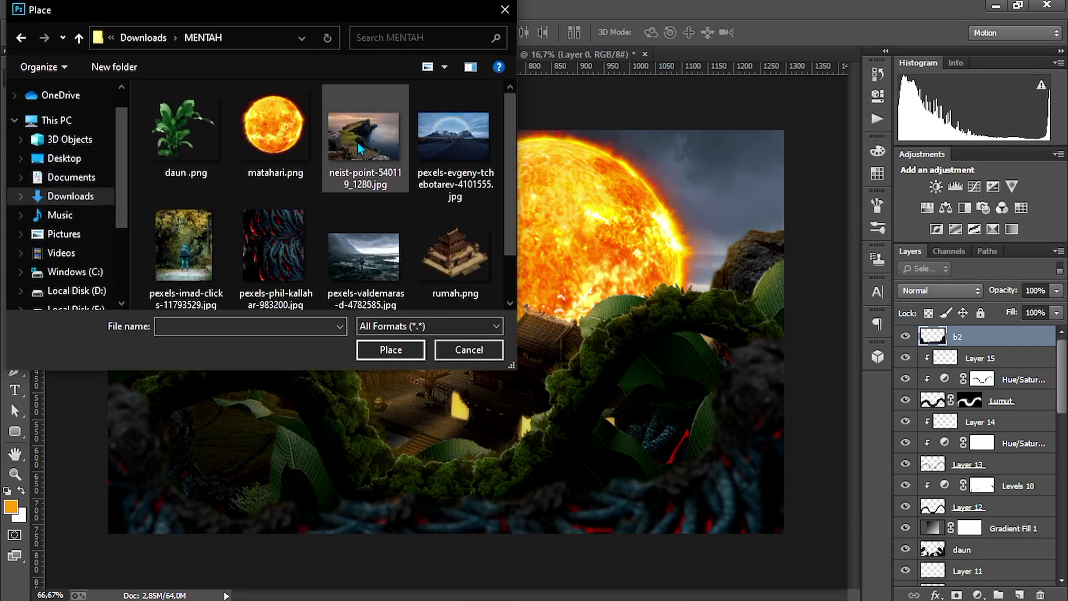
double_click(186, 134)
left_click_drag(356, 311, 356, 343)
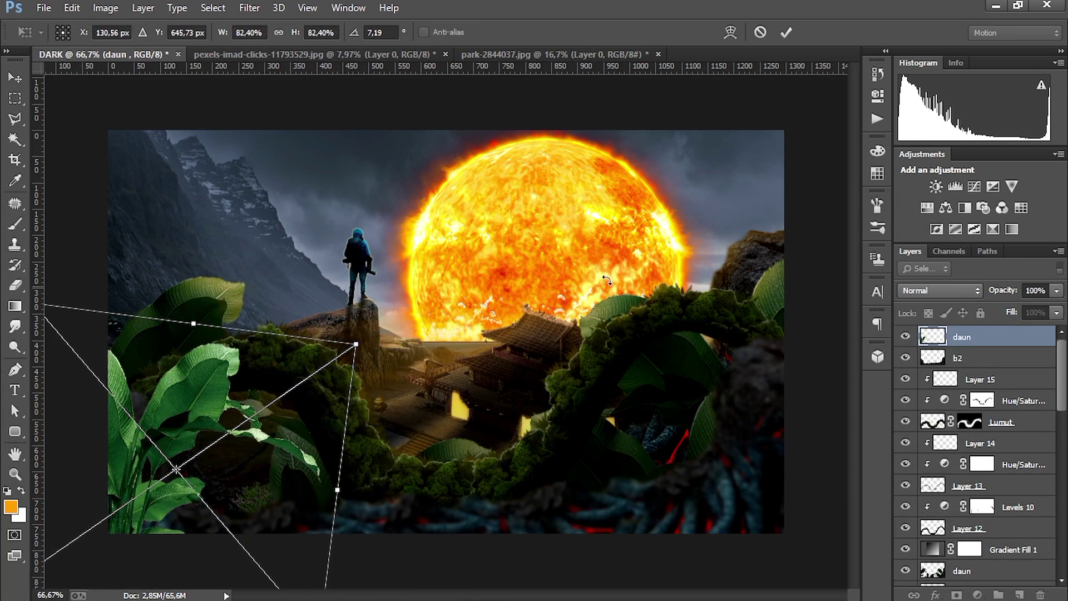
left_click(785, 32)
right_click(636, 228)
key("Escape")
Step: Darken the new daun layer with clipped Levels at input black 12, midtones 0.57 and output white 162, and merge the adjustment into it
left_click(977, 595)
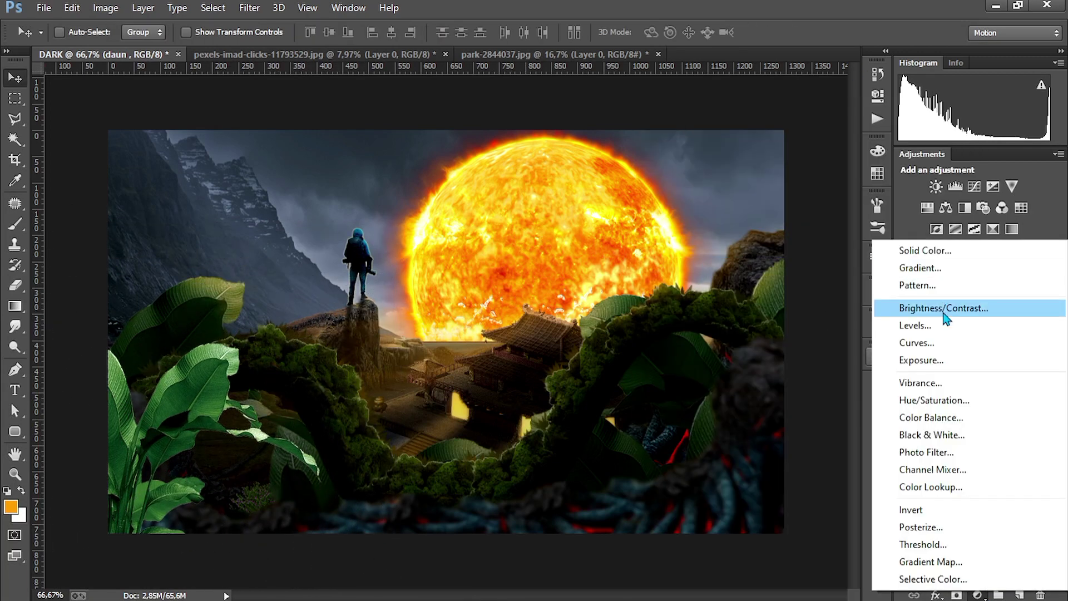
left_click(940, 325)
left_click(739, 329)
left_click_drag(840, 273, 797, 275)
left_click_drag(781, 226, 802, 227)
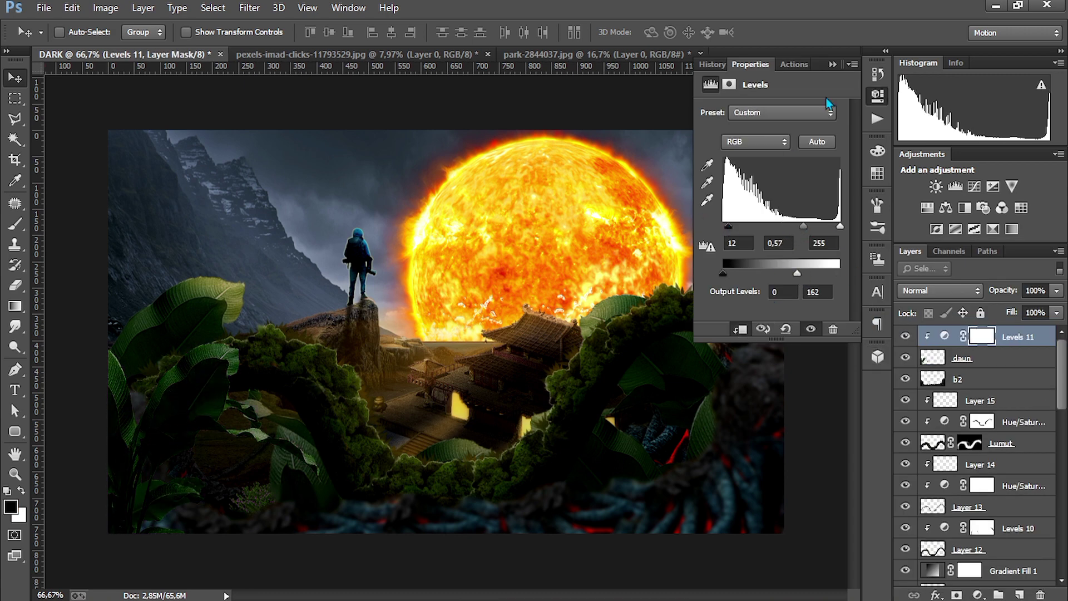
key("ctrl+e")
Step: Move the darkened daun layer to the canvas's lower-right corner and flip it horizontally so the leaves face inward
key("ctrl+t")
right_click(245, 124)
key("Escape")
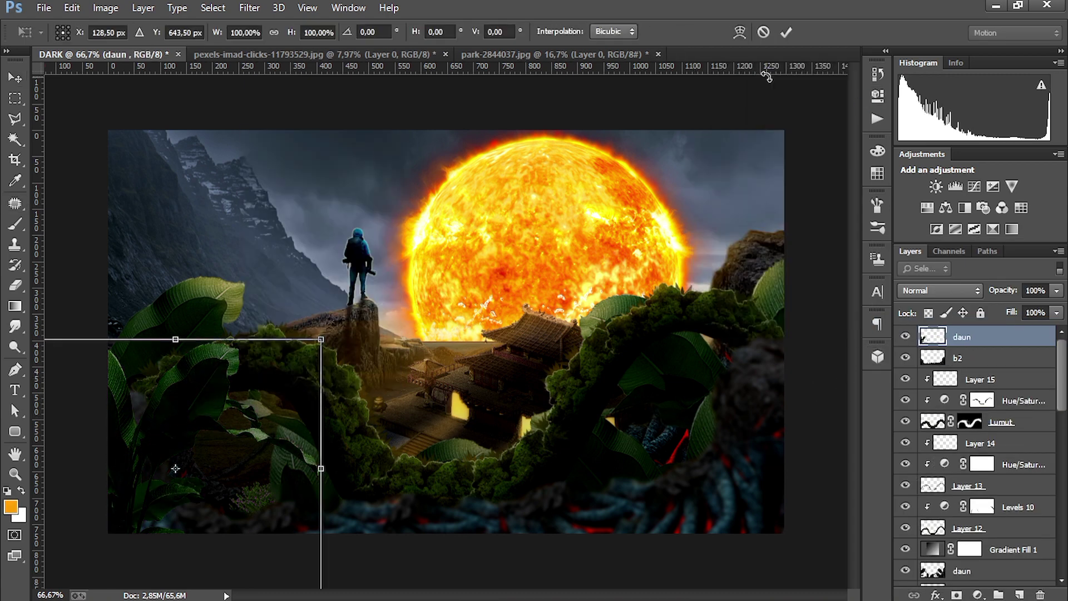
left_click(785, 32)
left_click_drag(184, 434, 676, 340)
key("ctrl+t")
right_click(663, 313)
left_click(722, 545)
left_click_drag(726, 455, 785, 519)
left_click(785, 32)
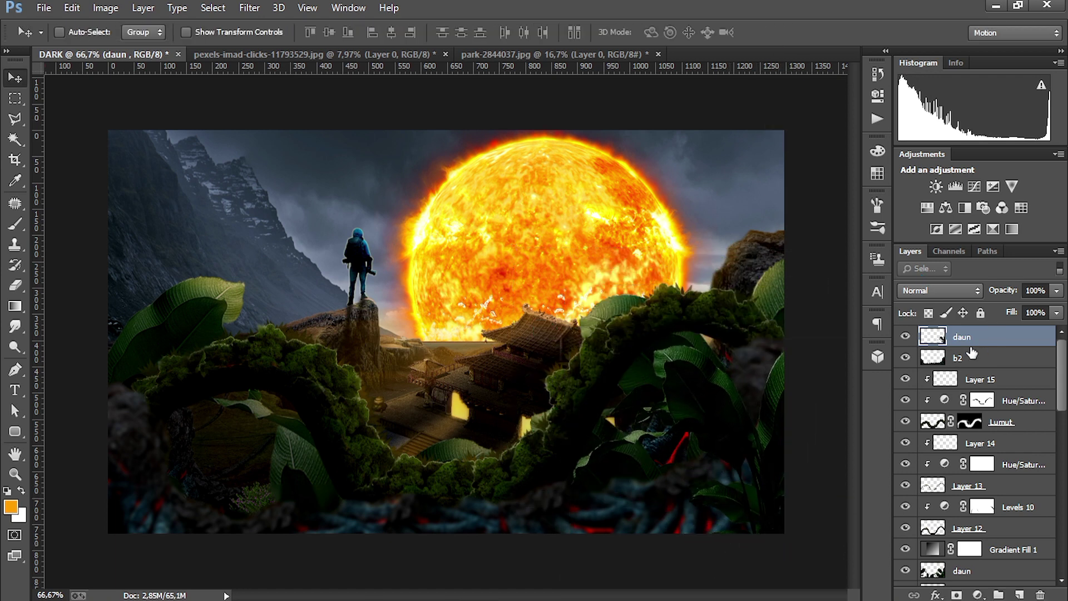
Step: Duplicate the daun layer, flip the copy horizontally and position it in the canvas's lower-left corner
key("ctrl+j")
left_click_drag(479, 394, 239, 384)
key("ctrl+t")
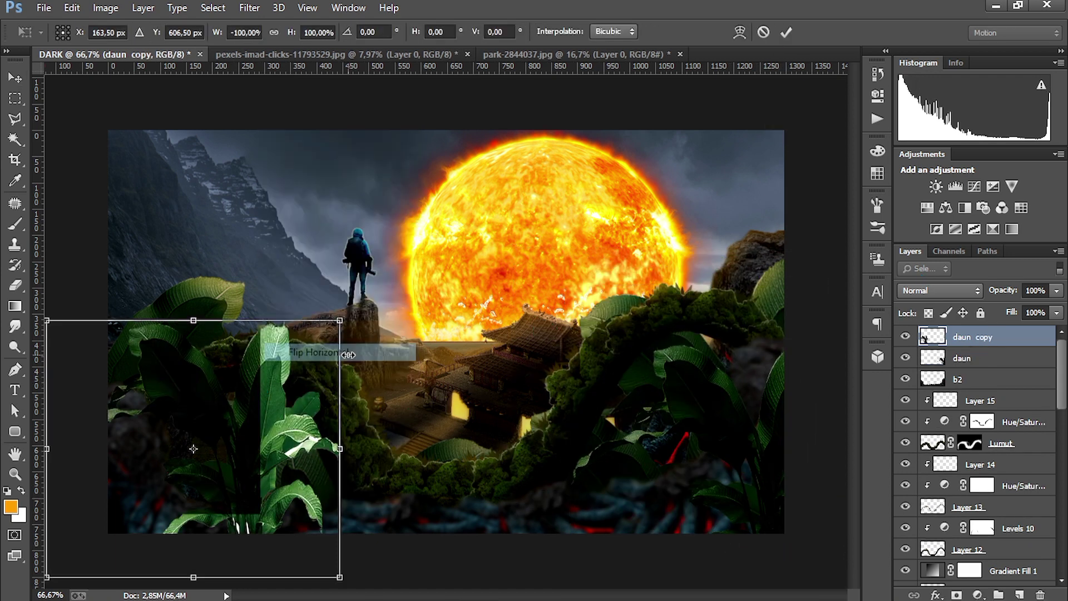
left_click_drag(239, 423, 217, 446)
left_click(785, 32)
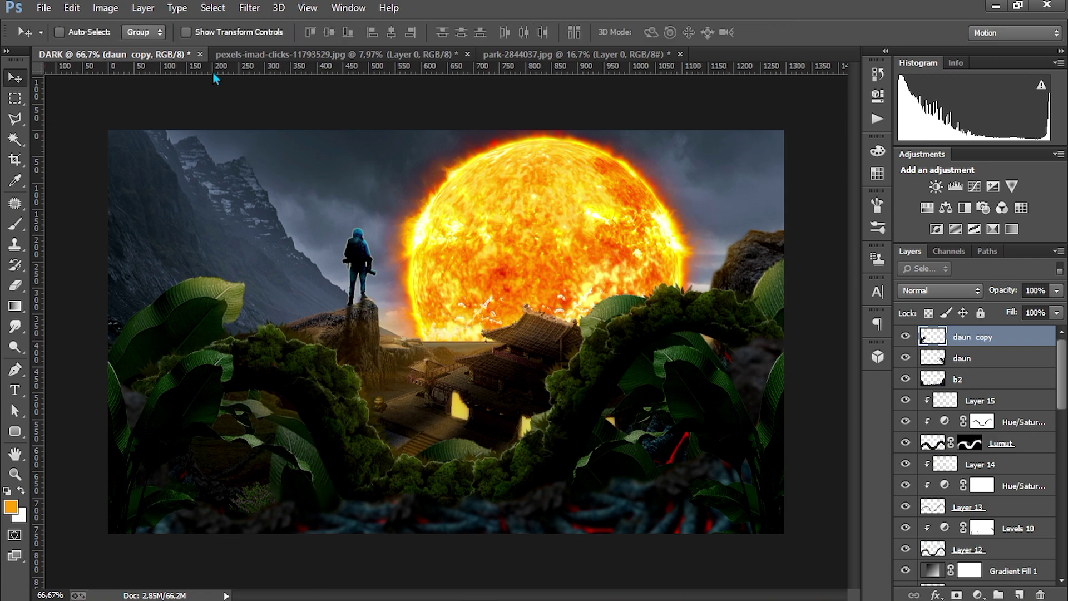
Step: Place the Rumput grass image along the canvas's bottom edge, low enough that only its upper part shows
left_click(44, 8)
left_click(47, 219)
scroll(262, 267, "down", 3)
double_click(261, 267)
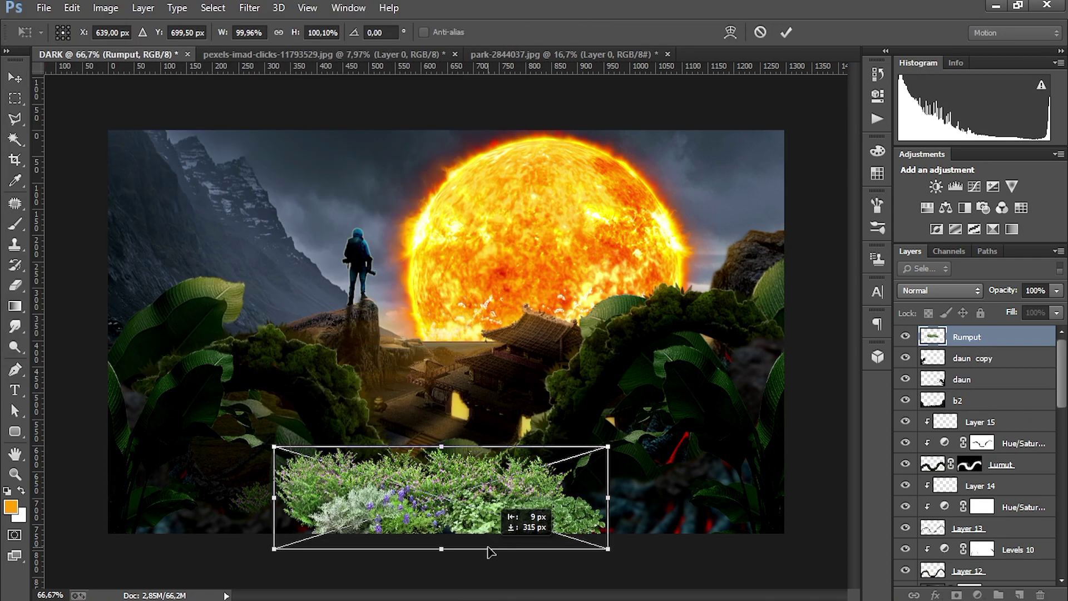
left_click_drag(441, 443, 441, 485)
left_click(785, 33)
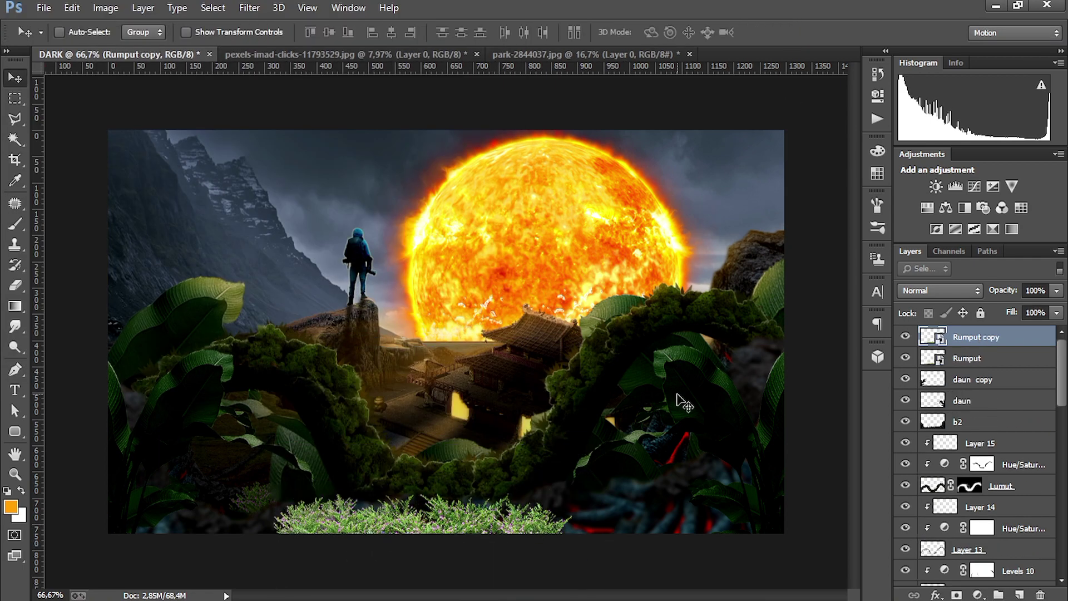
Step: Duplicate the grass to both sides to fill the whole bottom edge, and merge the copies into Rumput
left_click_drag(684, 403, 768, 514)
left_click_drag(768, 514, 278, 517)
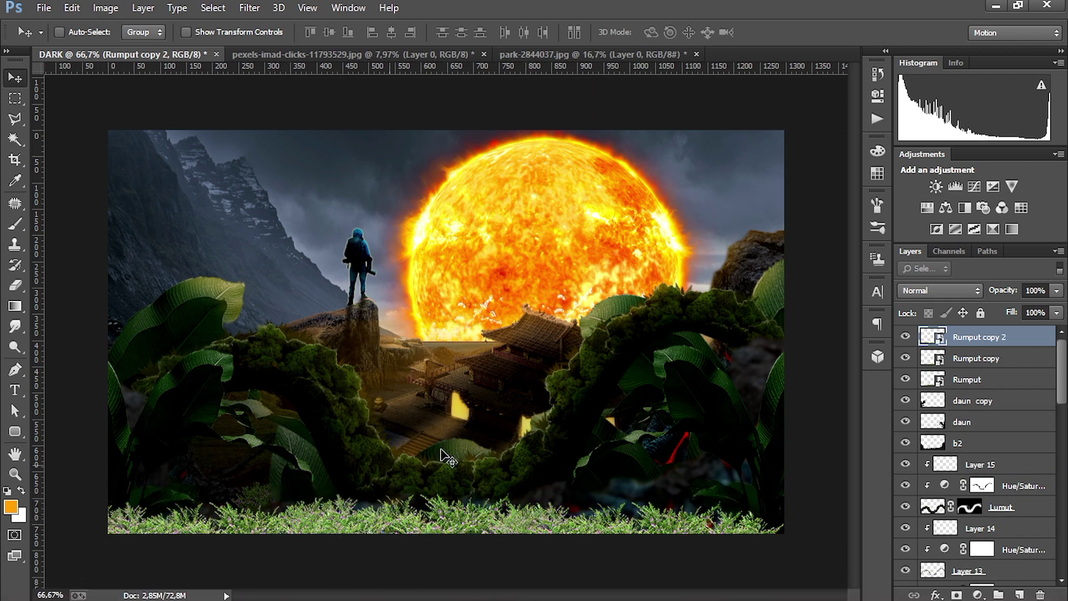
key("ctrl+e")
key("ctrl+e")
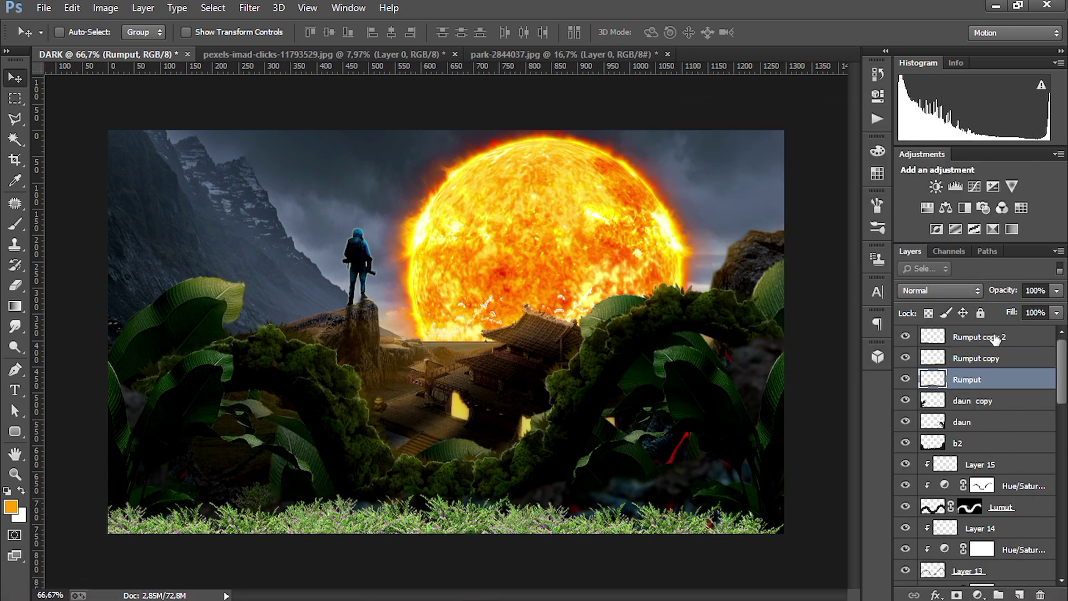
Step: Darken Rumput with clipped Levels using output white 141 and darker midtones, and merge the adjustment into the grass layer
left_click(977, 595)
left_click(956, 327)
left_click_drag(839, 273, 787, 273)
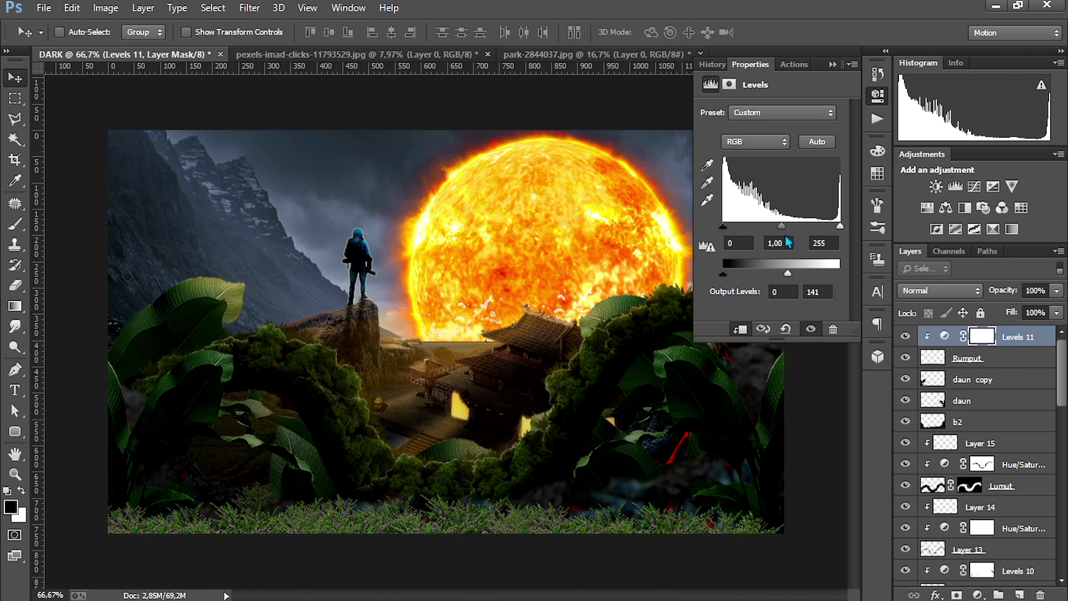
left_click_drag(780, 226, 803, 228)
left_click(878, 96)
key("Delete")
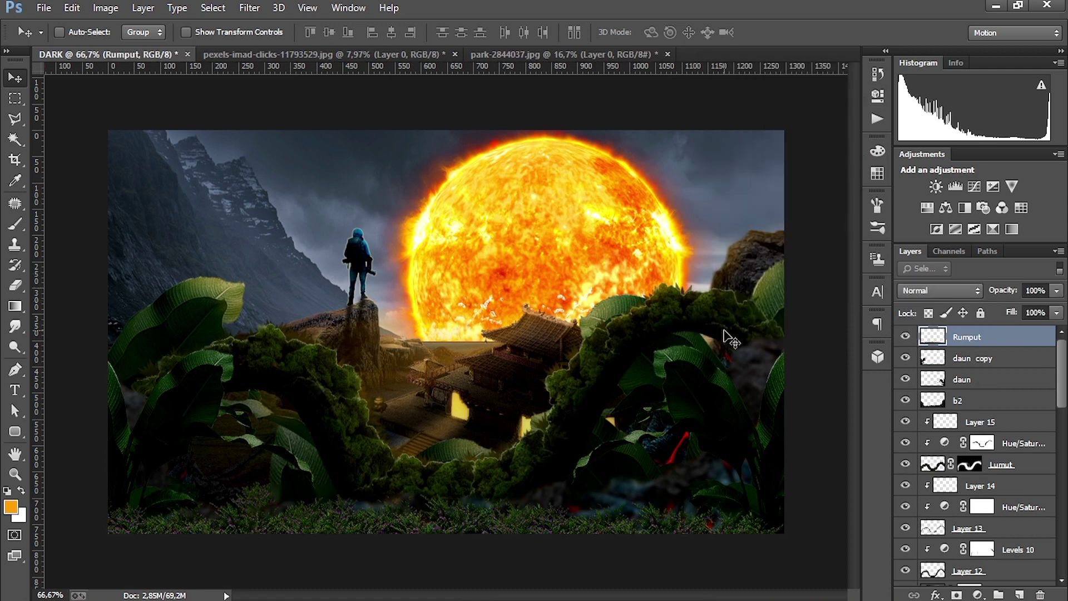
Step: Add a linear gradient fill at 90° and 100% scale above Rumput, positioned to darken the bottom of the scene
left_click(982, 595)
left_click(959, 290)
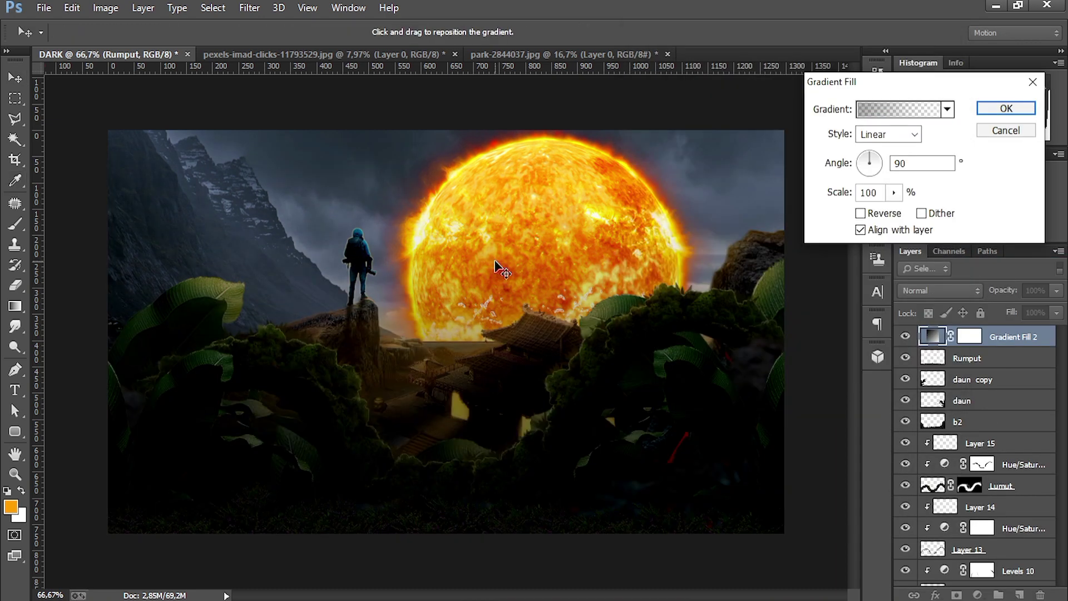
key("Return")
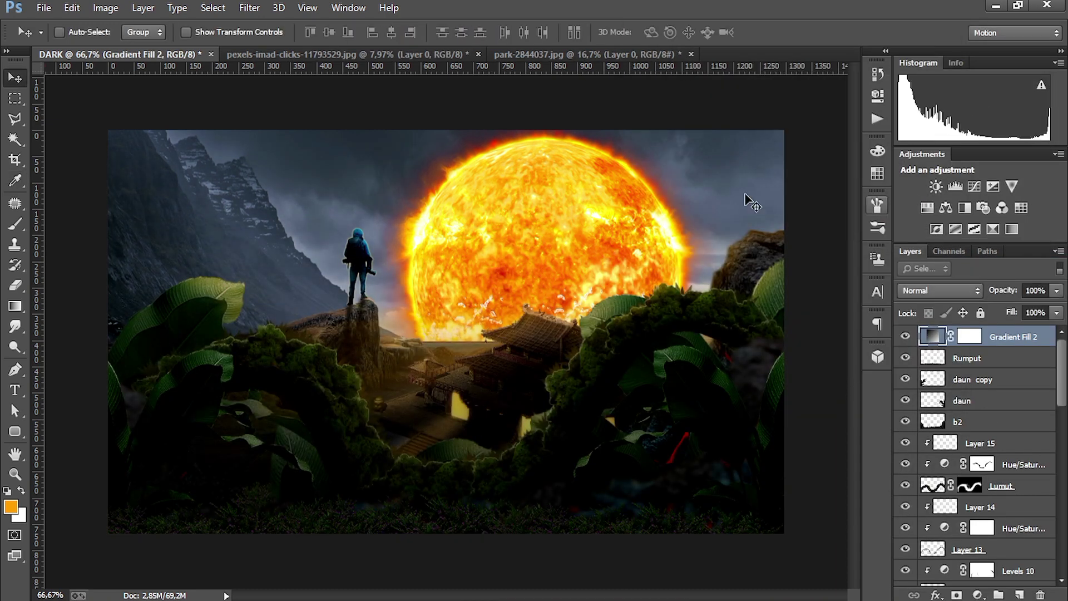
Step: Group every layer from Gradient Fill 2 down to just above Background and name the group PSD
scroll(1055, 364, "down", 5)
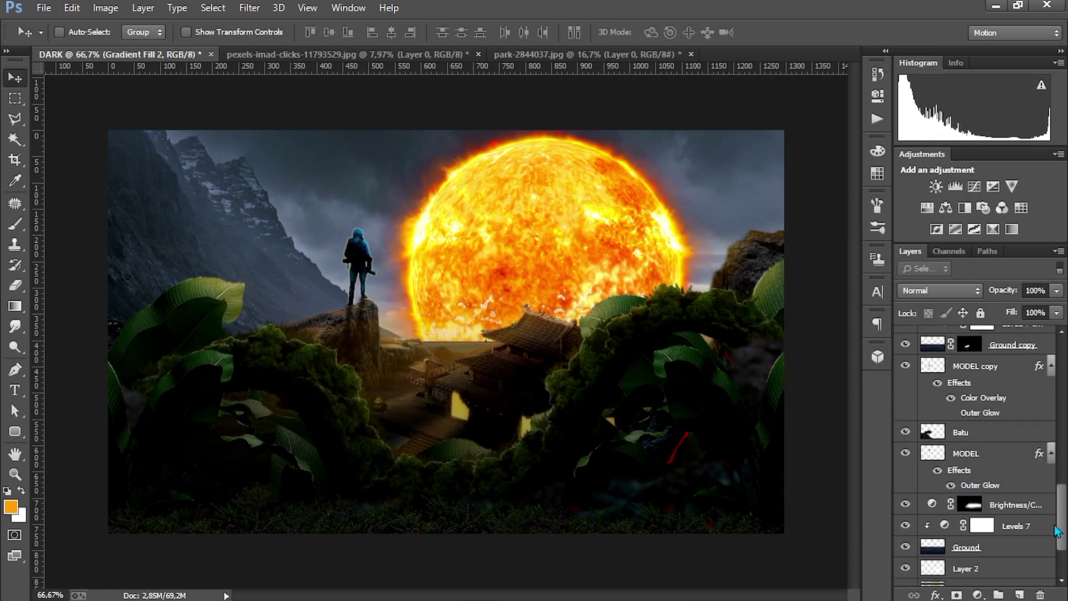
scroll(1055, 364, "up", 5)
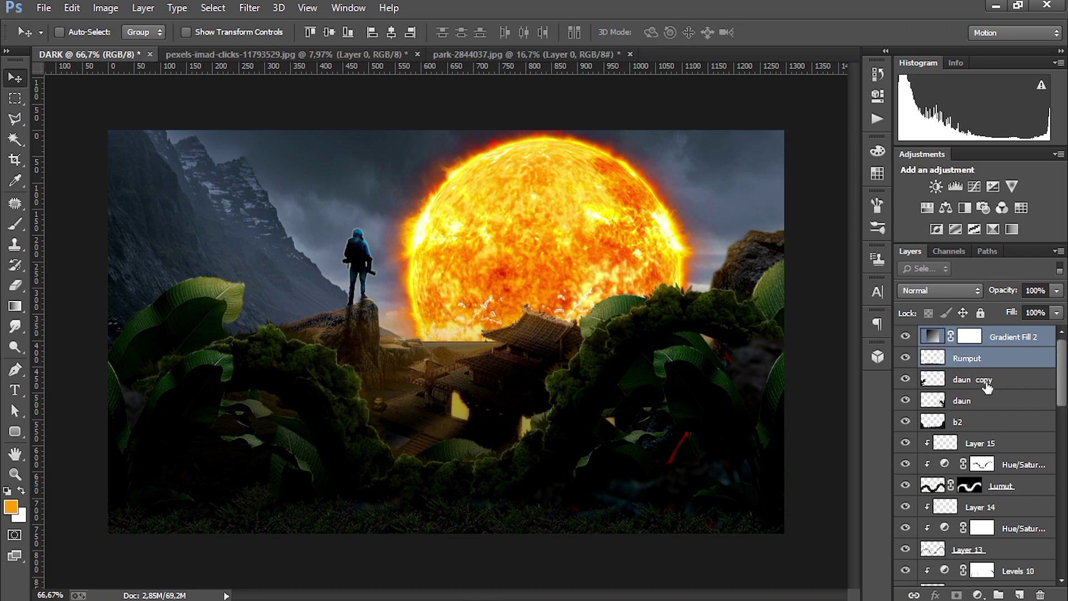
left_click(1023, 464, "shift")
scroll(1025, 353, "down", 3)
left_click_drag(1025, 353, 1010, 542)
scroll(1008, 411, "down", 3)
left_click_drag(1008, 411, 1010, 544)
scroll(1040, 380, "down", 3)
left_click_drag(1040, 380, 988, 534)
scroll(1030, 469, "down", 3)
left_click(999, 539, "shift")
left_click(990, 562, "shift")
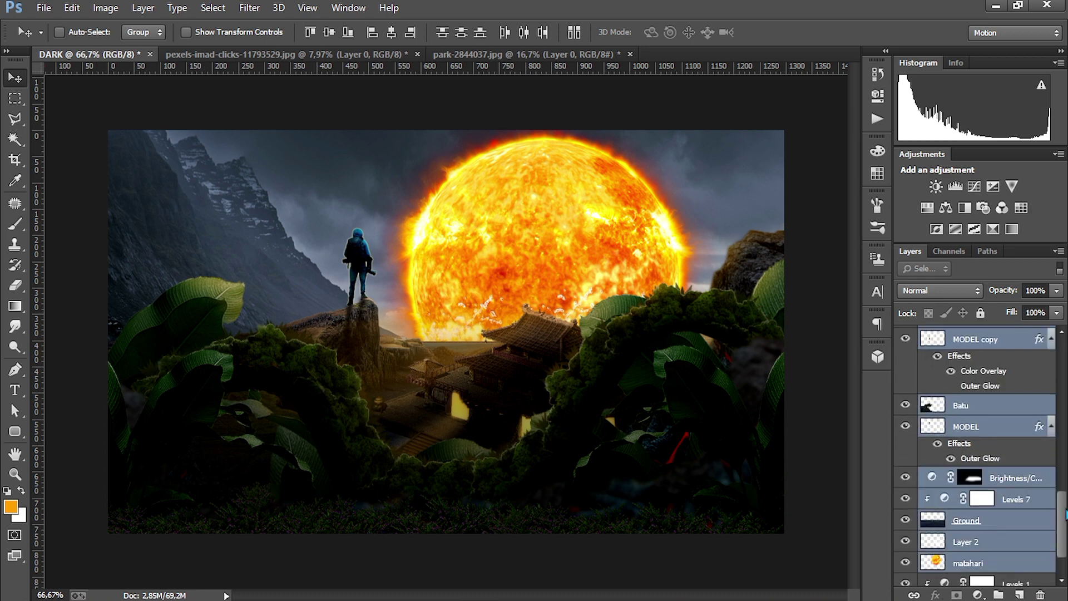
scroll(979, 501, "down", 5)
key("ctrl+g")
double_click(966, 335)
type("PSD")
key("Return")
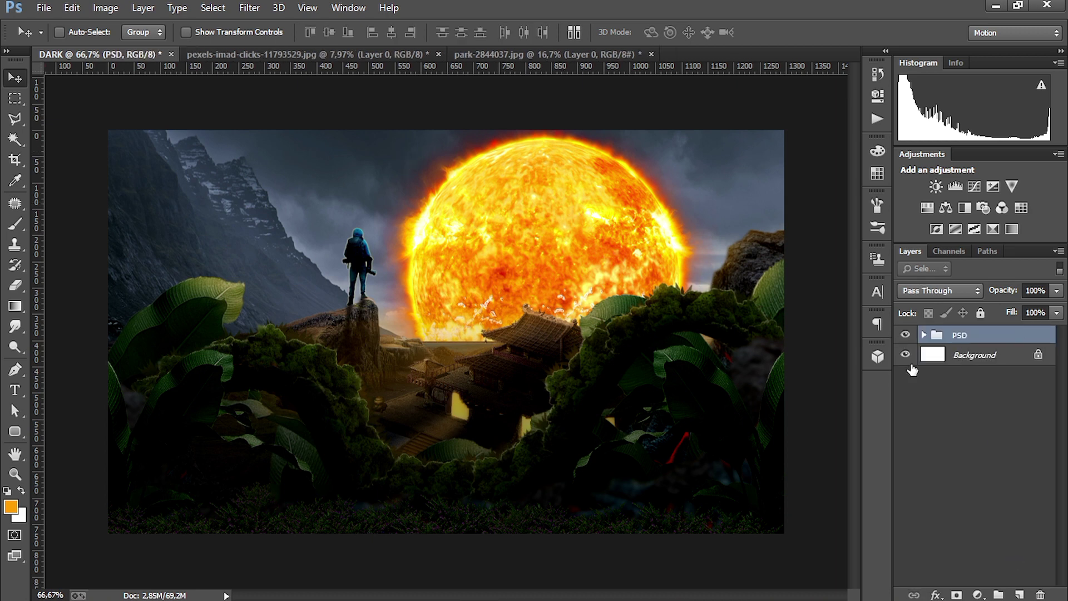
Step: Stamp all visible layers into a new layer and set its Camera Raw temperature to +4, exposure +0.10, contrast +18 and highlights +14
key("ctrl+alt+shift+e")
left_click(249, 7)
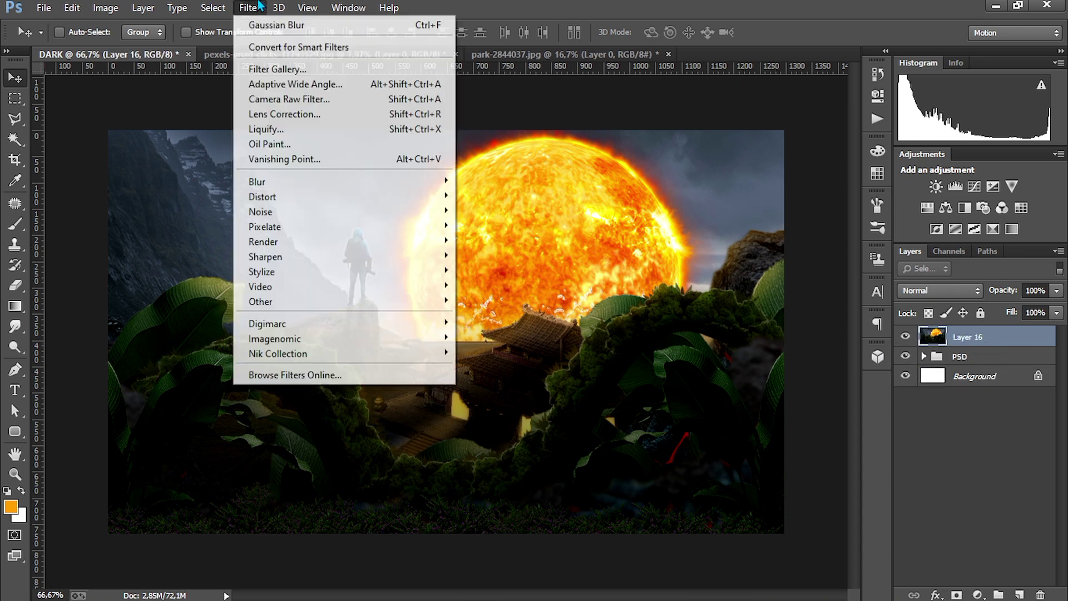
left_click(286, 98)
left_click_drag(867, 300, 871, 300)
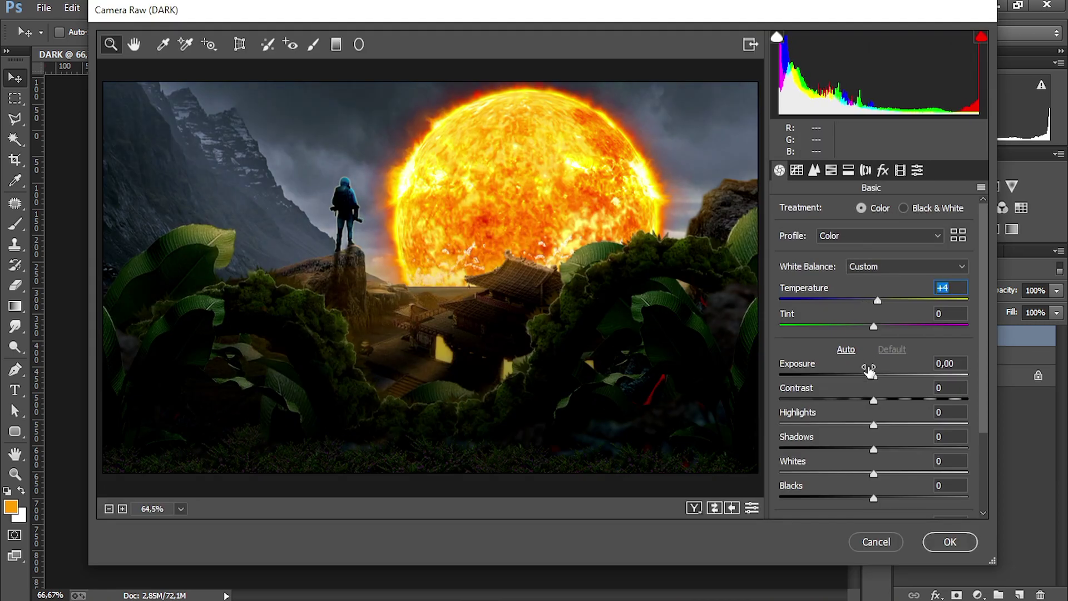
left_click_drag(872, 375, 887, 426)
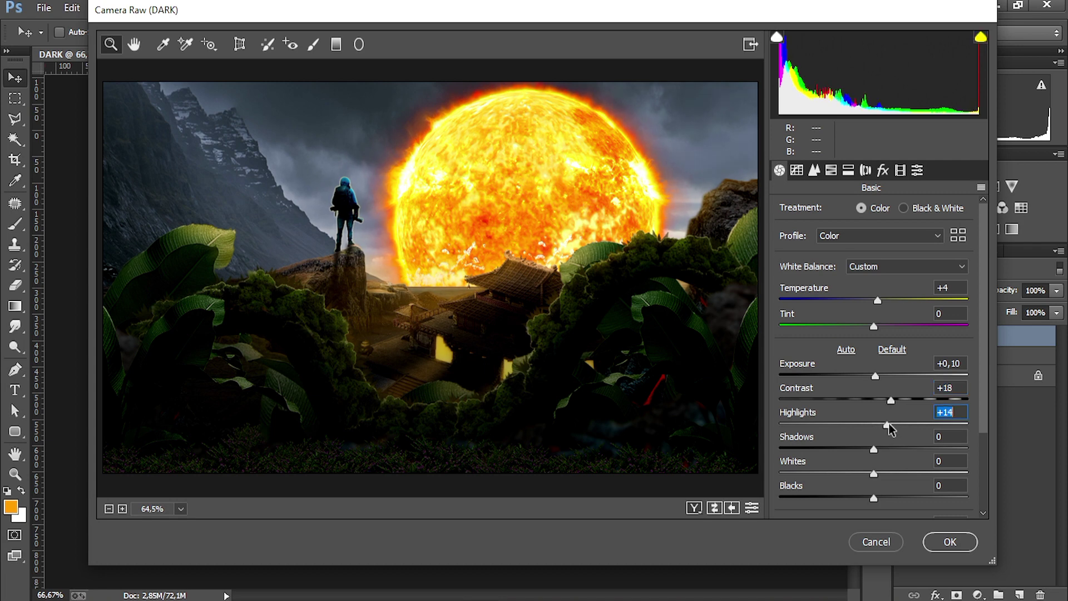
Step: Set the Camera Raw shadows to -11, whites to +9 and blacks to -15, and adjust clarity, dehaze, vibrance and saturation
left_click_drag(872, 474, 882, 473)
left_click_drag(873, 497, 858, 499)
scroll(938, 352, "down", 2)
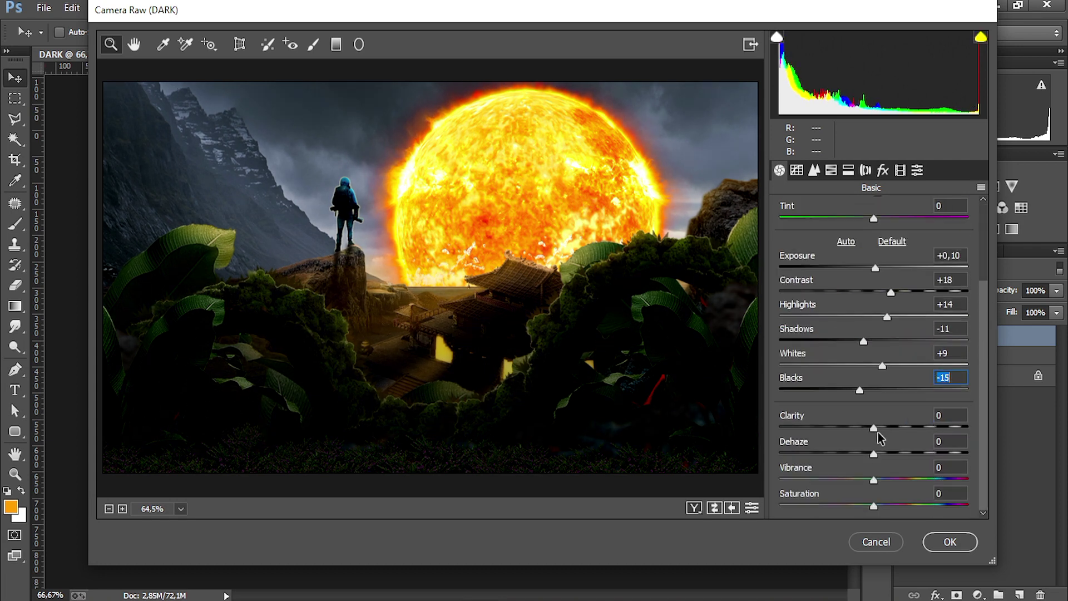
left_click_drag(873, 427, 884, 454)
left_click_drag(873, 480, 859, 505)
Step: Set the HSL luminance to reds +8 and oranges -5, and the saturation to reds -6, yellows +9 and blues +8
key("ctrl+alt+2")
scroll(868, 509, "down", 1)
key("ctrl+alt+4")
left_click(890, 208)
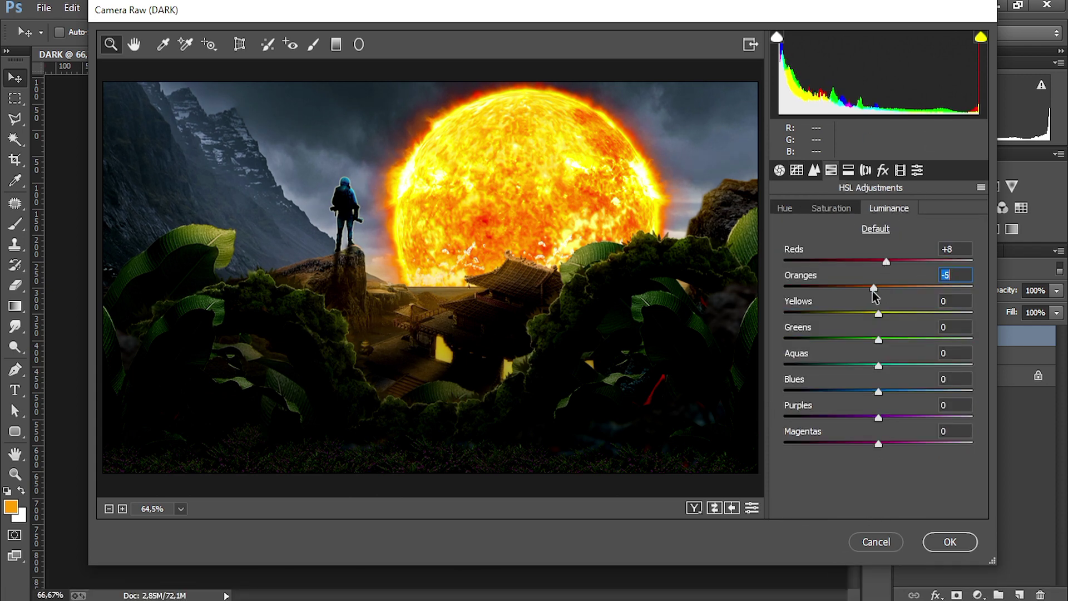
left_click(831, 208)
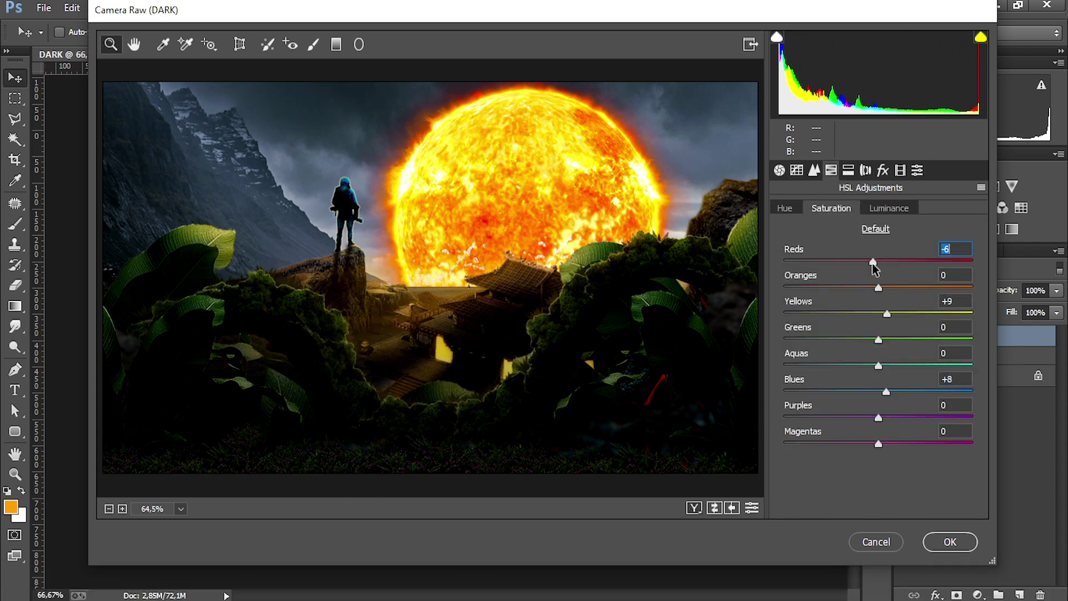
Step: Set the HSL hue to oranges +23 and yellows -32, and shift the blues hue towards purple
left_click(784, 208)
left_click_drag(878, 288, 896, 287)
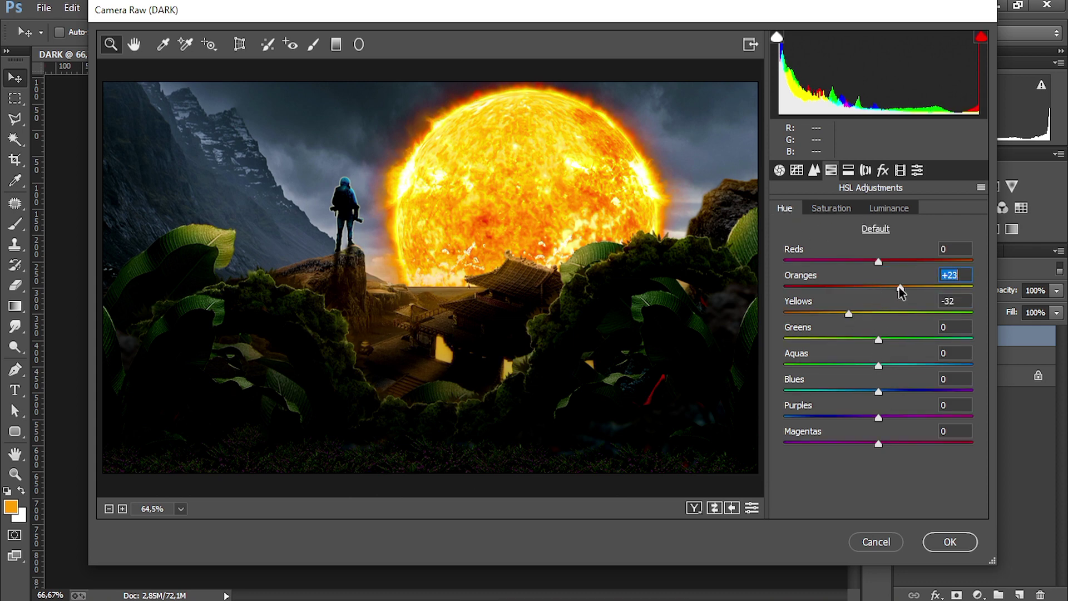
left_click_drag(878, 391, 892, 391)
Step: Calibrate red primary to hue +7, saturation +11, green primary to hue +5, saturation -14, and blue primary to hue +16, saturation +14
left_click(900, 169)
left_click_drag(878, 467, 890, 492)
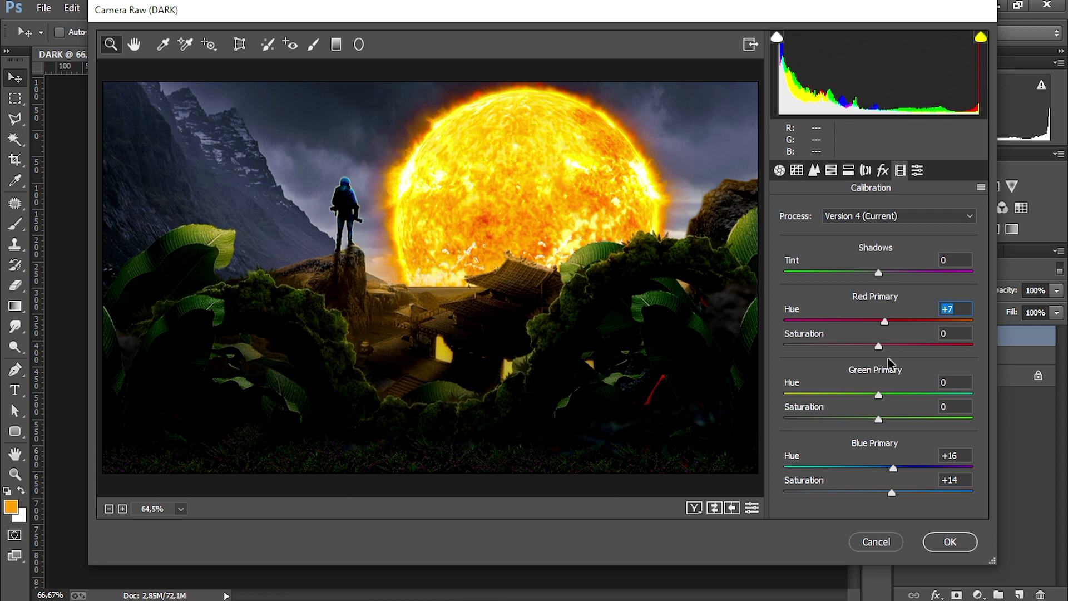
left_click_drag(878, 345, 900, 346)
left_click_drag(878, 418, 865, 418)
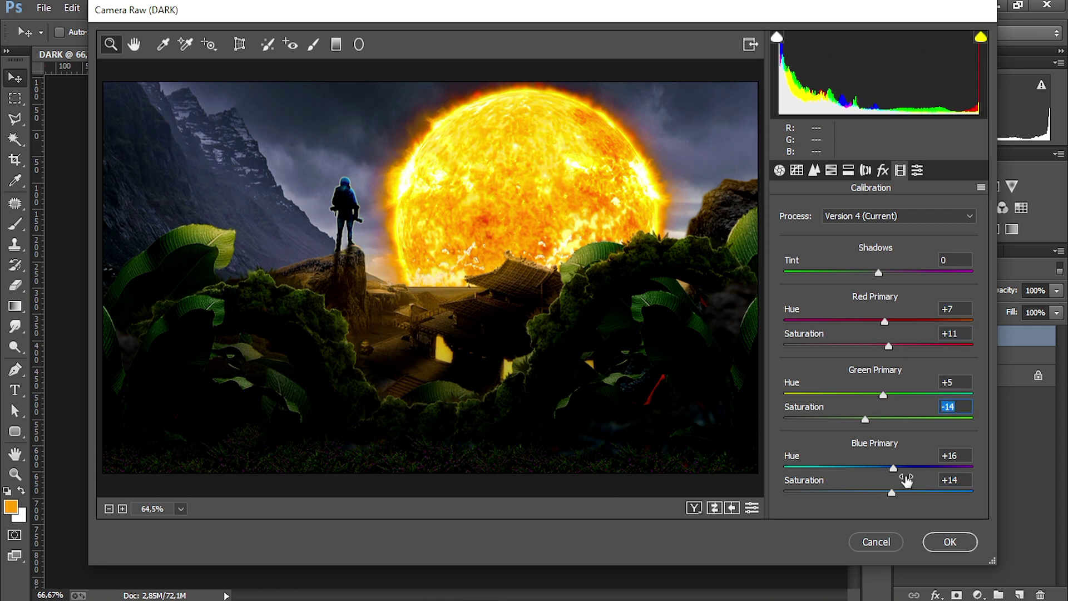
Step: Split-tone the highlights with hue 51, saturation 13 and the shadows with hue 222, saturation 7, and apply the Camera Raw grading
left_click(848, 169)
left_click_drag(785, 260, 811, 234)
left_click_drag(785, 354, 901, 353)
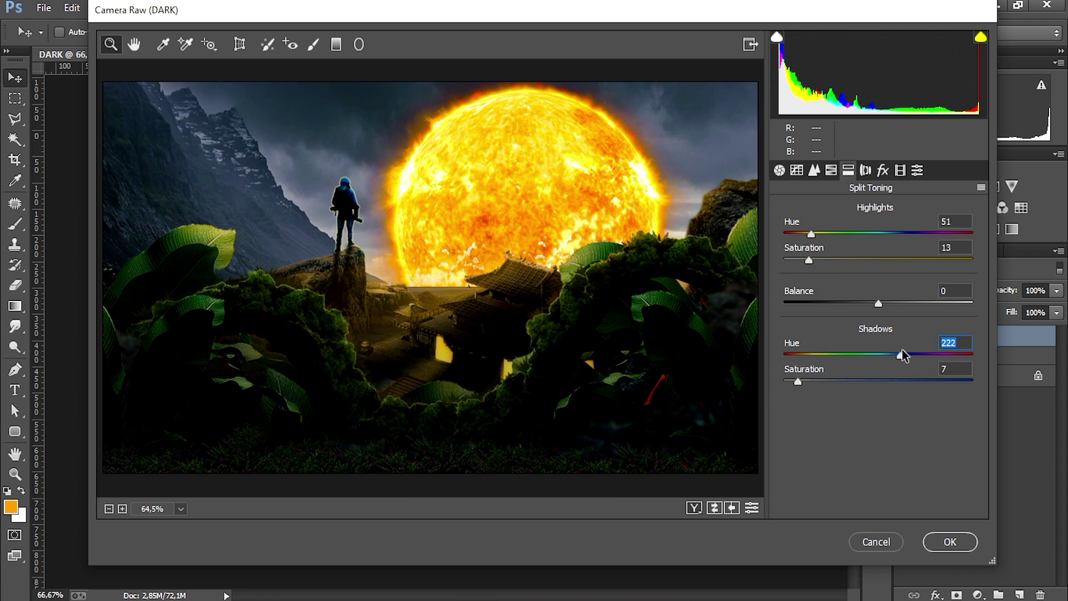
left_click(950, 541)
Step: Add a Selective Color adjustment layer and set its Whites to cyan +15, magenta -16, yellow -3 and black -10
left_click(977, 594)
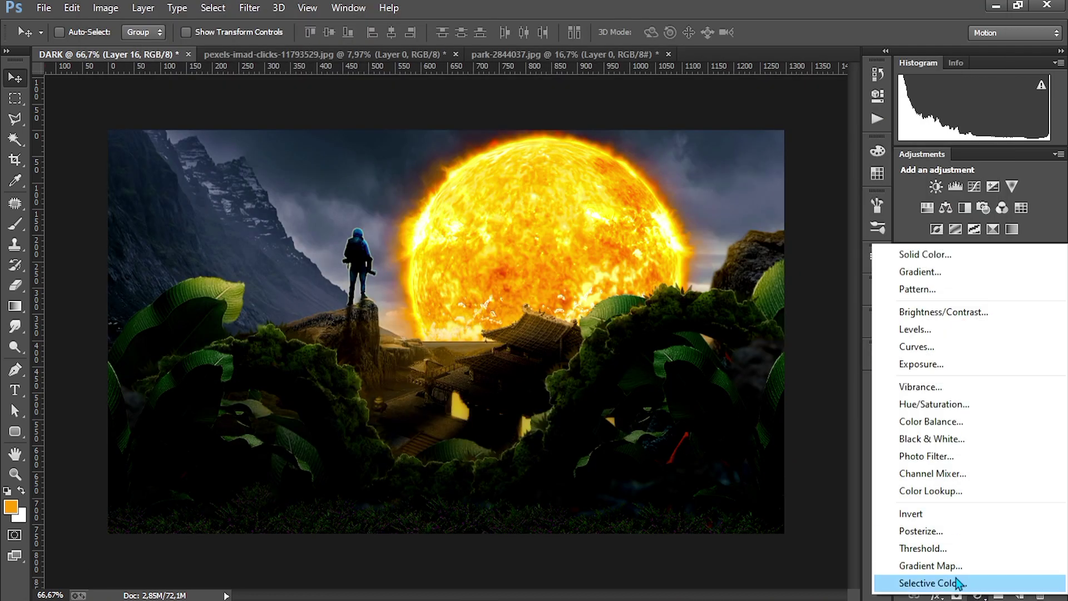
left_click(929, 579)
left_click(749, 134)
left_click(751, 160)
left_click_drag(770, 166, 761, 201)
left_click(784, 133)
left_click(756, 229)
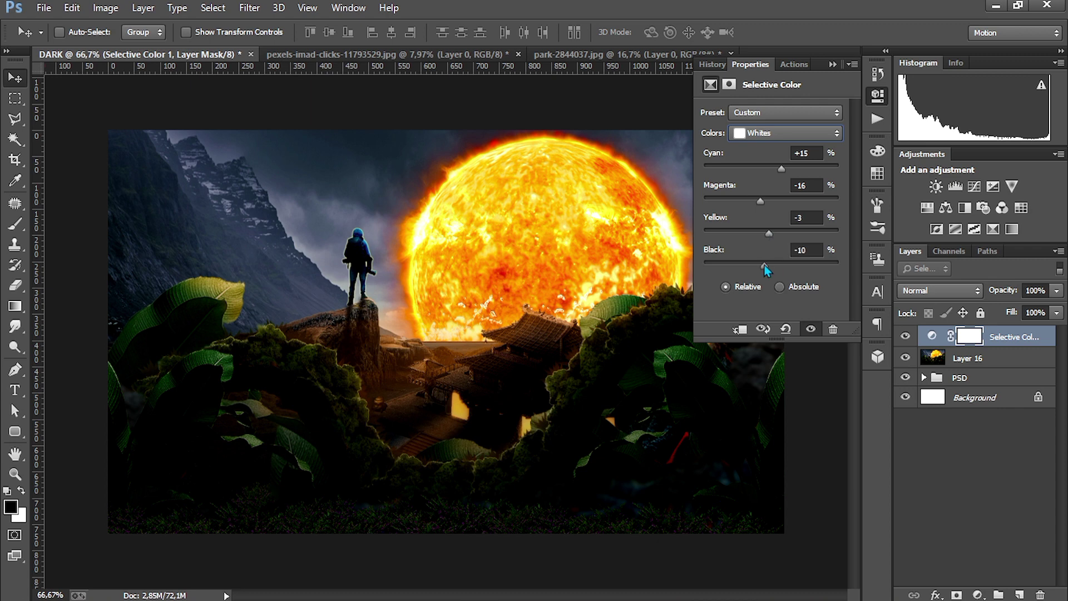
Step: Add a Color Balance adjustment layer, adjust its midtones, and set the highlights to magenta-green +5 and yellow-blue +17
left_click(977, 594)
left_click(970, 415)
left_click_drag(750, 204, 759, 149)
key("alt+3")
left_click(753, 149)
left_click_drag(750, 205, 753, 177)
Step: Set the Color Balance shadows to cyan-red -5 and magenta-green +3
left_click(784, 112)
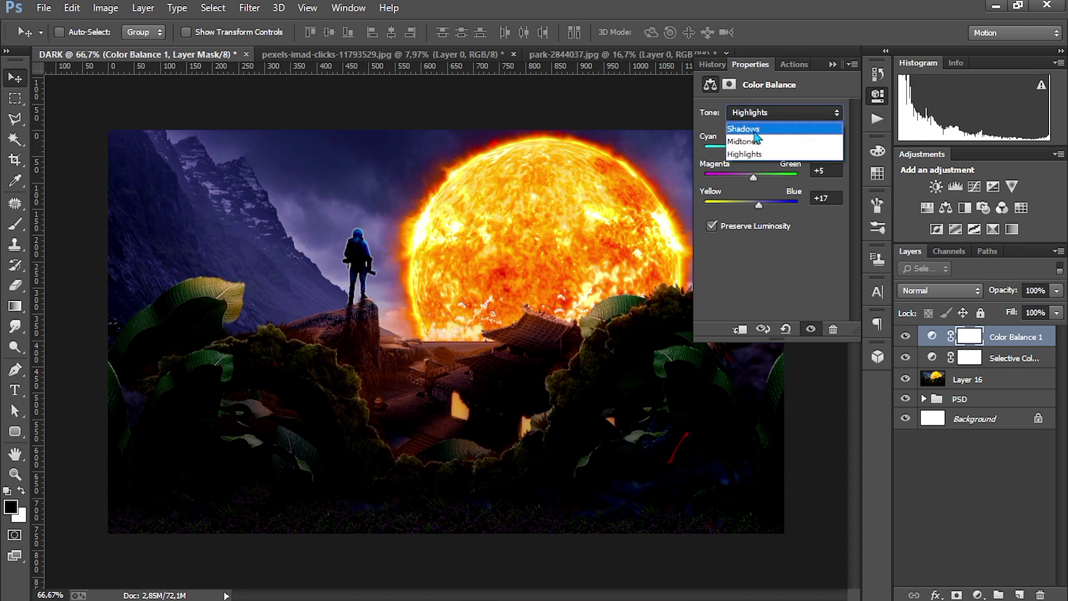
left_click(748, 116)
left_click(748, 150)
left_click_drag(761, 205, 753, 205)
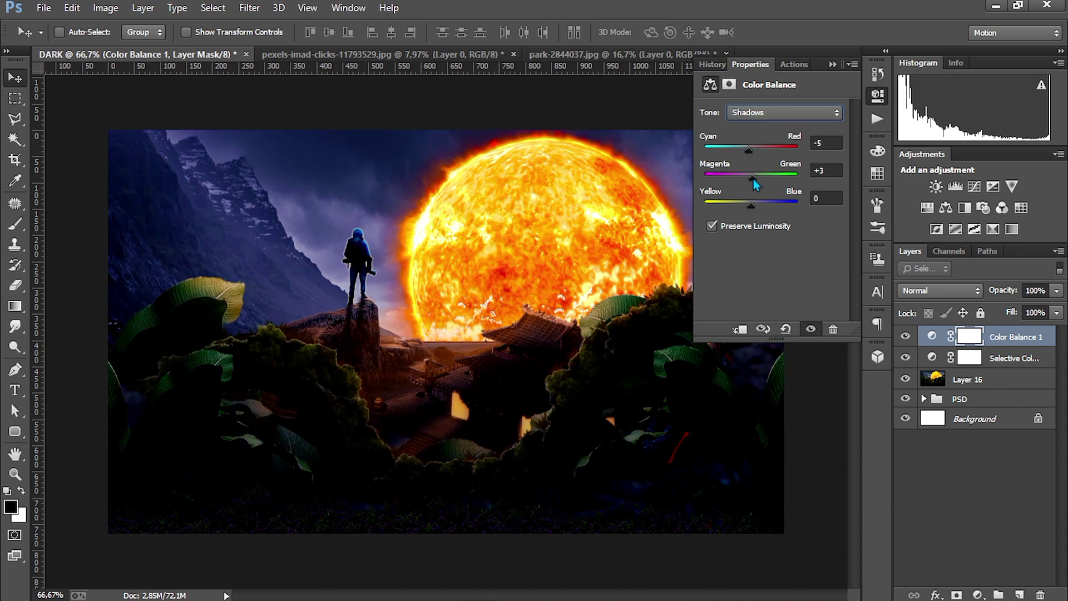
Step: Add a Photo Filter adjustment layer using the Yellow filter at 29% density with luminosity preserved
left_click(977, 595)
left_click(1010, 386)
key("Down")
key("Down")
key("Down")
key("Down")
key("Down")
key("Down")
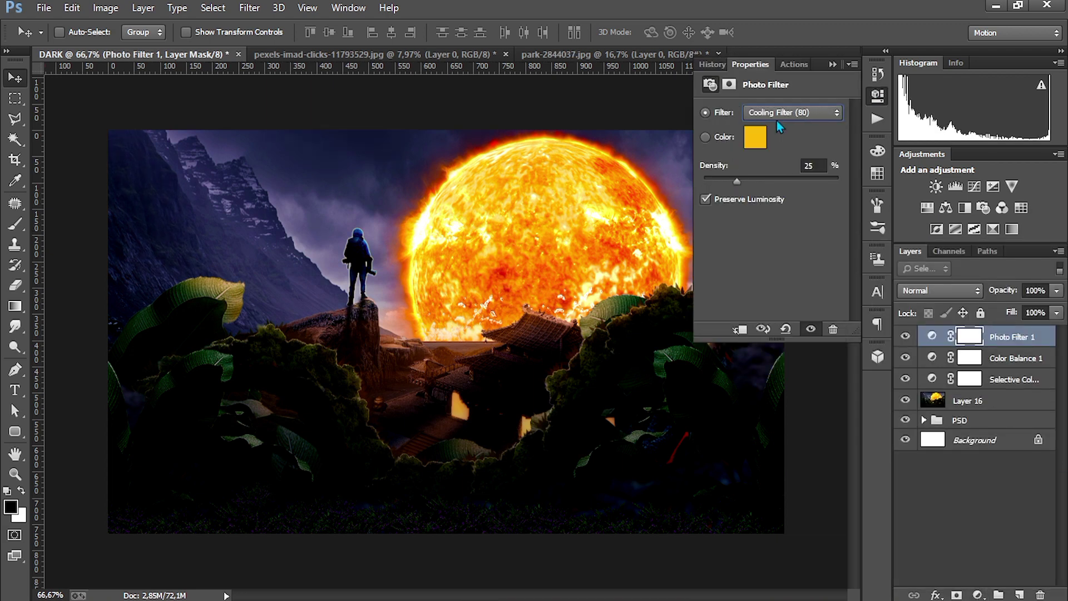
key("Up")
key("Up")
key("Up")
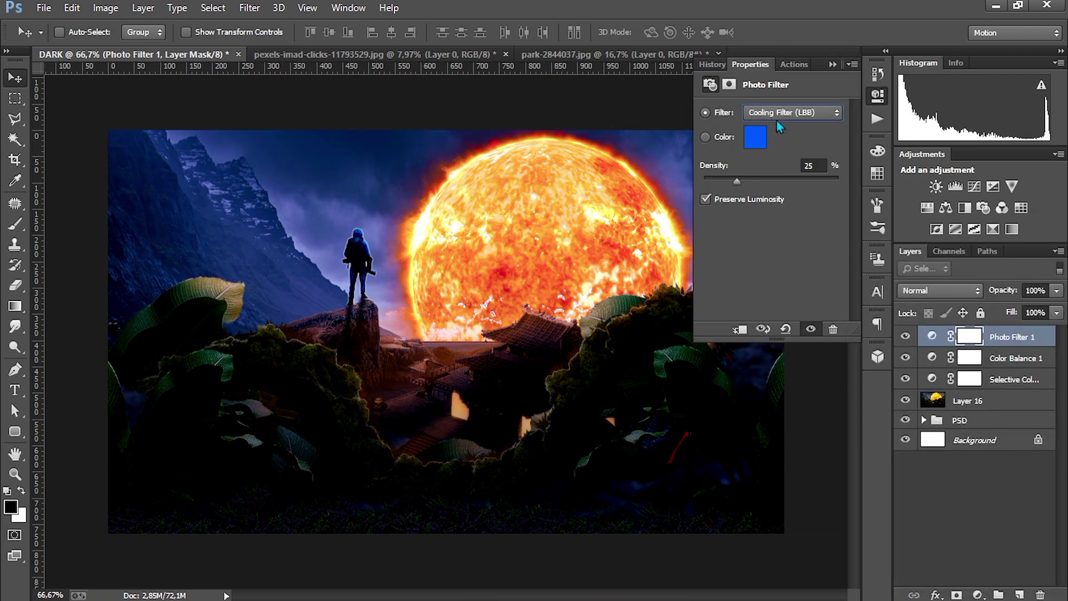
key("Down")
key("Down")
key("Down")
key("Down")
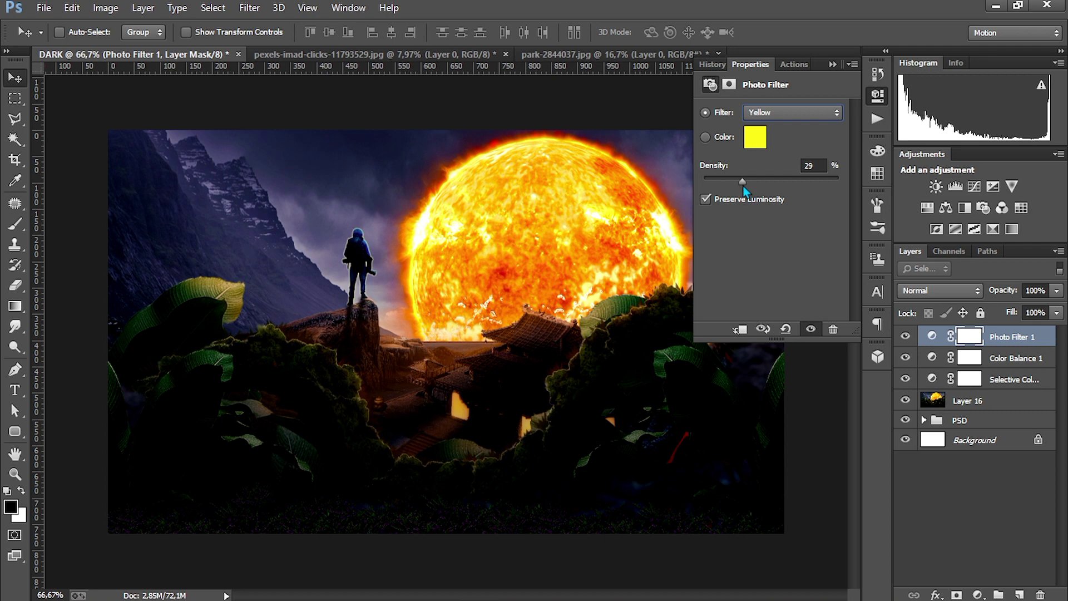
left_click(851, 208)
Step: Add a Vibrance adjustment layer above the Photo Filter layer and increase its color intensity
left_click(1012, 186)
left_click_drag(770, 127, 779, 174)
left_click(790, 279)
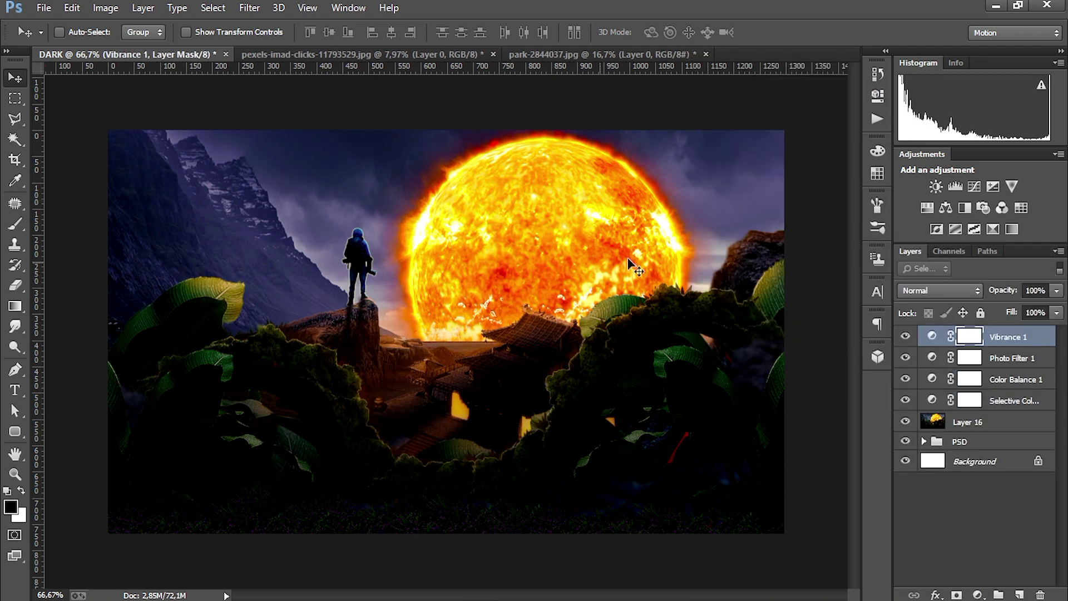
Step: Add a gradient fill layer above the Vibrance layer and set the gradient's starting color stop to 666666
key("x")
left_click(10, 507)
type("666666")
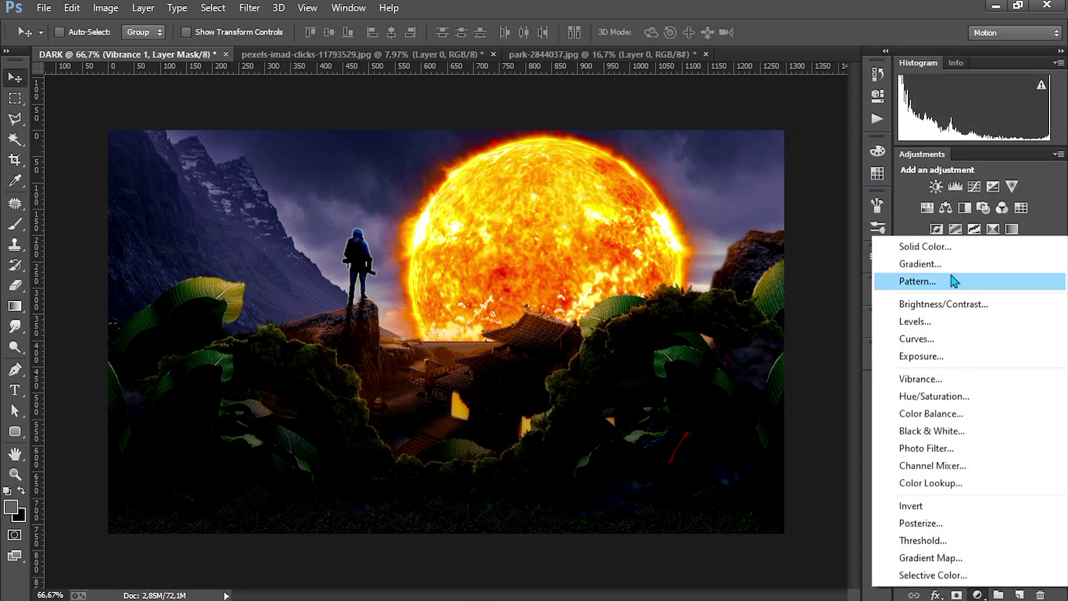
left_click(940, 261)
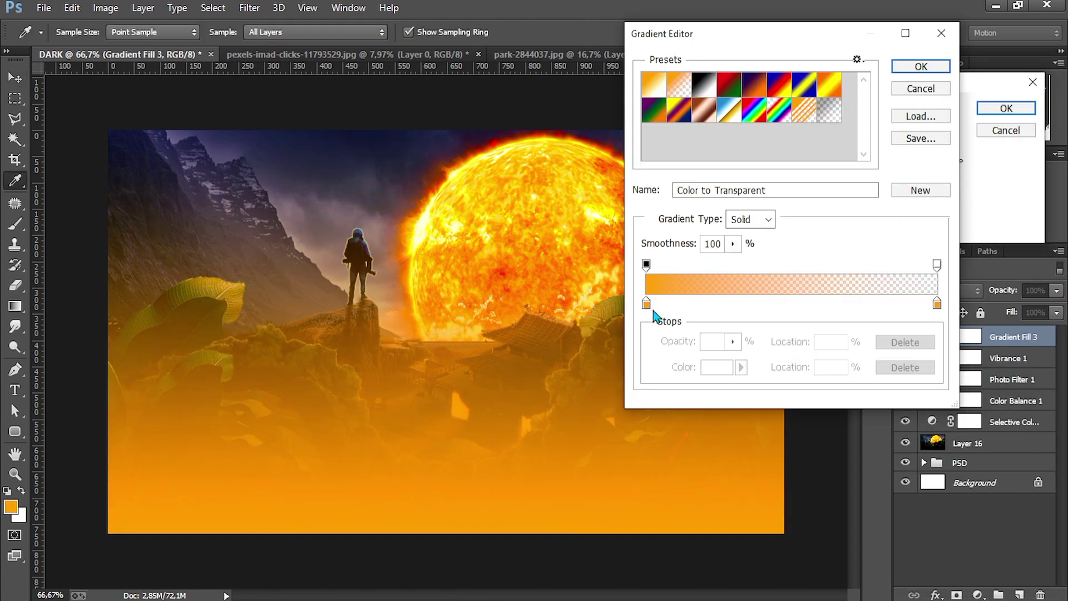
double_click(645, 303)
type("666666")
key("Return")
Step: Change the gradient's ending color stop from orange to gray and accept the edited gradient
left_click(937, 303)
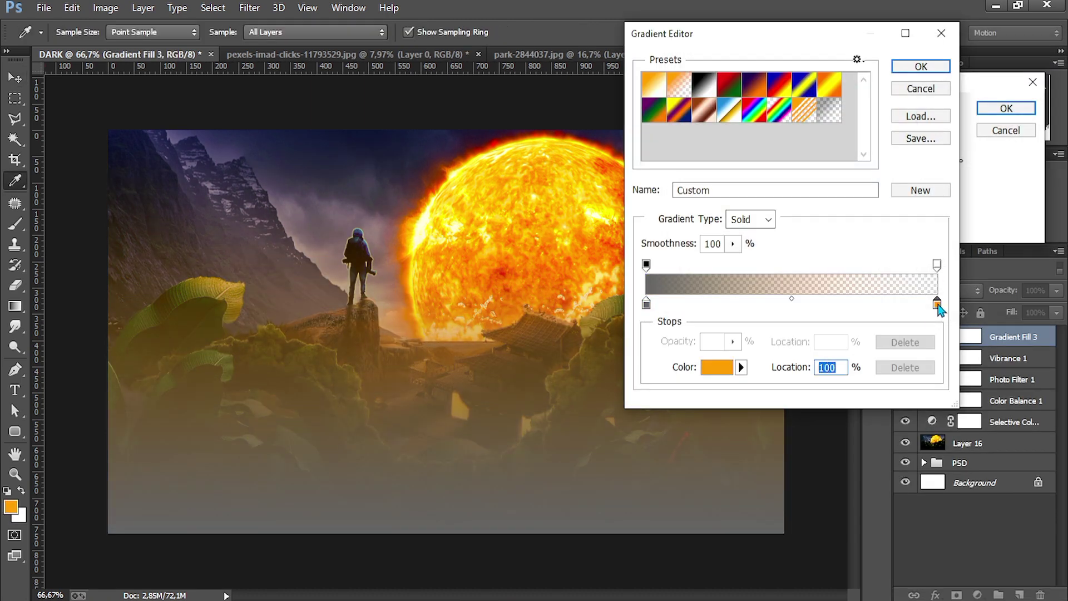
double_click(937, 303)
left_click(780, 200)
left_click(1040, 72)
left_click(948, 72)
Step: Make the gray gradient fill radial and reversed, and enlarge its scale to form a vignette
left_click(914, 134)
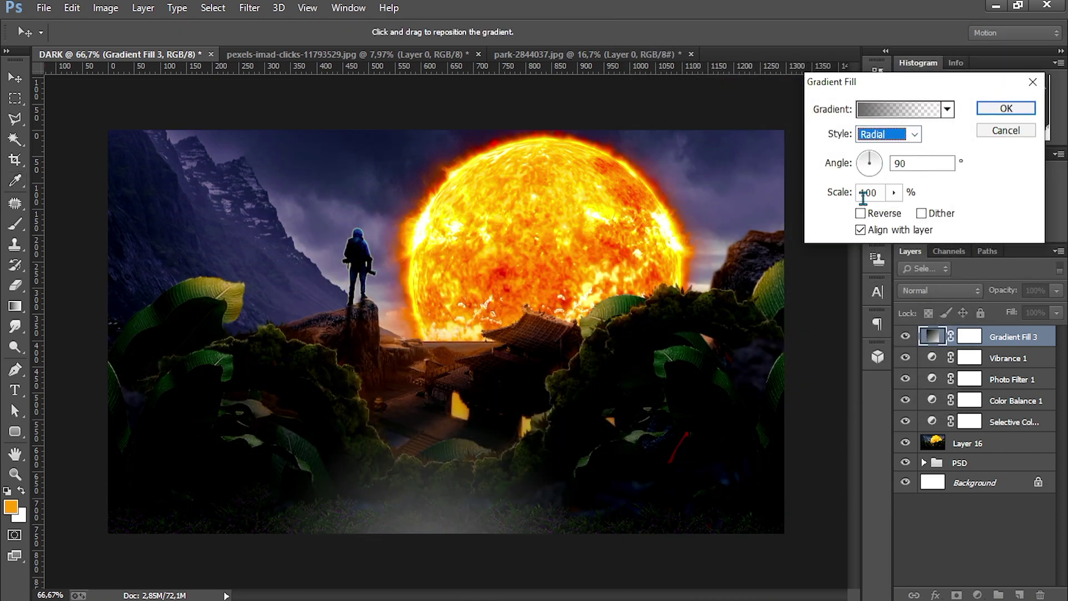
left_click(884, 157)
left_click(861, 212)
left_click_drag(893, 192, 936, 219)
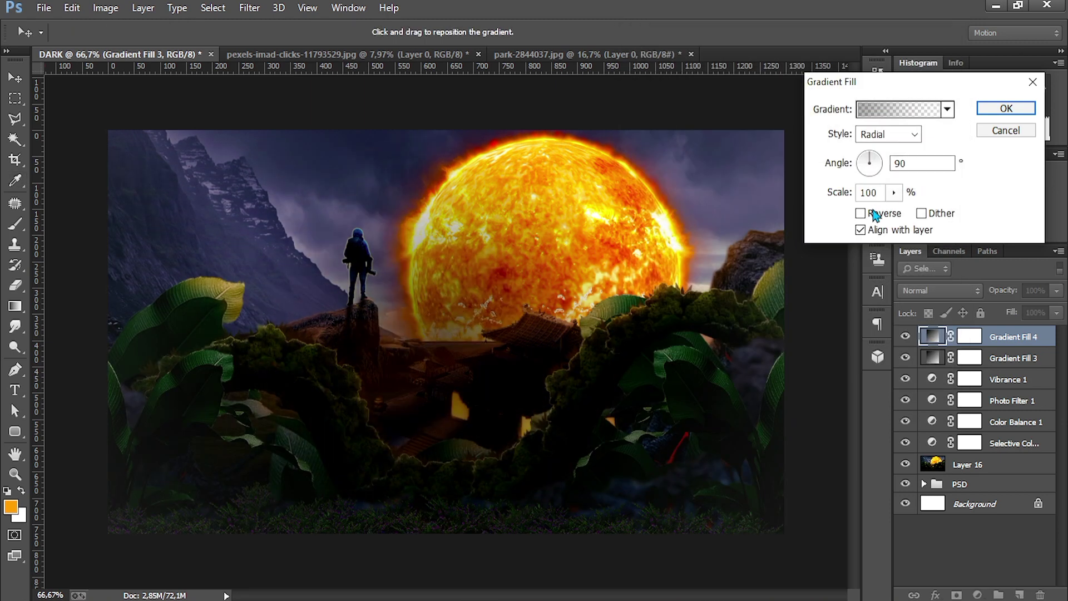
Step: Add a second gray radial gradient fill at 90°, reversed, with a scale of 397%
left_click(876, 214)
left_click_drag(893, 192, 920, 218)
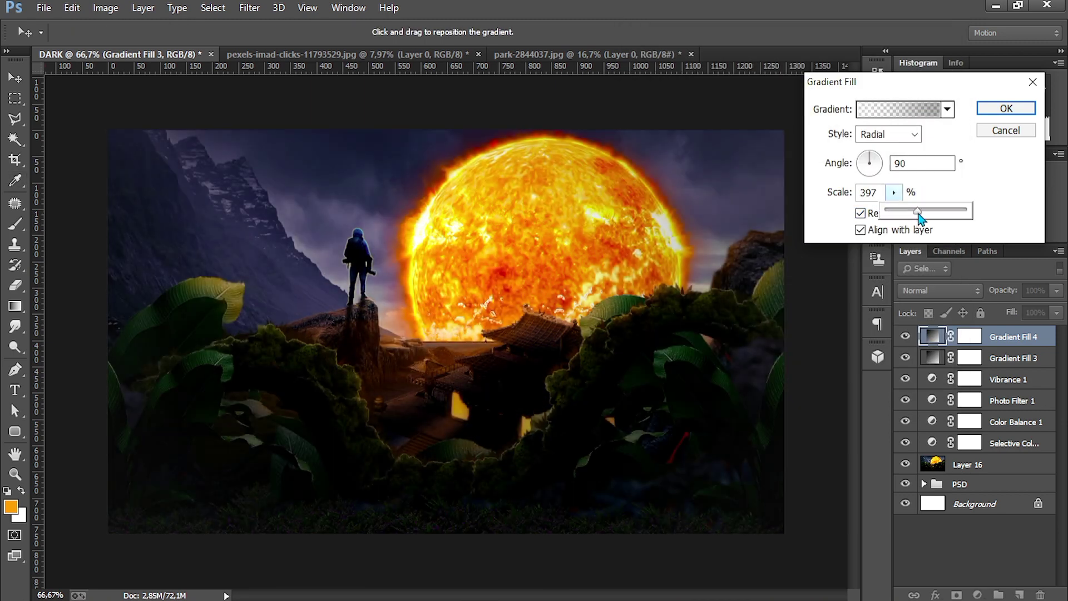
key("Return")
Step: Lower the opacity of the Gradient Fill 3 layer to 73%
key("alt+bracketleft")
key("6")
key("5")
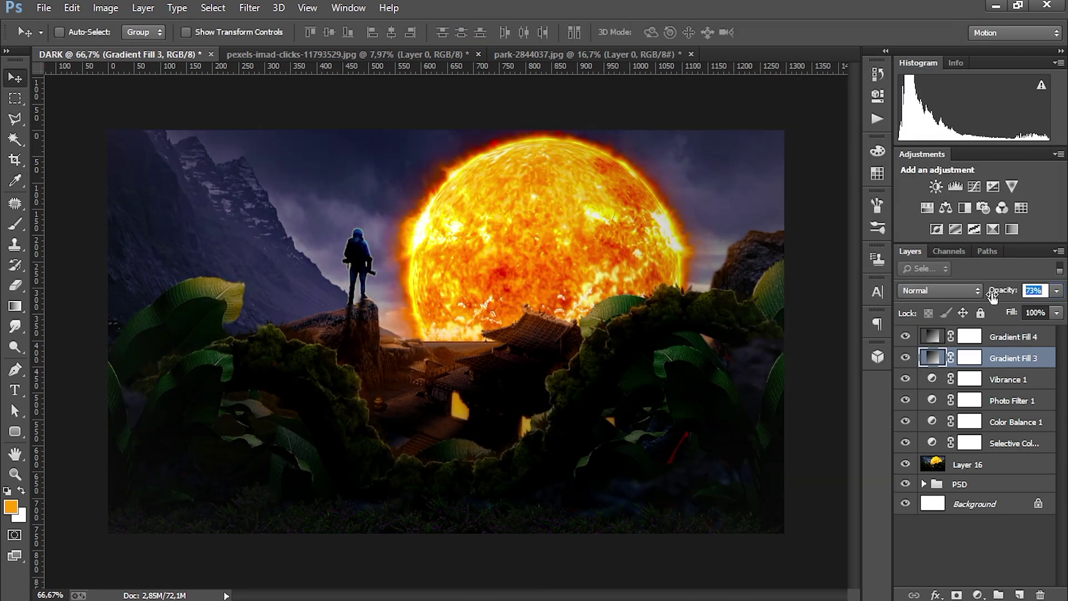
Step: Stamp all visible layers into a new layer above Gradient Fill 4, and select the adjustment layers from Gradient Fill 4 downward
left_click(993, 339)
key("ctrl+alt+shift+e")
left_click(996, 358)
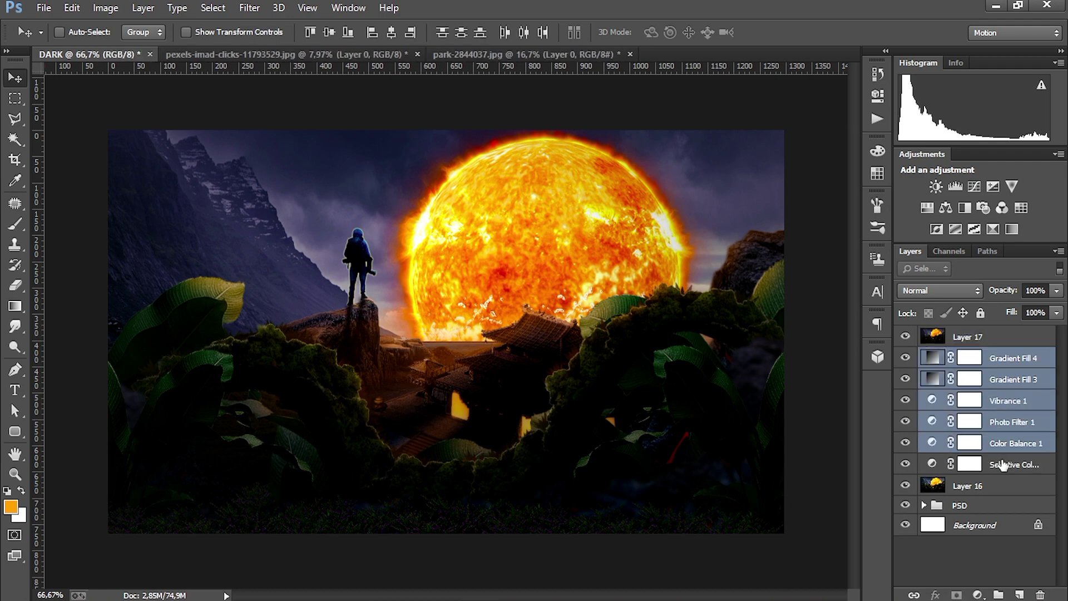